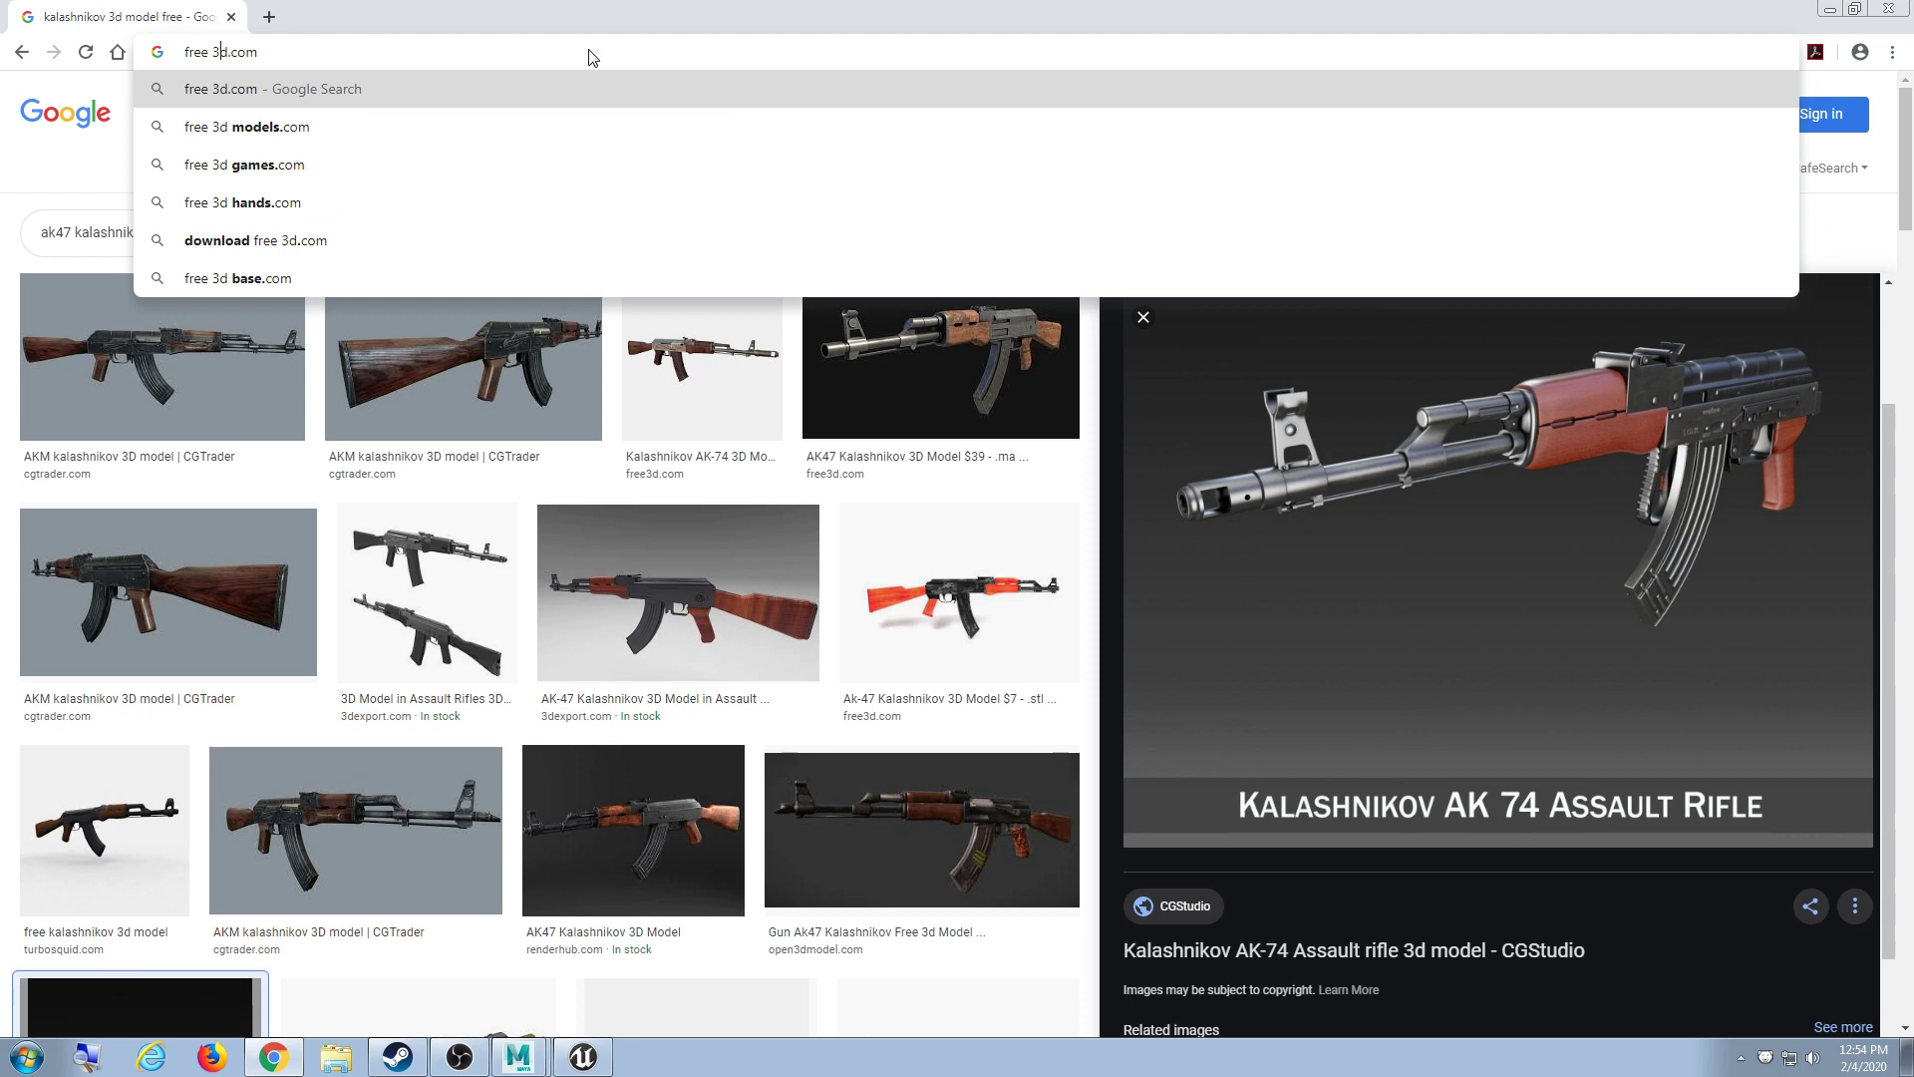
# Step: Open free3d.com and search its model library for "gun"
pyautogui.press('BackSpace')
pyautogui.press('Return')
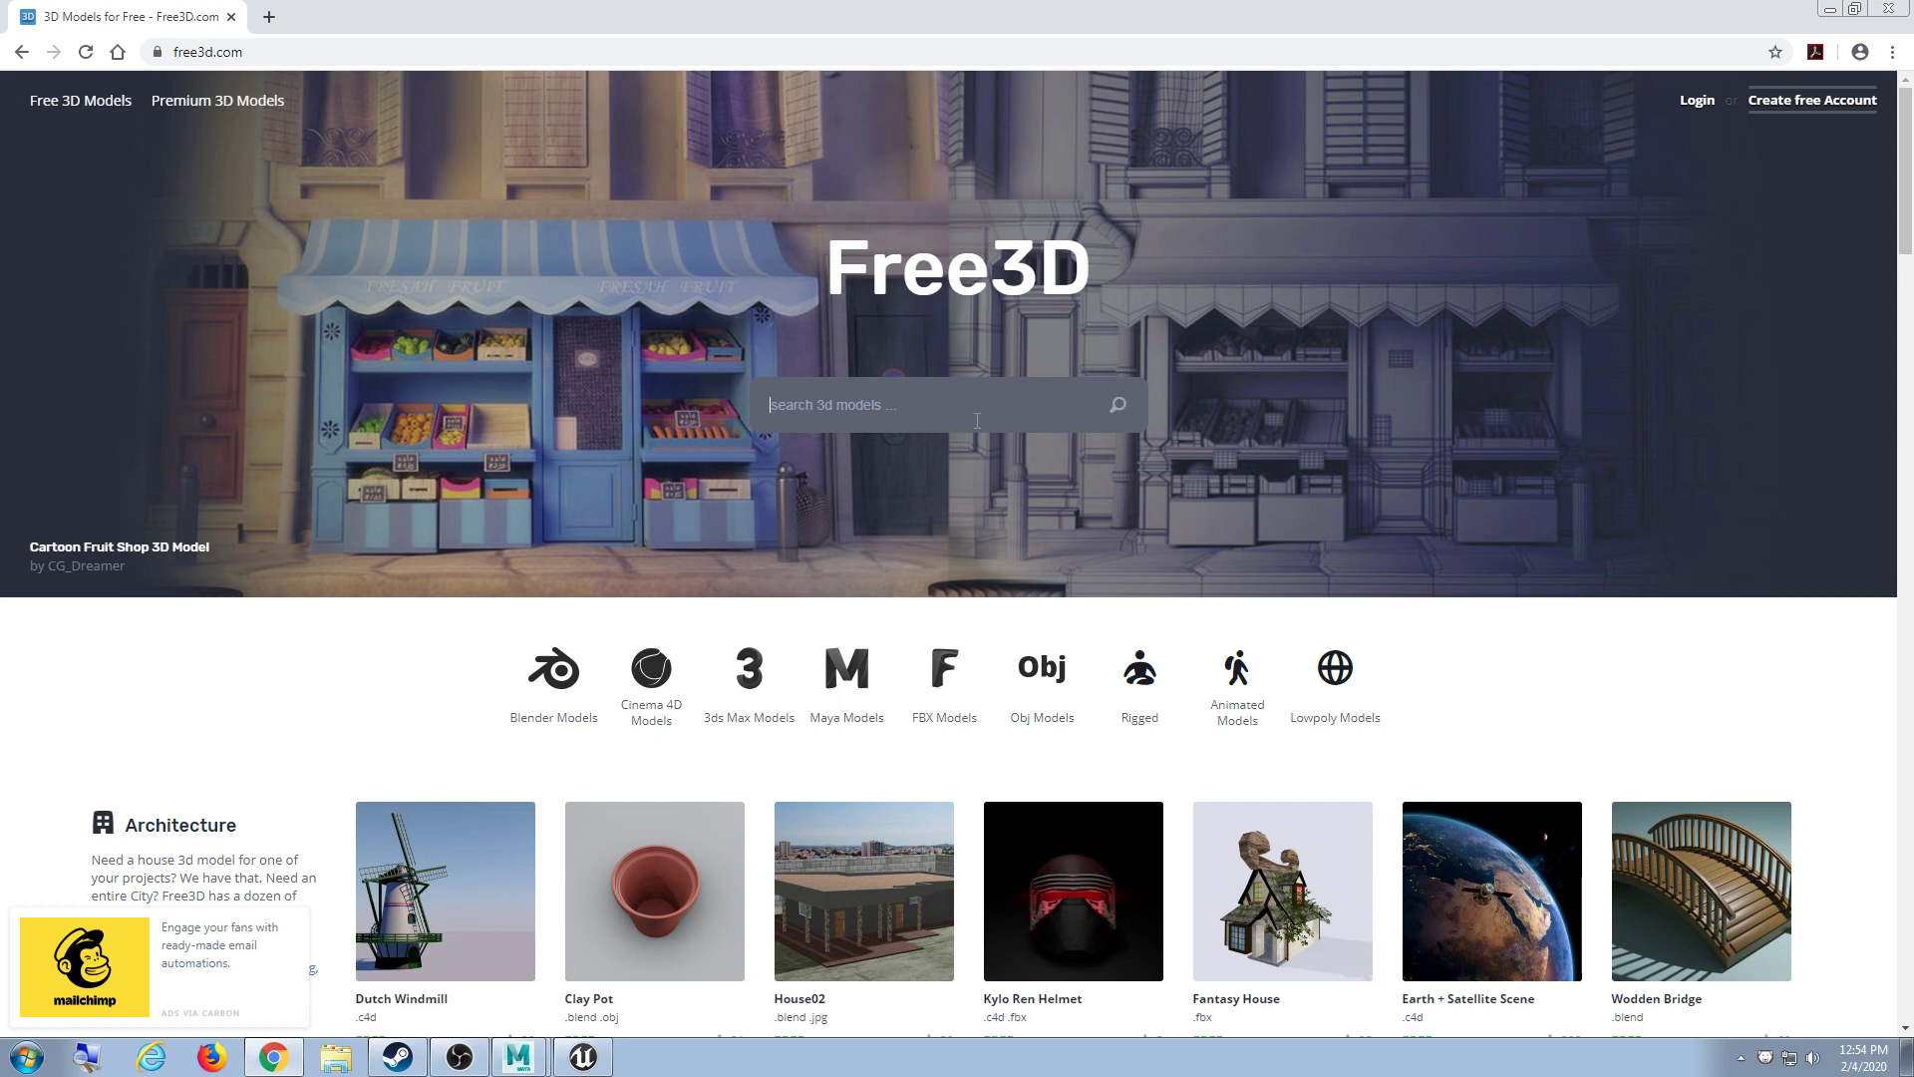
pyautogui.write('gun')
pyautogui.press('Return')
pyautogui.scroll(-1, 997, 534)
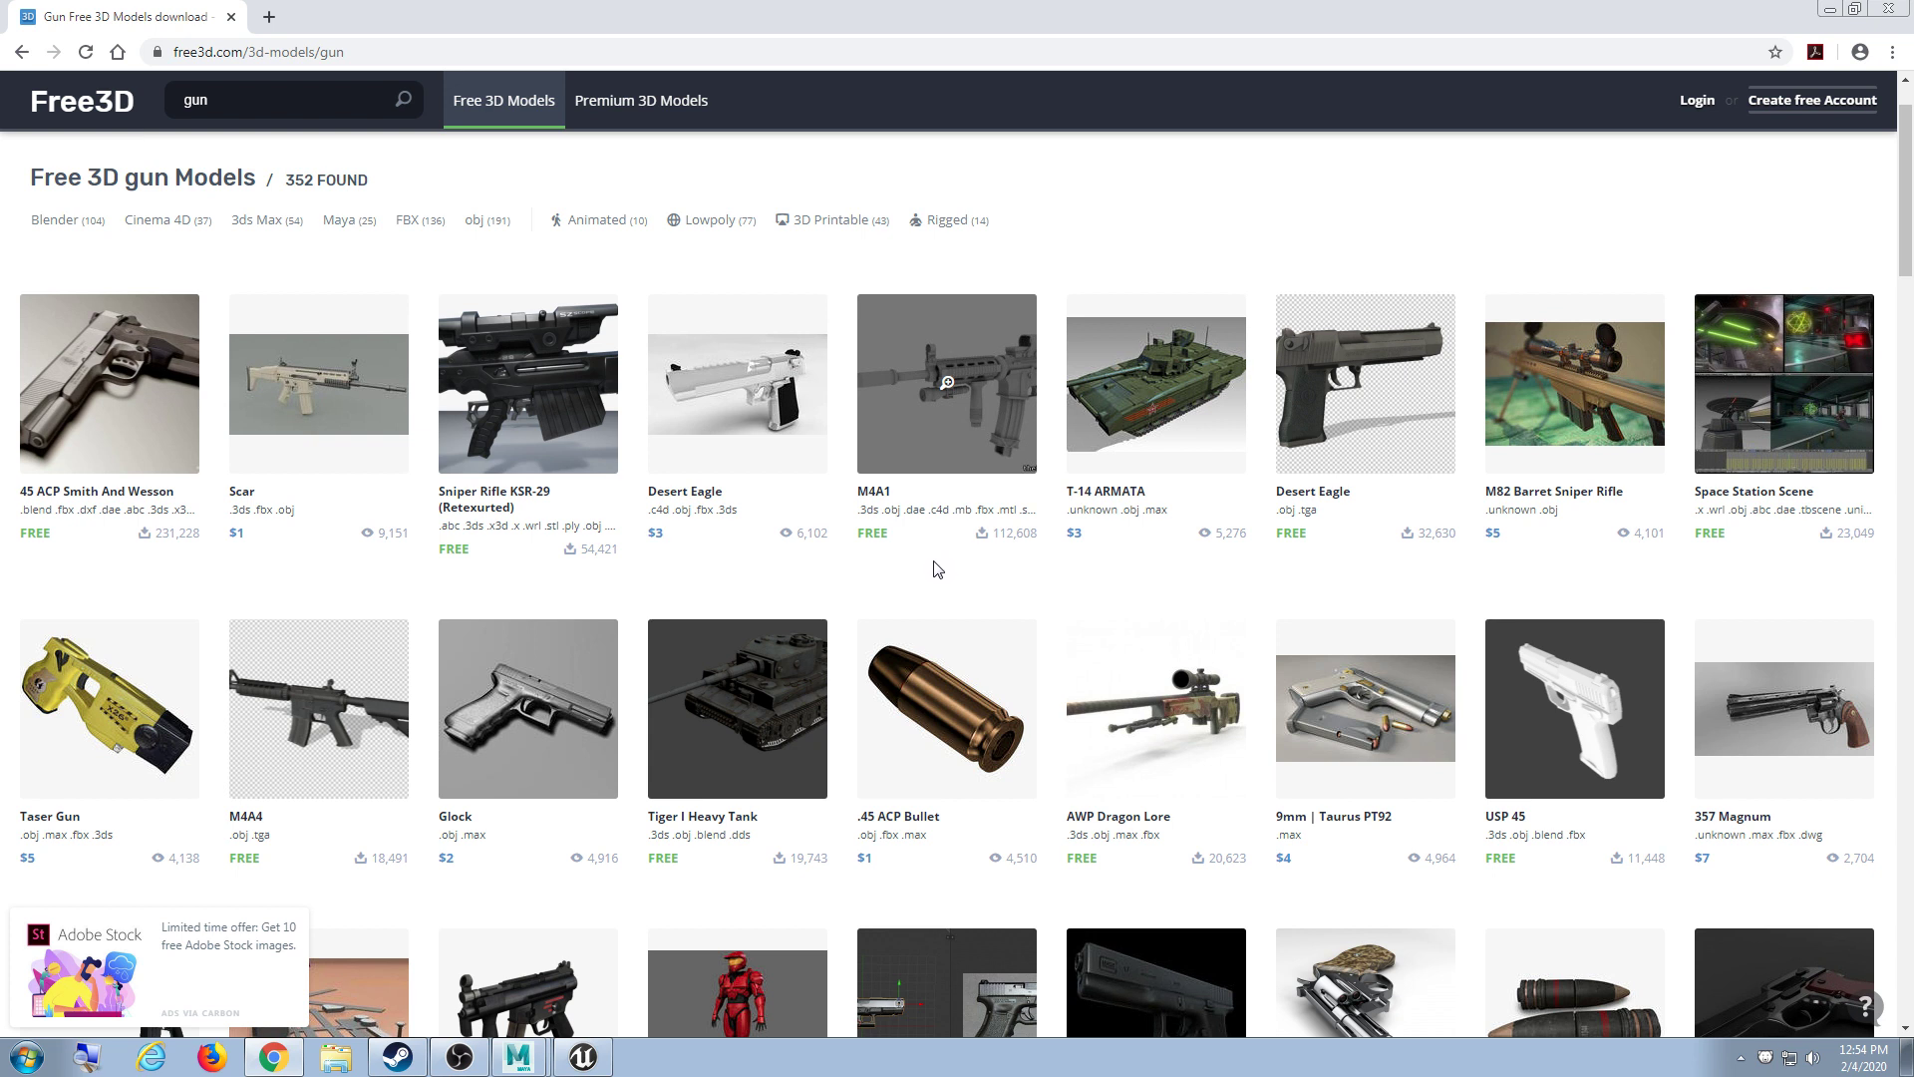
pyautogui.scroll(-3, 932, 578)
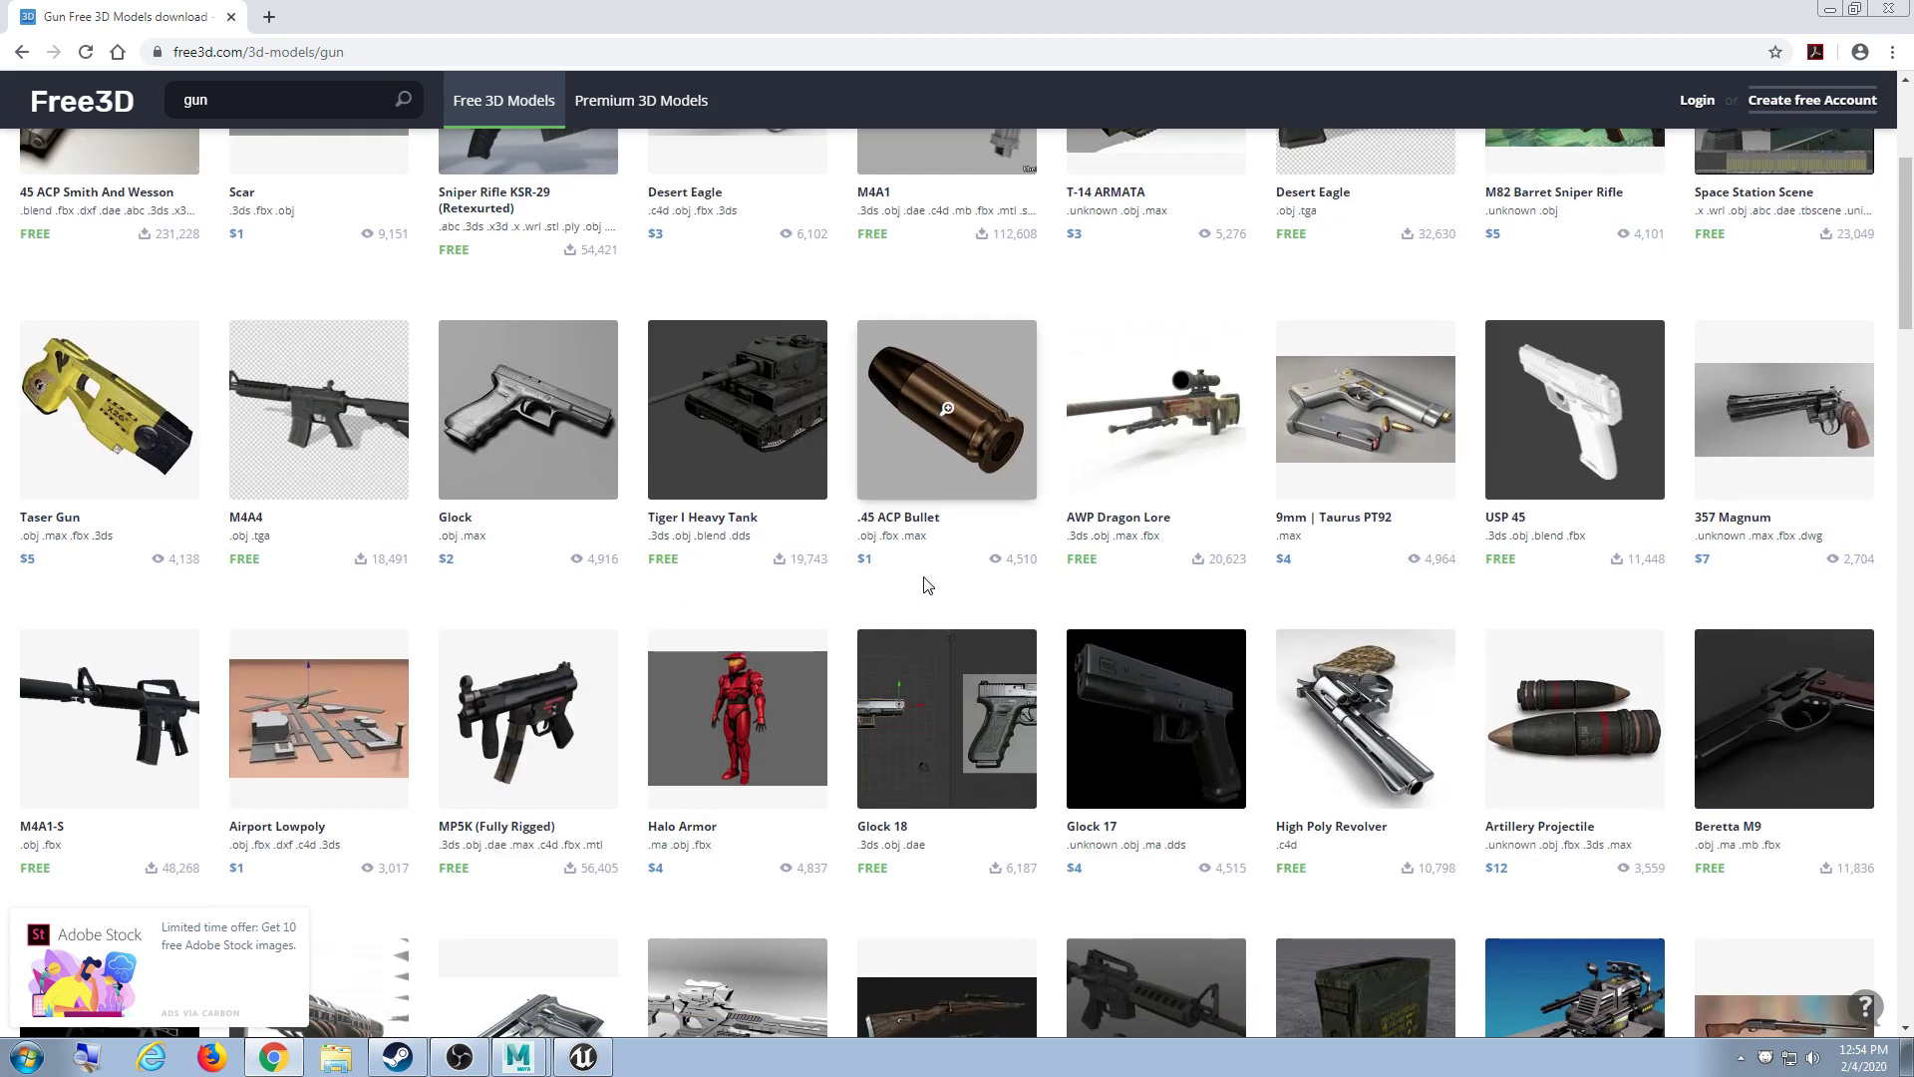
pyautogui.scroll(3, 925, 579)
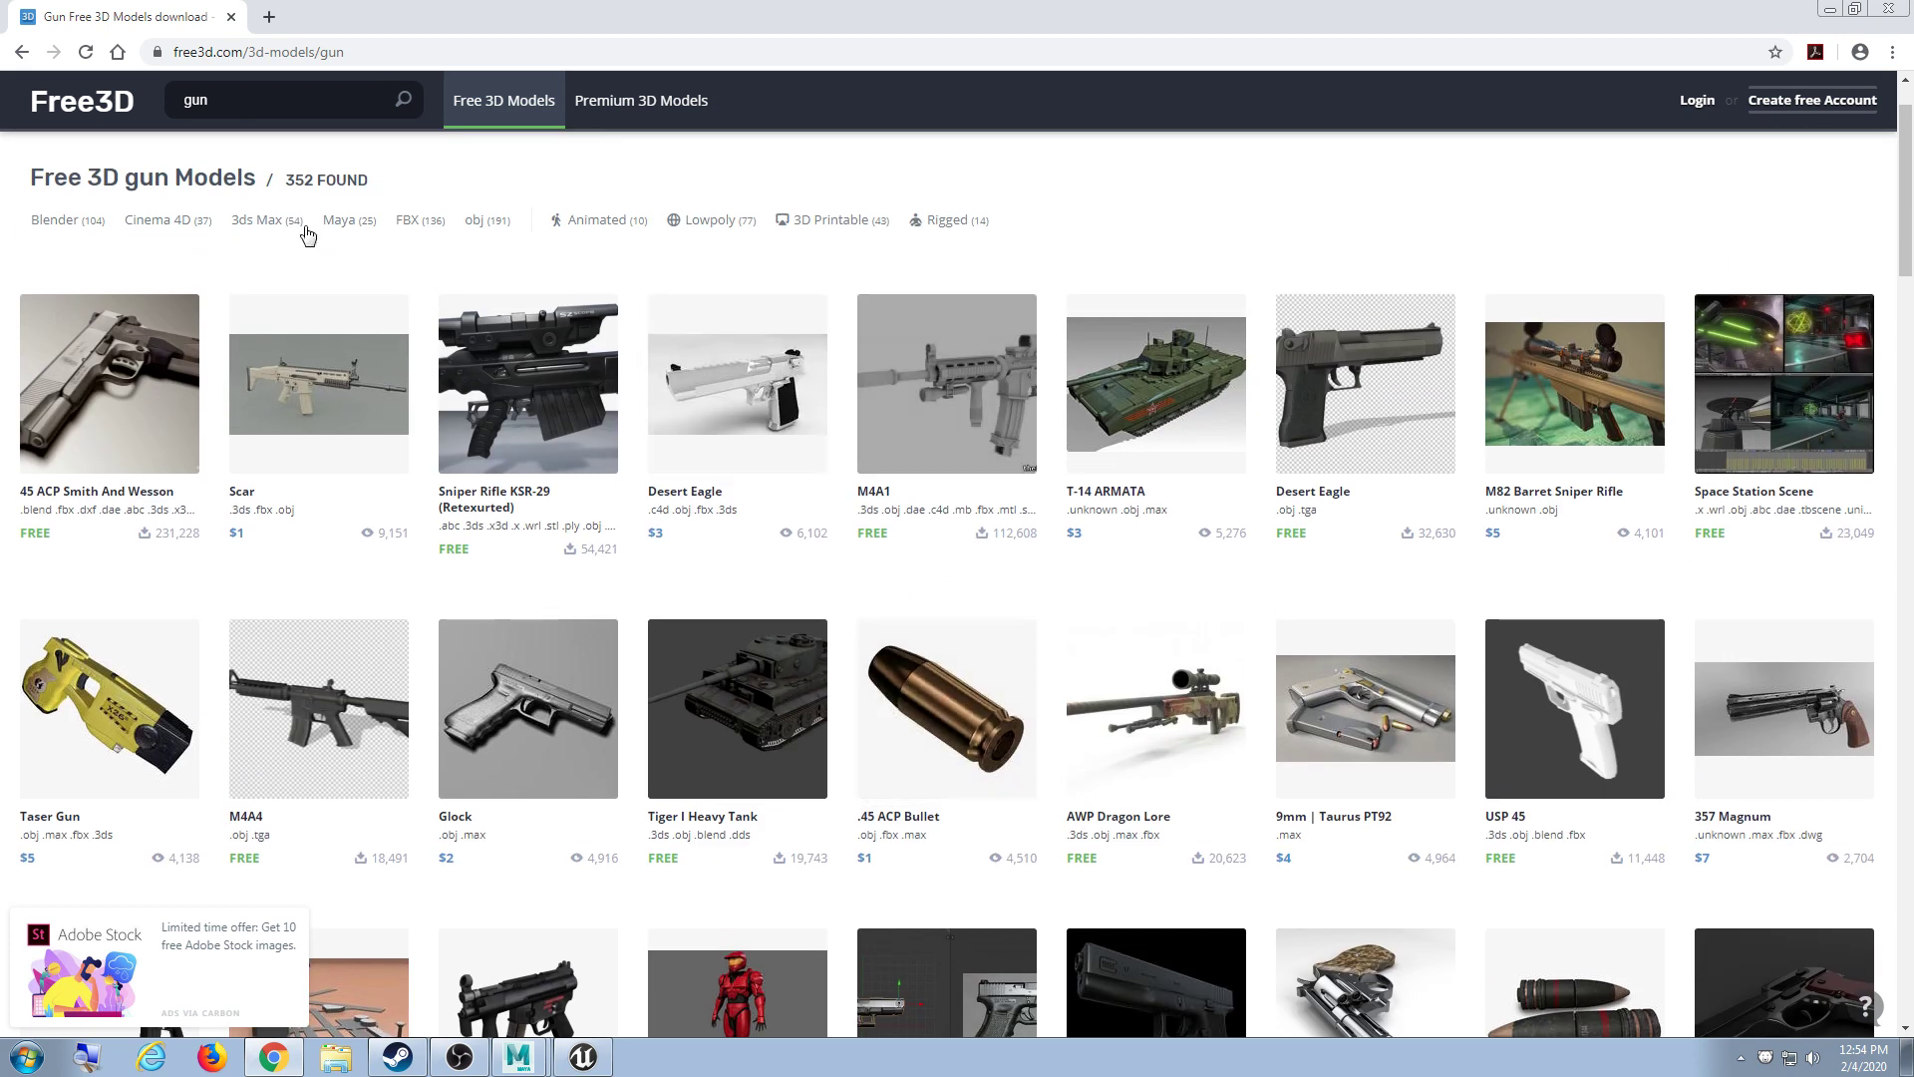
# Step: Search the model library for "ak 47"
pyautogui.doubleClick(195, 100)
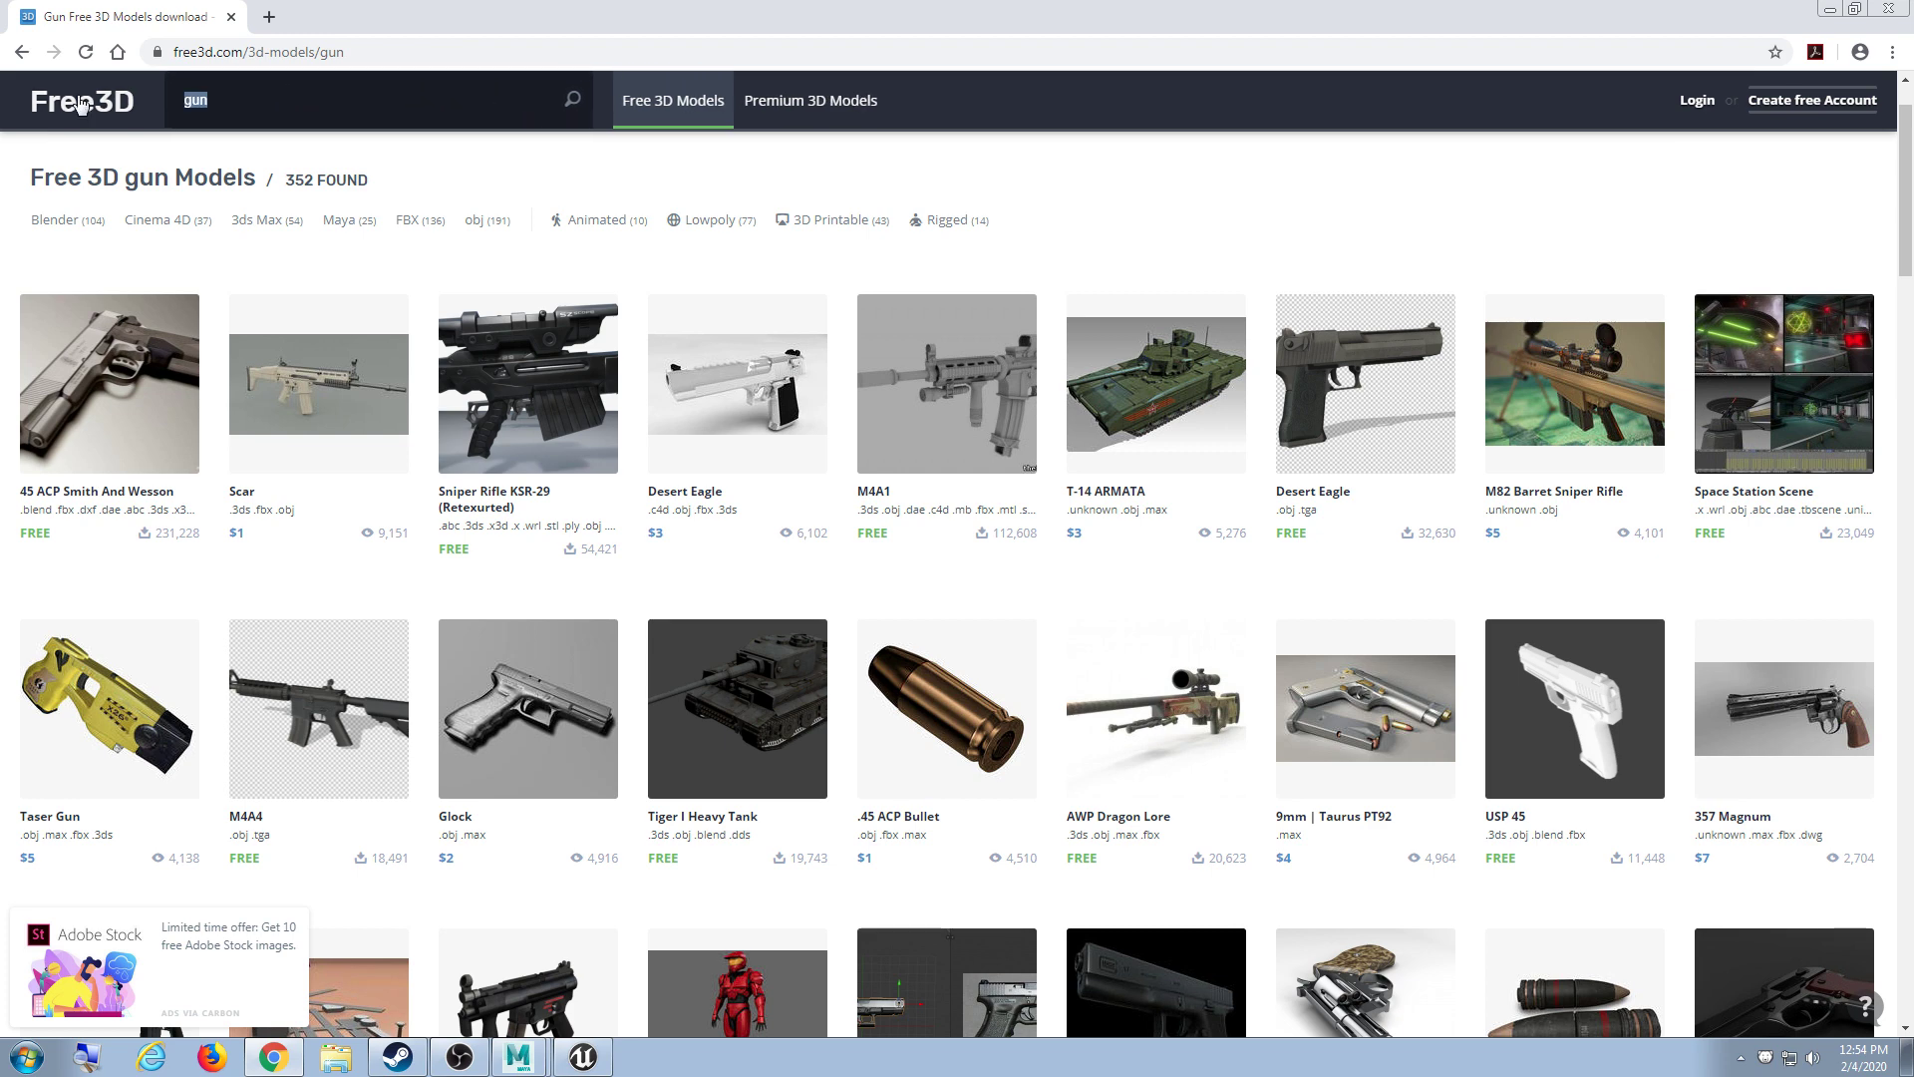
pyautogui.write('ak 47')
pyautogui.press('Return')
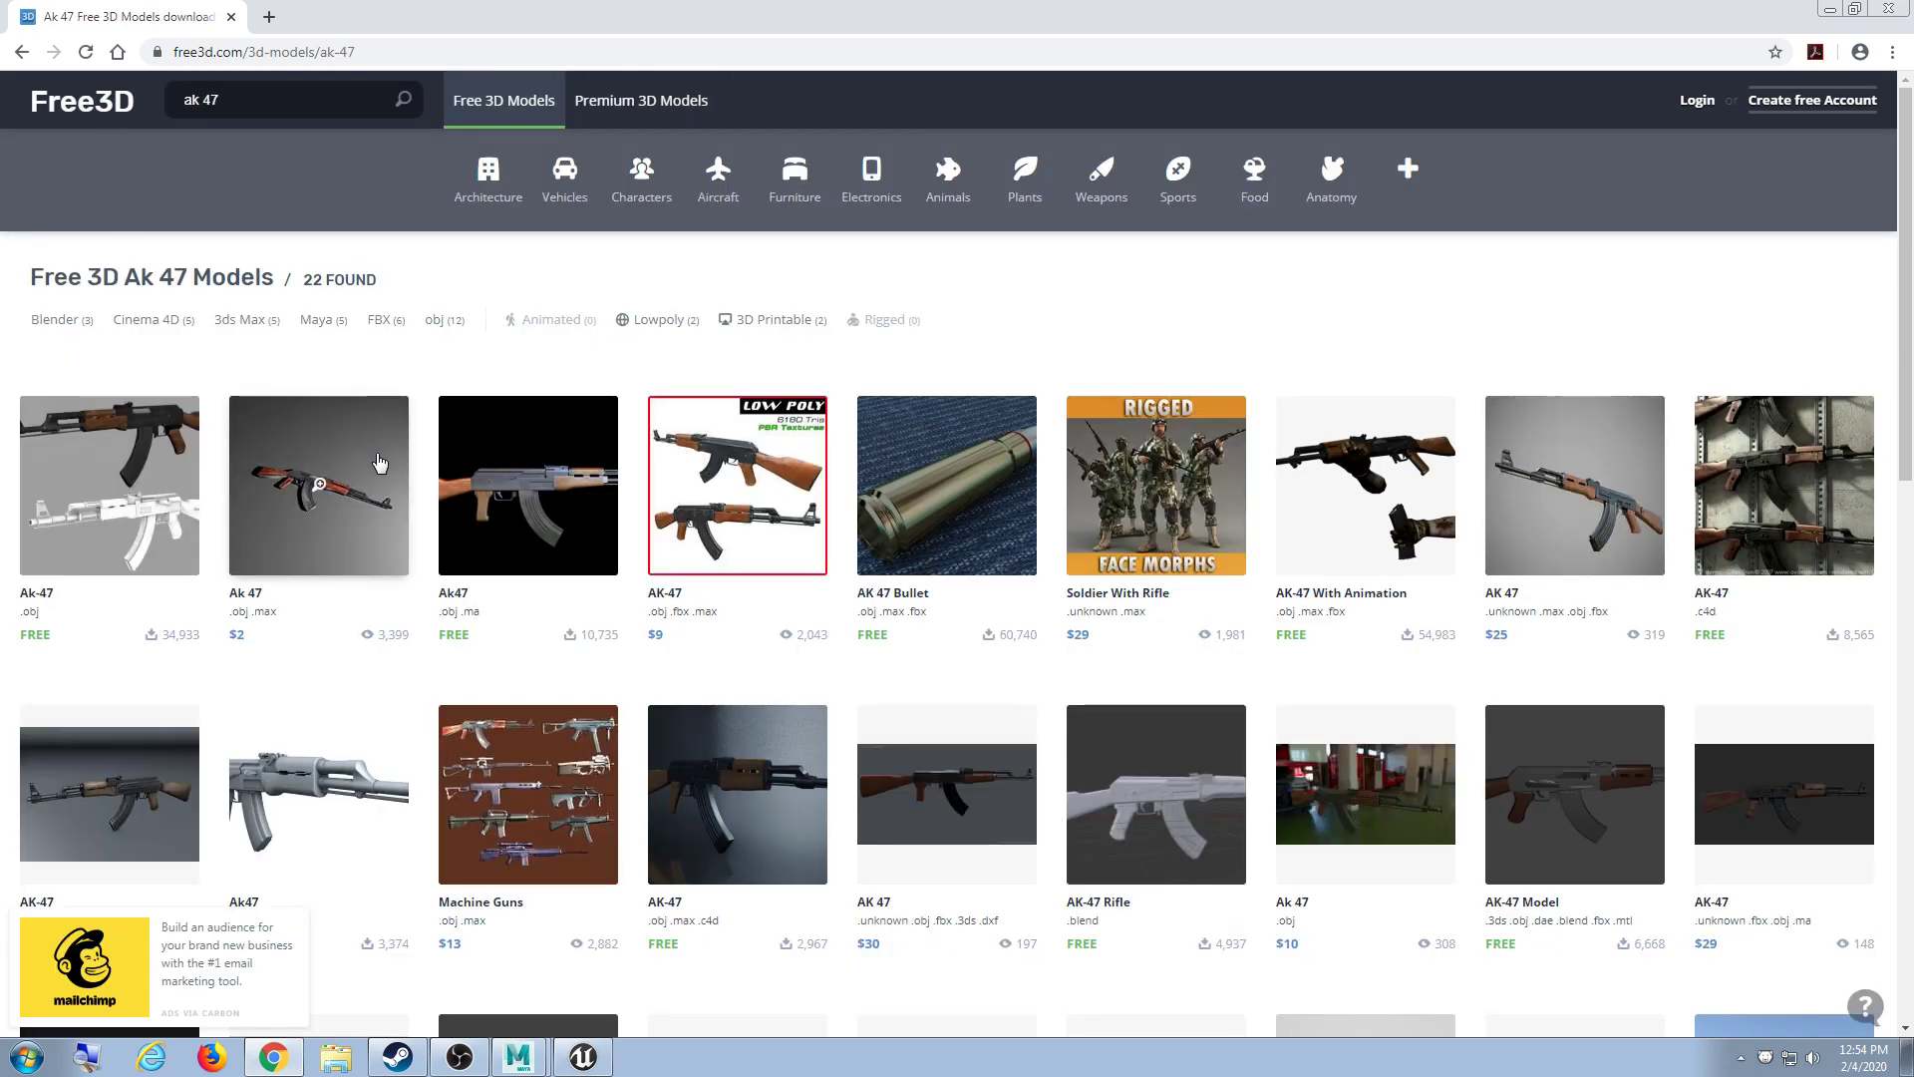
# Step: Examine the specifications and file format of the first free Ak-47 .obj model, and return to the results
pyautogui.click(180, 511)
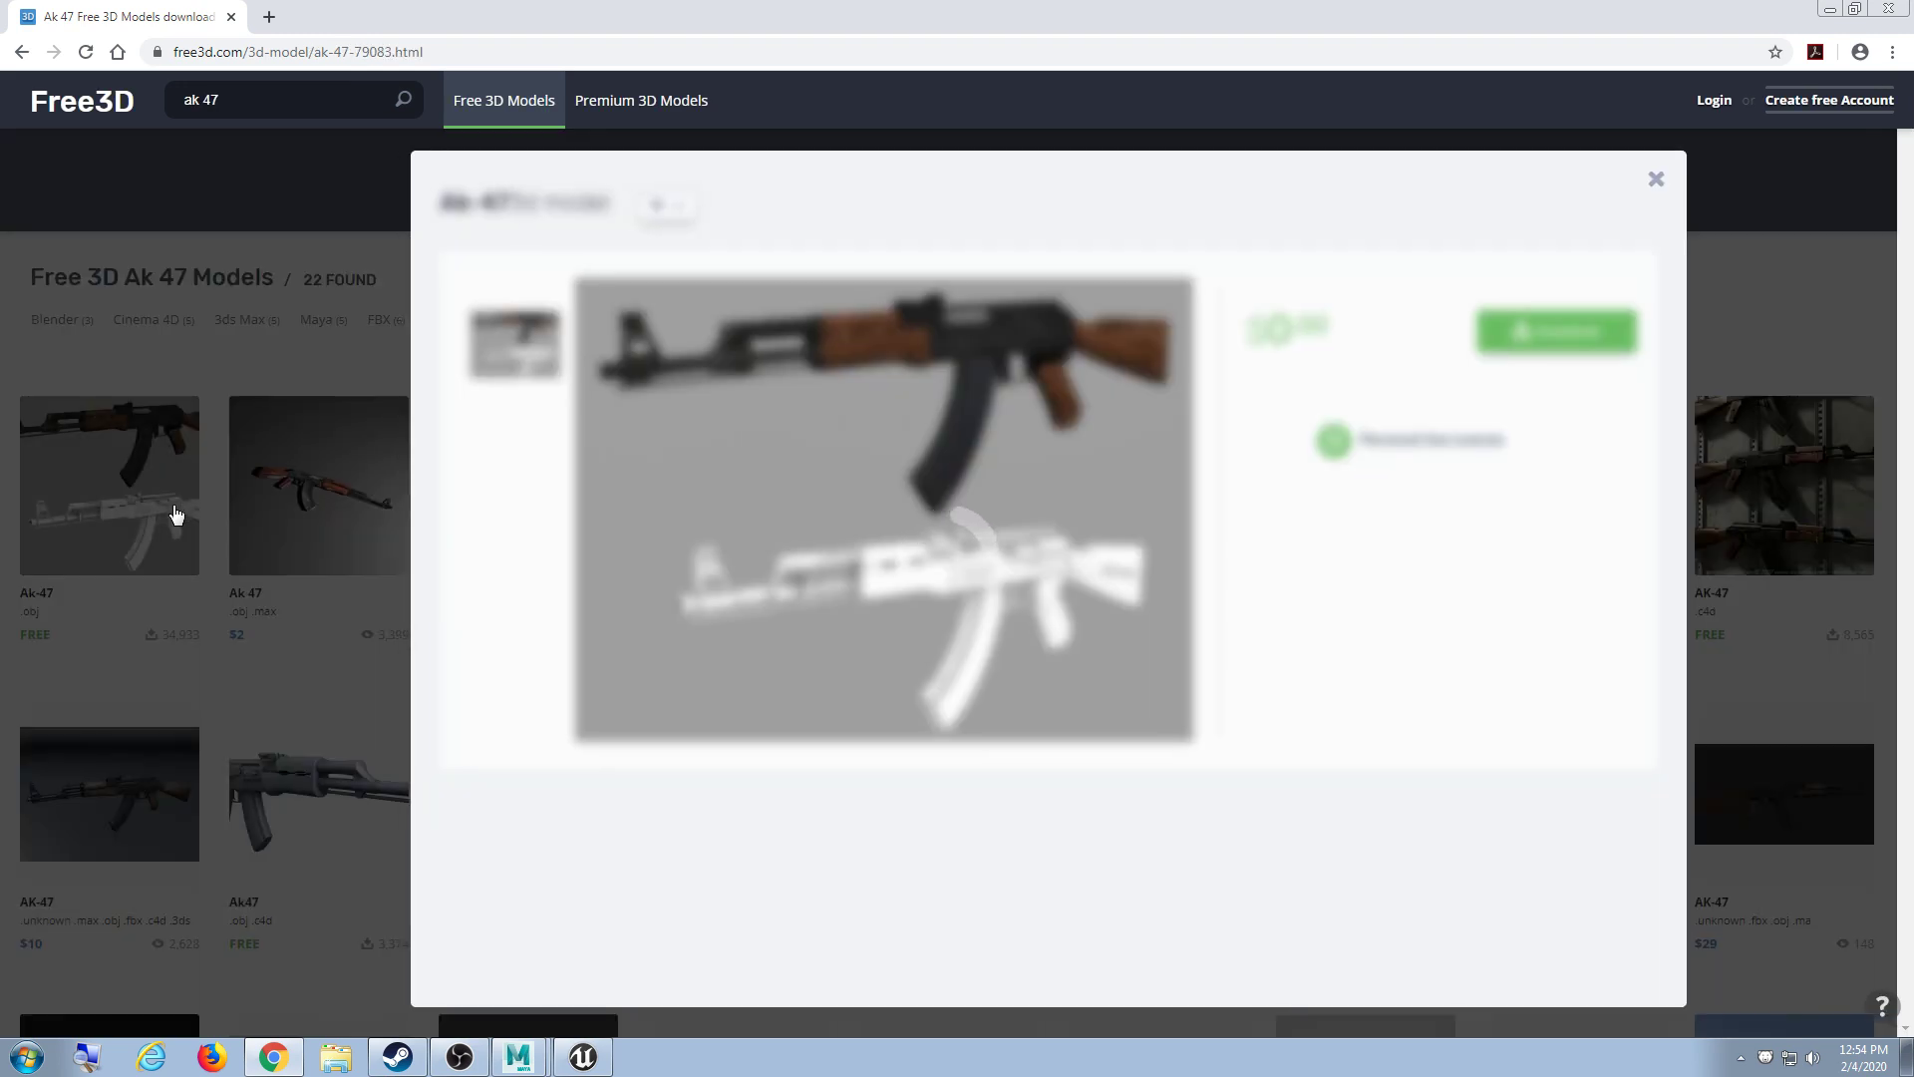
pyautogui.scroll(-3, 1149, 682)
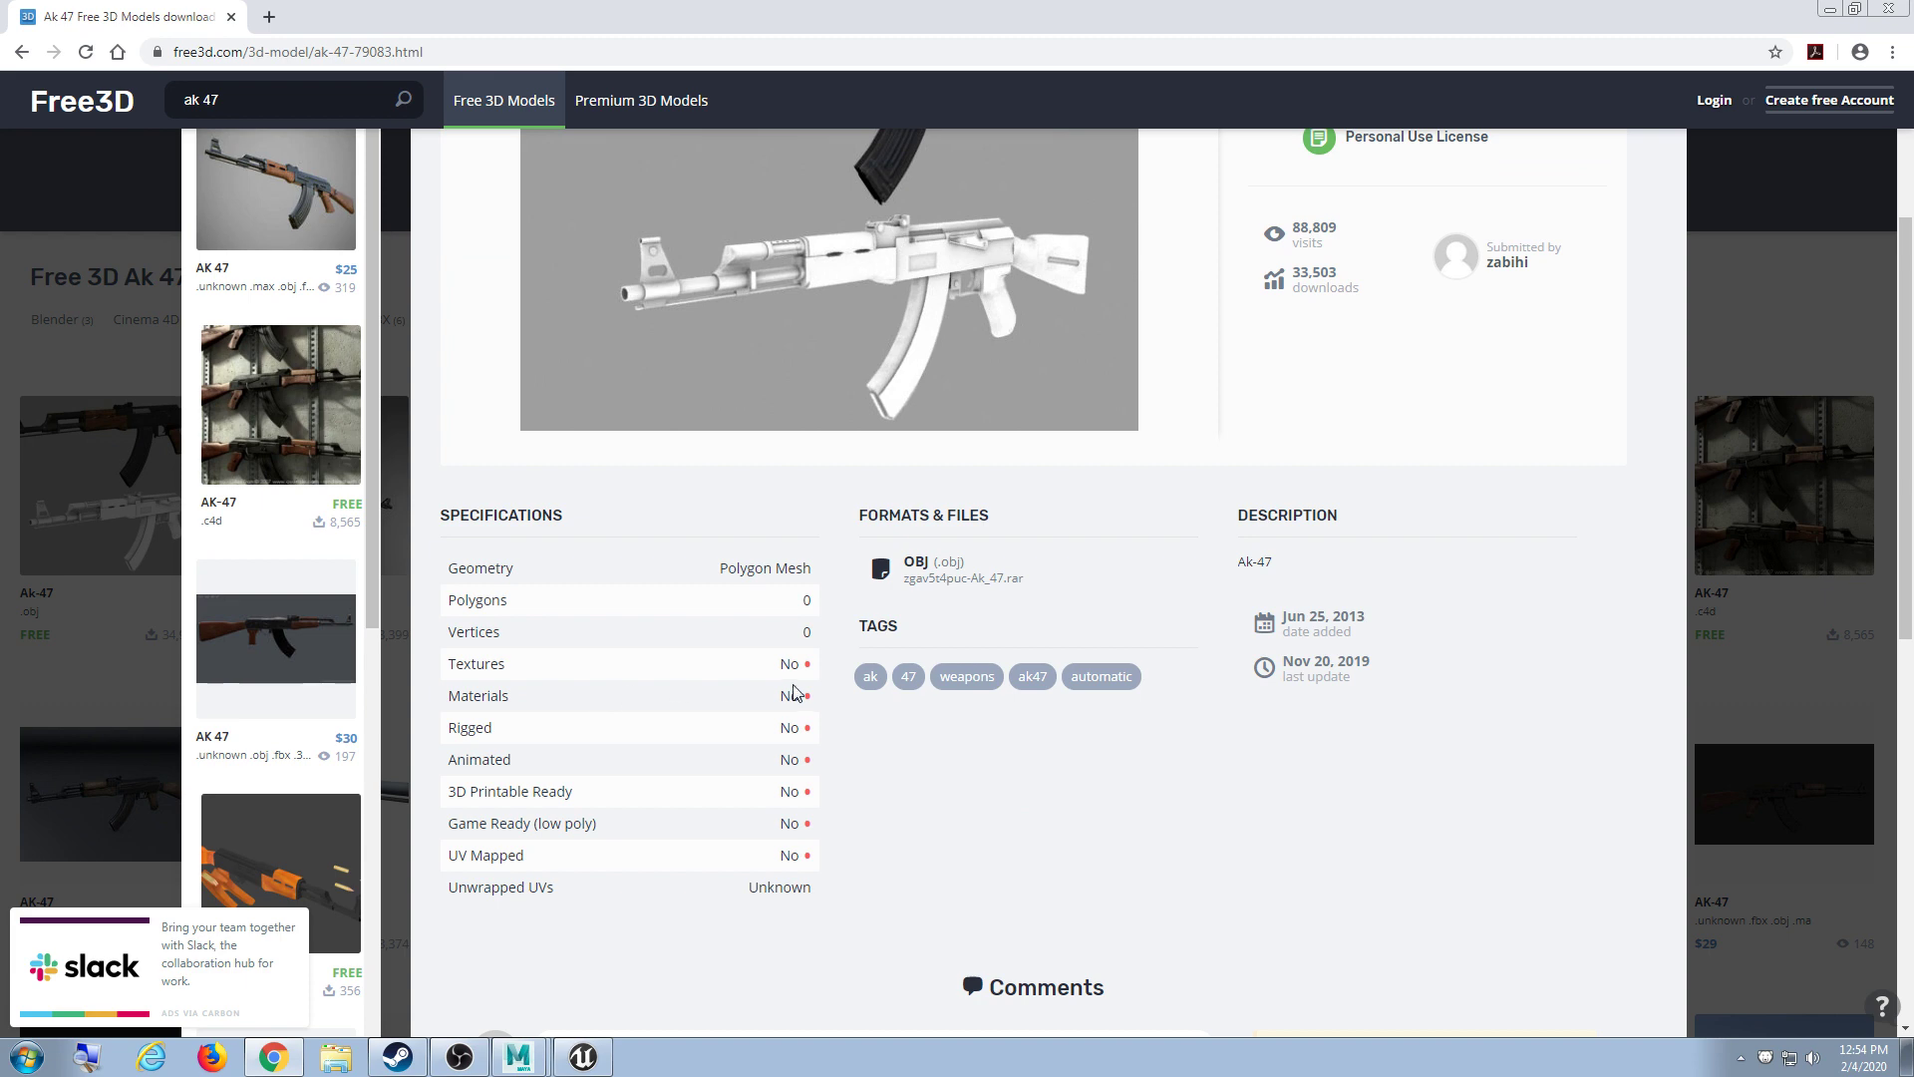
pyautogui.scroll(3, 800, 695)
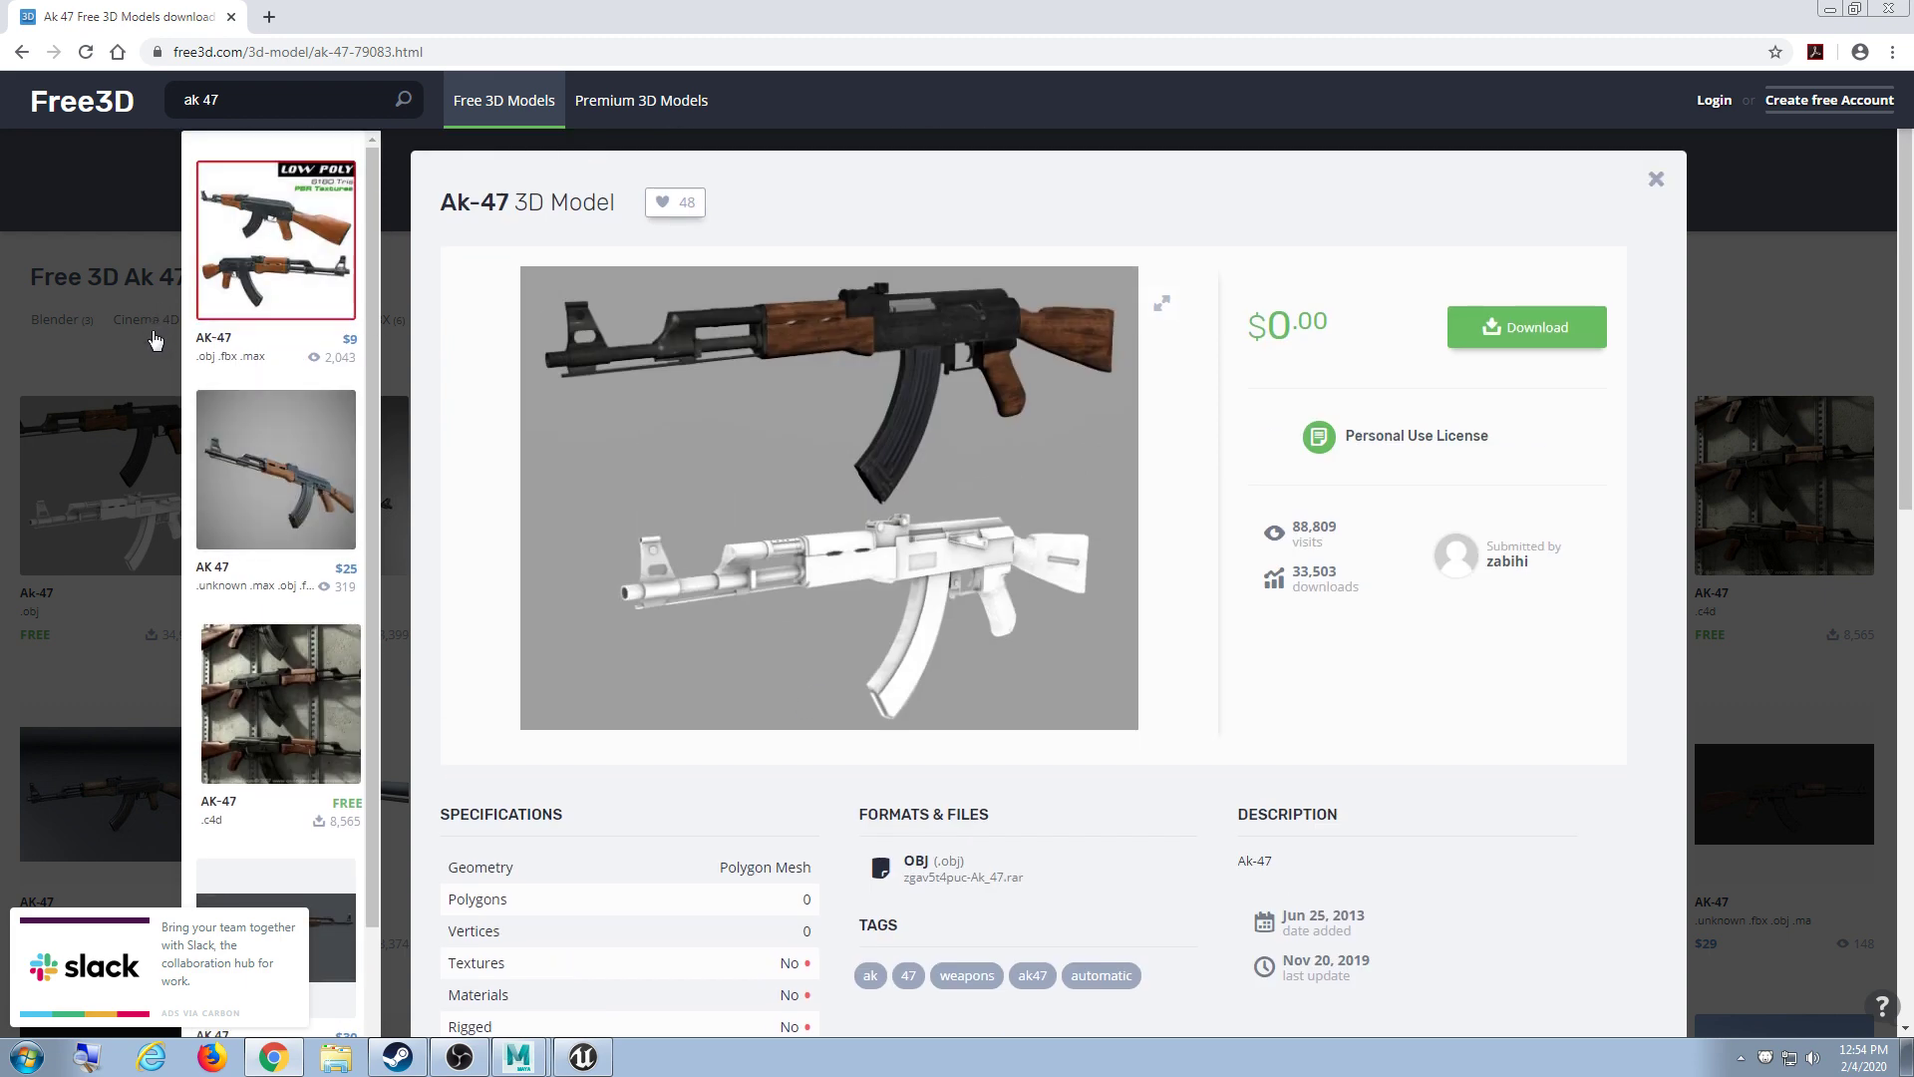
pyautogui.click(110, 237)
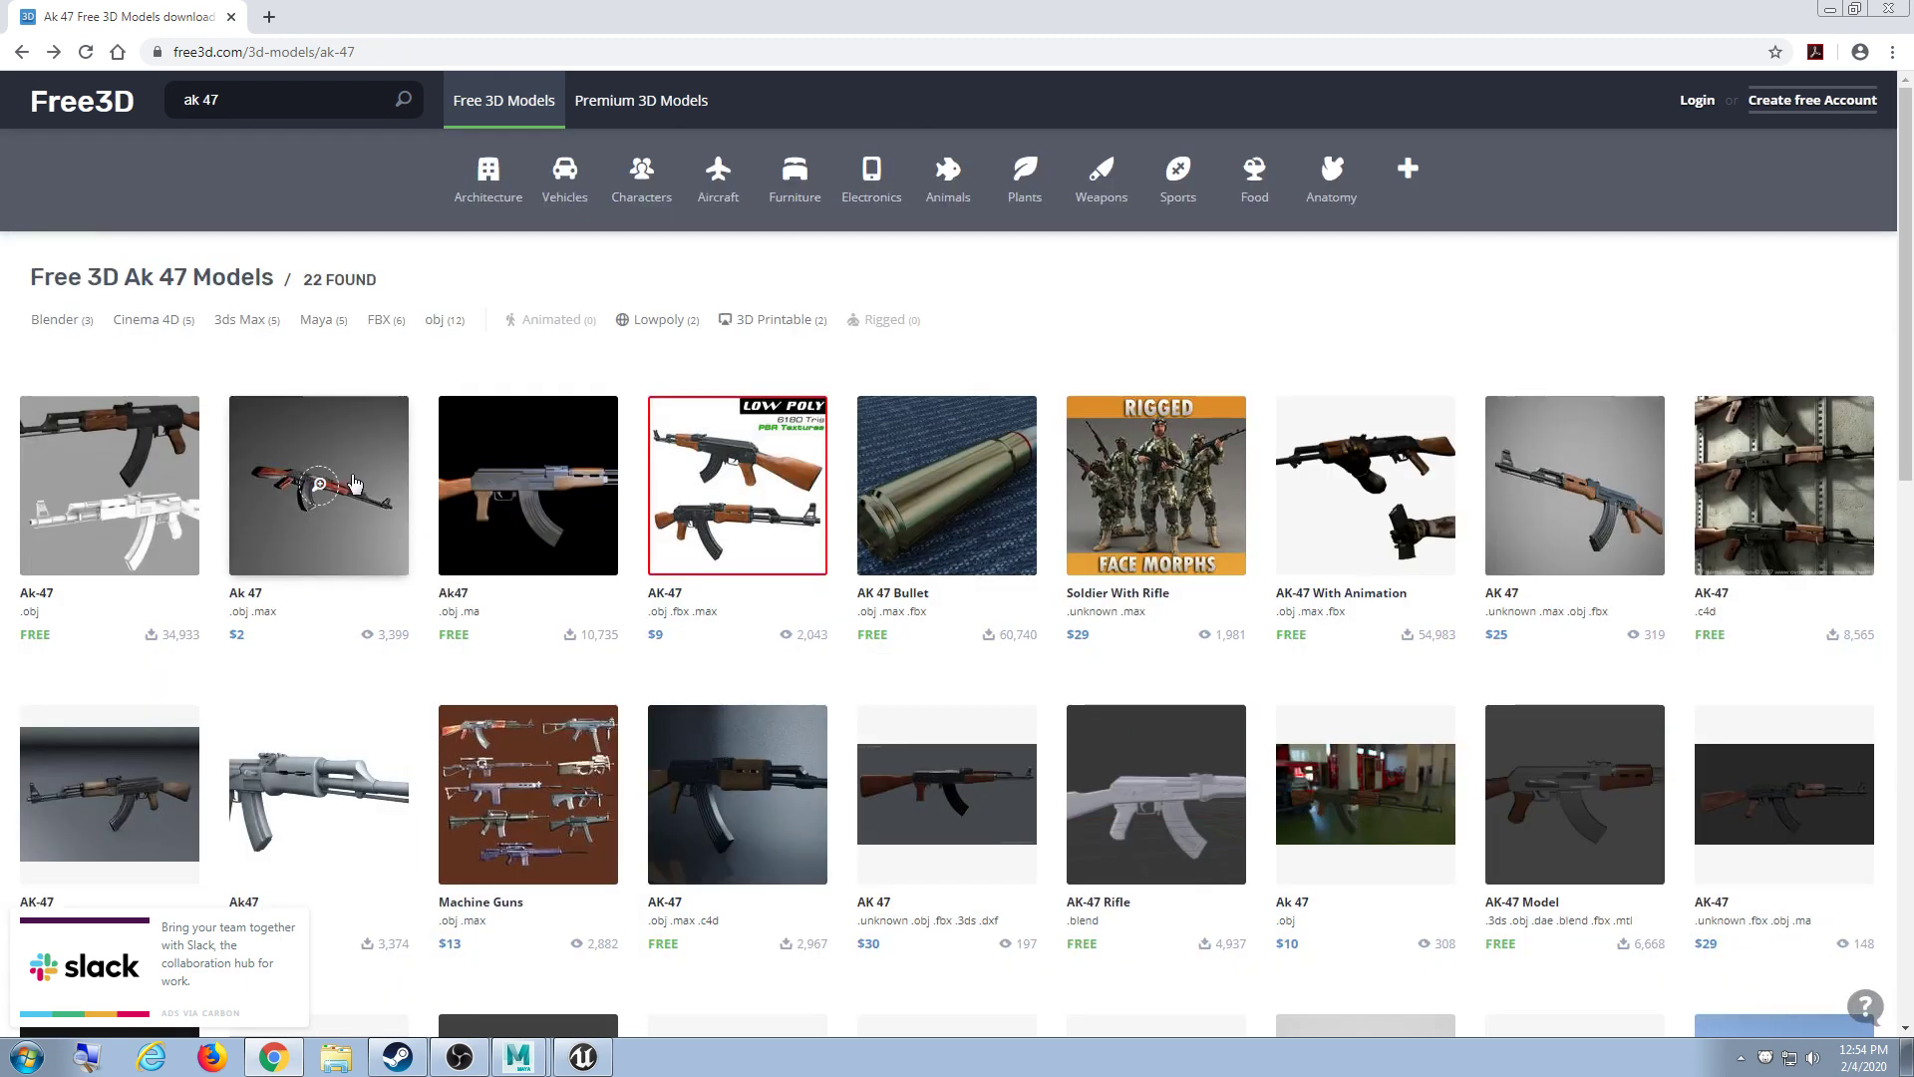
# Step: Examine the specifications and wireframe preview images of the $9 low poly AK-47 with PBR textures, and return to the results
pyautogui.click(755, 515)
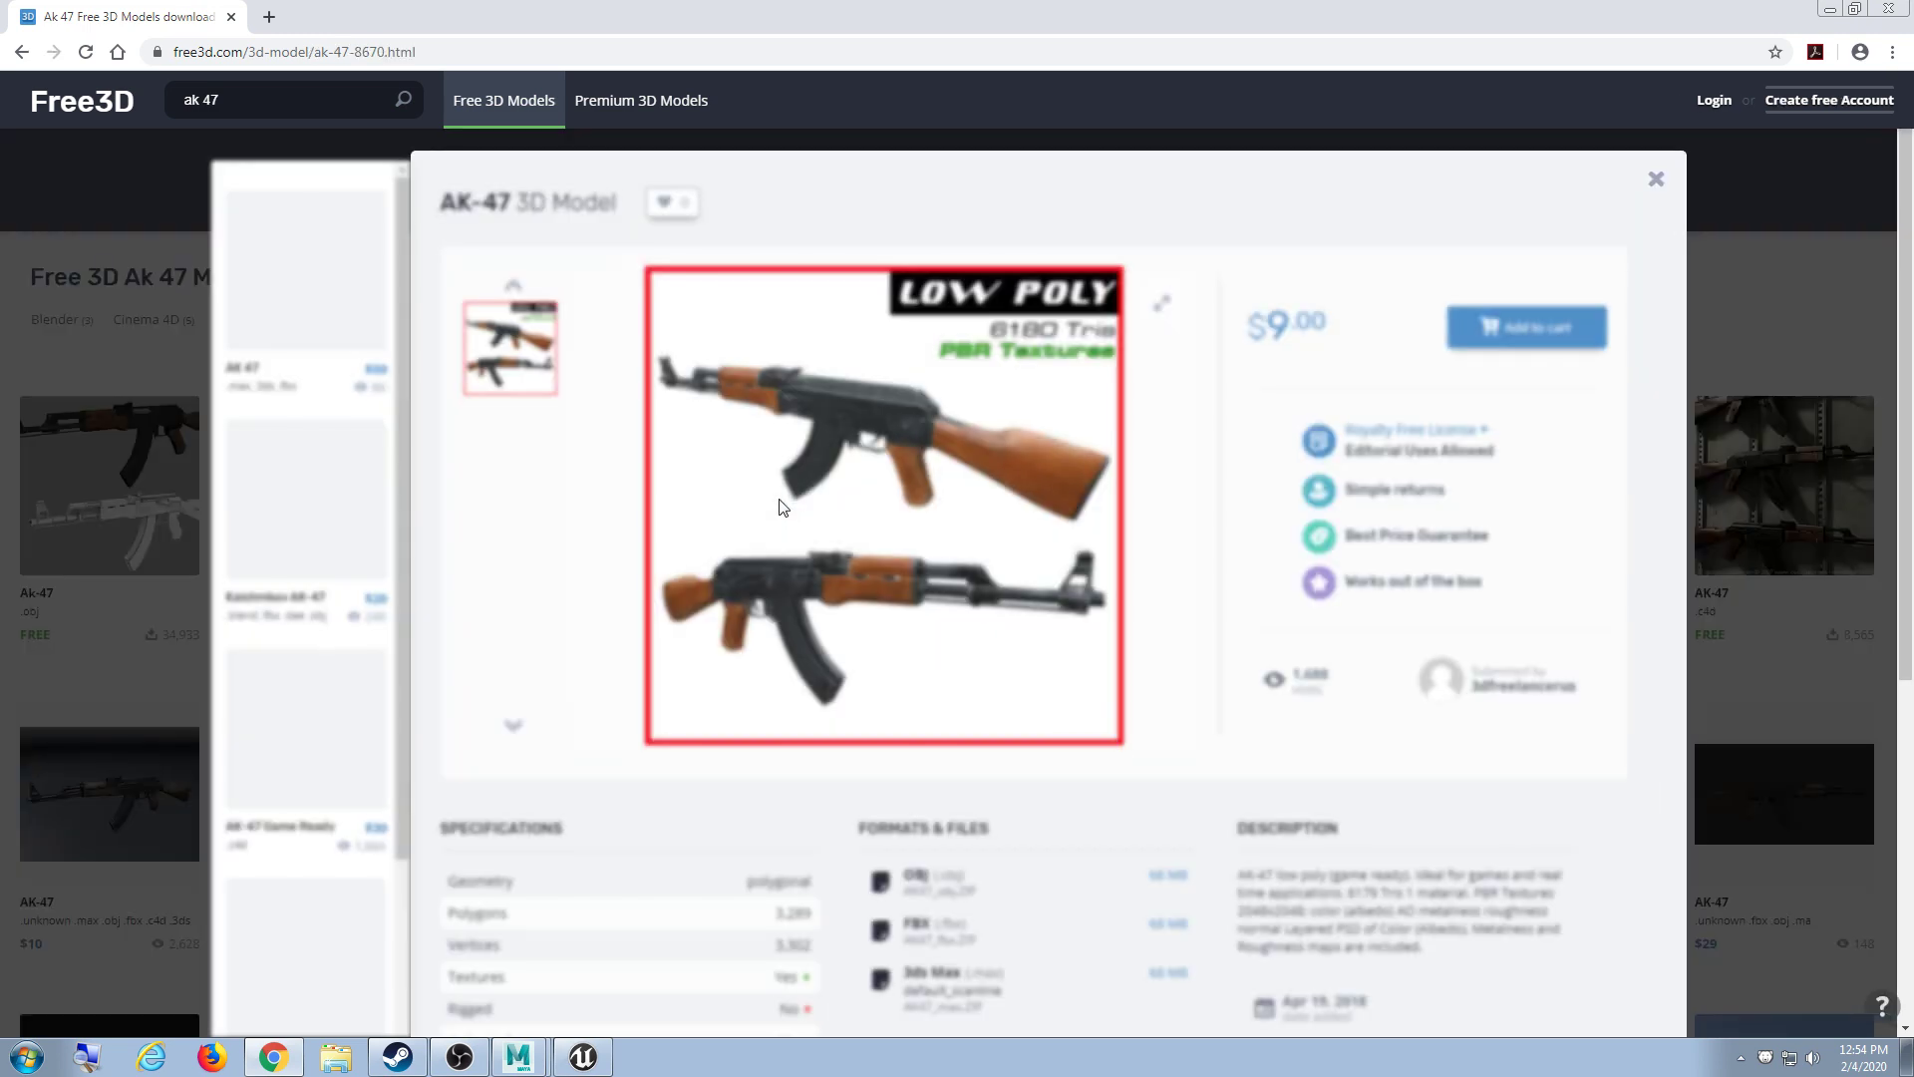
pyautogui.scroll(-5, 781, 553)
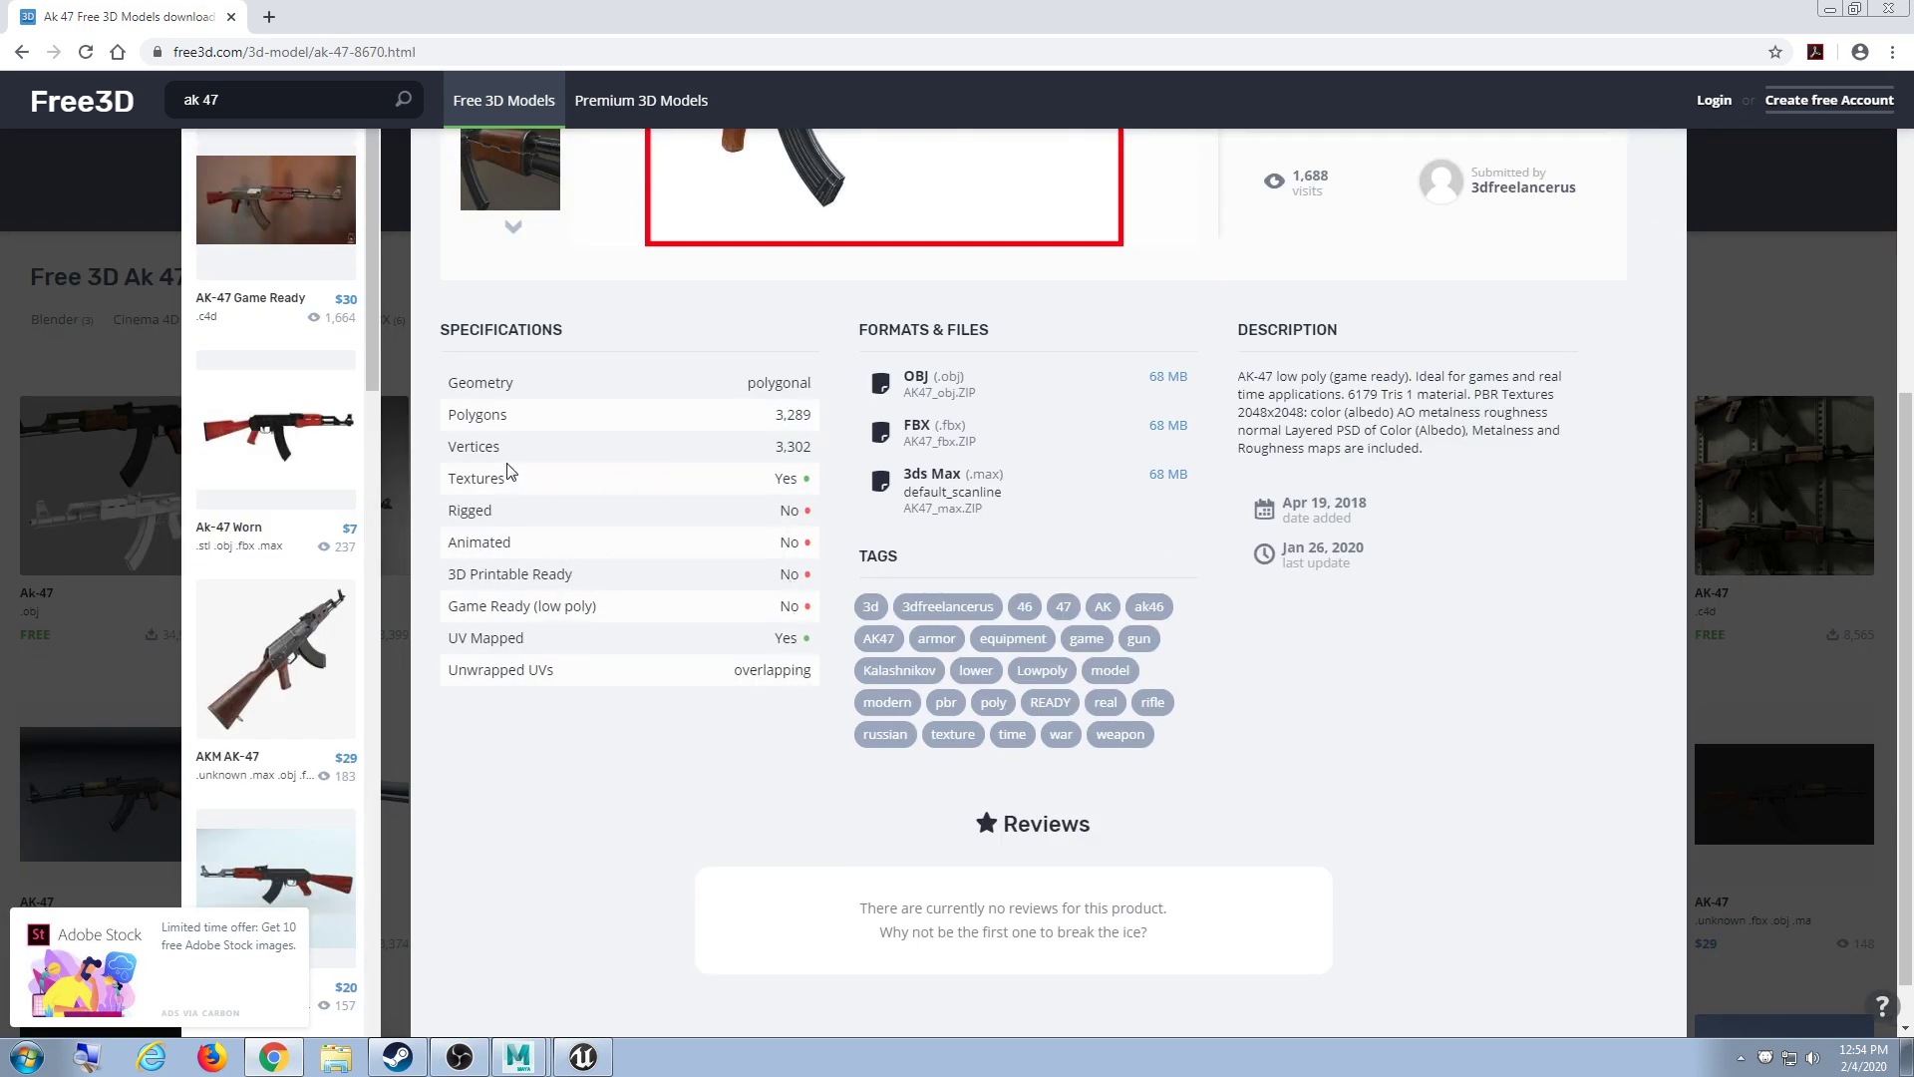
pyautogui.scroll(4, 680, 564)
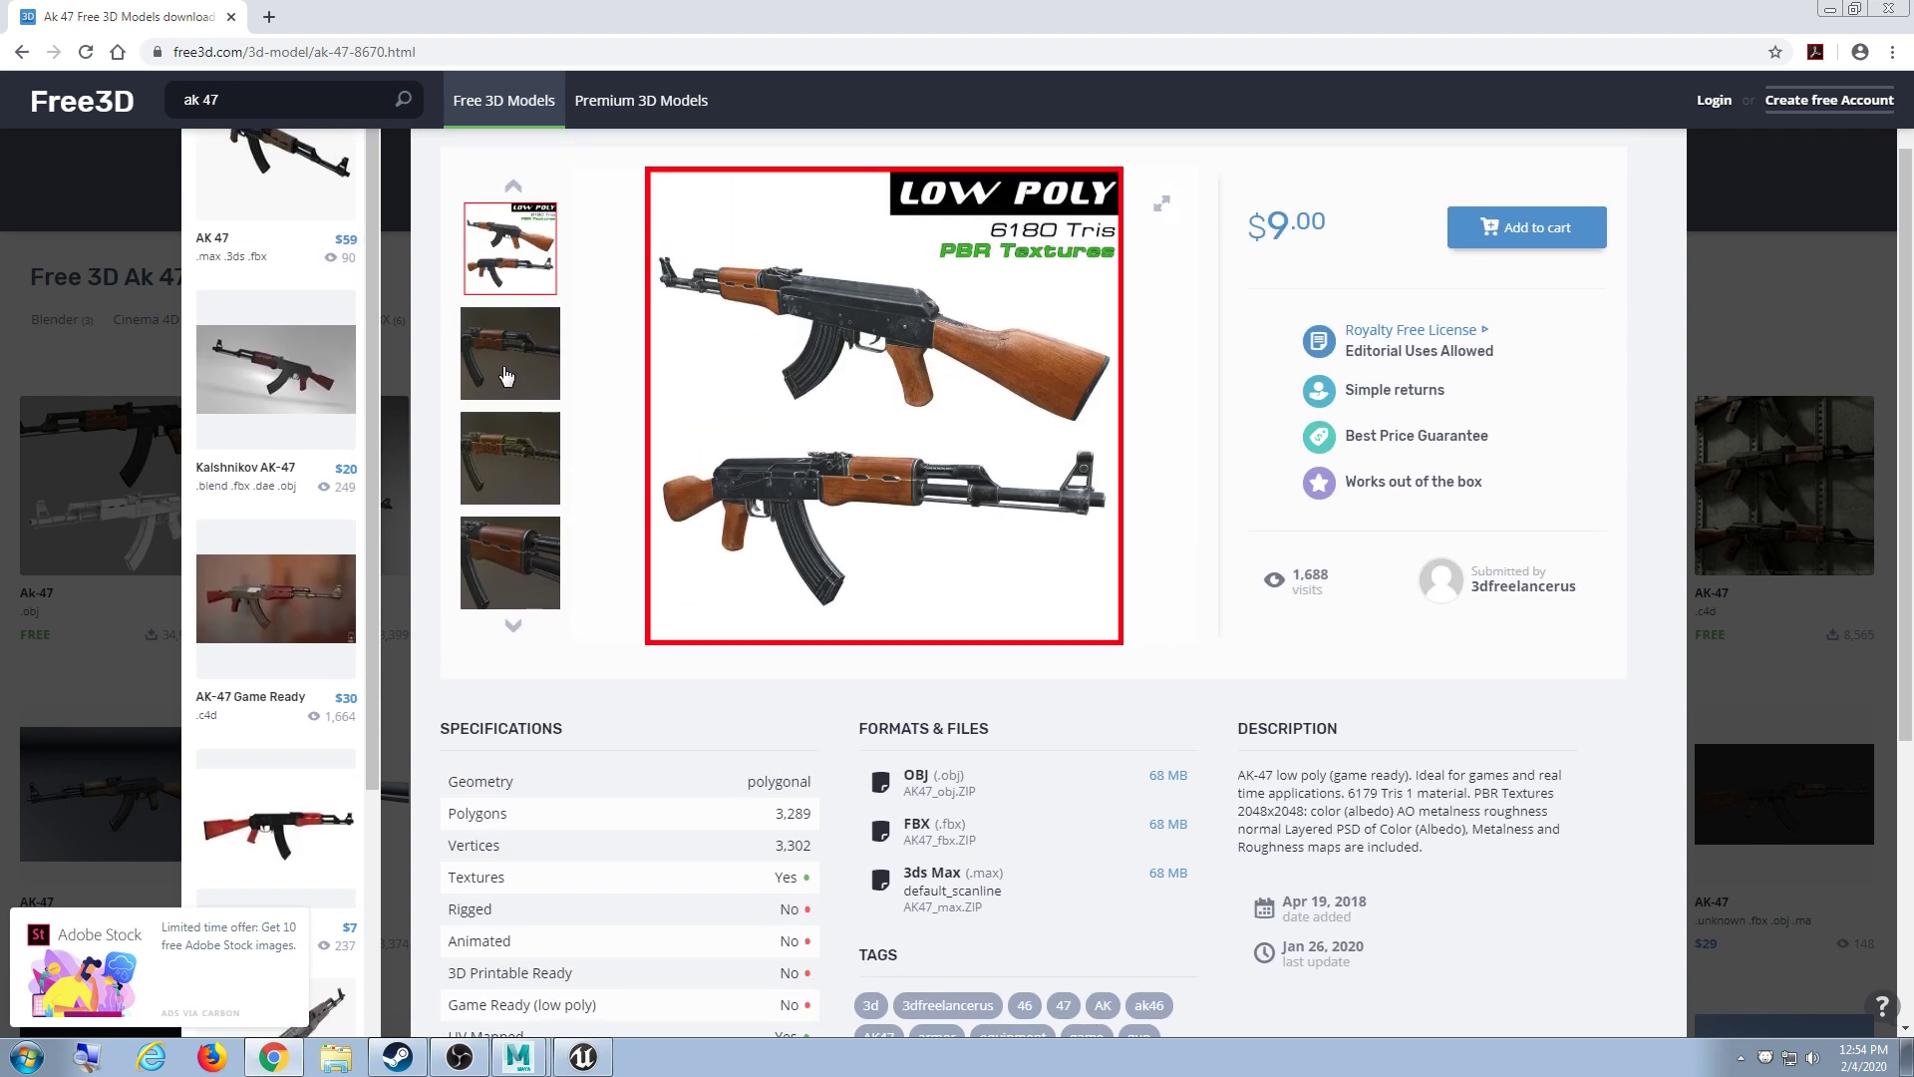
pyautogui.click(510, 446)
pyautogui.click(525, 372)
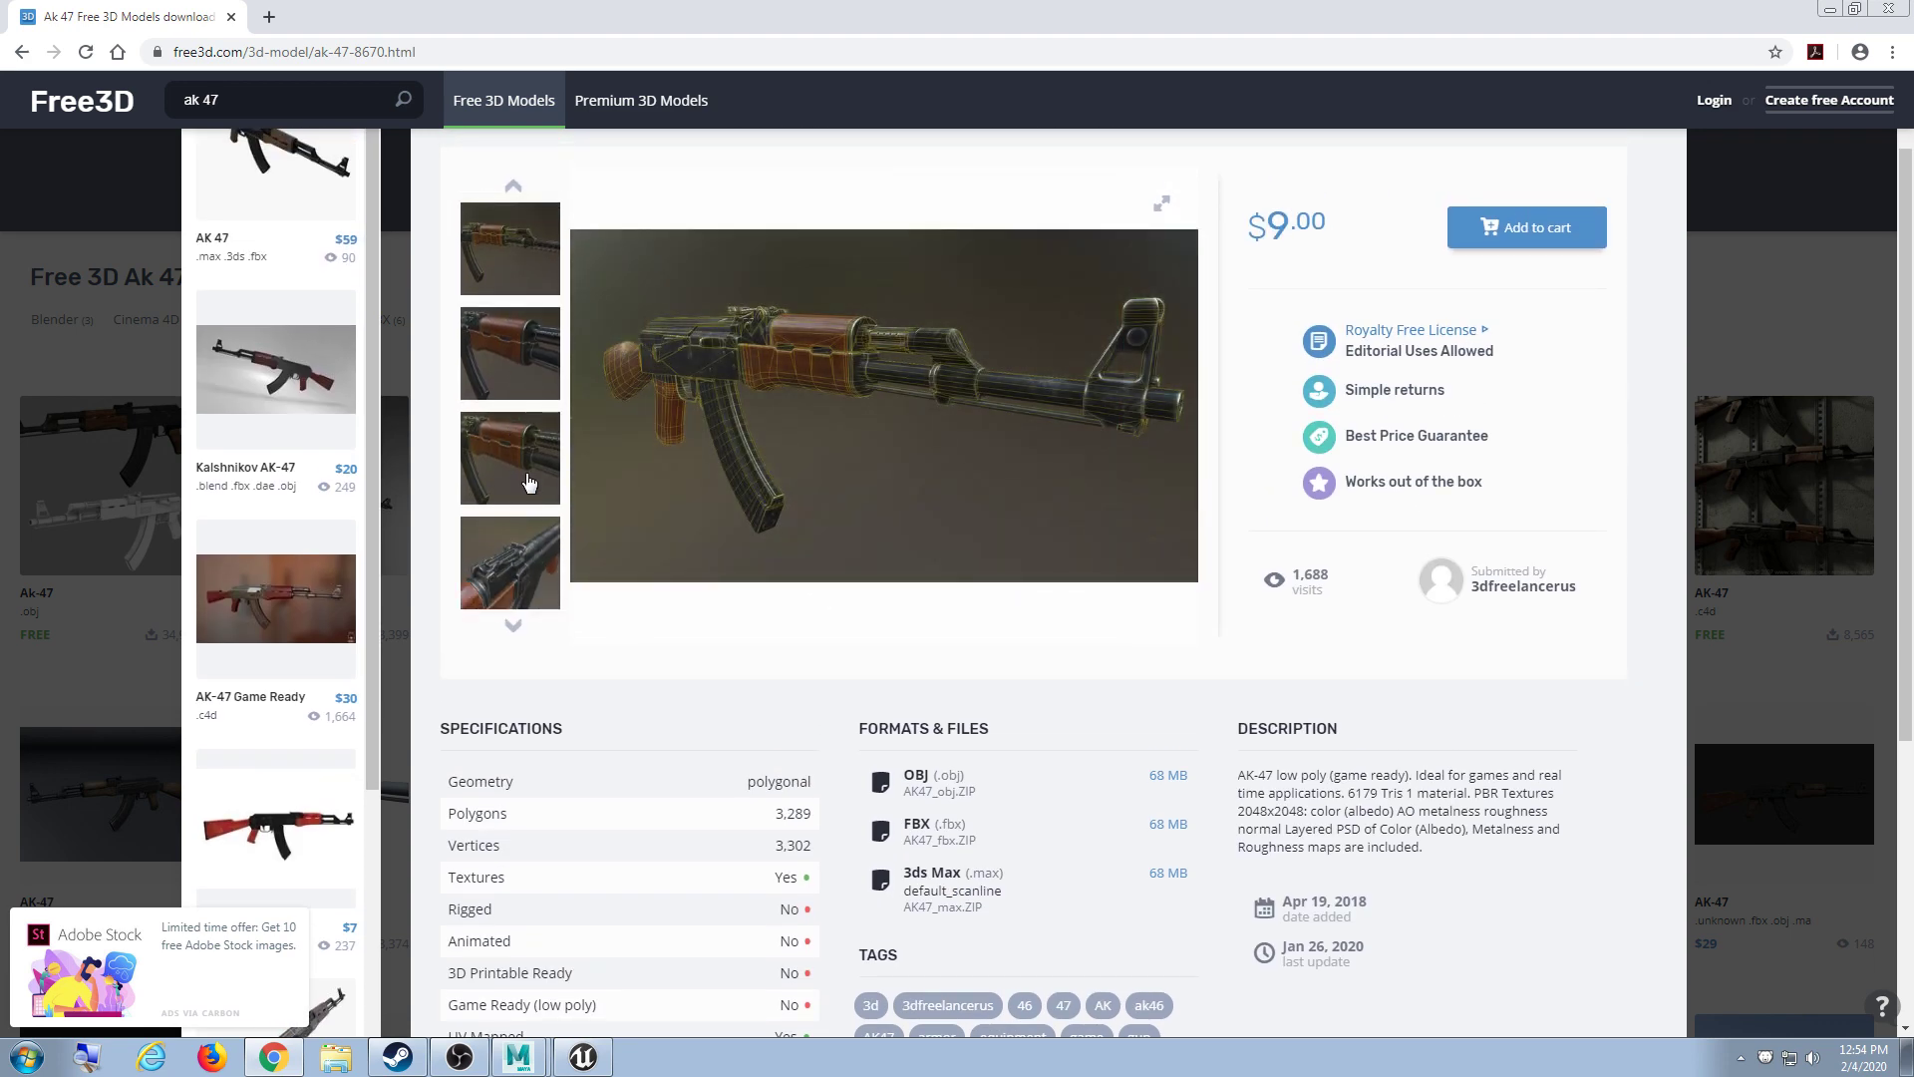
pyautogui.click(525, 482)
pyautogui.scroll(2, 618, 554)
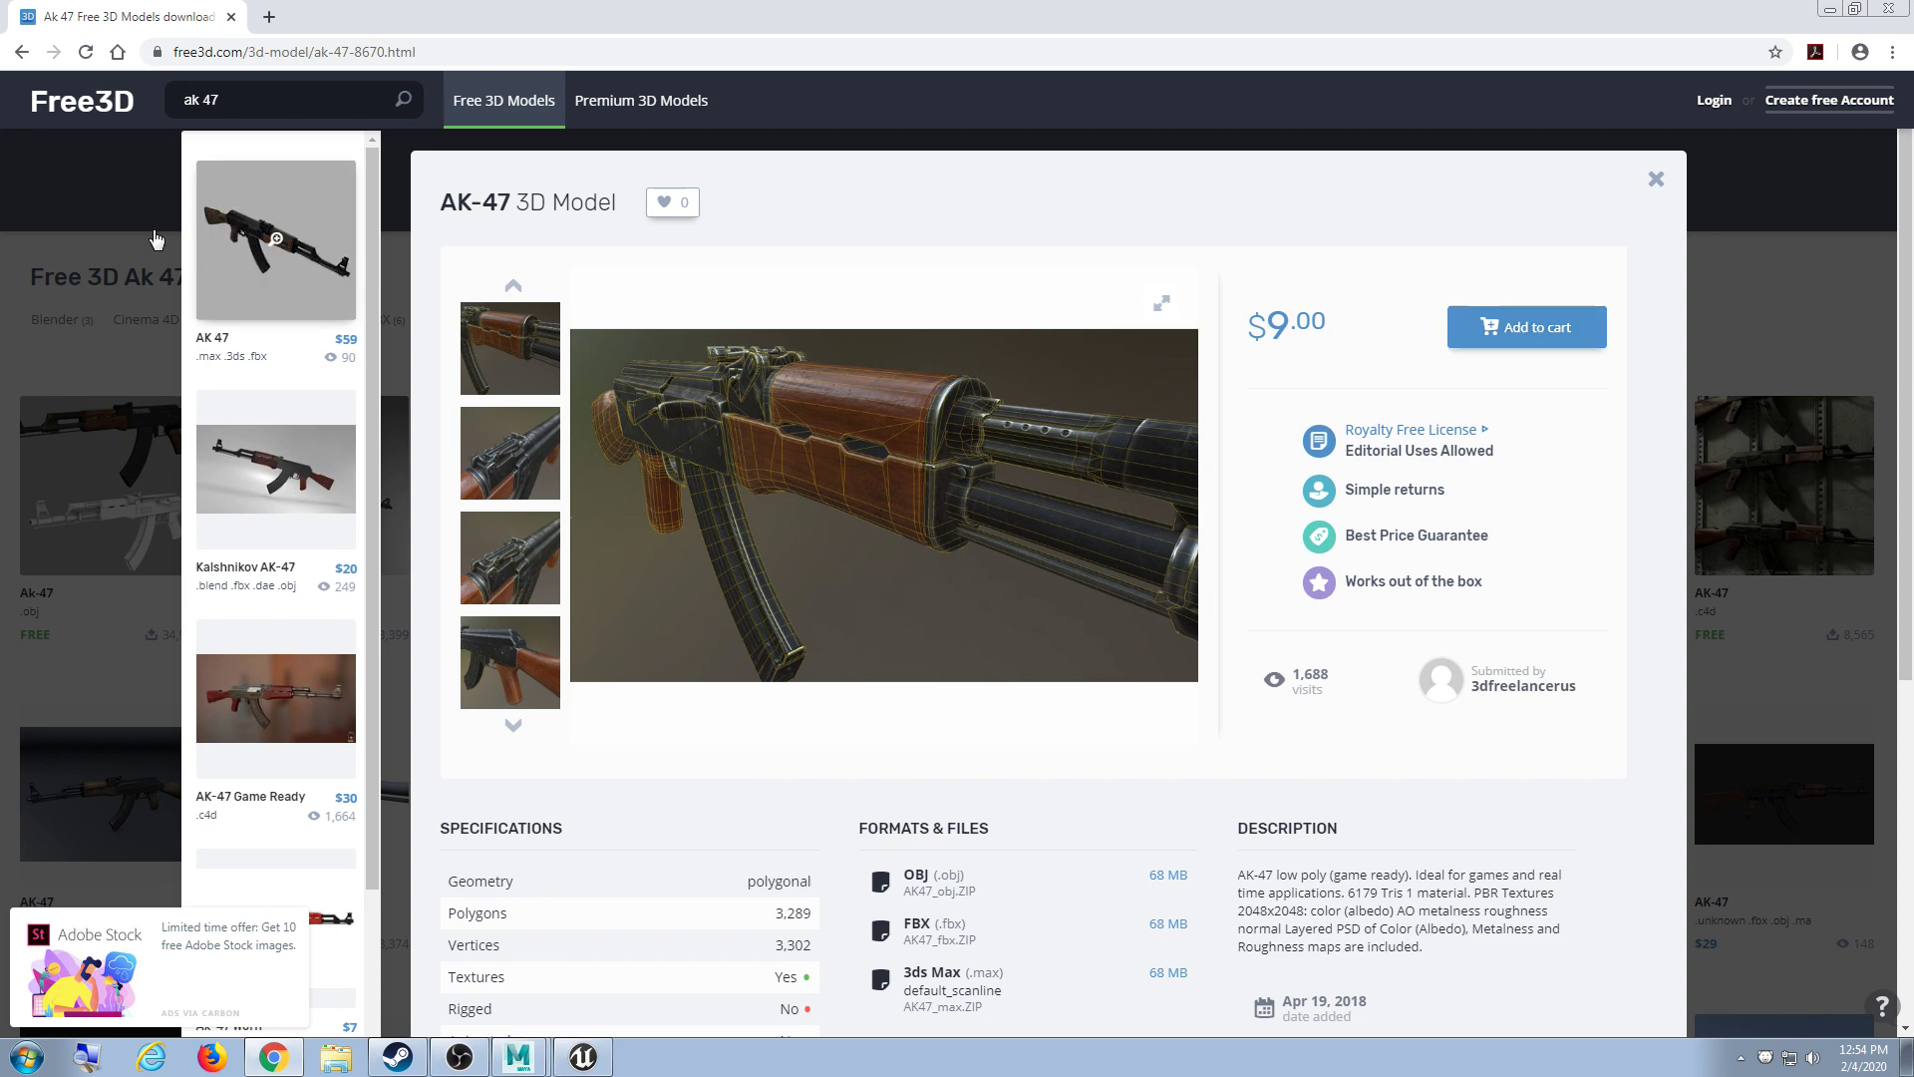
pyautogui.click(127, 244)
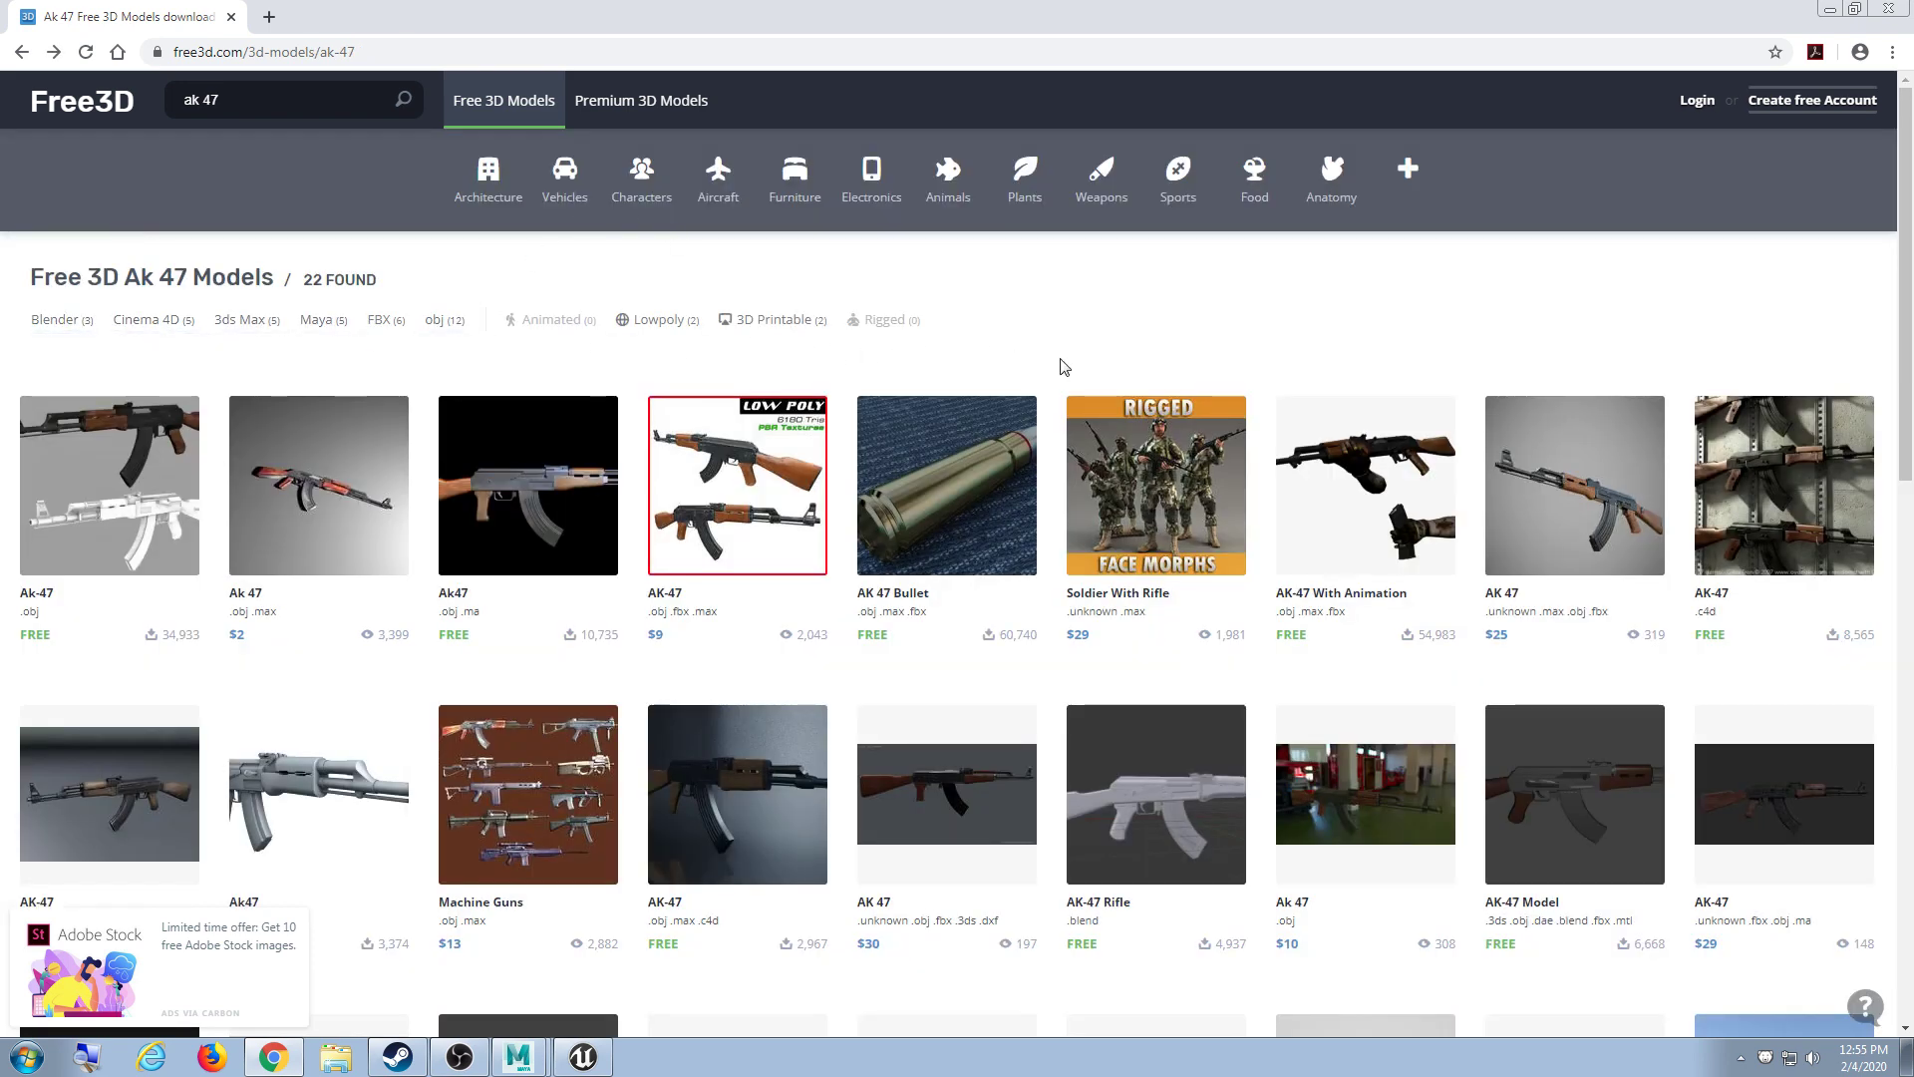
# Step: Examine the details and specifications of the free Ak47 .obj/.ma model in the first row, and close it
pyautogui.click(535, 489)
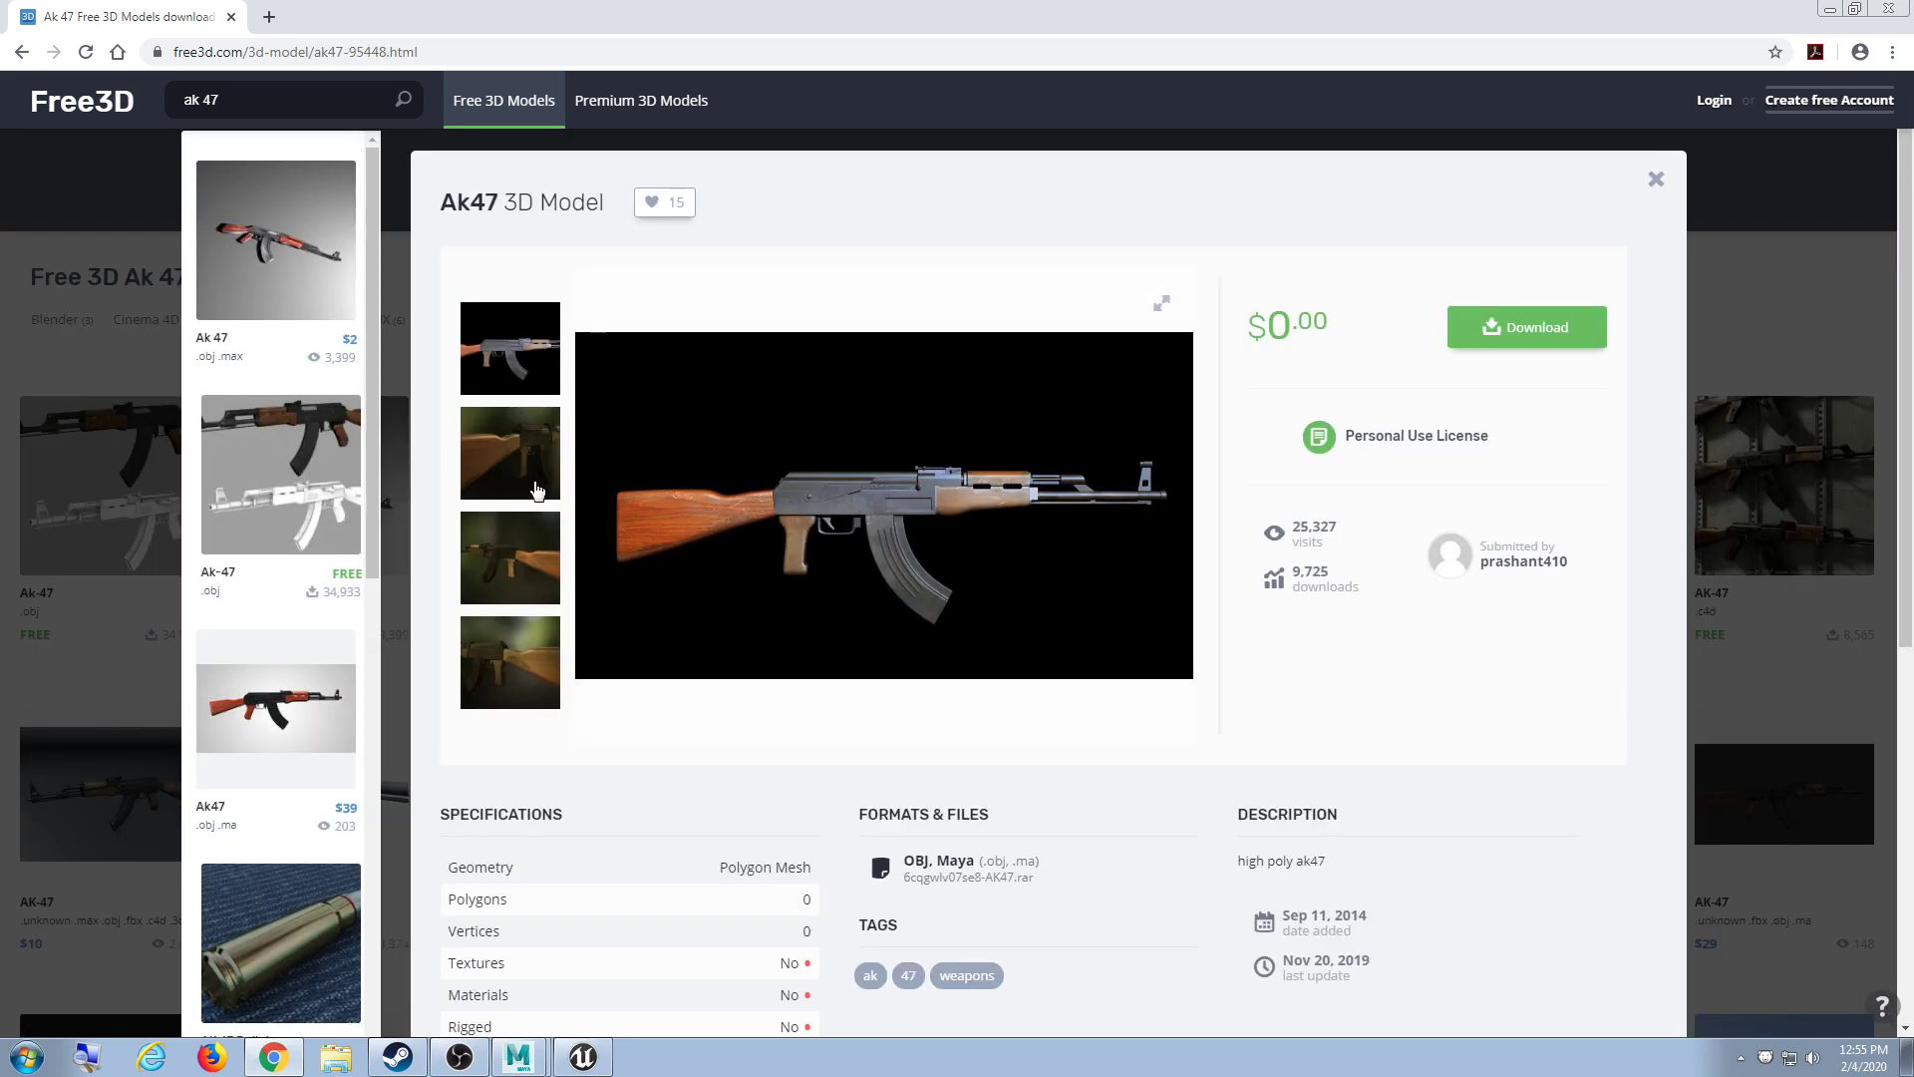
pyautogui.scroll(-4, 686, 529)
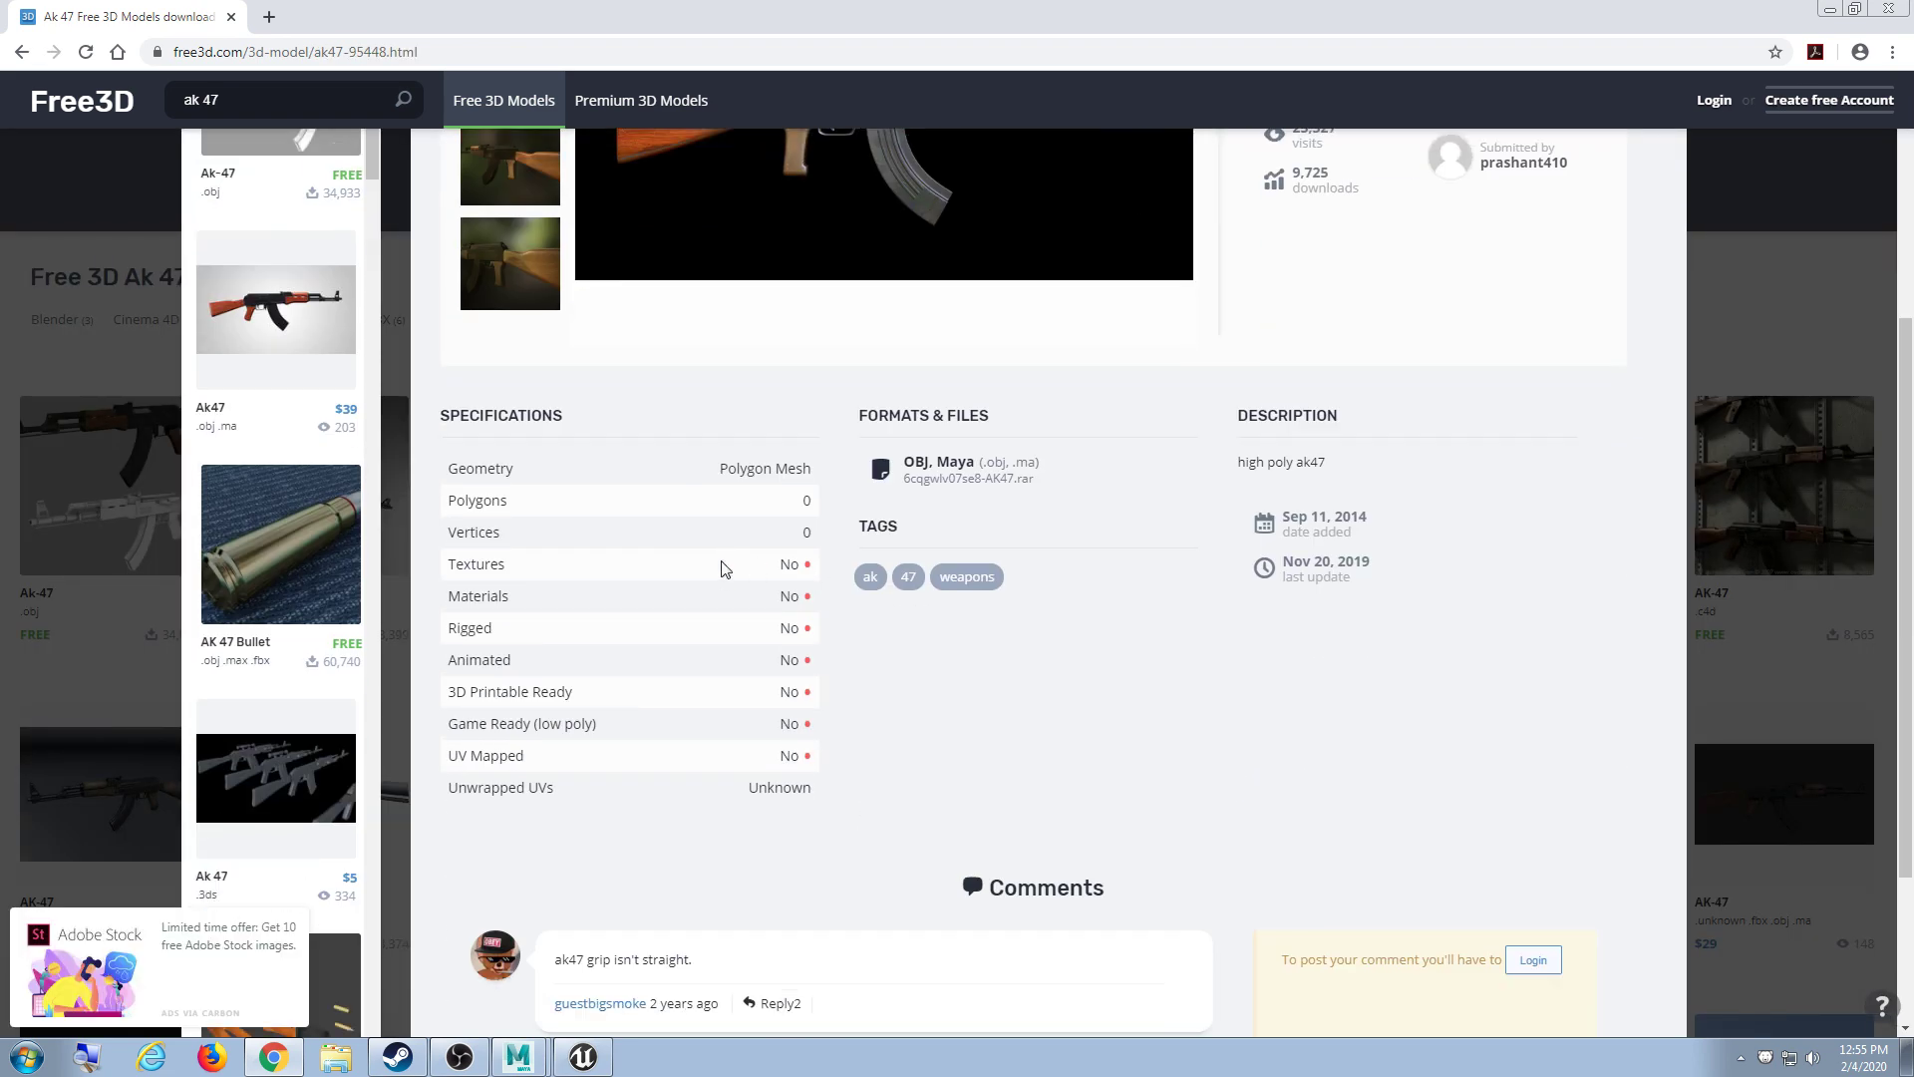
pyautogui.click(128, 372)
# Step: Browse the AK-47 search results through to the last row for suitable free models
pyautogui.moveTo(738, 498)
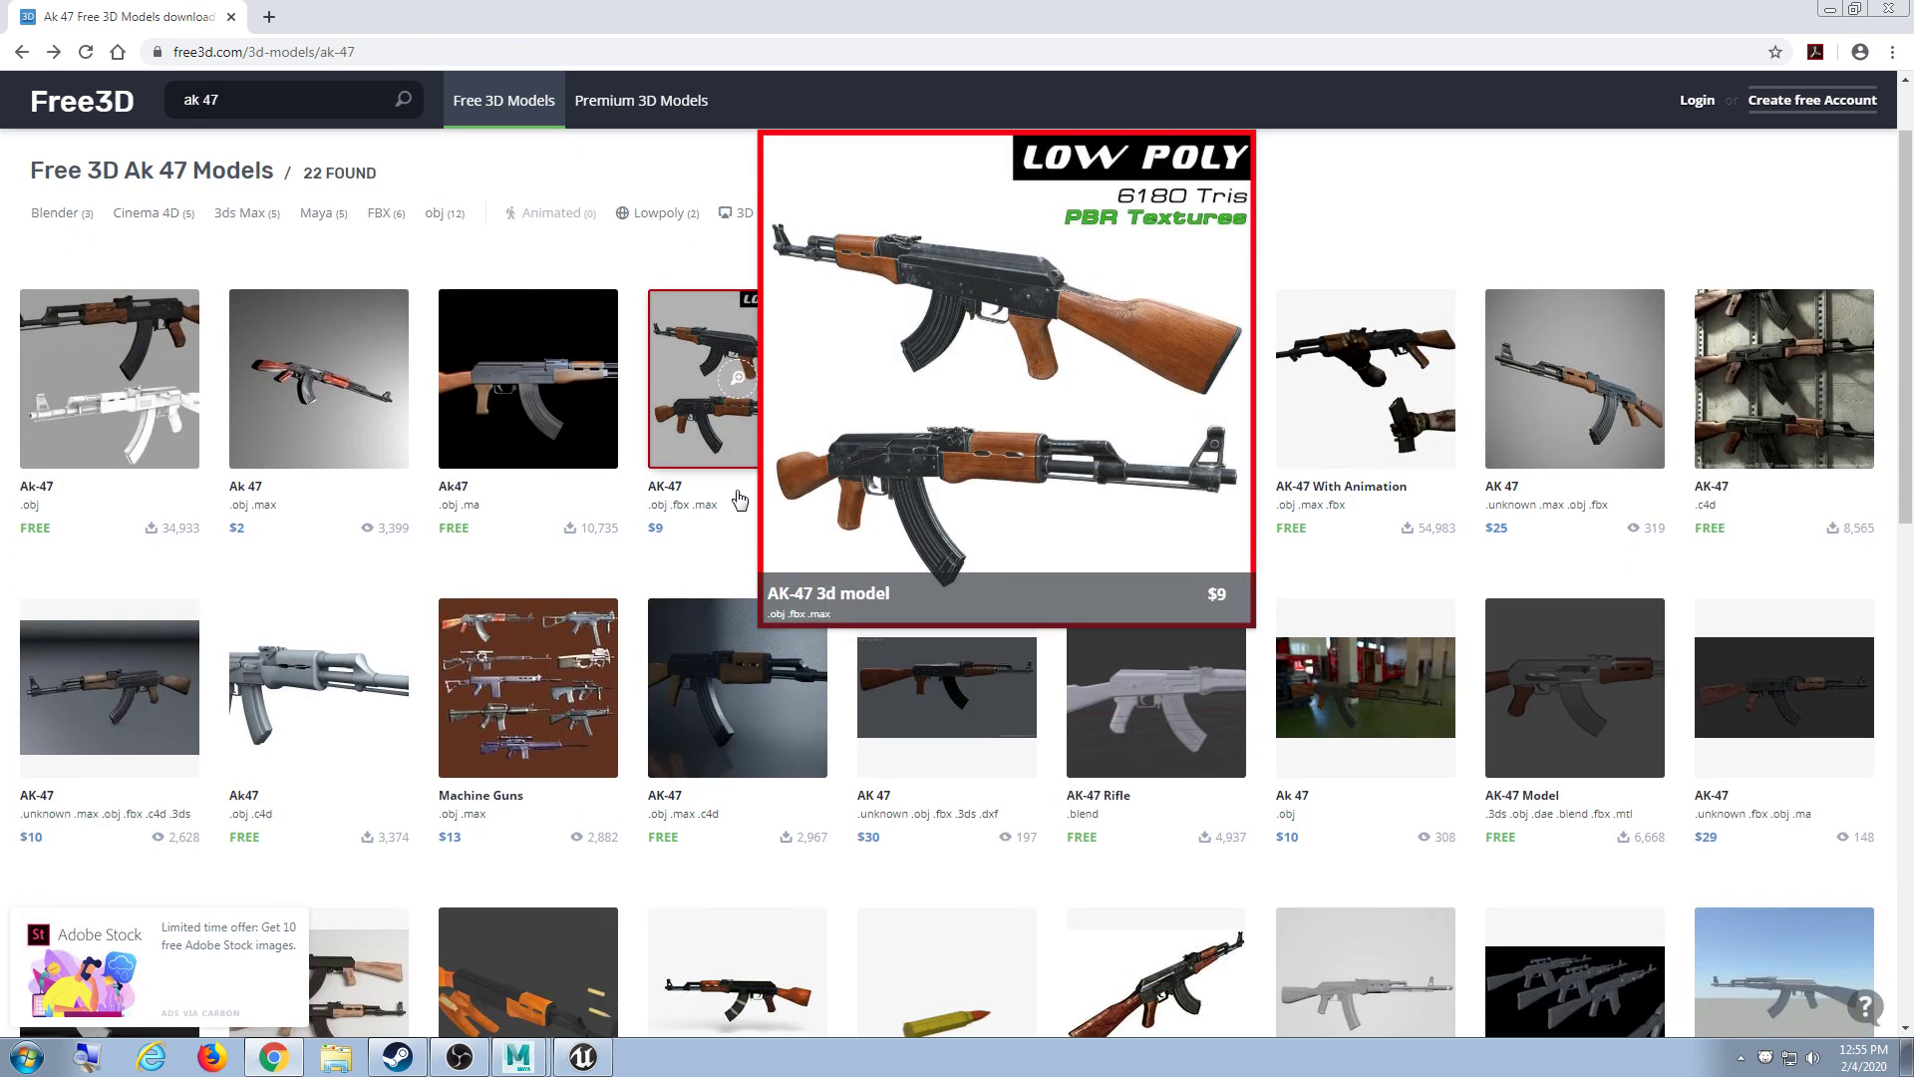
pyautogui.scroll(-1, 739, 498)
pyautogui.scroll(-4, 980, 648)
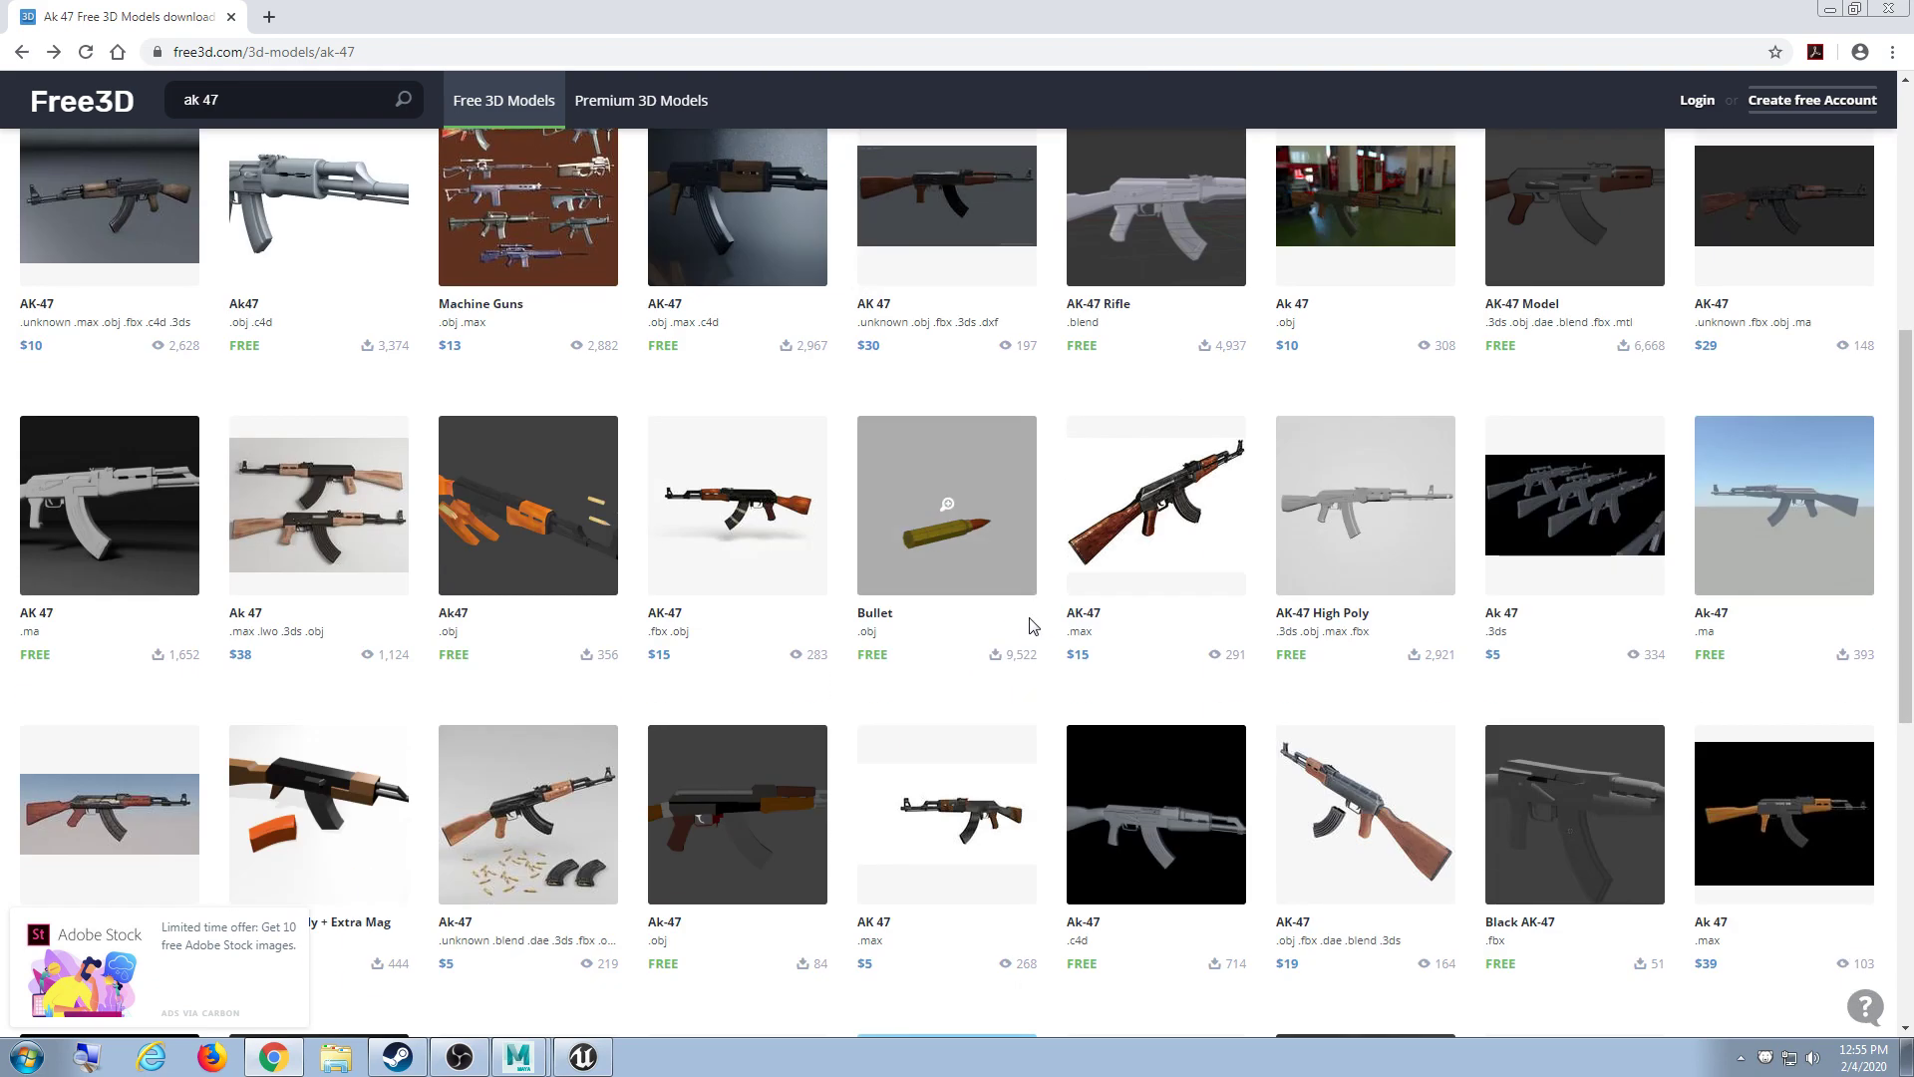
pyautogui.scroll(1, 1170, 584)
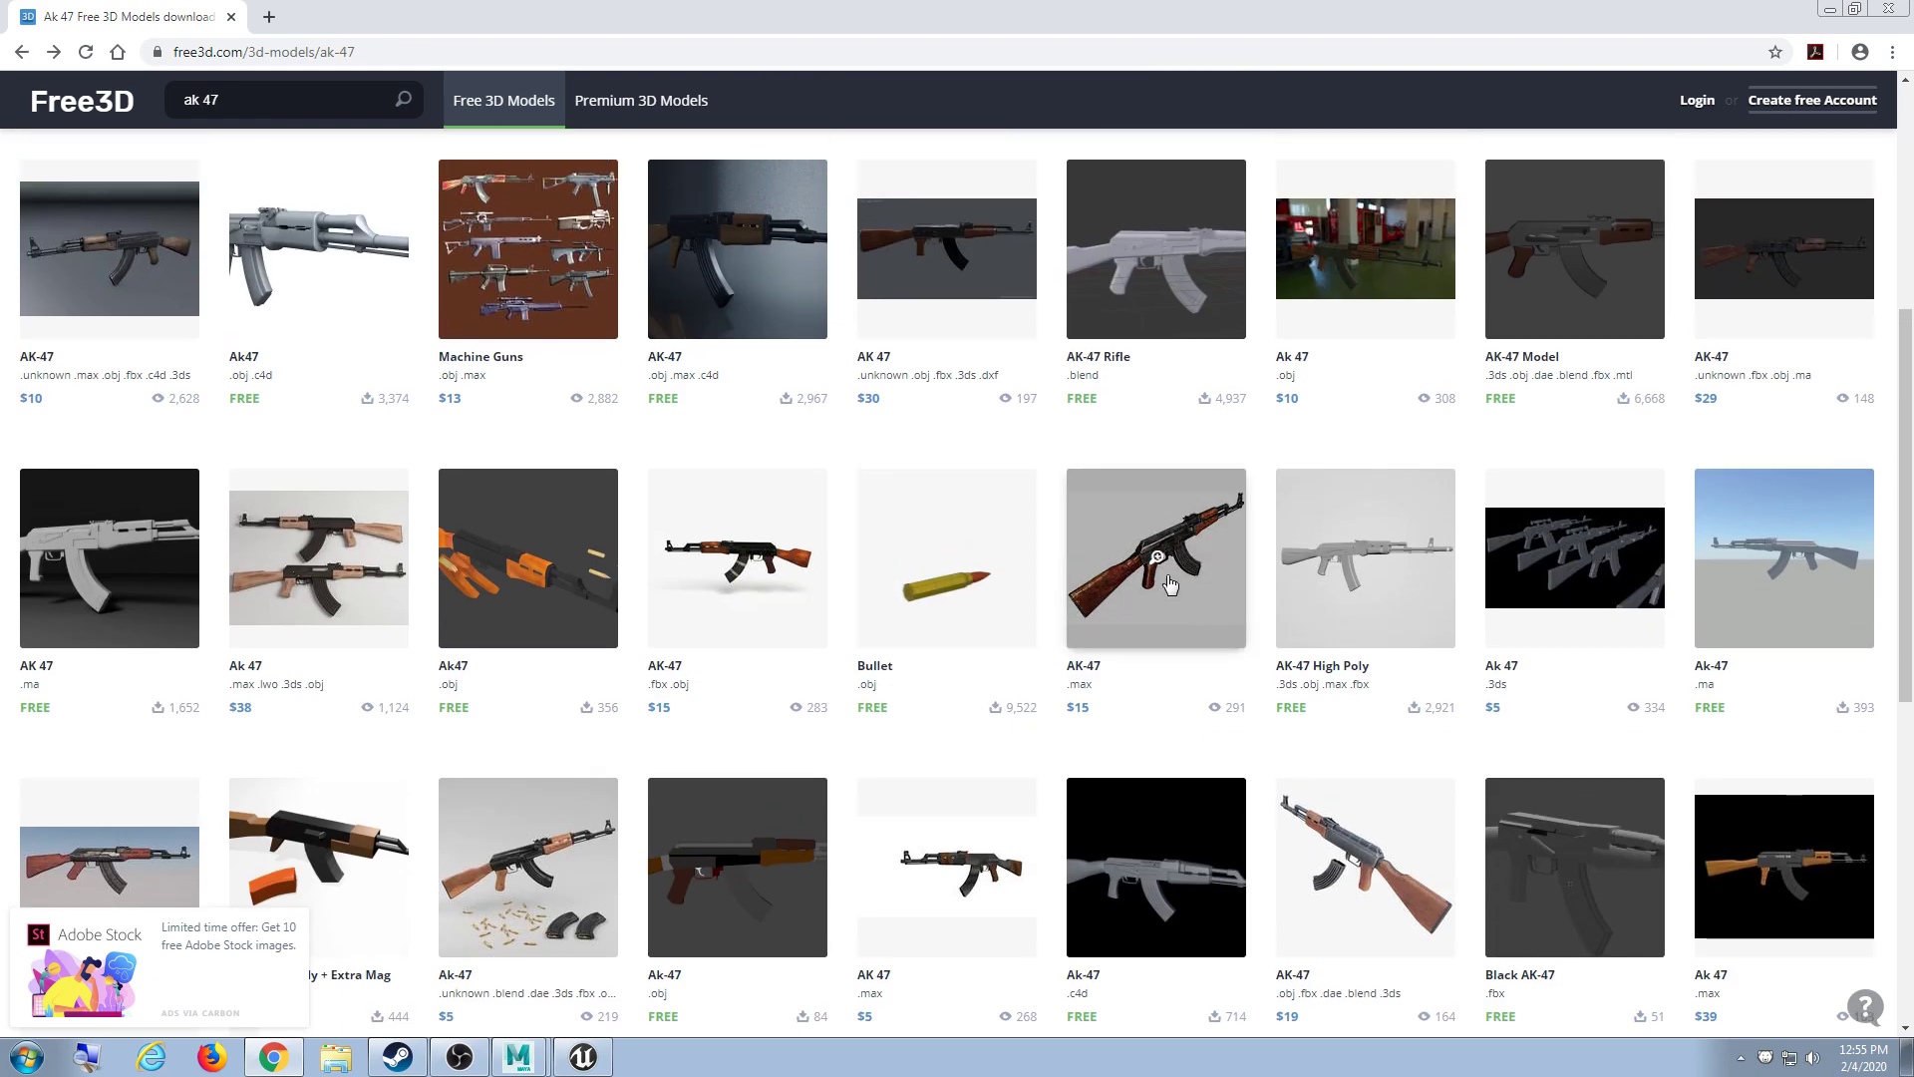
pyautogui.scroll(5, 1171, 584)
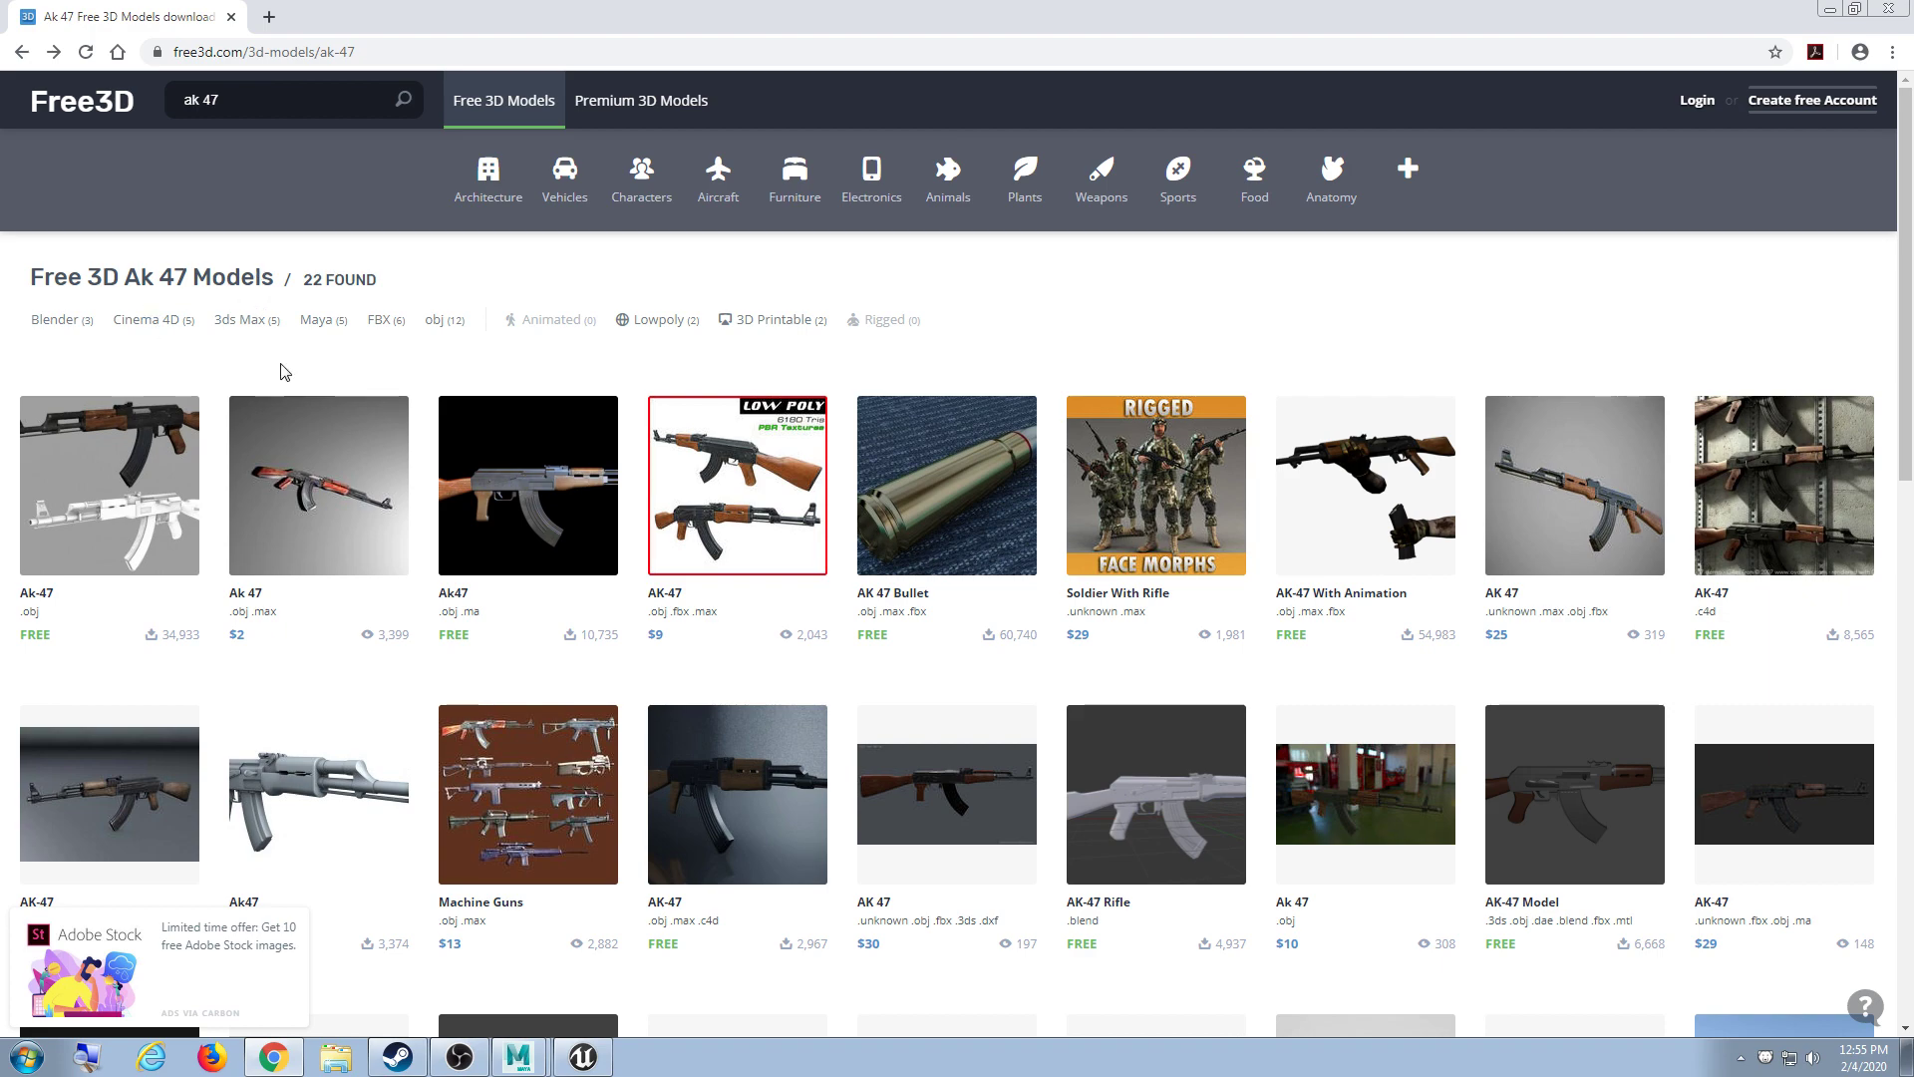
pyautogui.scroll(-10, 643, 483)
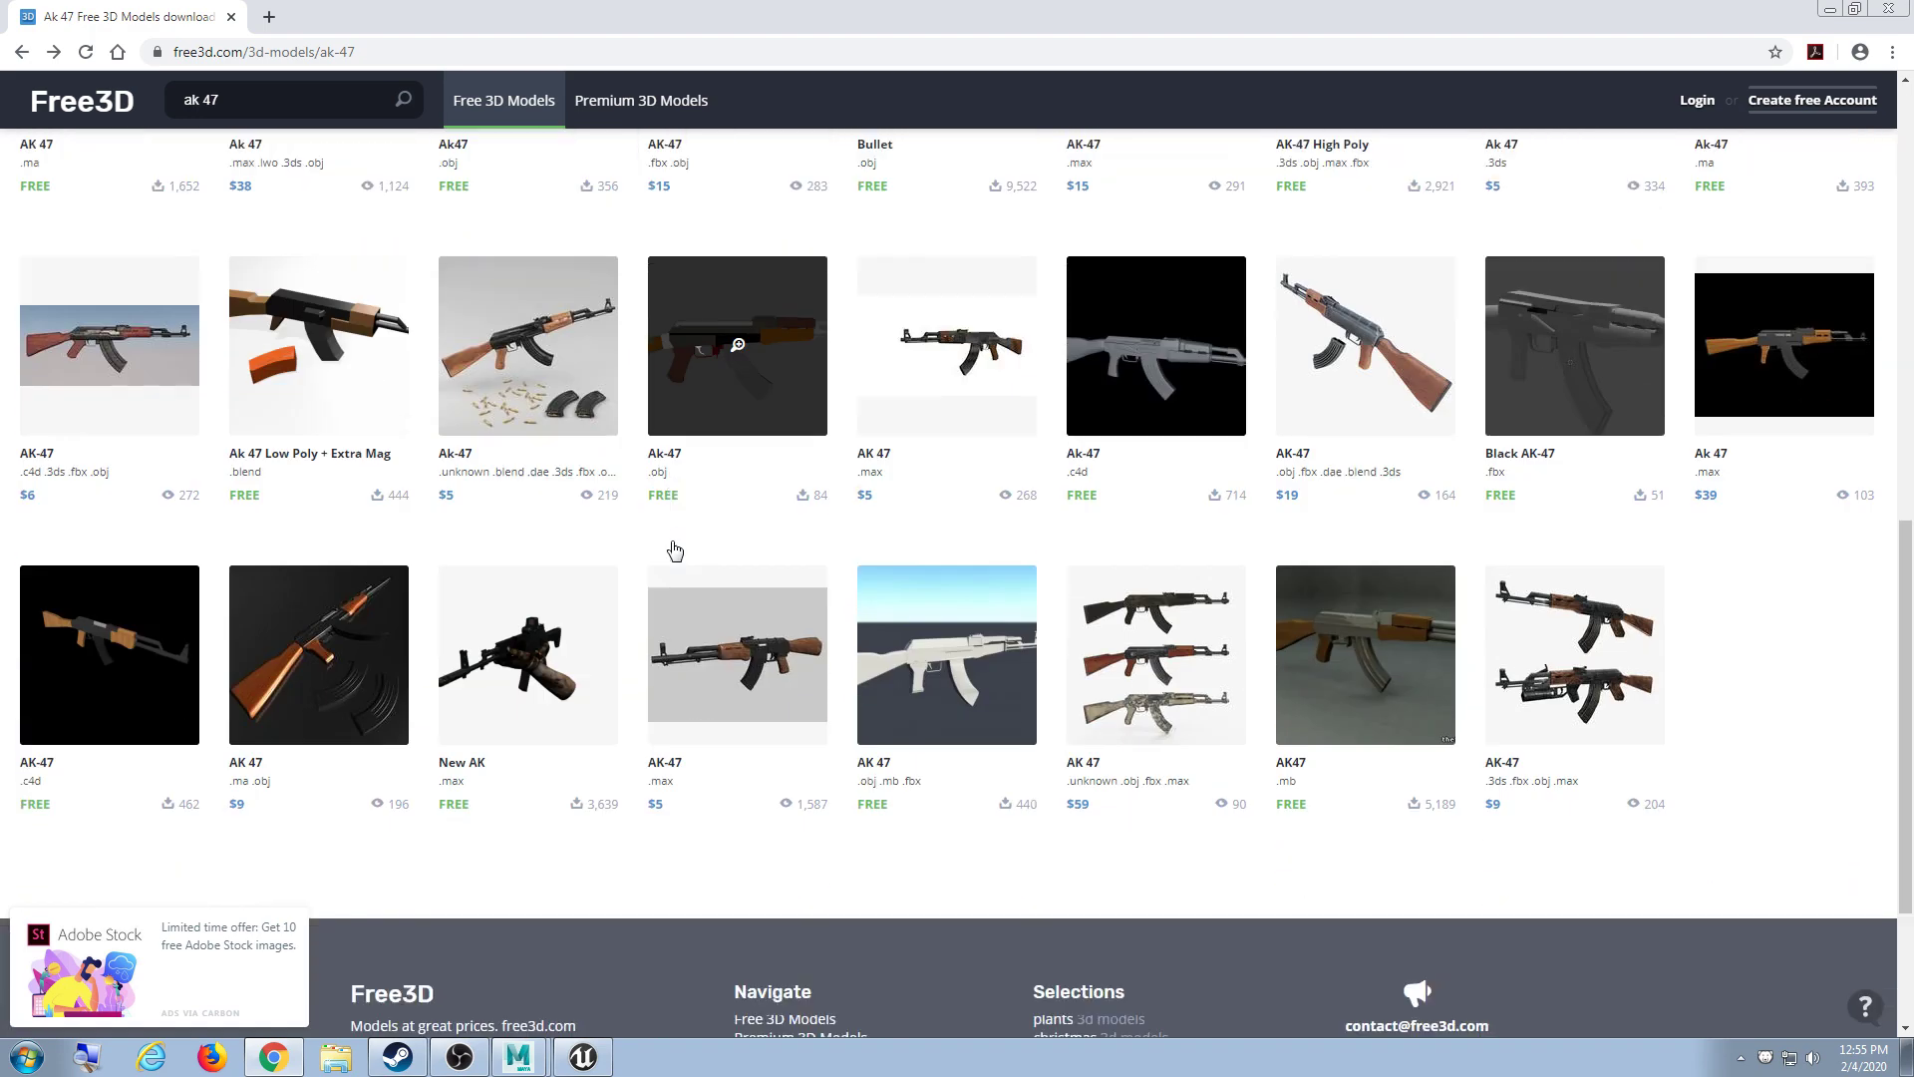
pyautogui.scroll(-1, 675, 550)
pyautogui.scroll(-1, 675, 585)
pyautogui.scroll(2, 675, 585)
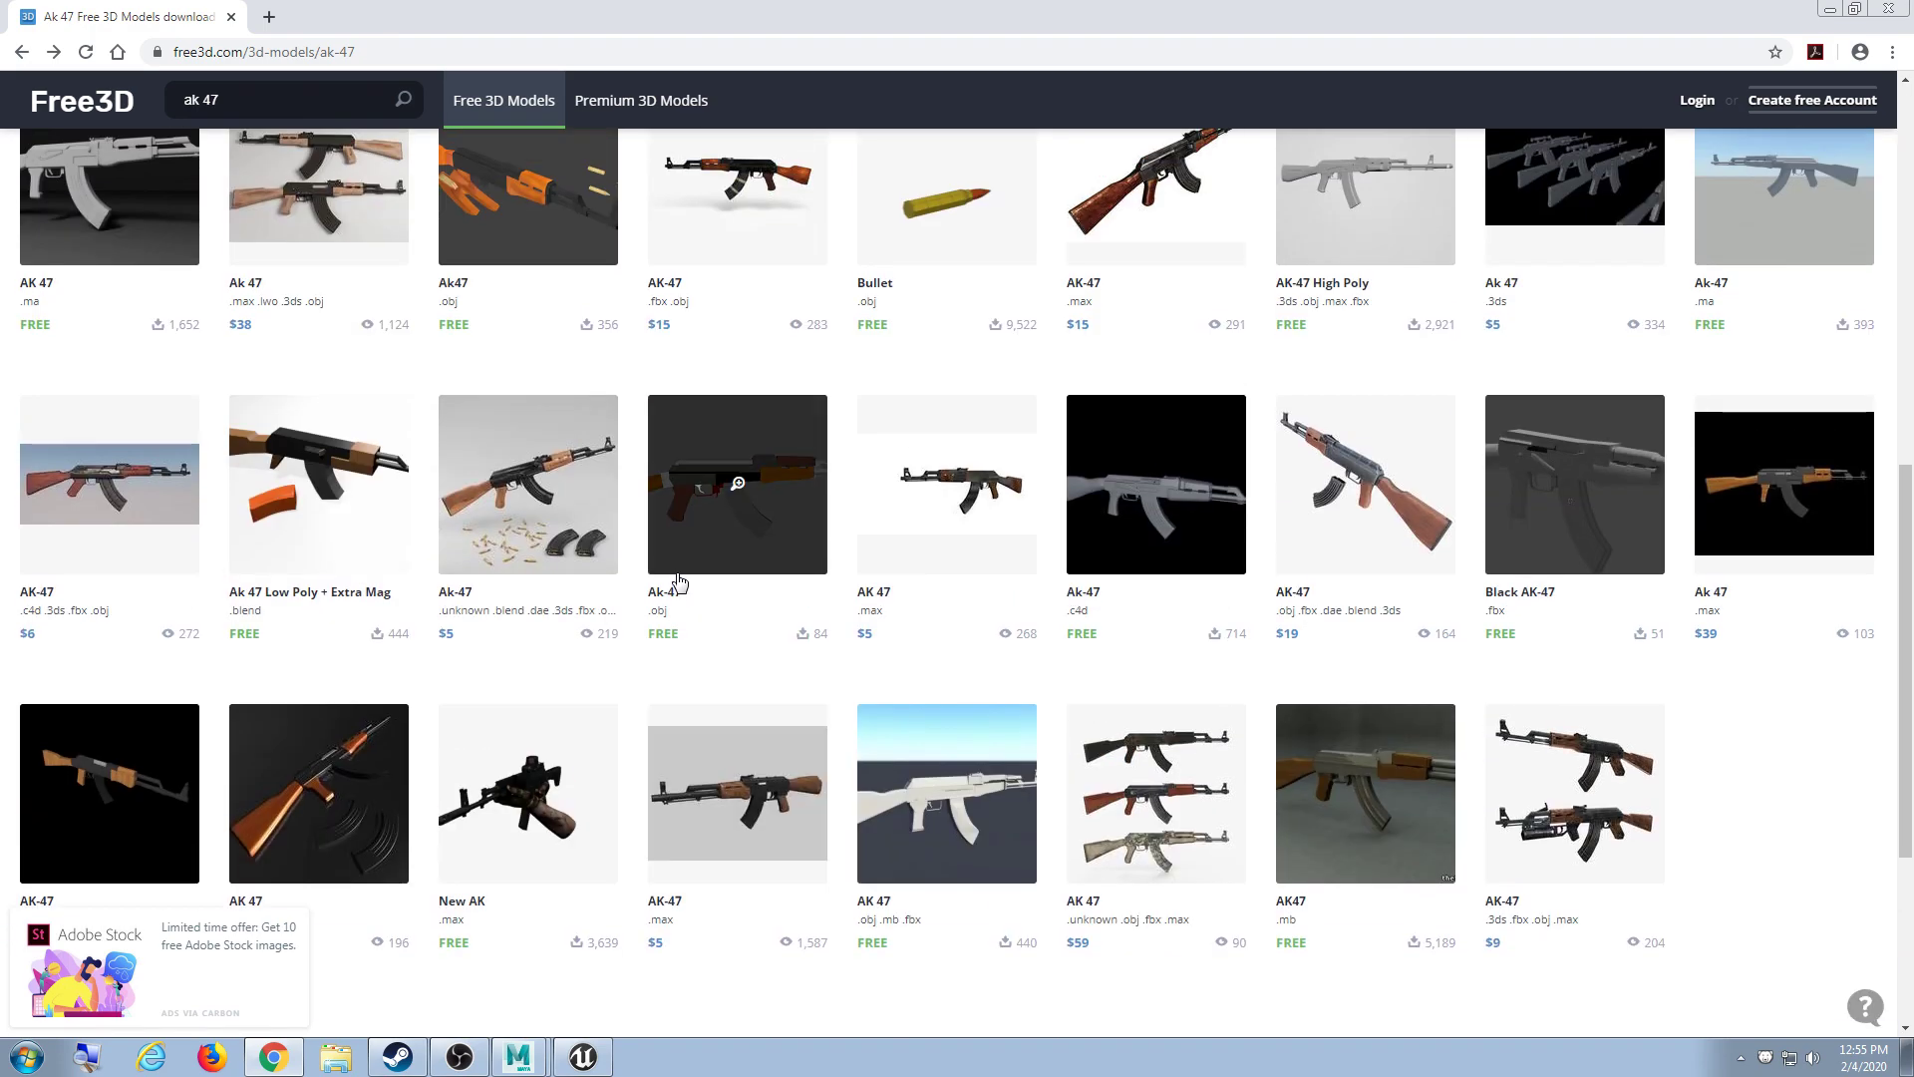
# Step: Examine the specifications and description of the last listed AK-47 model, offered with a grenade launcher variant, and close it
pyautogui.click(1556, 803)
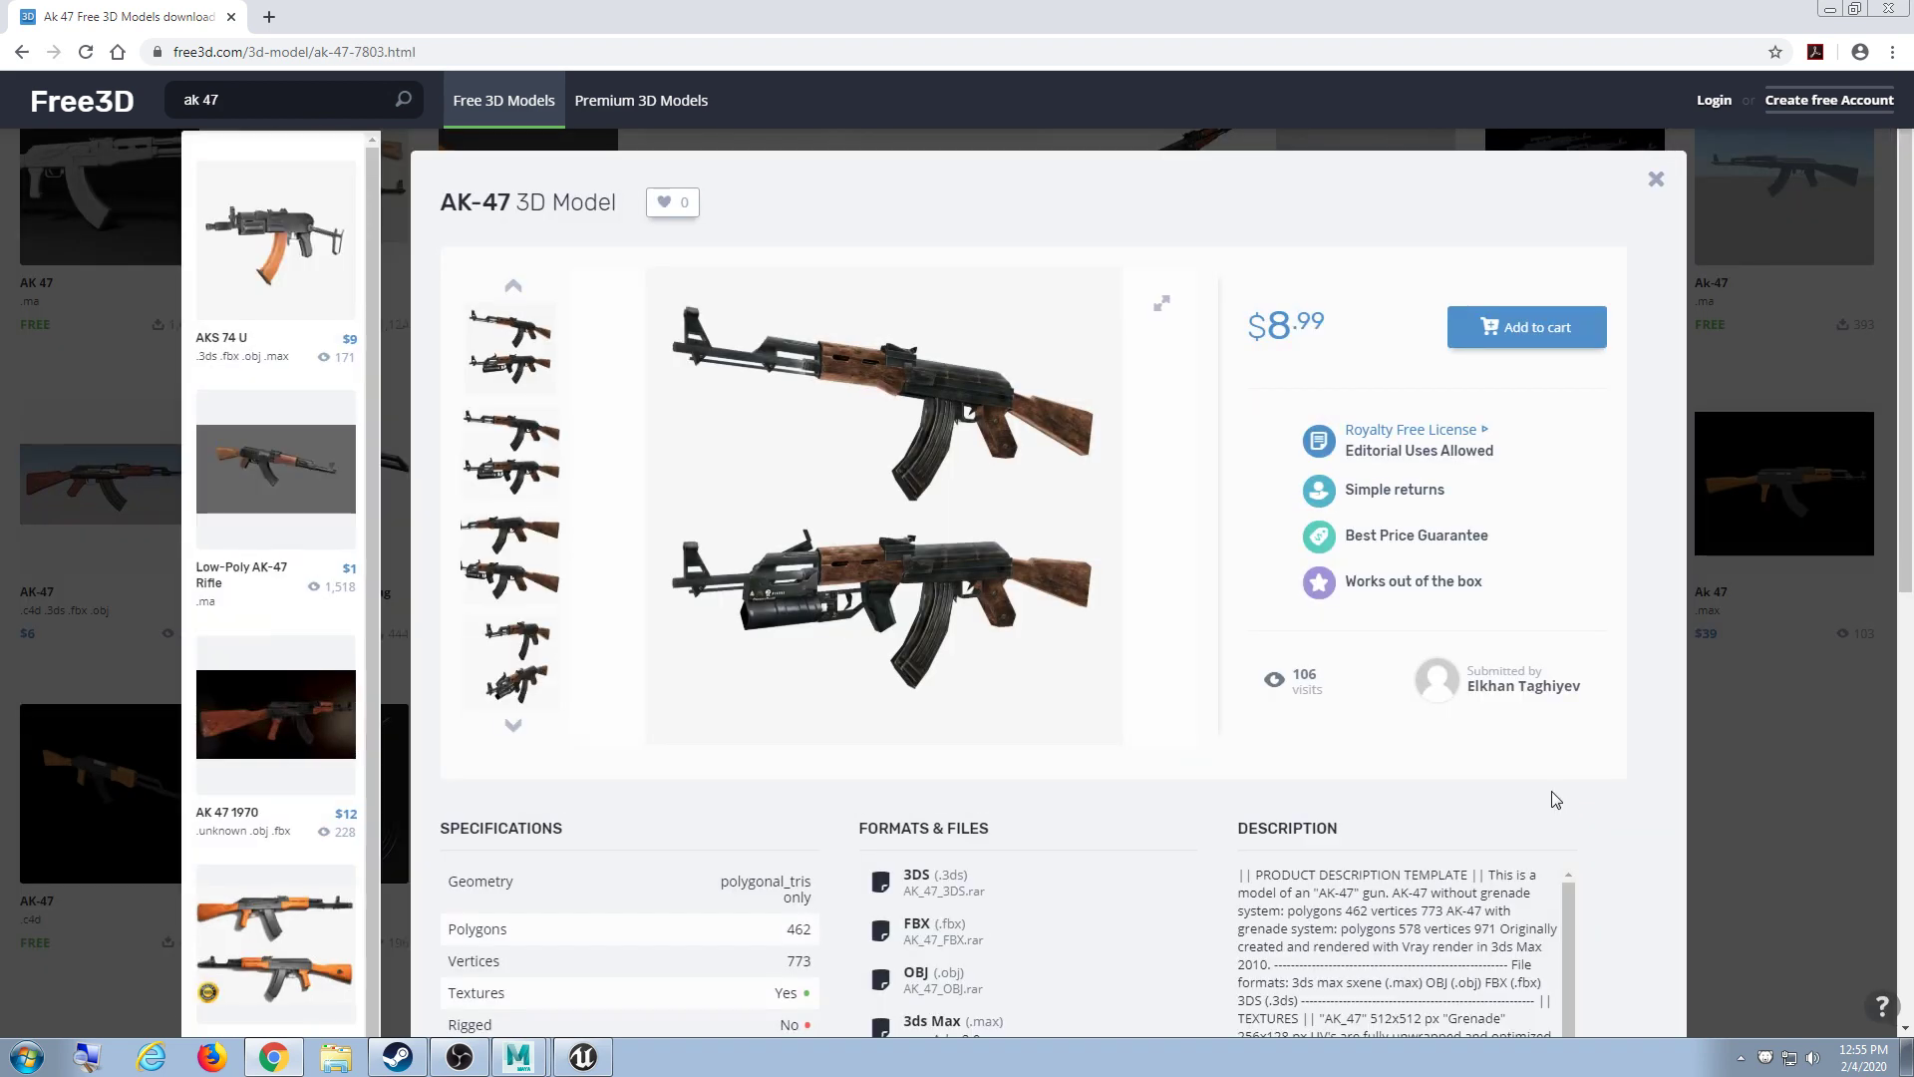
pyautogui.scroll(-2, 1548, 784)
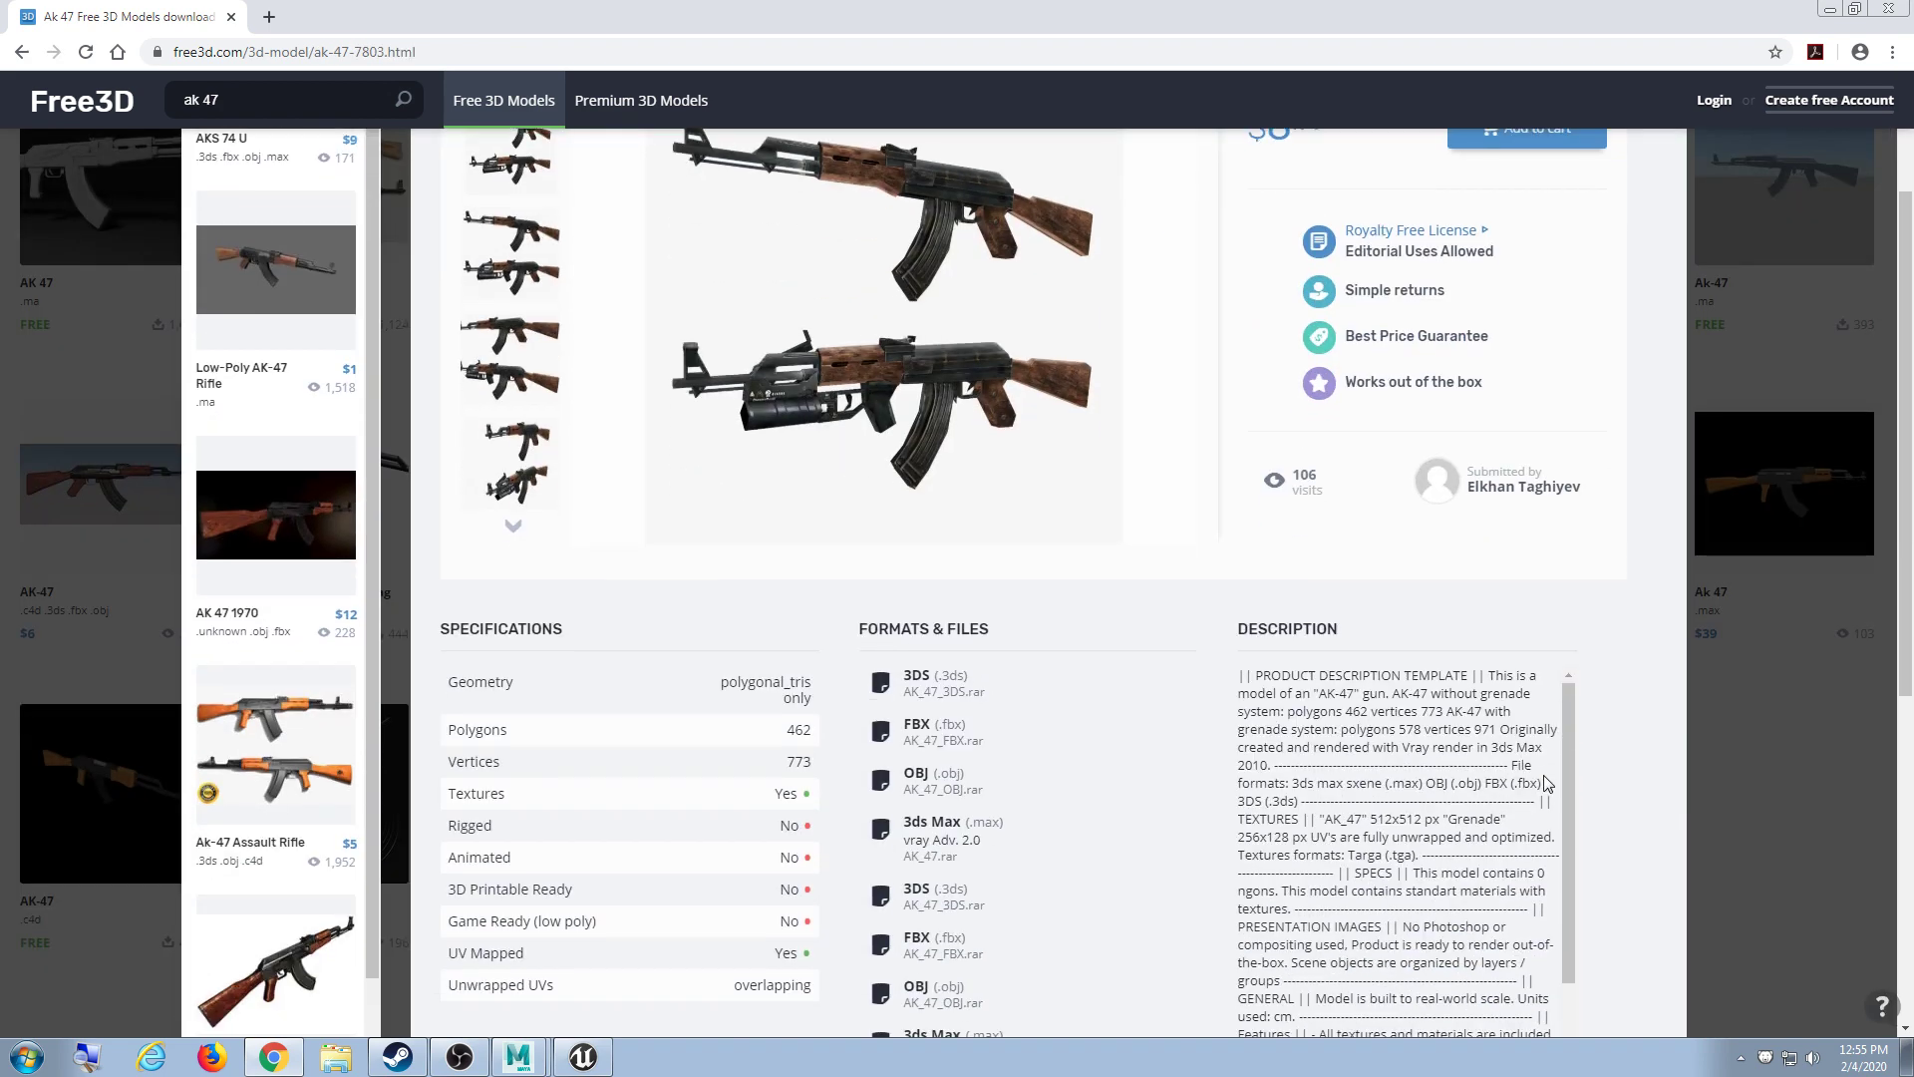
pyautogui.scroll(2, 1547, 784)
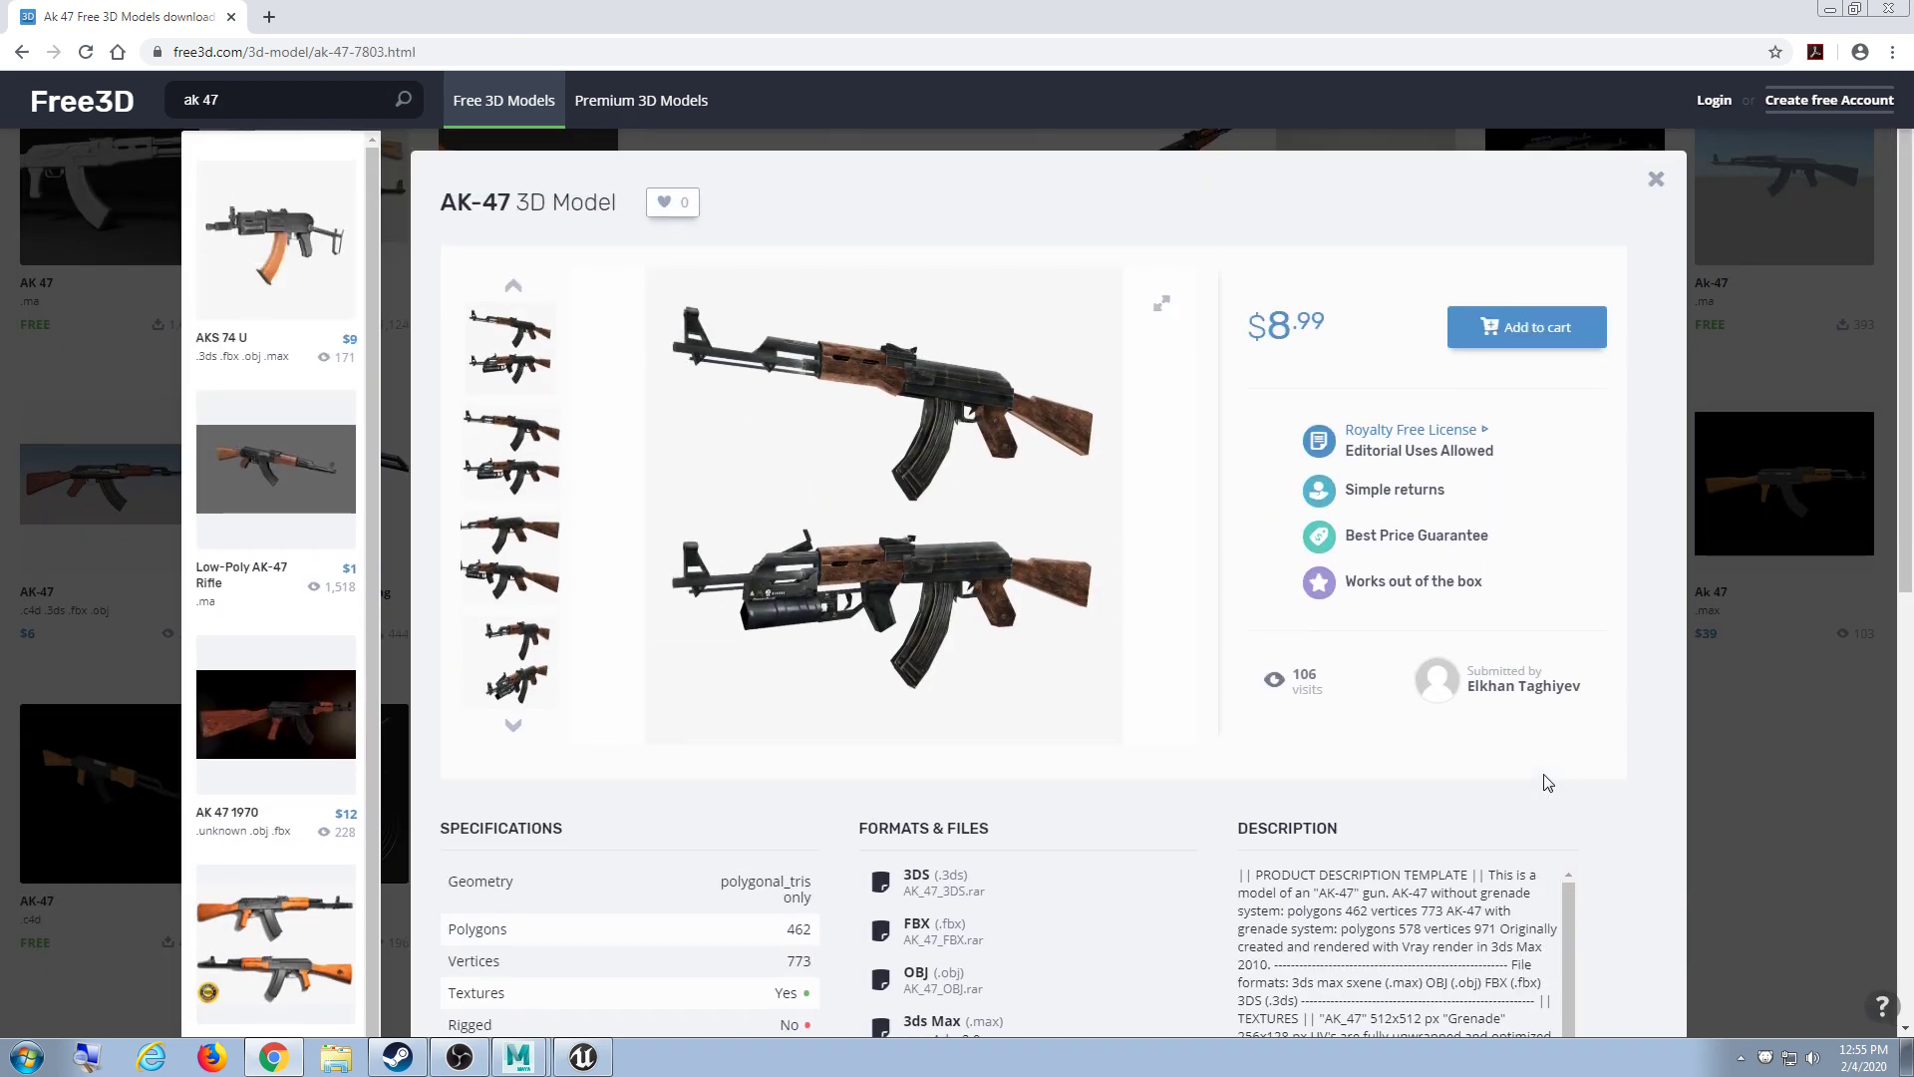
pyautogui.click(79, 405)
# Step: Review the whole AK-47 result list again, check the free Cinema 4D AK-47 model's details, and close it
pyautogui.scroll(10, 79, 405)
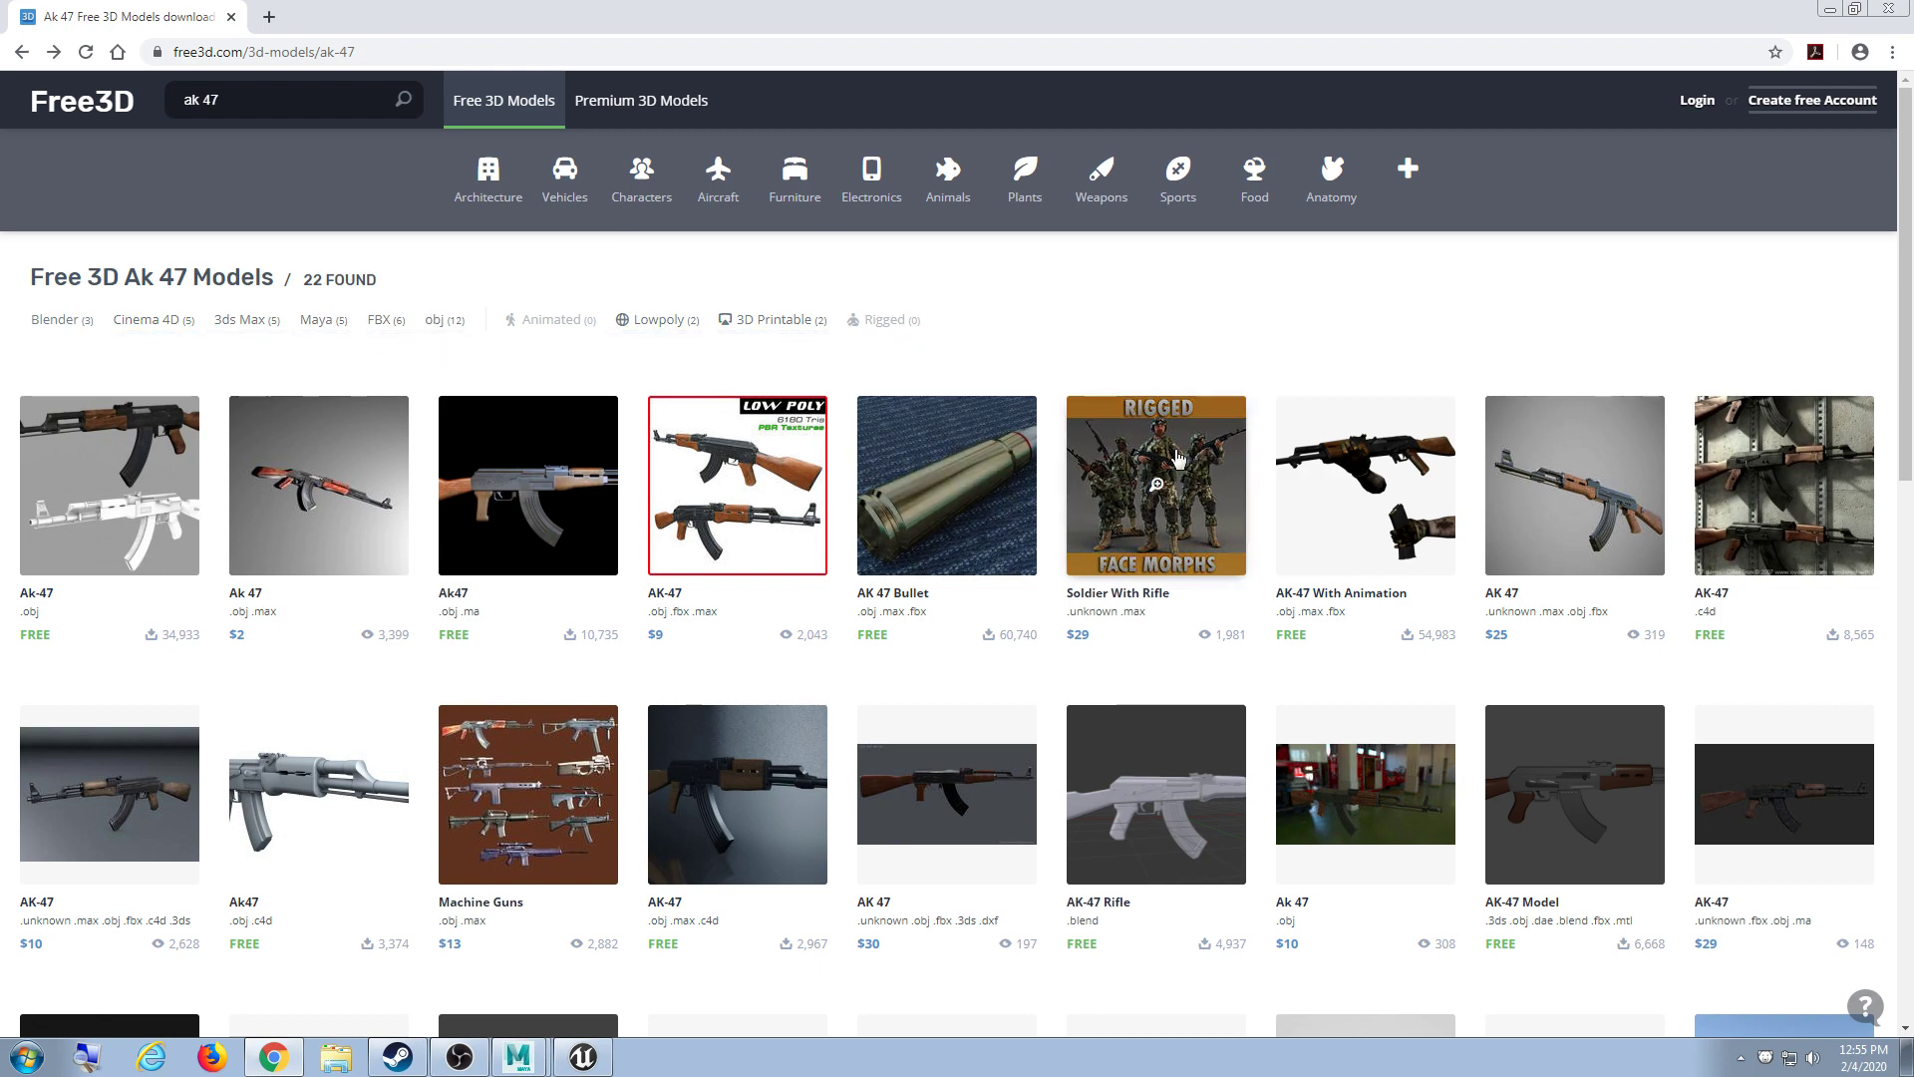
pyautogui.scroll(-9, 1337, 503)
pyautogui.scroll(-4, 1337, 503)
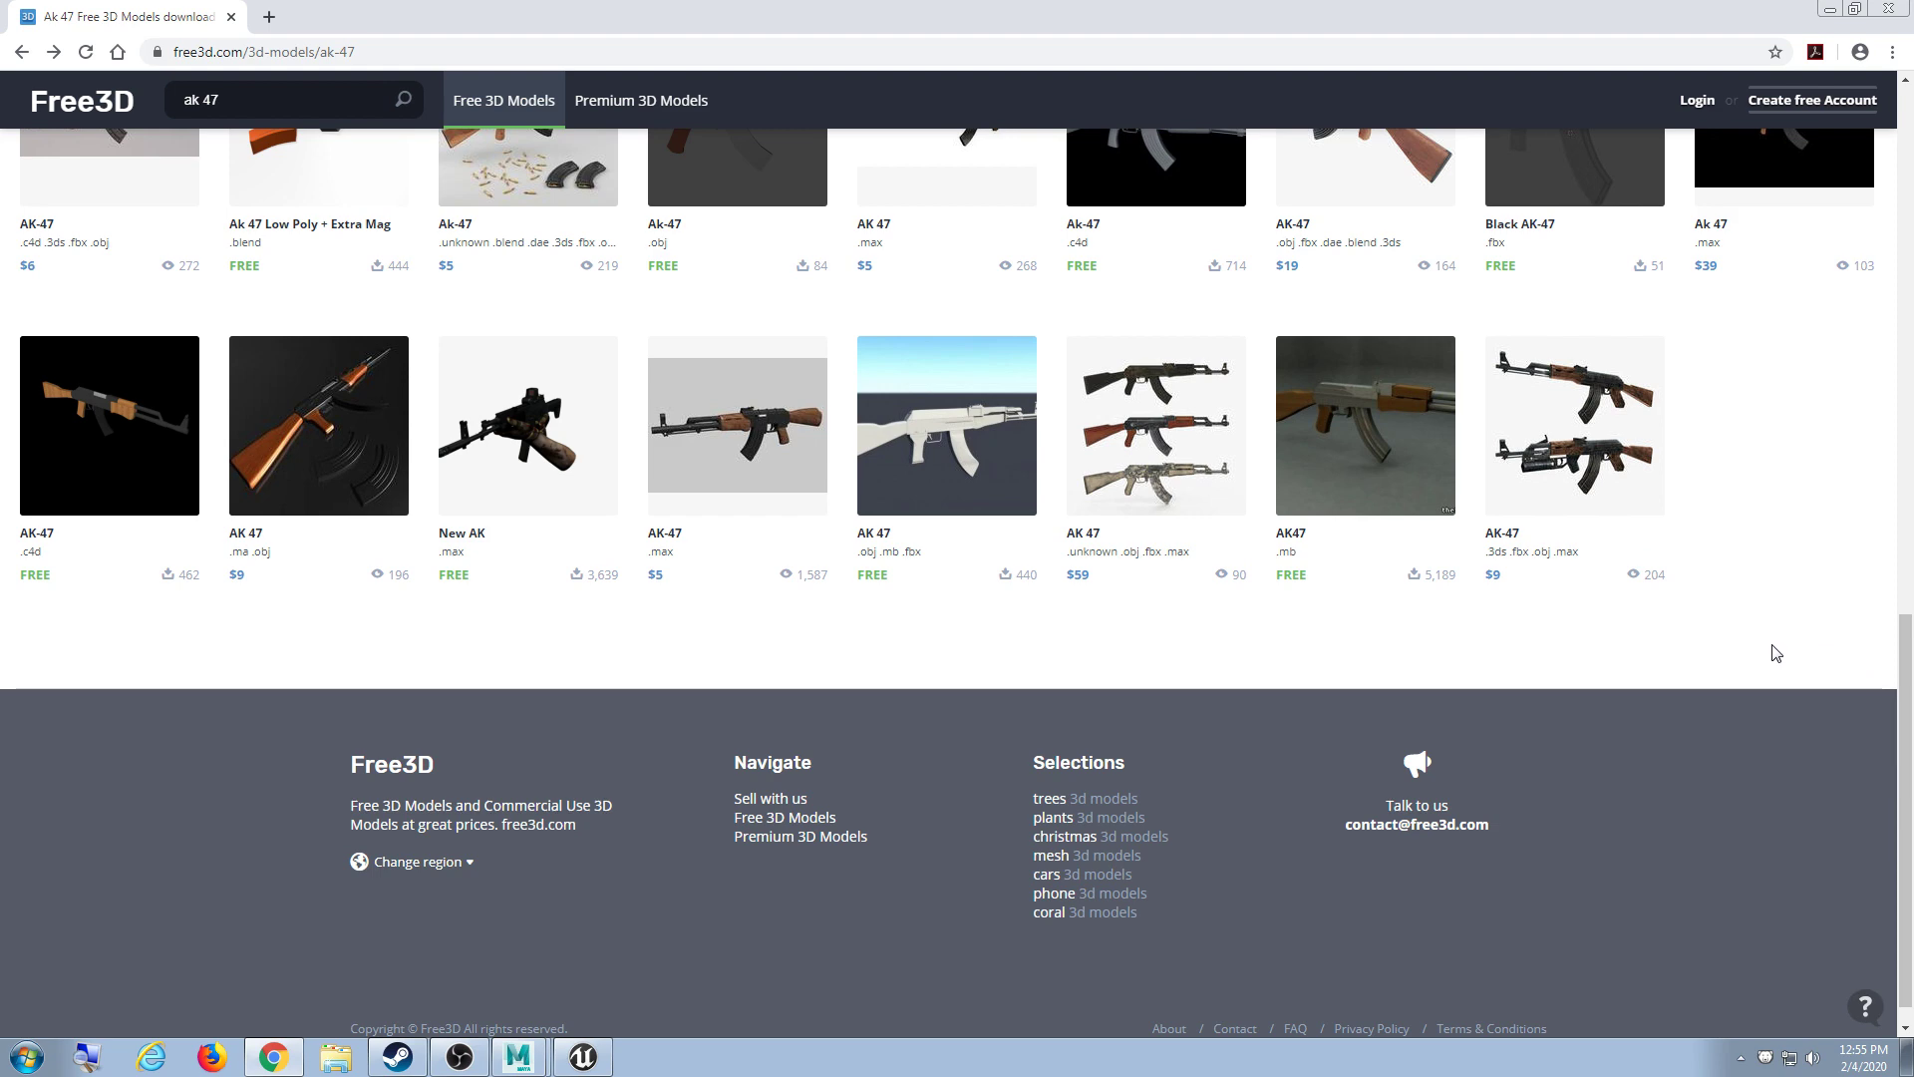
pyautogui.scroll(13, 1770, 648)
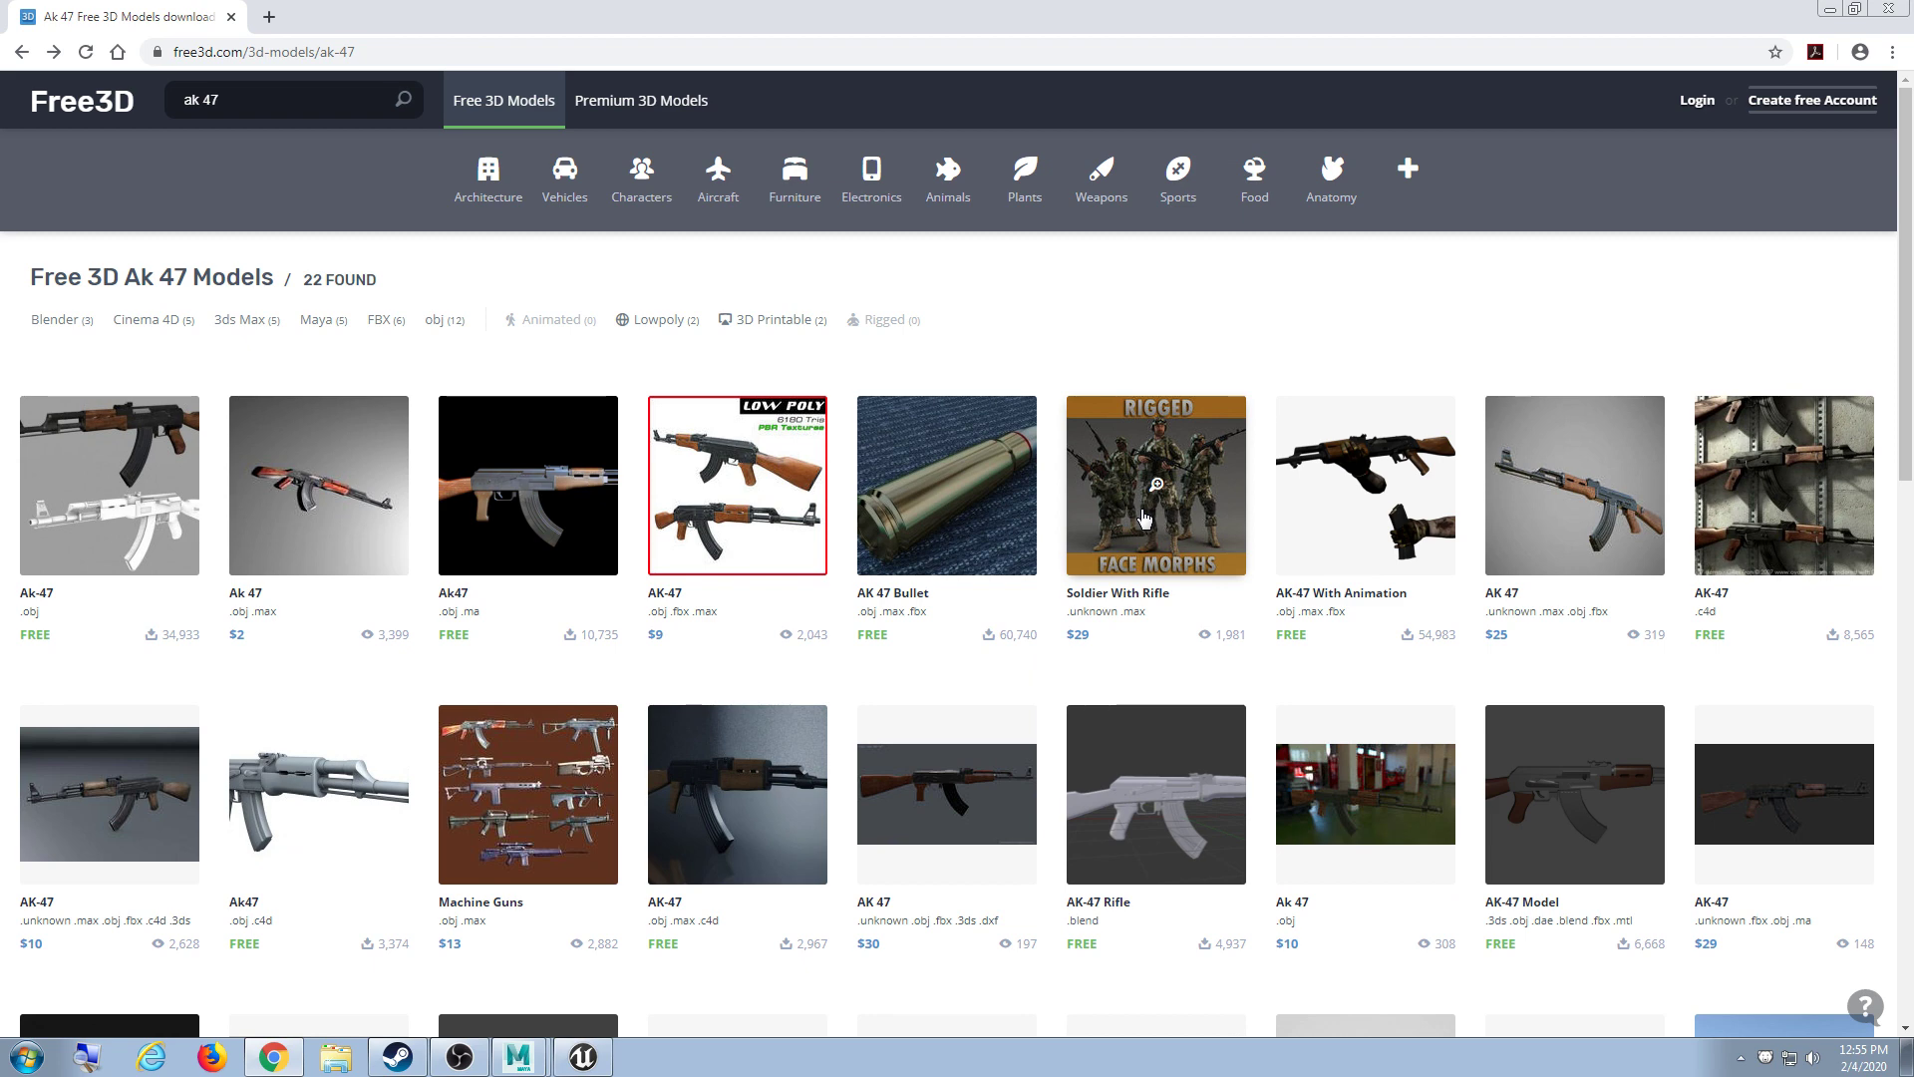
pyautogui.click(1809, 512)
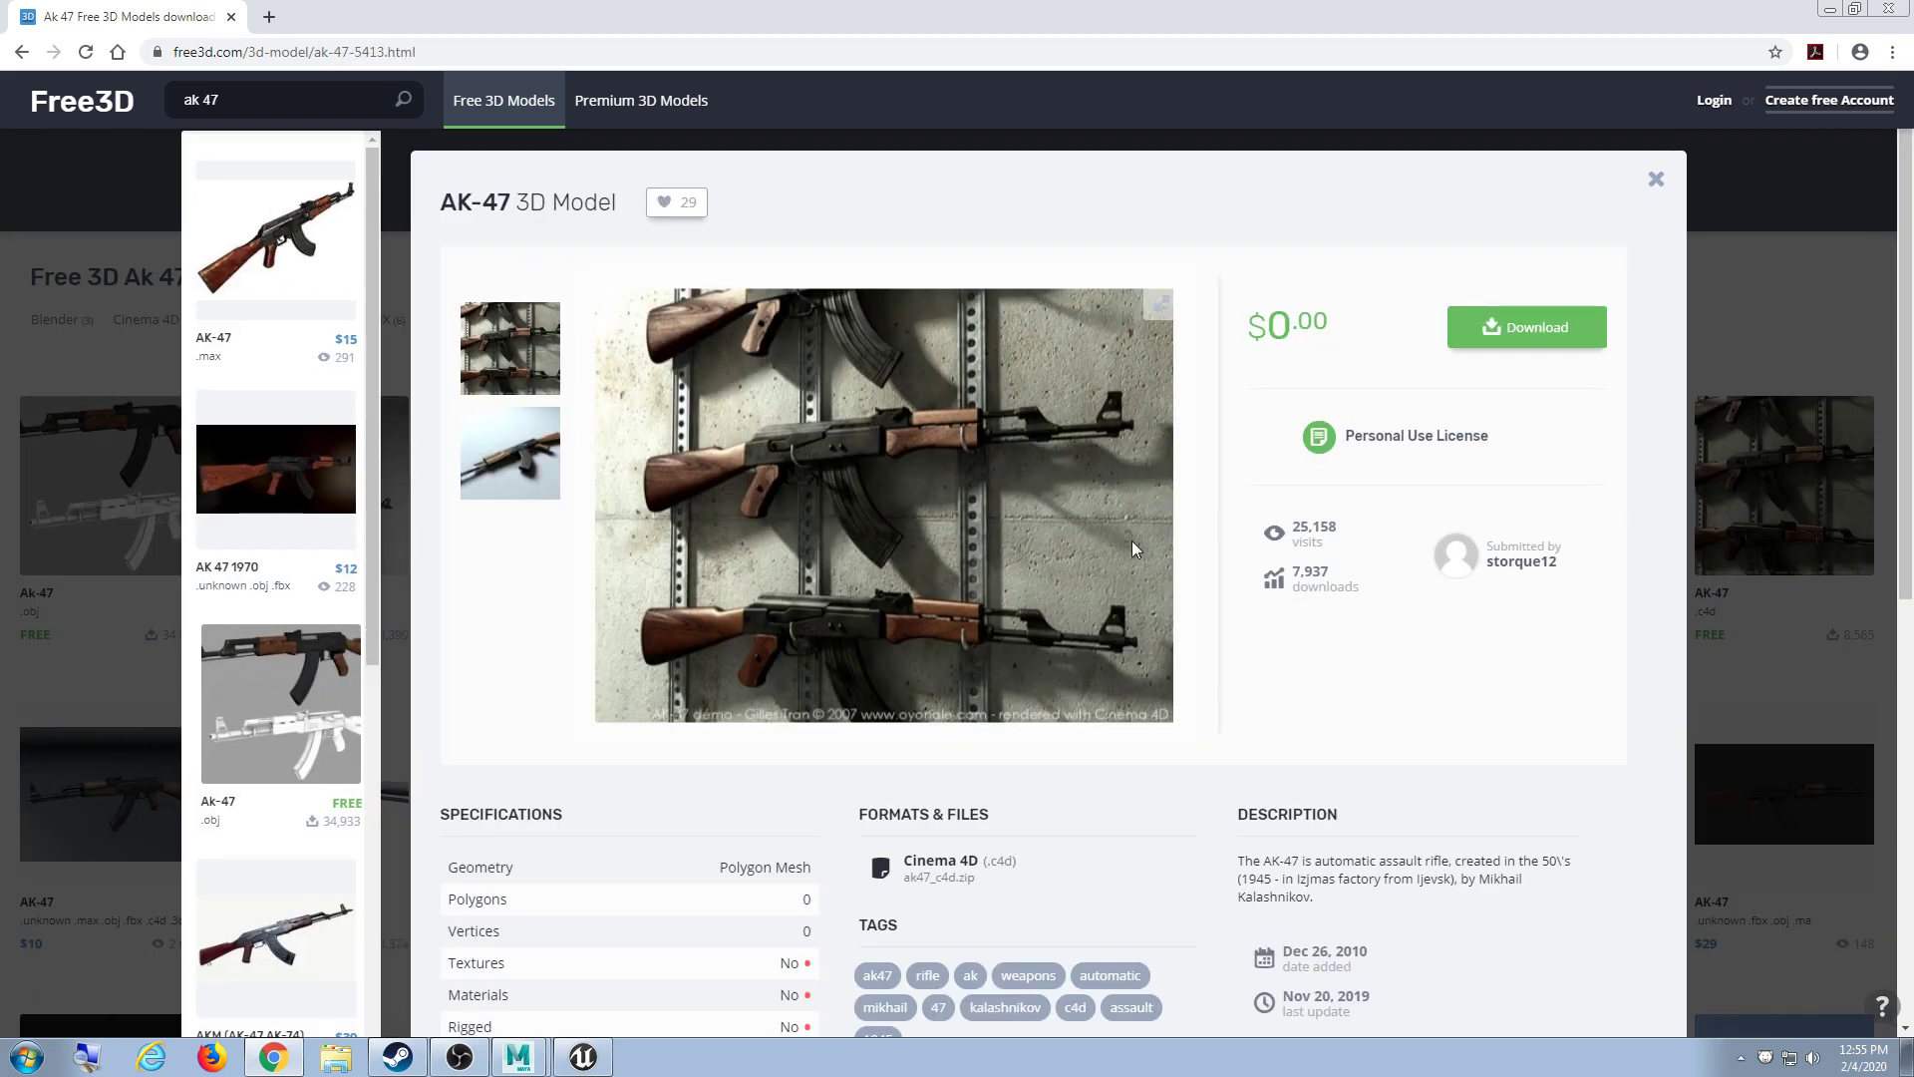
pyautogui.scroll(-3, 1196, 586)
pyautogui.click(83, 487)
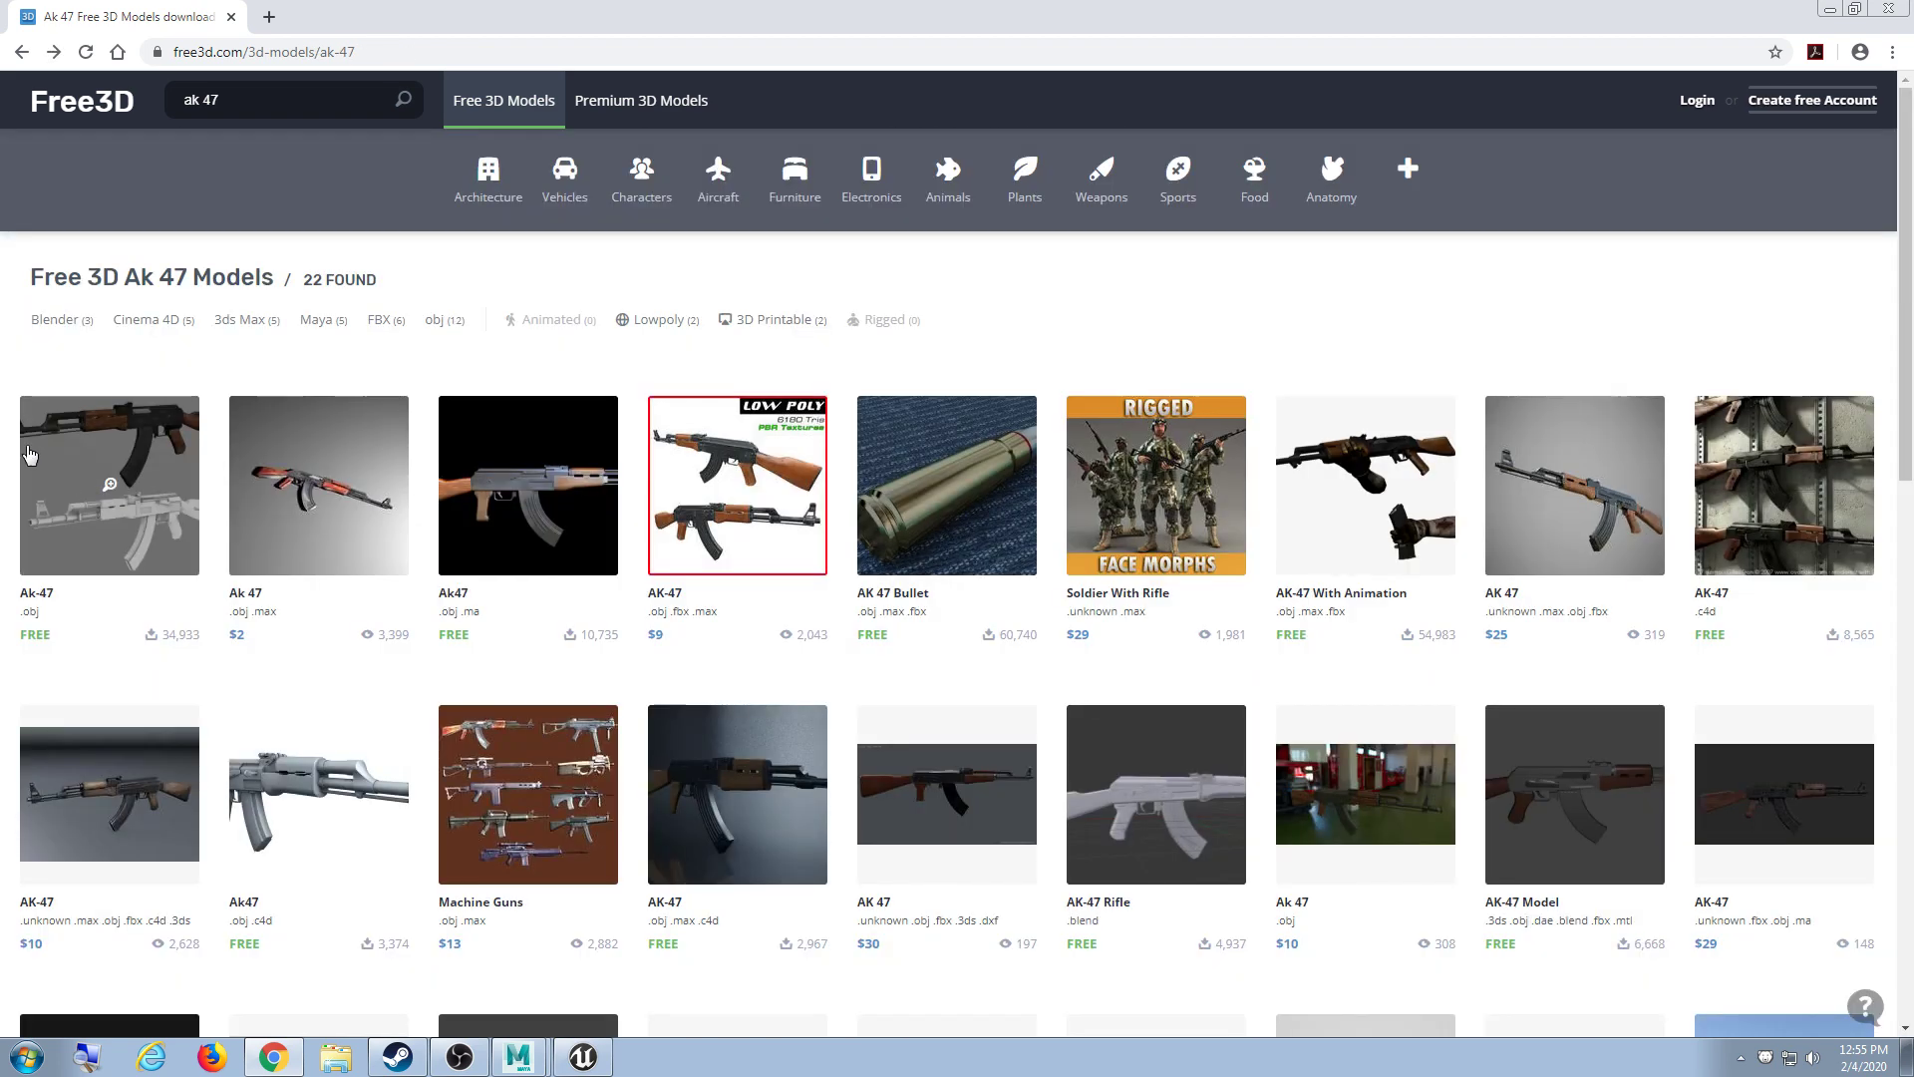
# Step: Clear the "ak 47" text from the site's model search
pyautogui.click(272, 108)
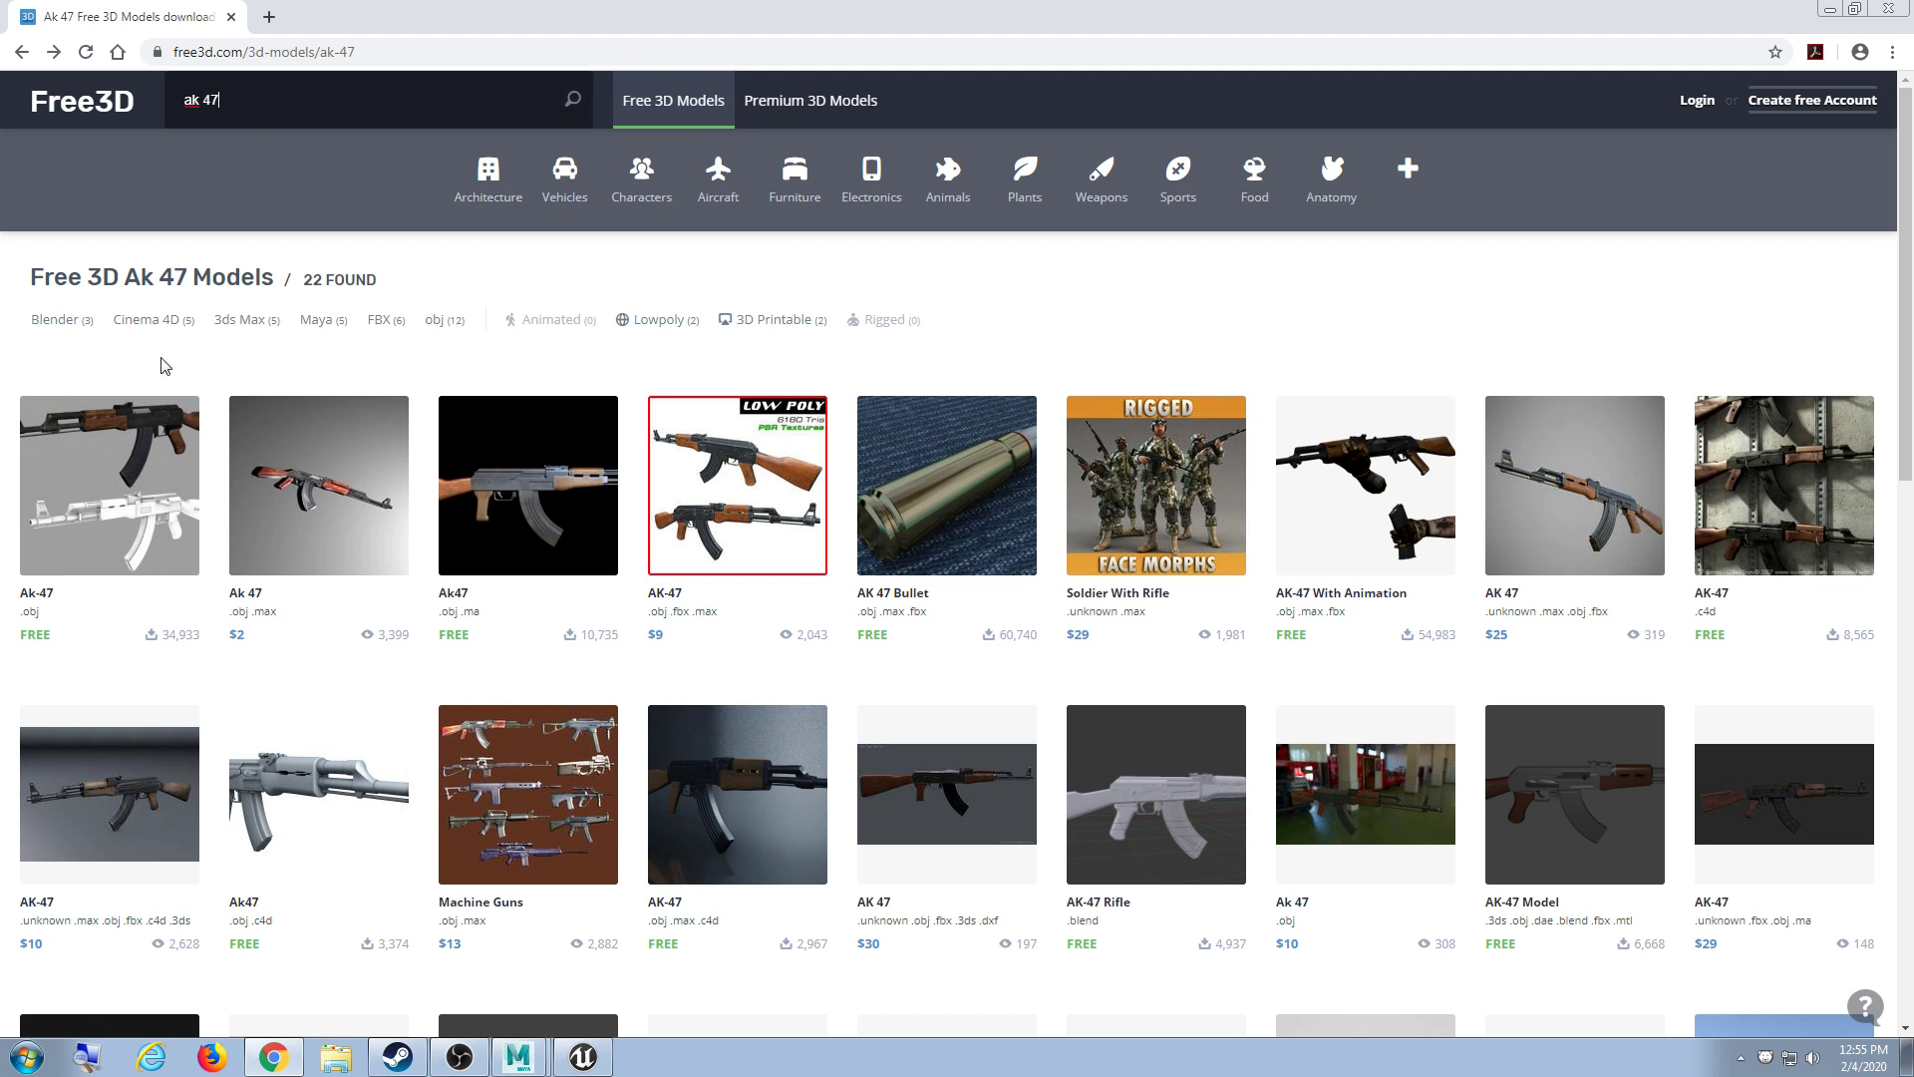
pyautogui.moveTo(228, 97); pyautogui.dragTo(130, 101)
pyautogui.press('BackSpace')
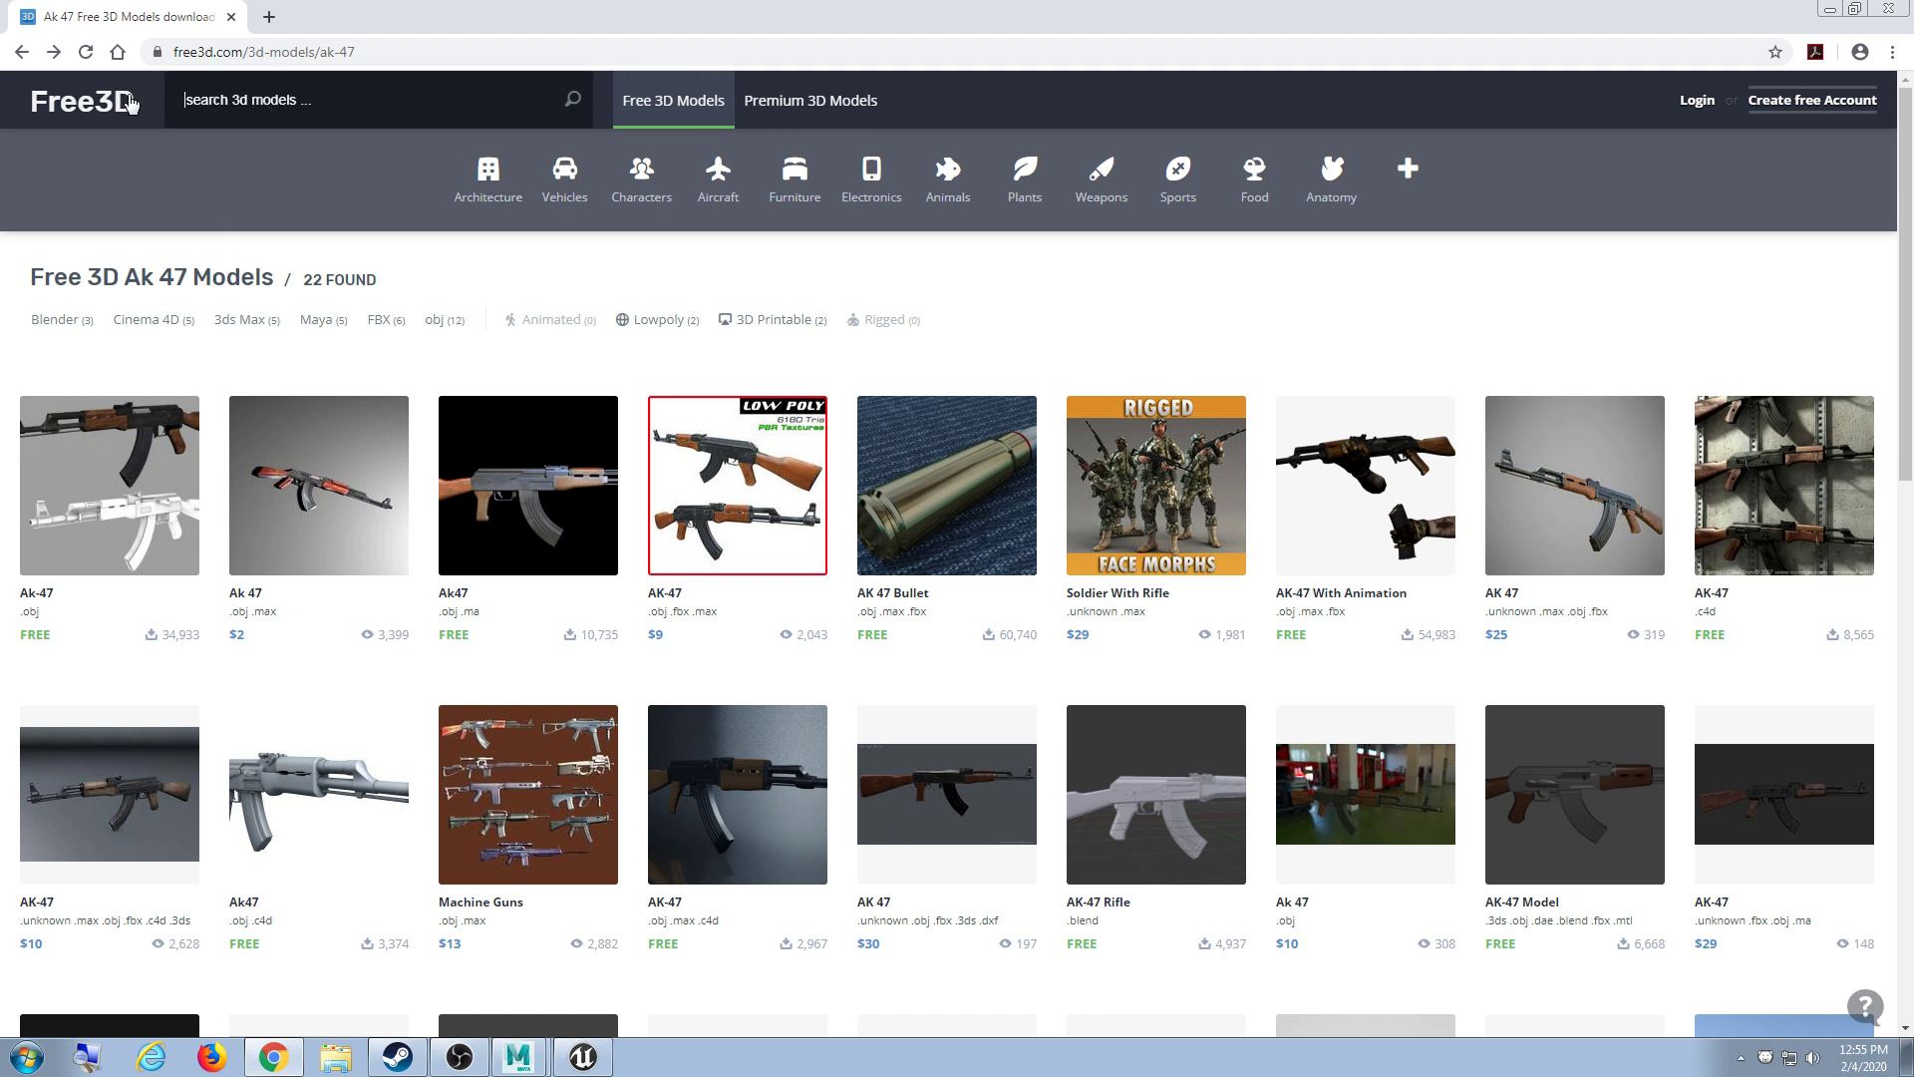
# Step: Minimize the browser and switch to the Unreal Editor with the ArtTest project
pyautogui.click(1833, 14)
pyautogui.click(583, 1056)
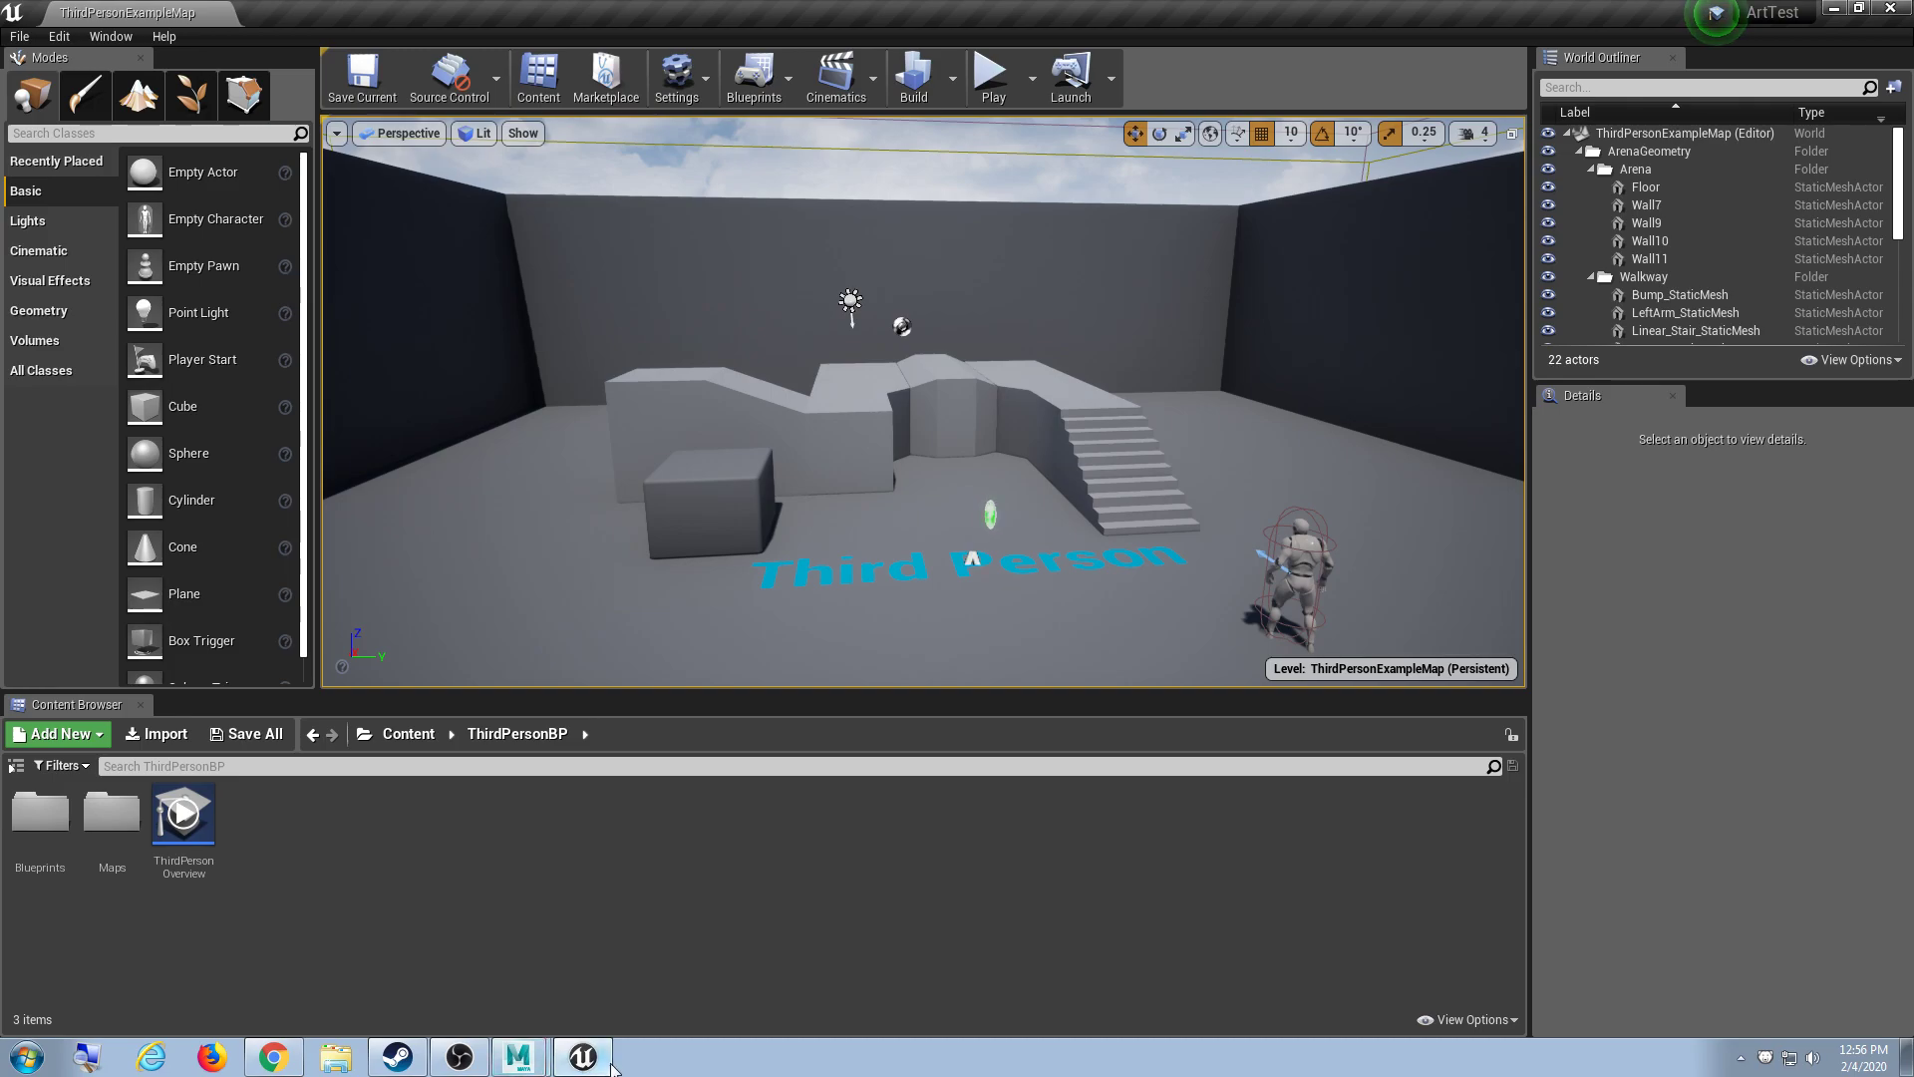
# Step: Minimize the Unreal Editor, start the Epic Games Launcher from the desktop, maximize it, and open the Unreal Engine Marketplace
pyautogui.click(596, 1059)
pyautogui.doubleClick(37, 972)
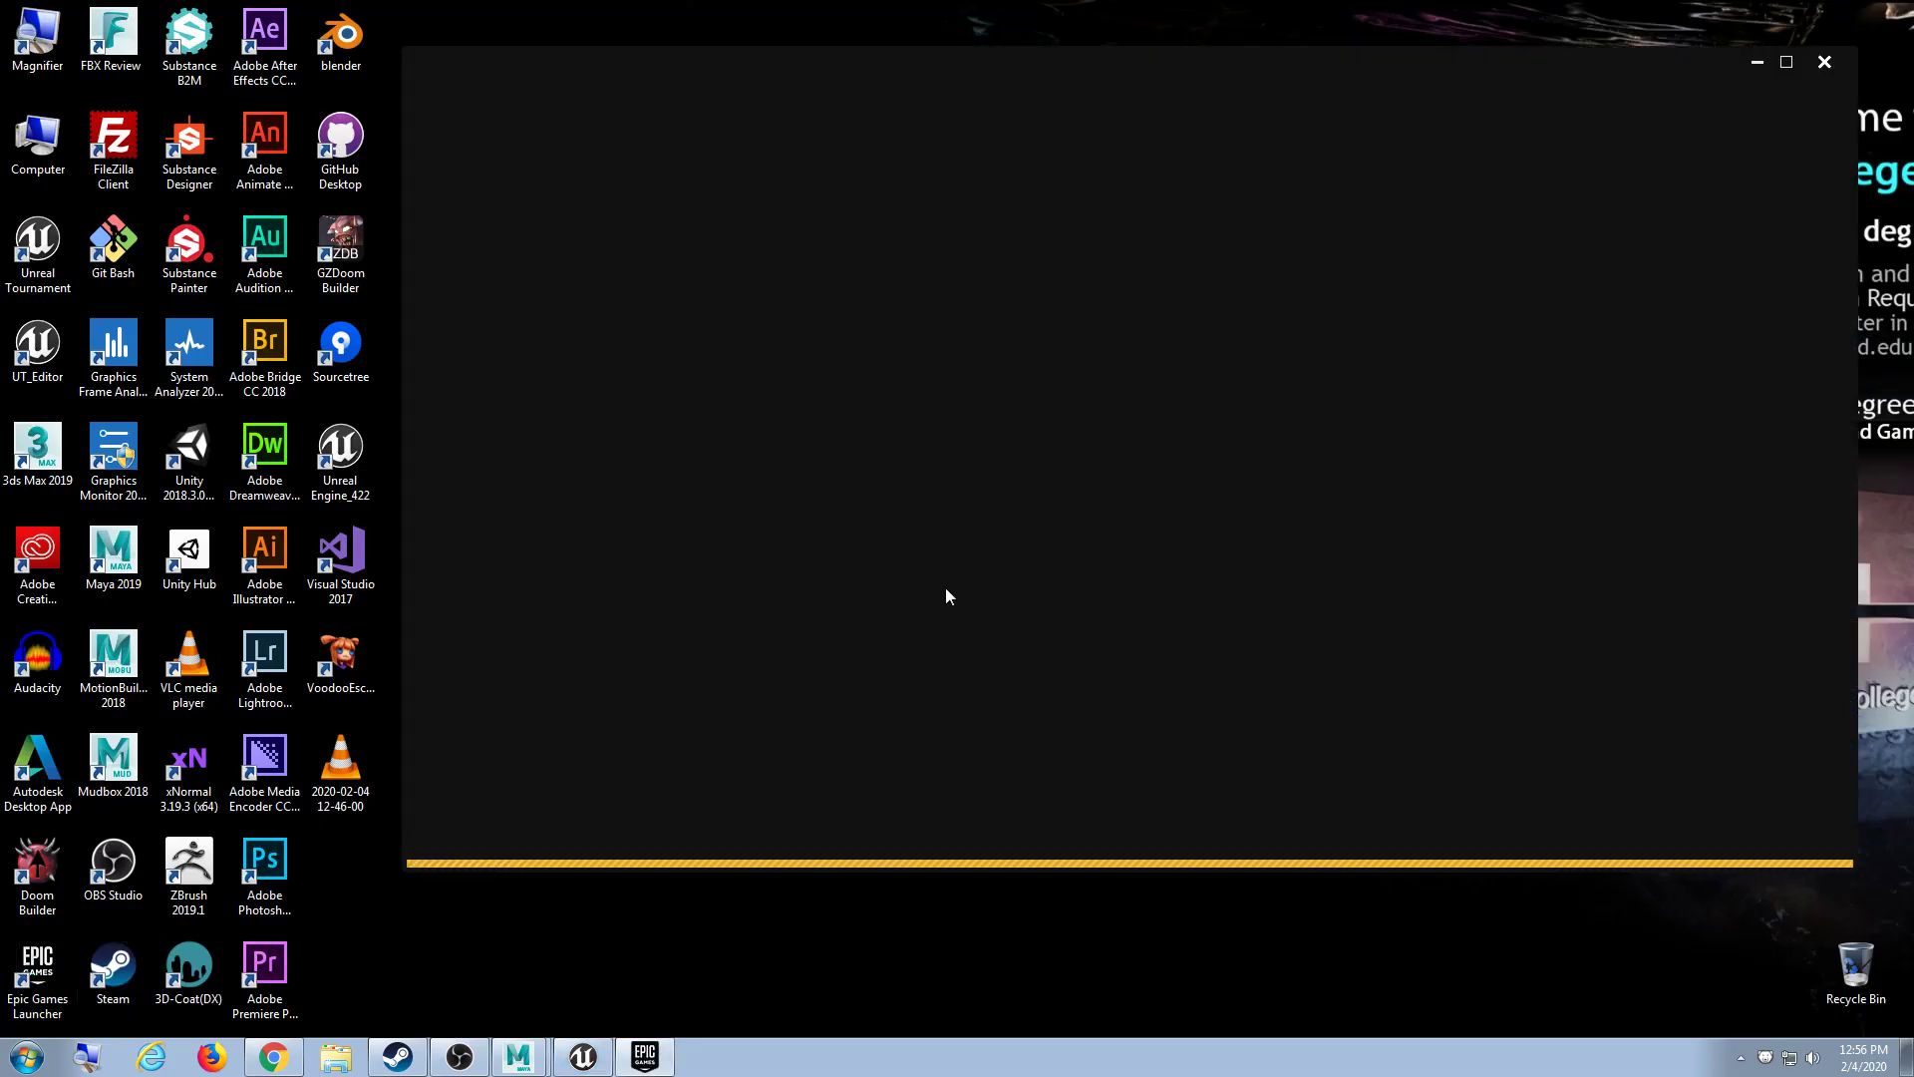
pyautogui.moveTo(1284, 52); pyautogui.dragTo(1282, 0)
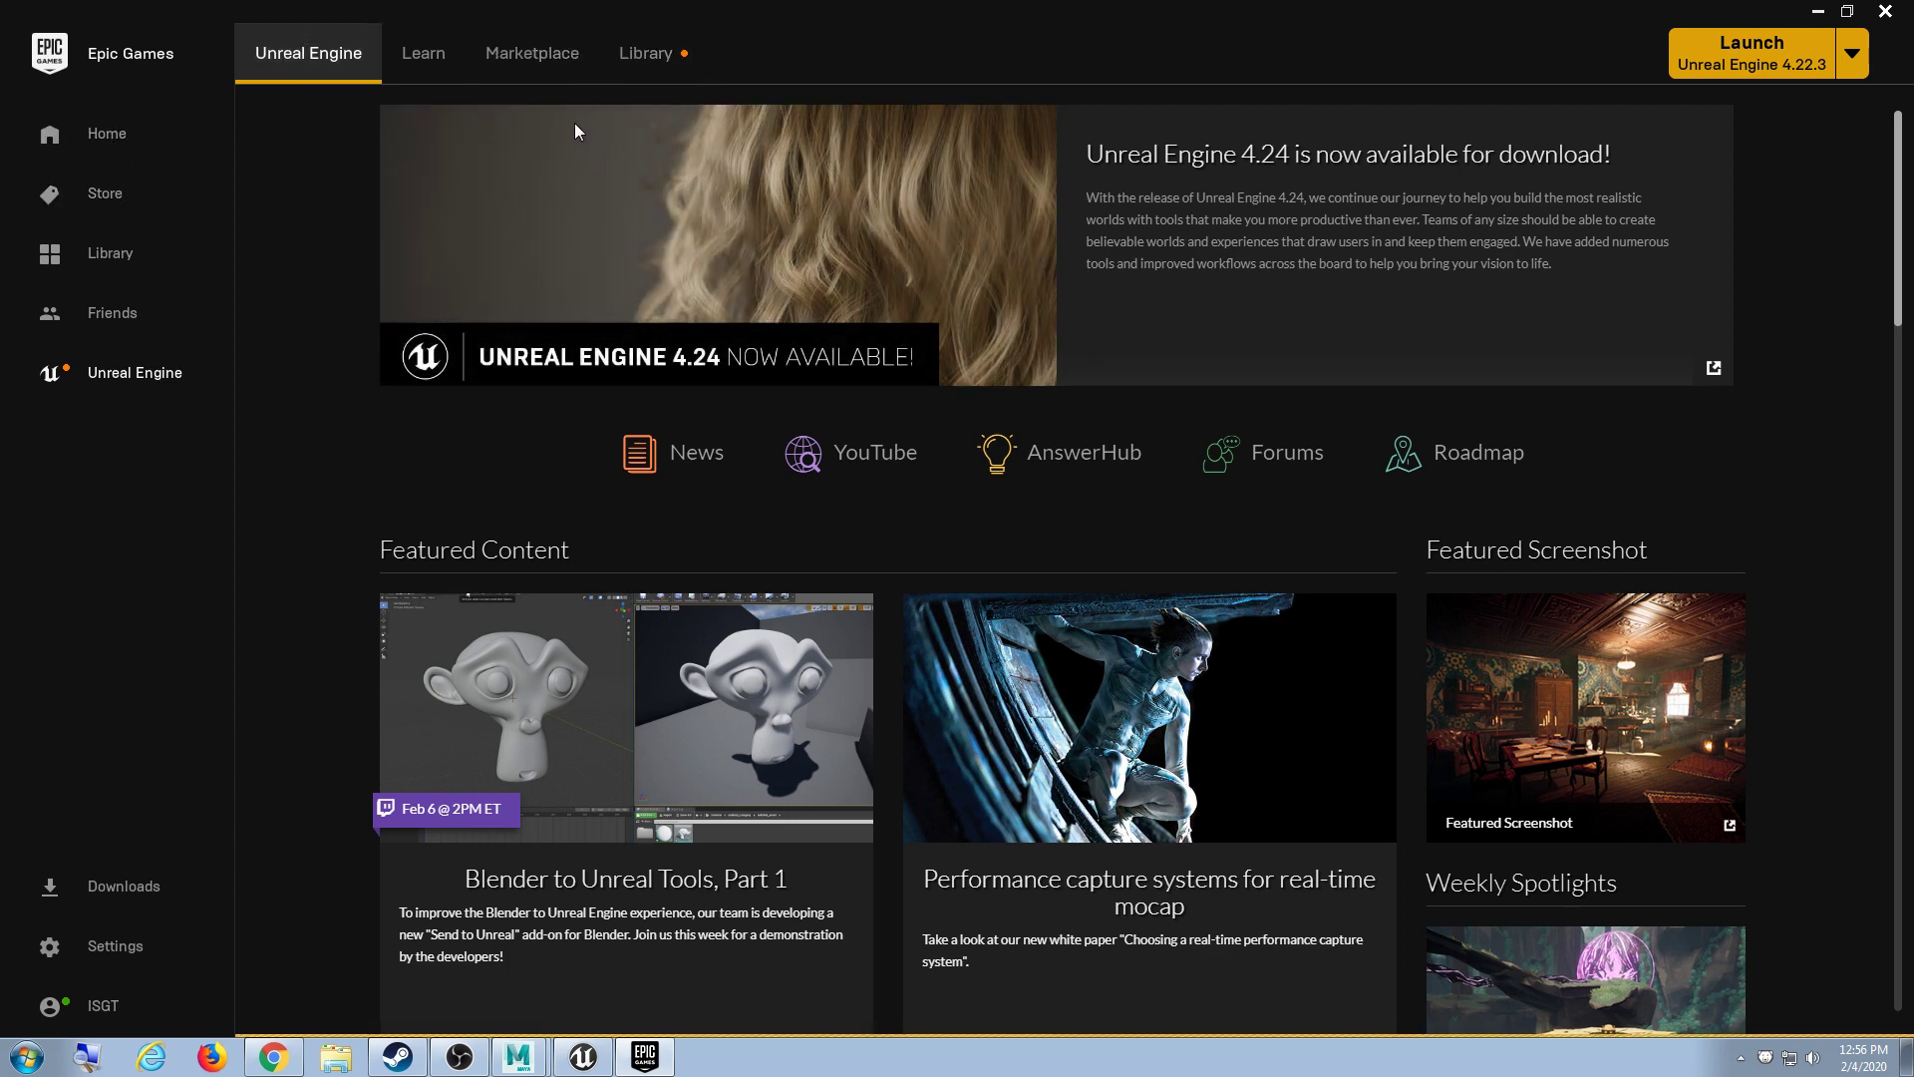
pyautogui.click(533, 53)
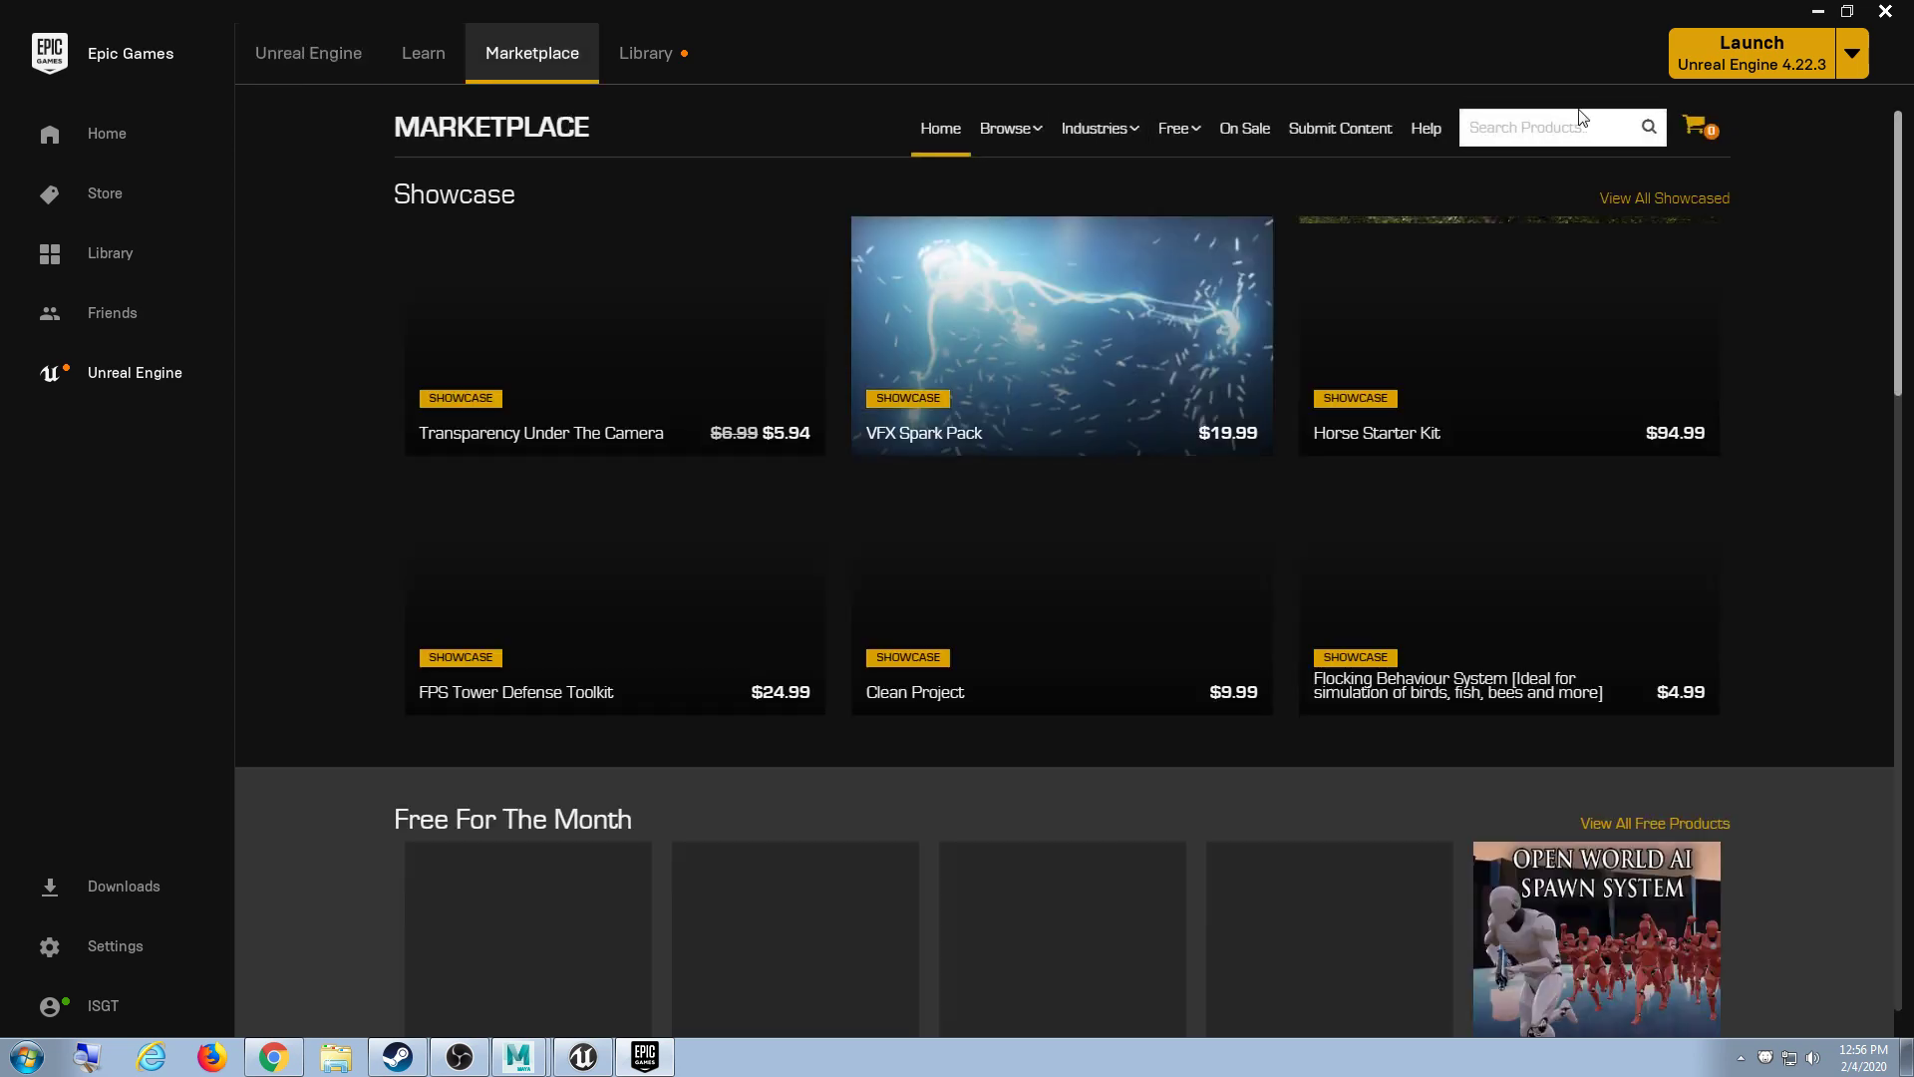
# Step: Look through the first page of the Marketplace's free products, down to the end of the list
pyautogui.click(1584, 128)
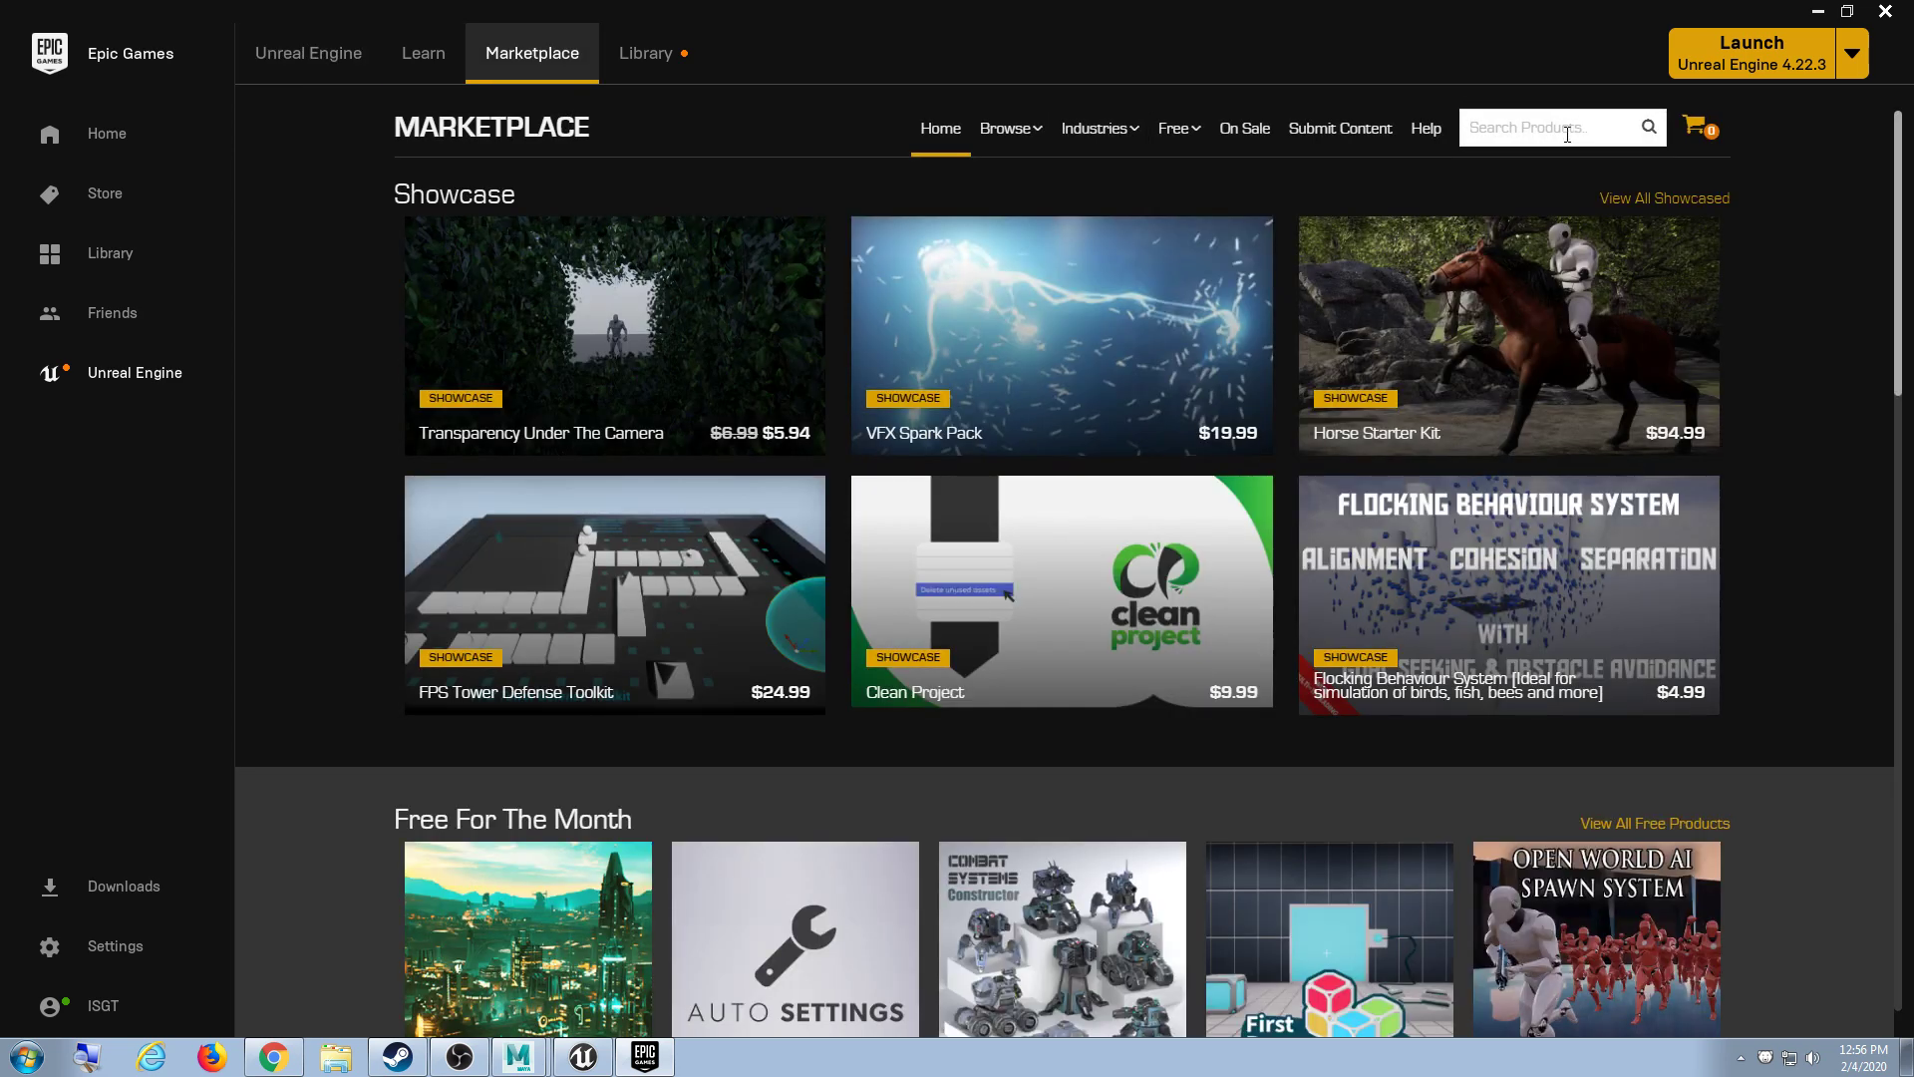
pyautogui.click(1175, 129)
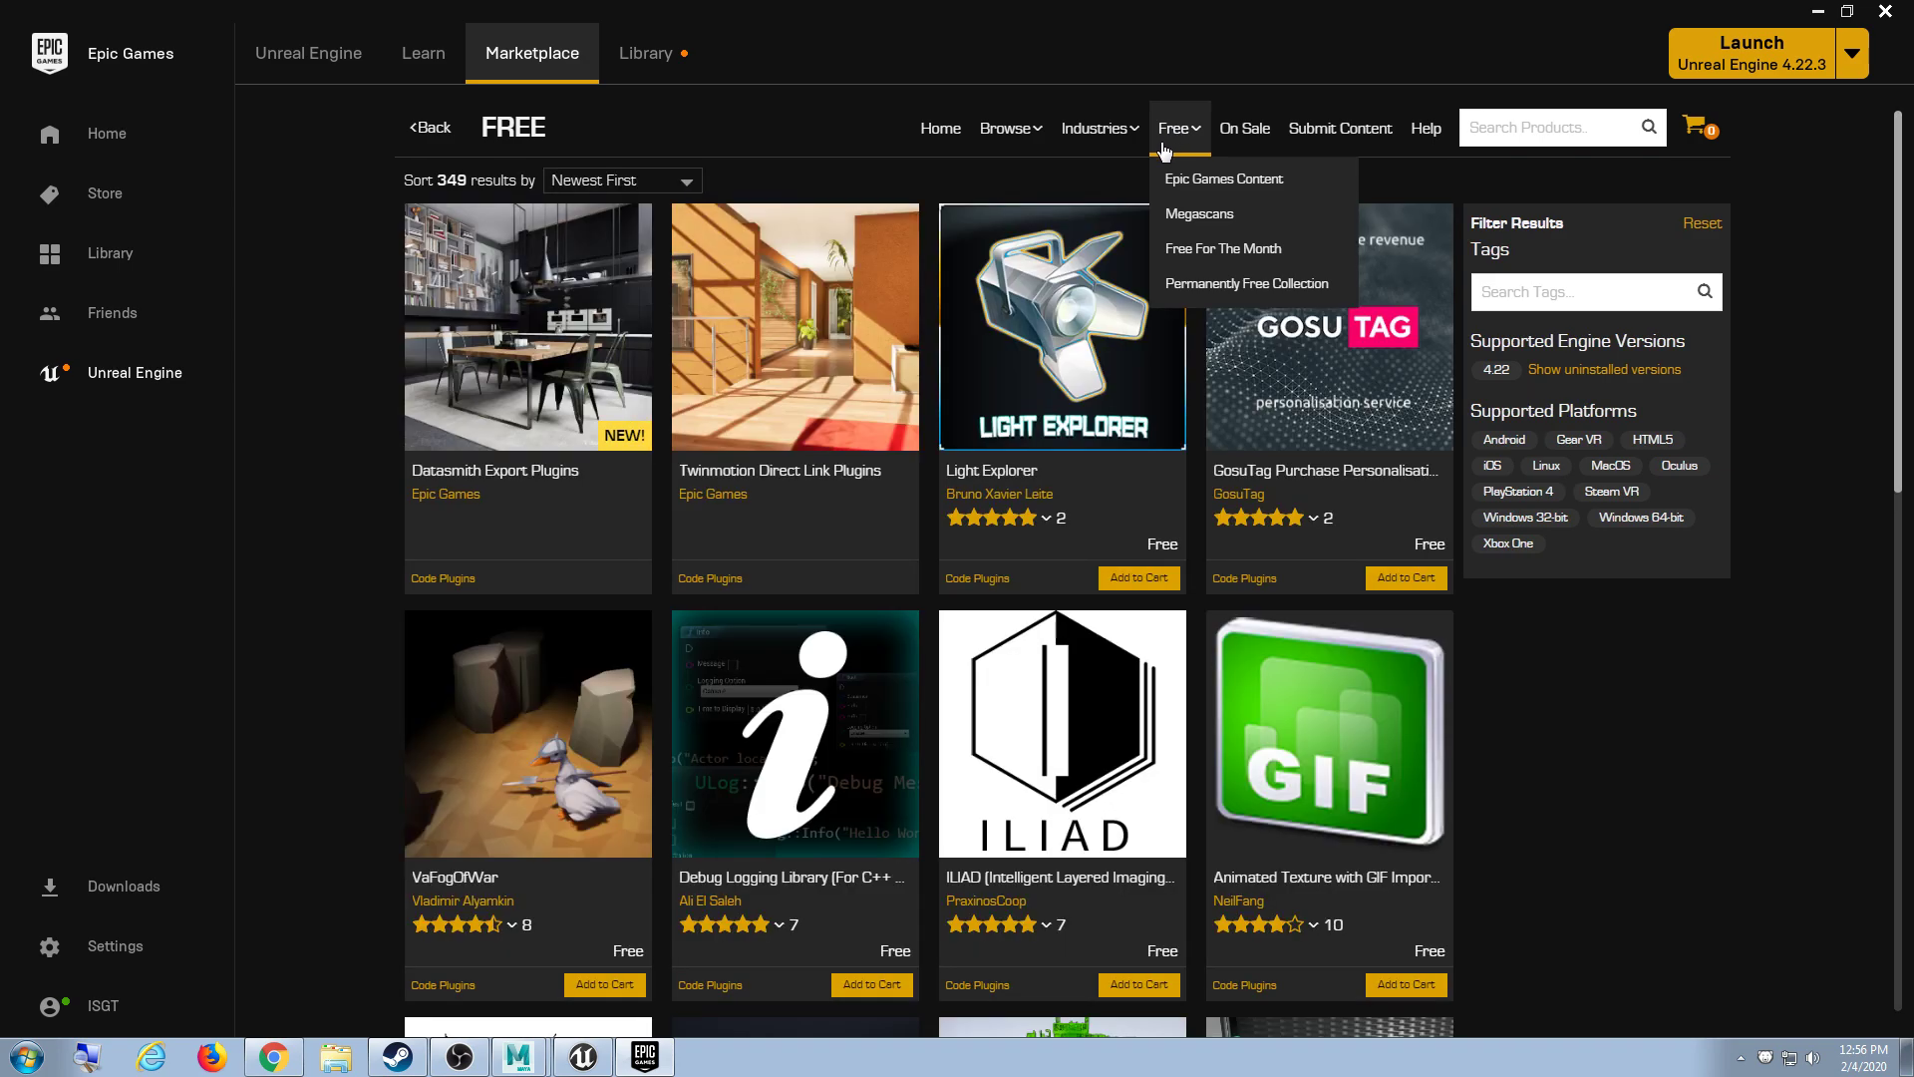
pyautogui.scroll(-6, 1587, 684)
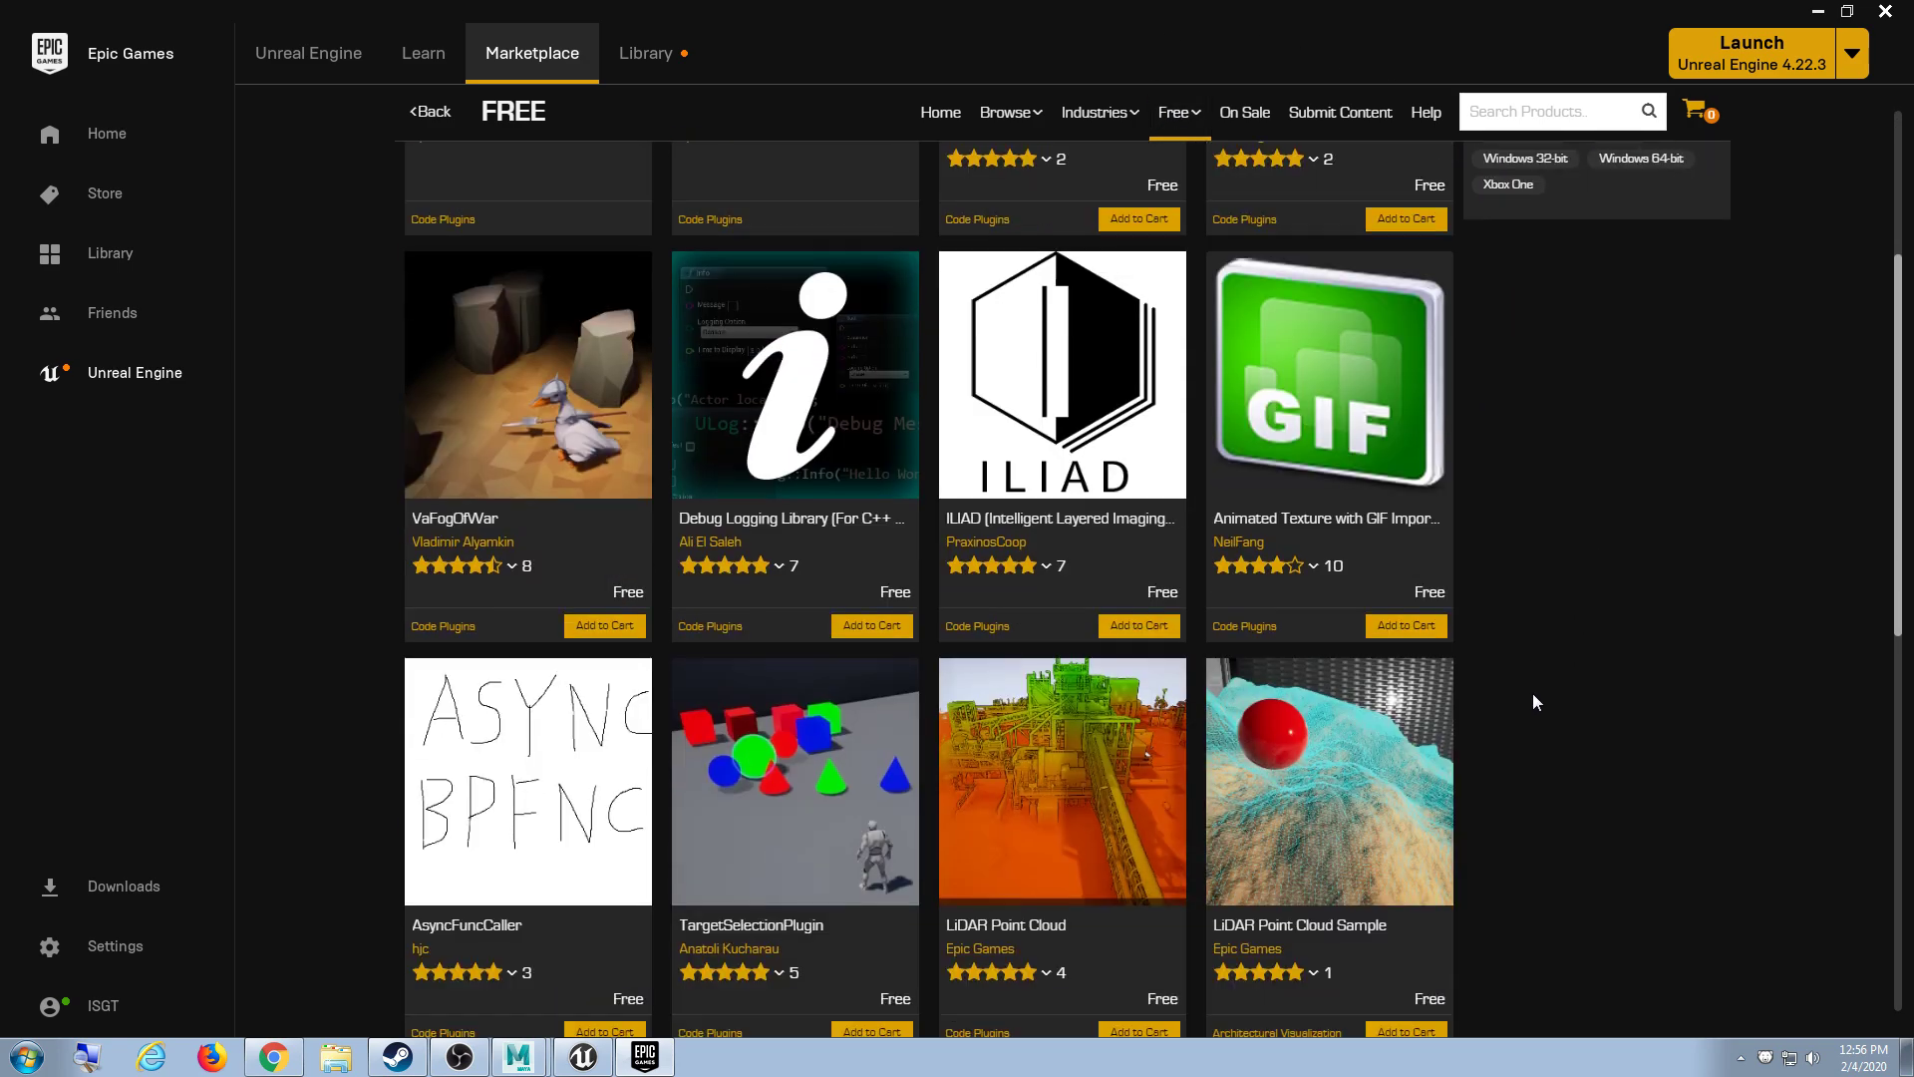
pyautogui.scroll(-2, 1538, 698)
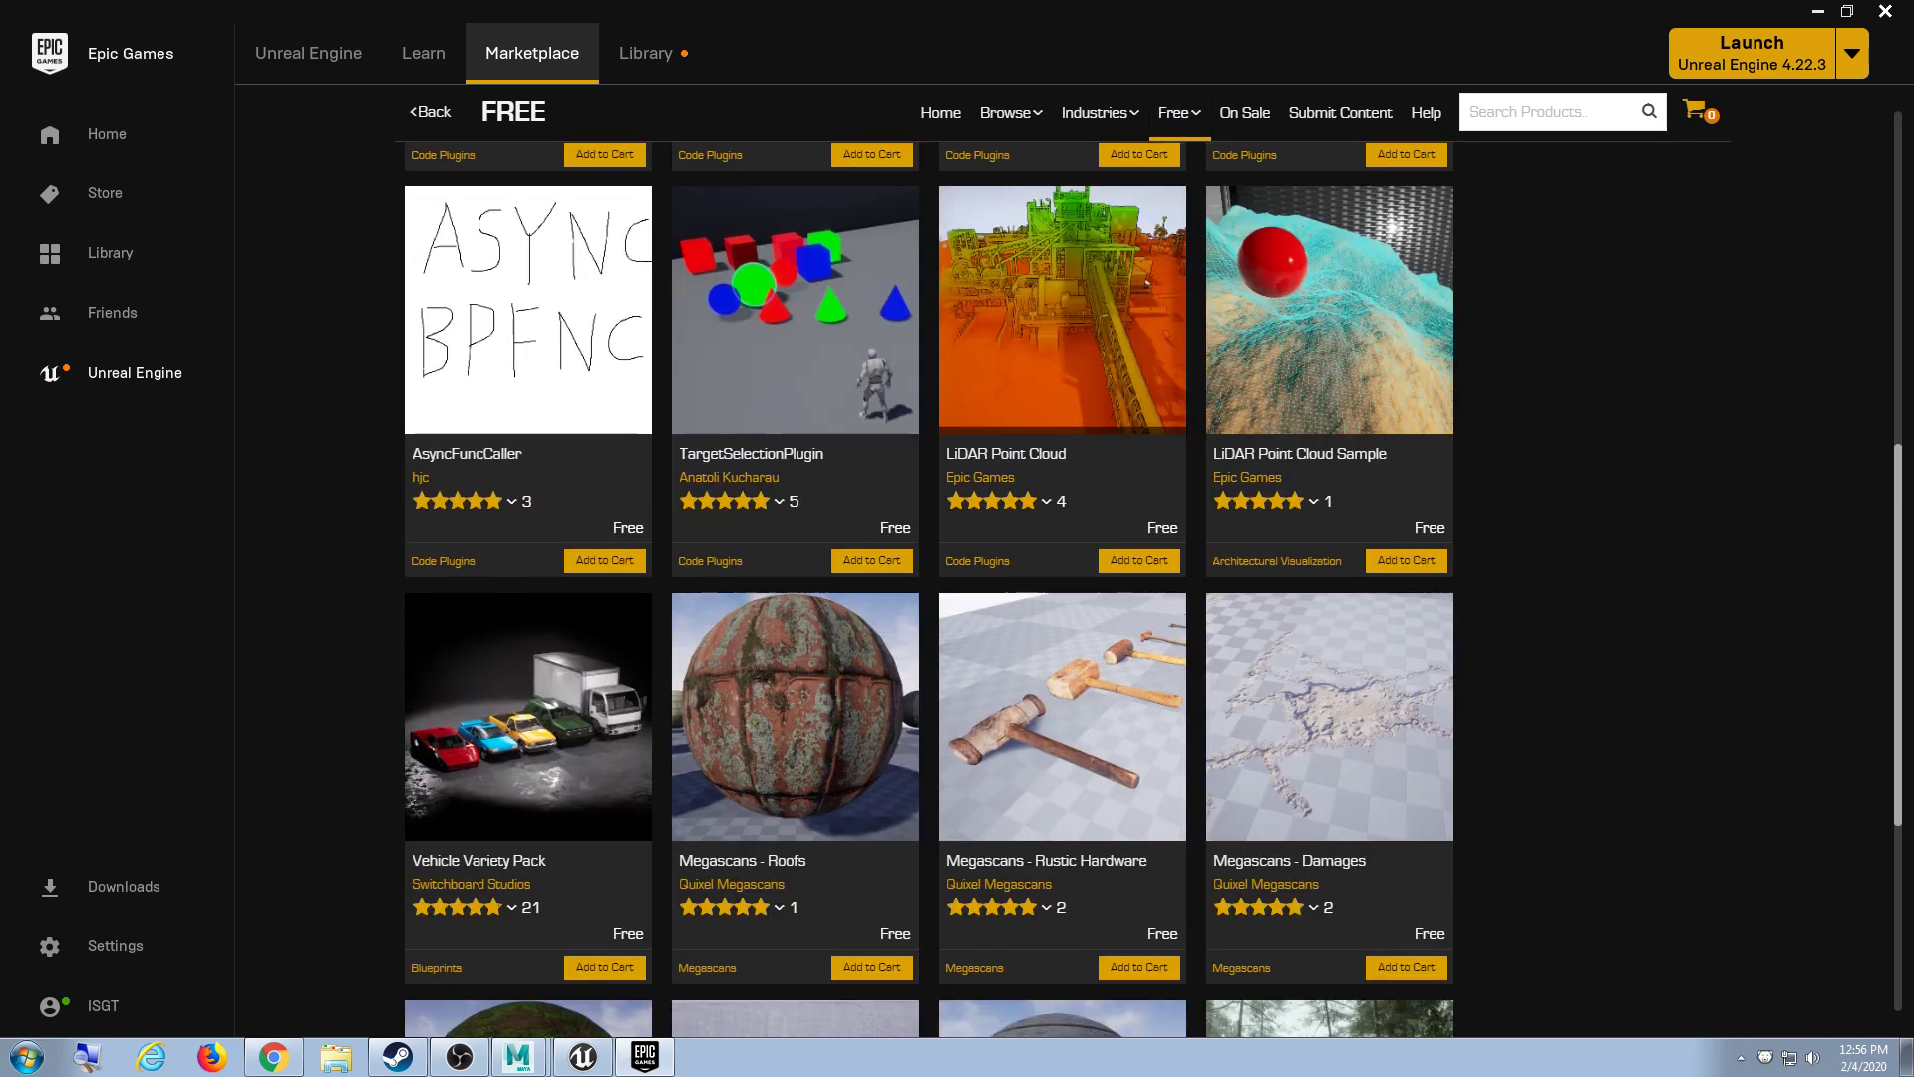
pyautogui.scroll(-4, 1888, 675)
pyautogui.scroll(-1, 1887, 675)
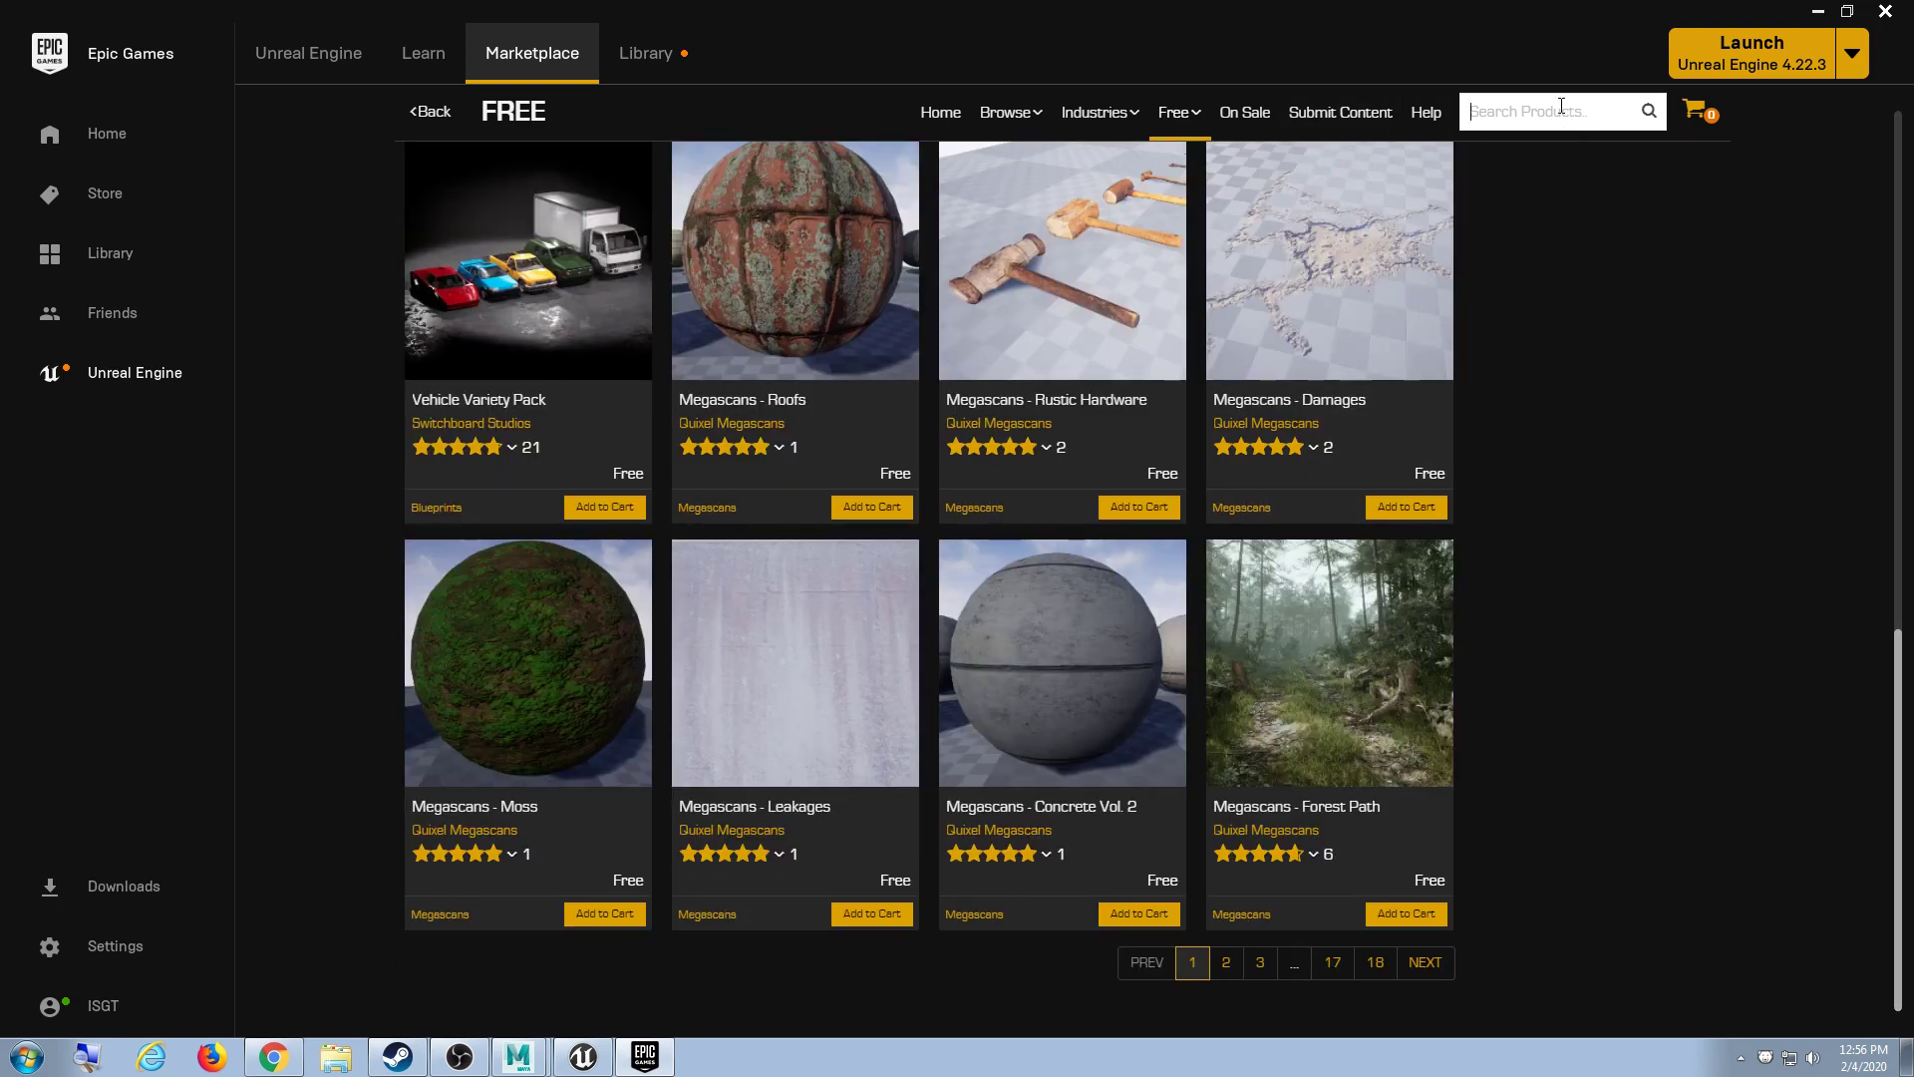
# Step: Search the Marketplace for "weapon", then clear the search text
pyautogui.click(1561, 108)
pyautogui.write('ww')
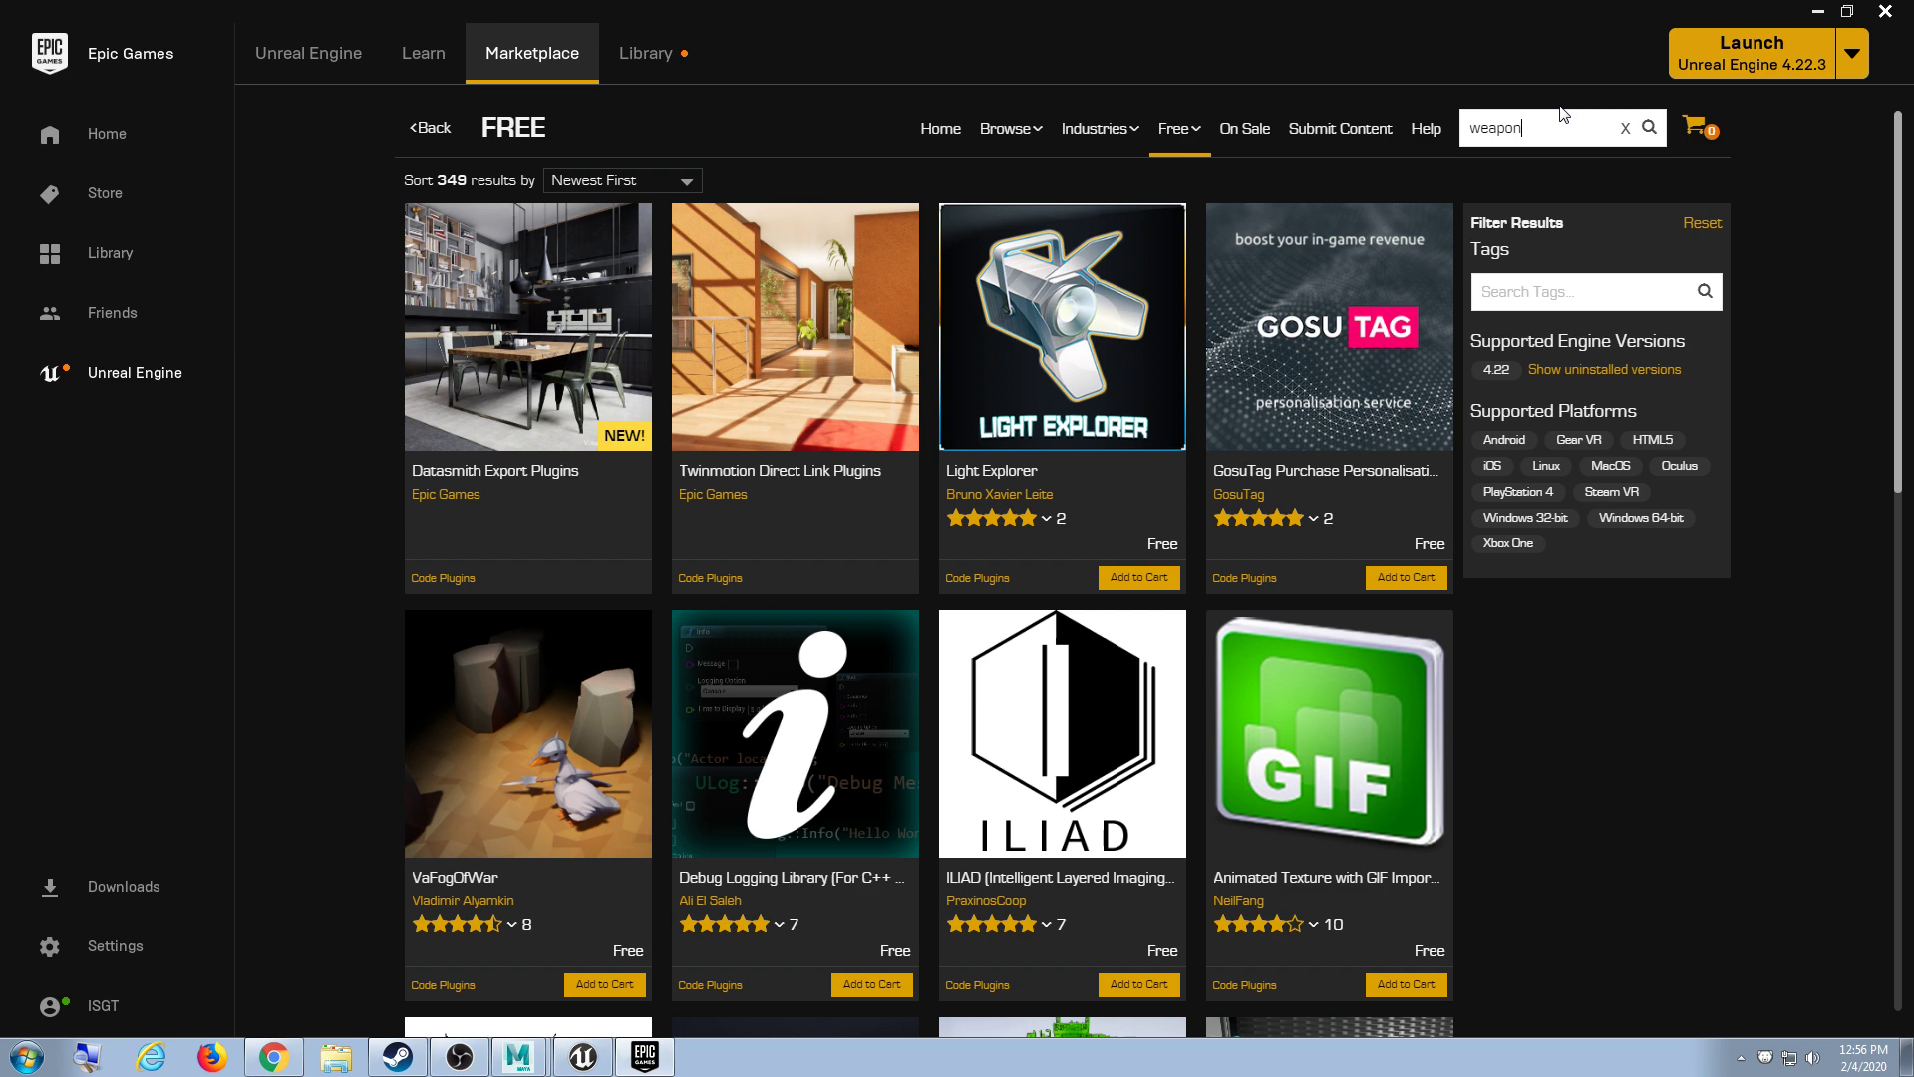
pyautogui.press('Return')
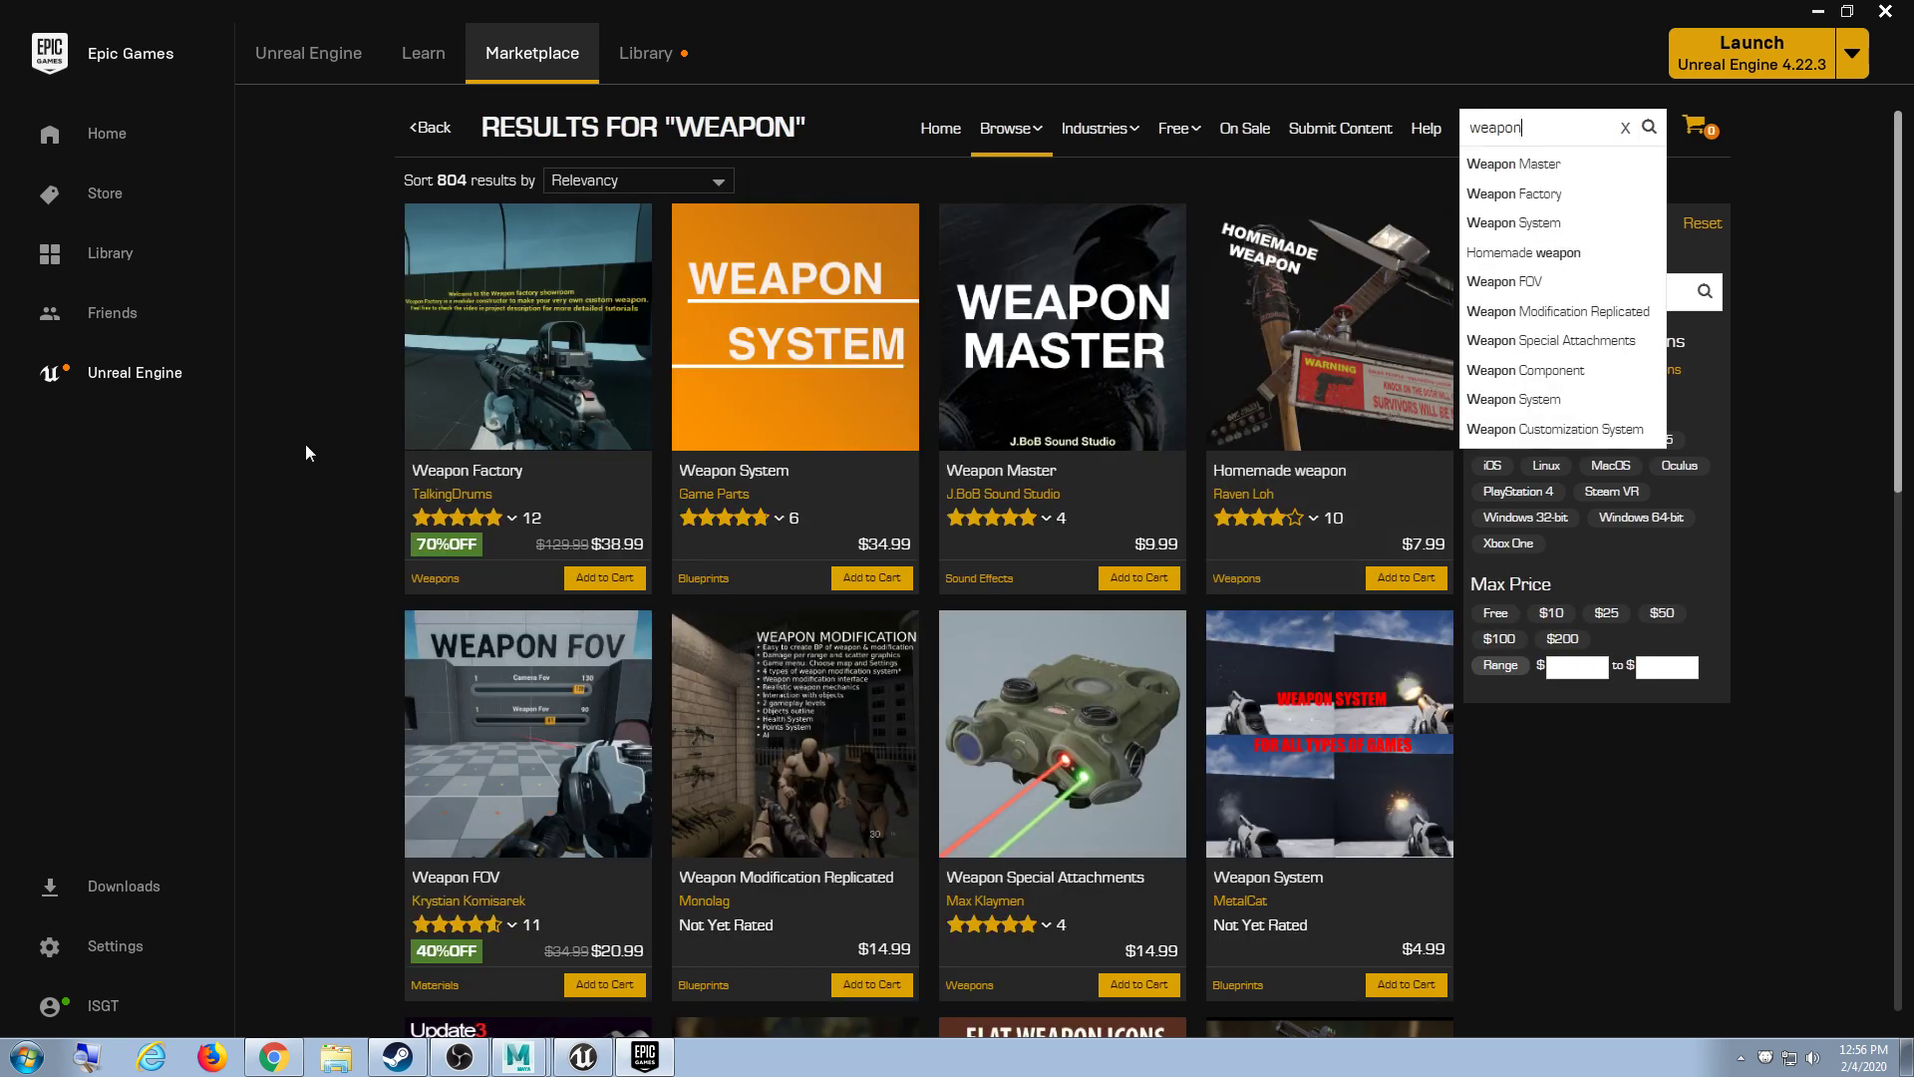
pyautogui.click(1627, 128)
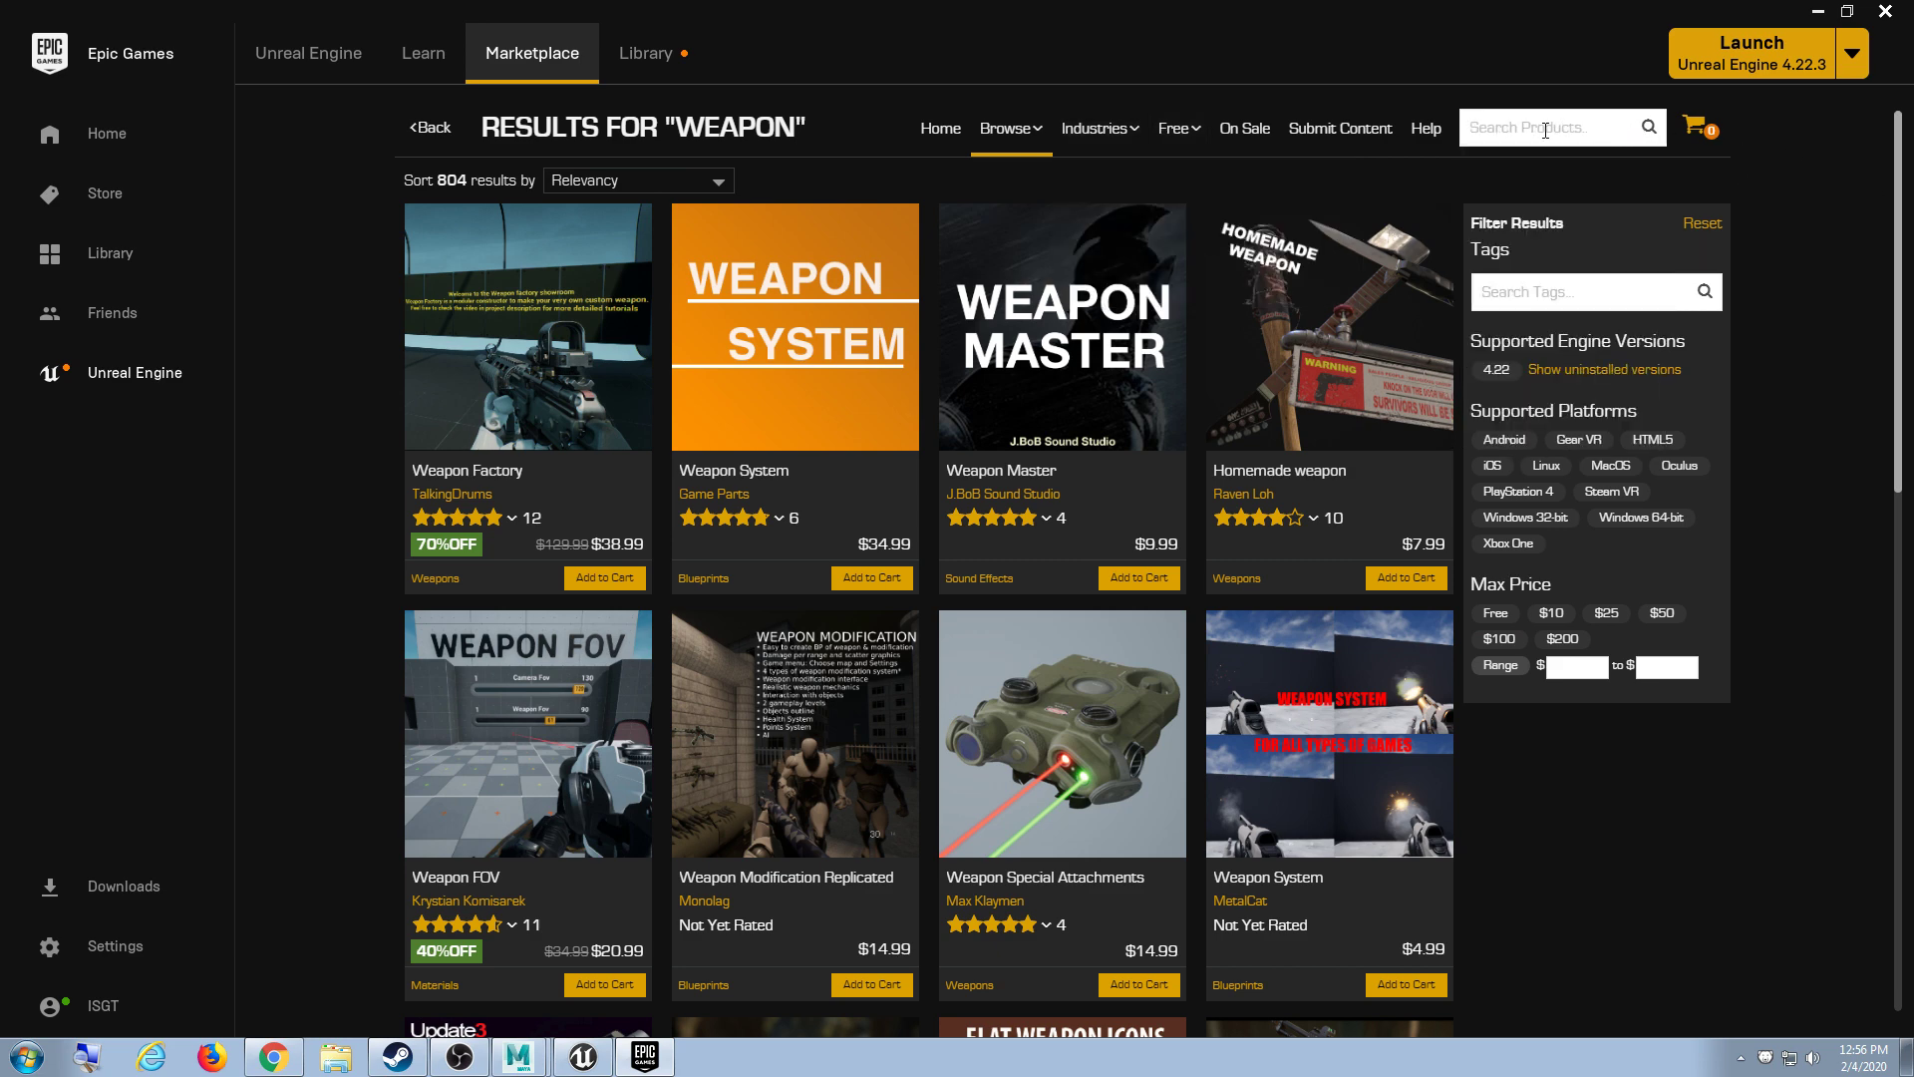
# Step: Return to the free products and search the Marketplace for "fps weapon bundle"
pyautogui.click(1183, 141)
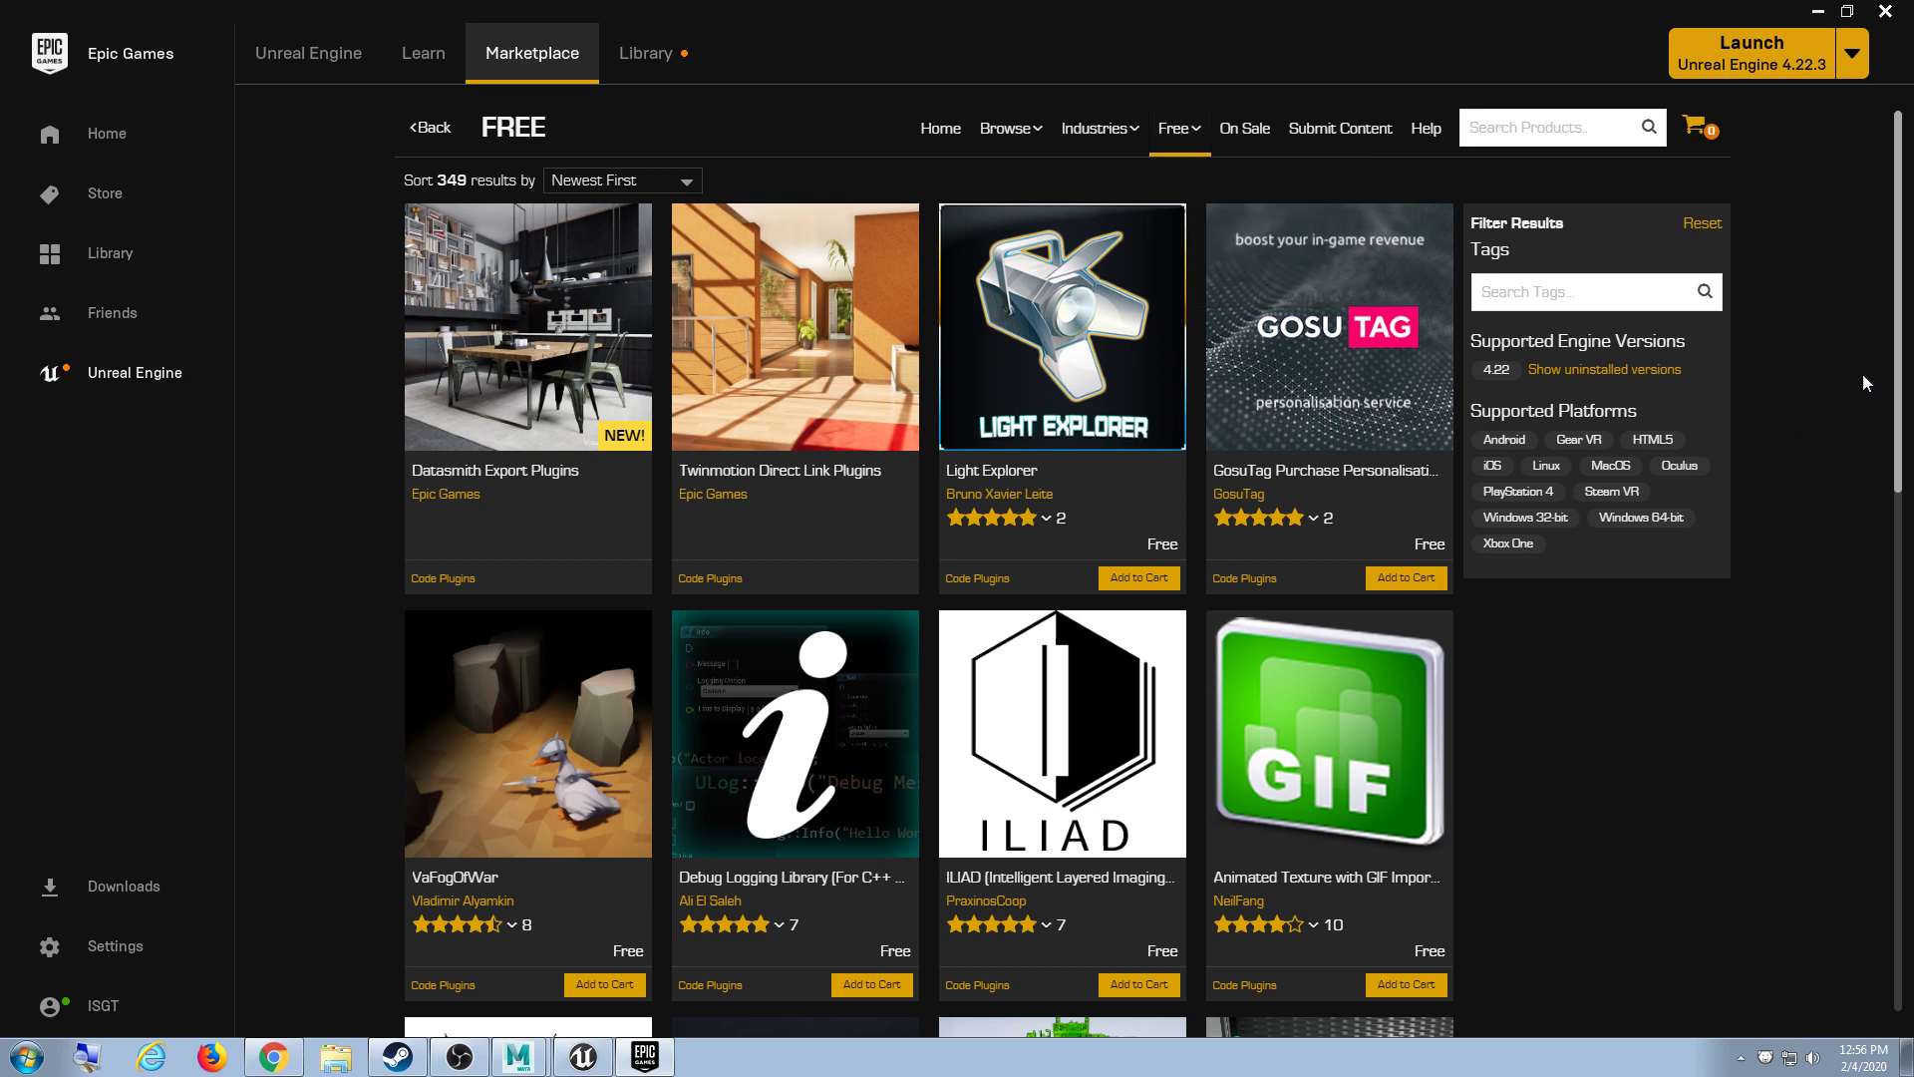
pyautogui.moveTo(1897, 291)
pyautogui.mouseDown()
pyautogui.moveTo(1898, 813)
pyautogui.moveTo(1898, 291)
pyautogui.mouseUp()
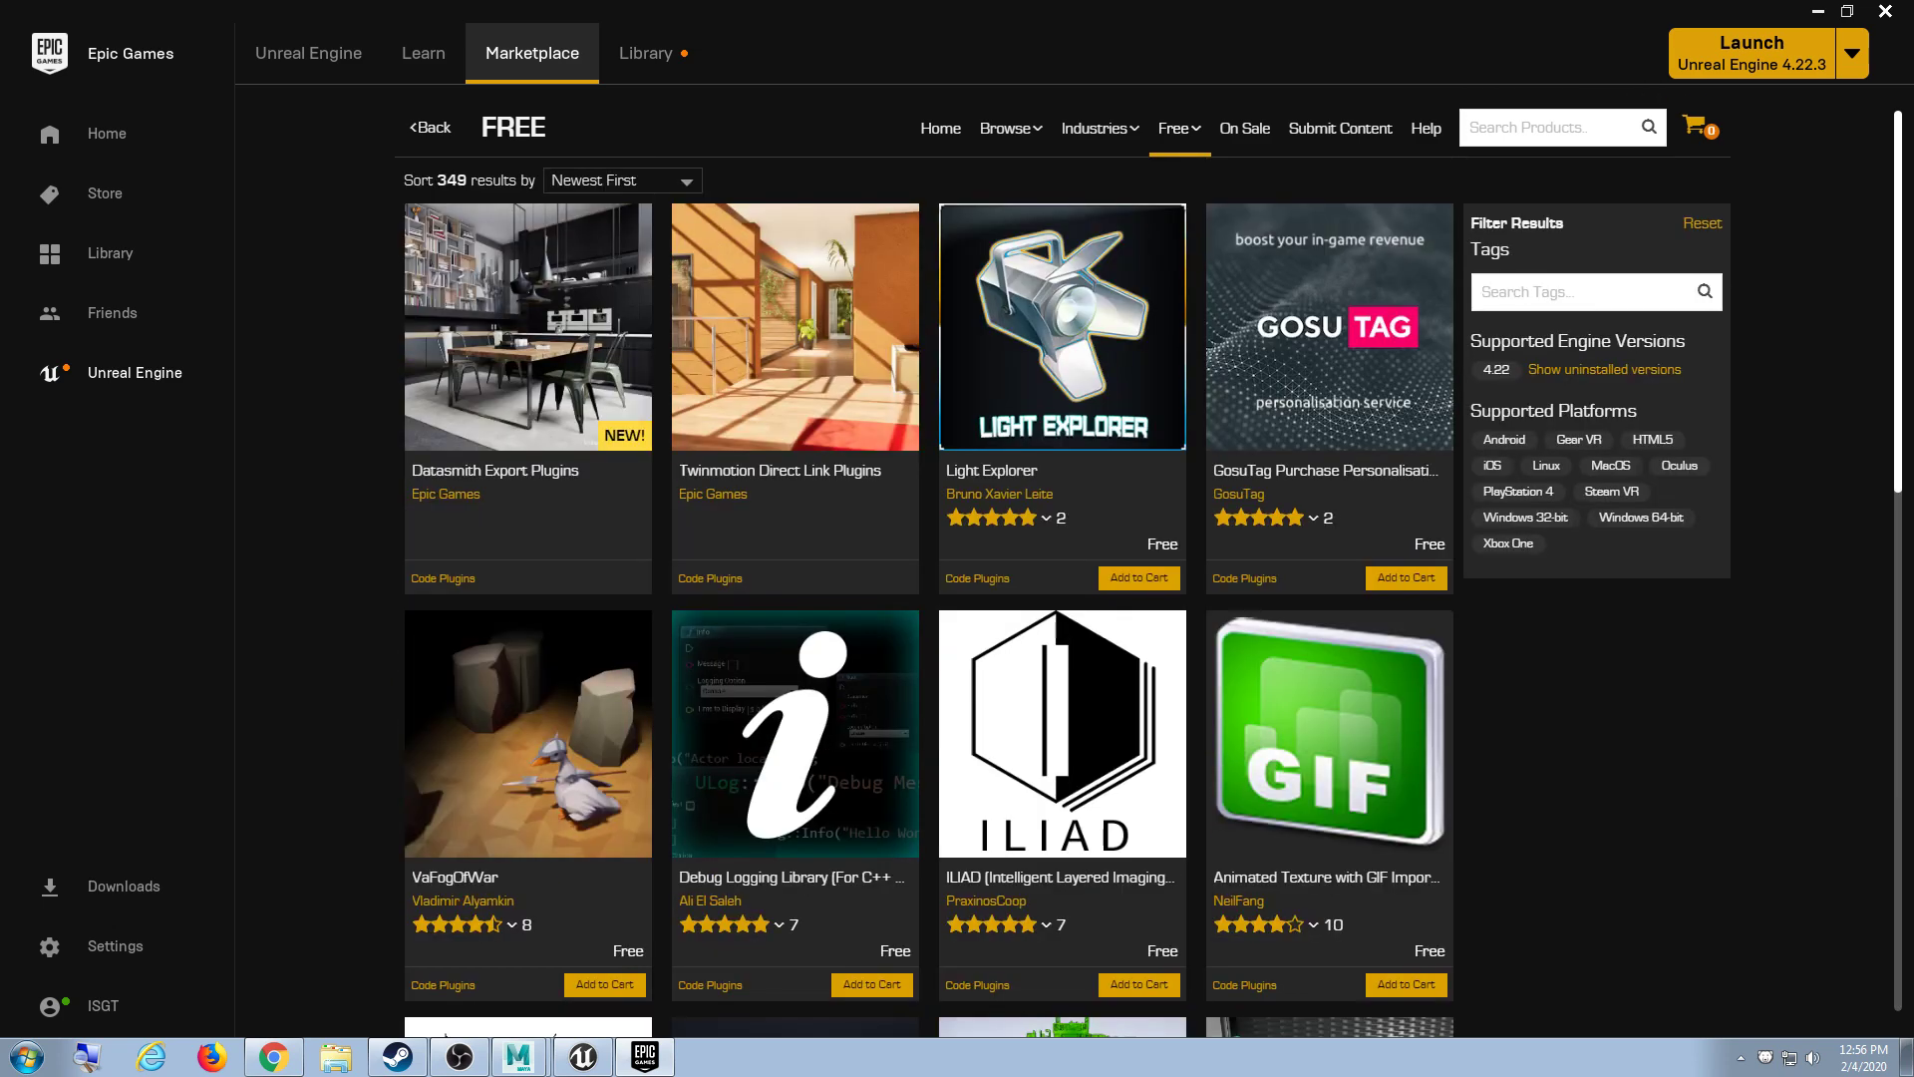
pyautogui.click(1533, 131)
pyautogui.write('fps weapon b')
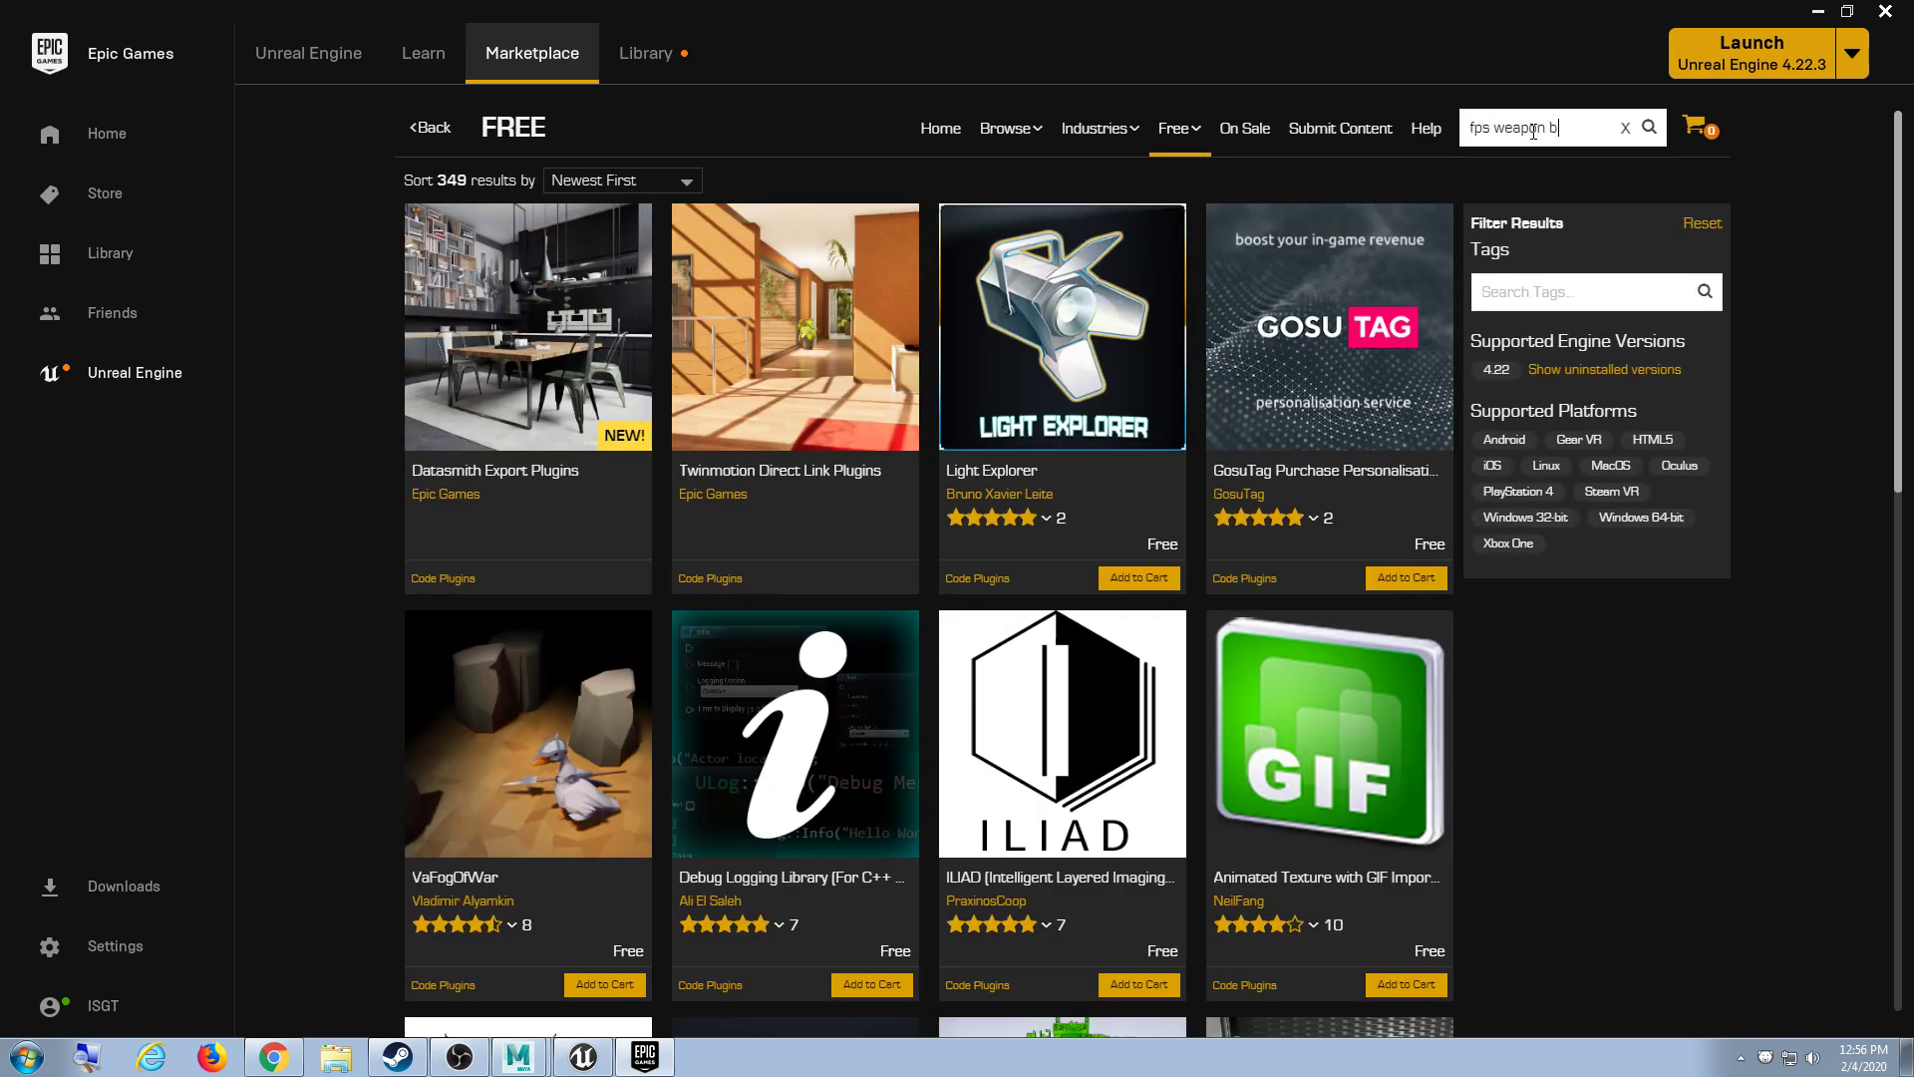
pyautogui.write('undle')
pyautogui.press('Return')
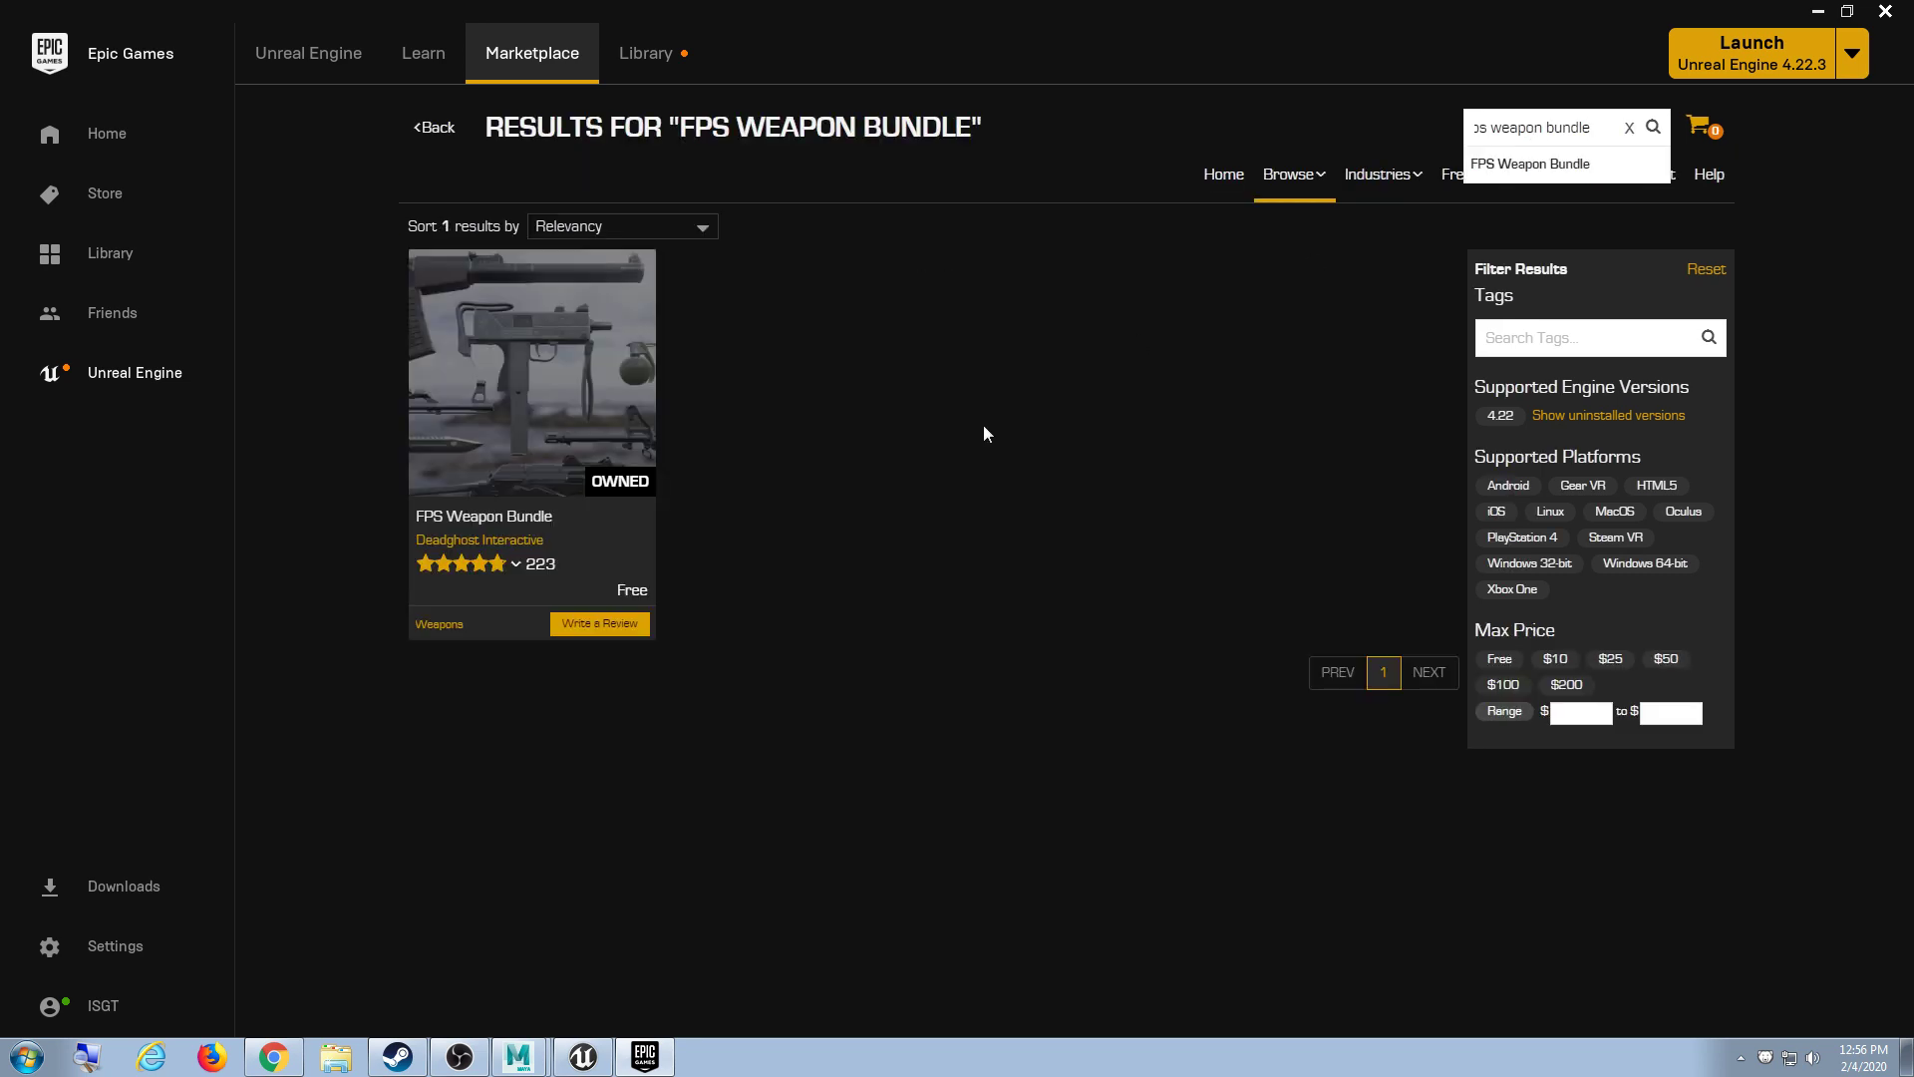
# Step: Open the FPS Weapon Bundle's details and look through its preview images up to the last one
pyautogui.click(562, 403)
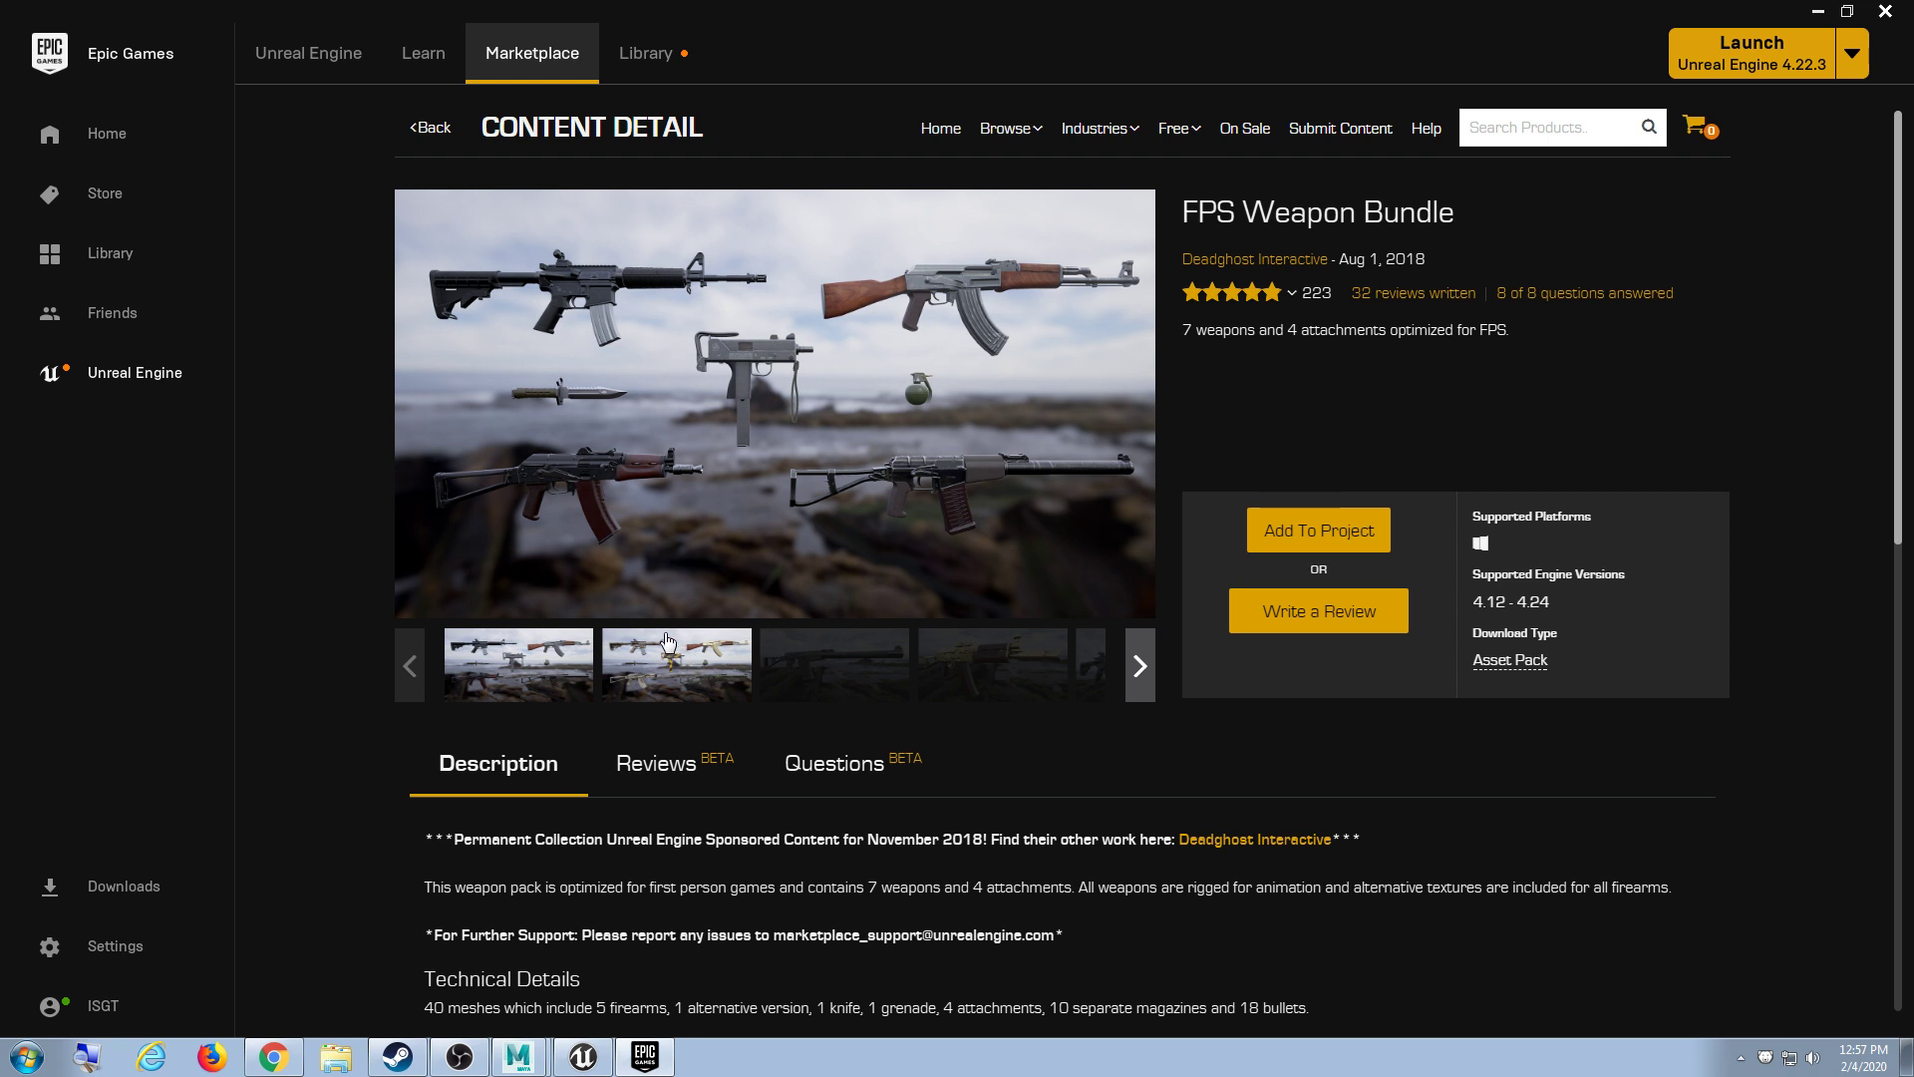
pyautogui.scroll(-1, 666, 640)
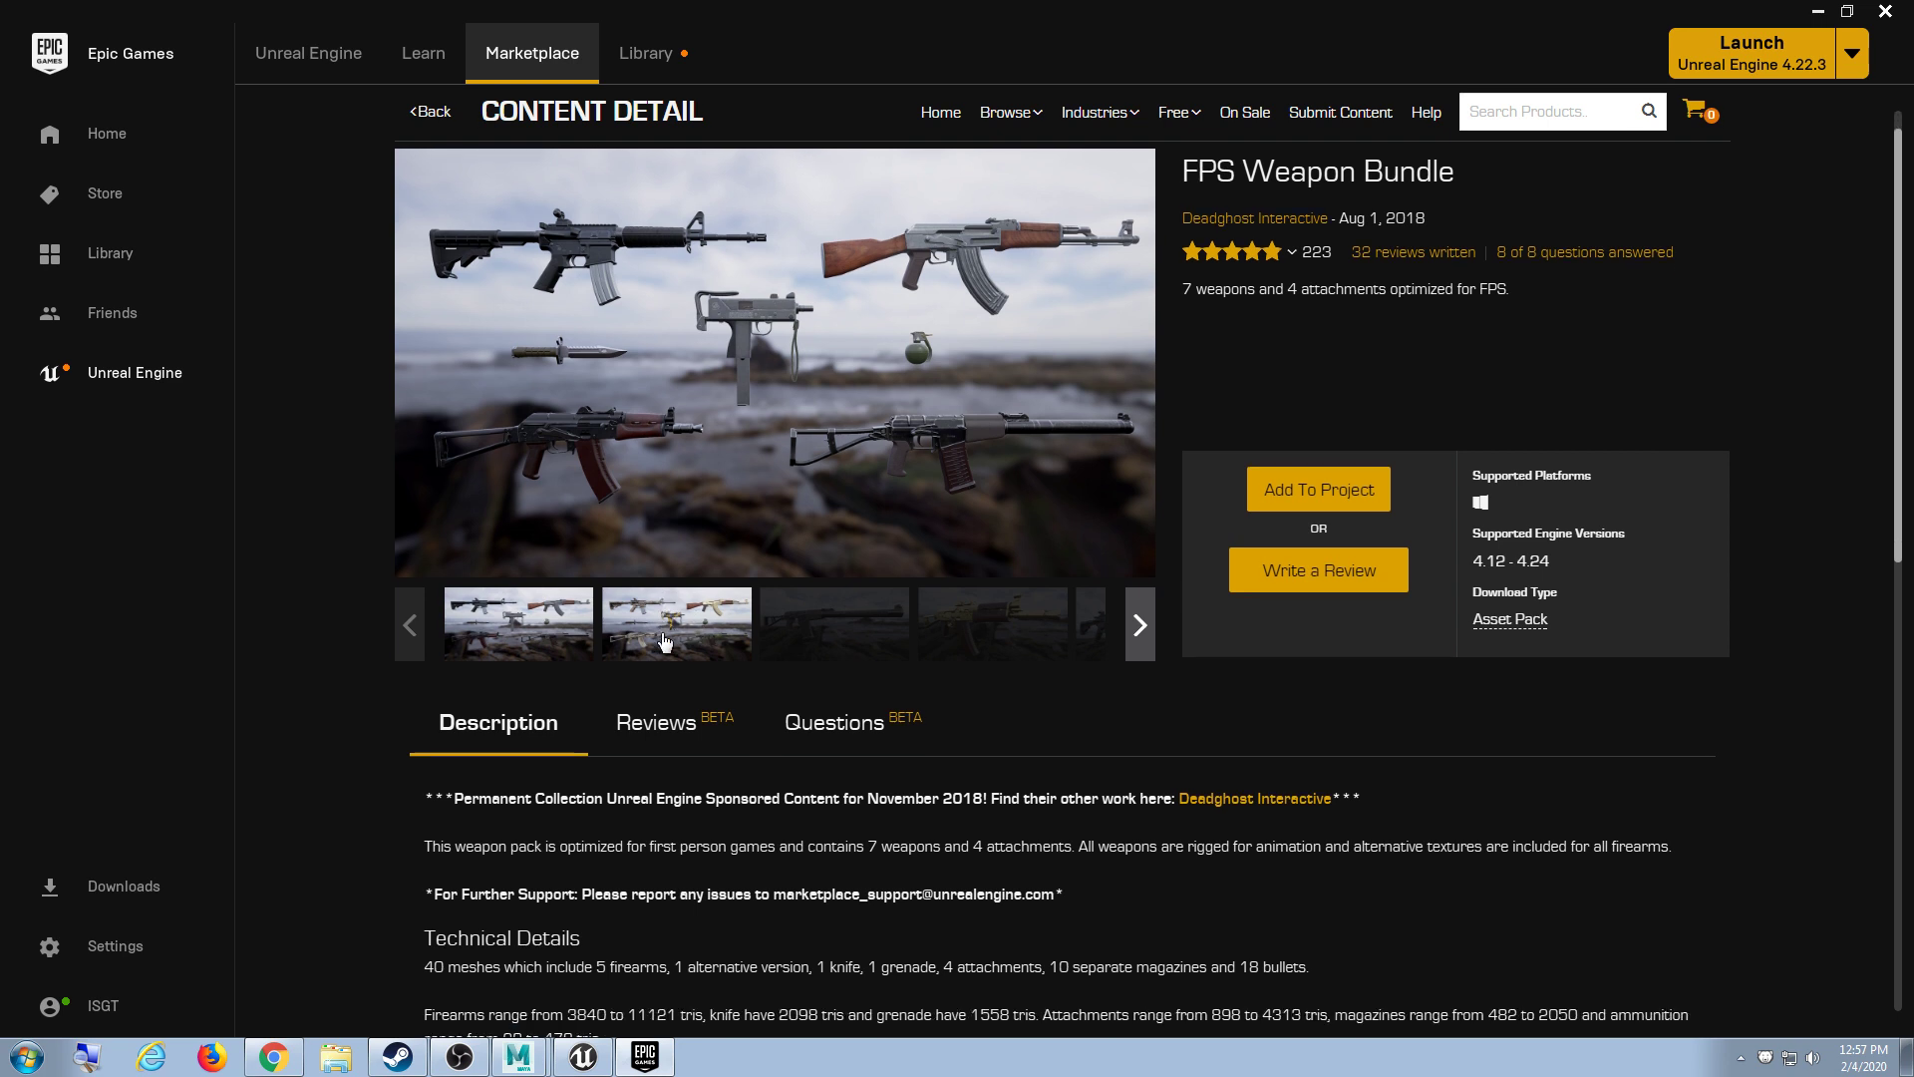
pyautogui.click(827, 629)
pyautogui.click(957, 624)
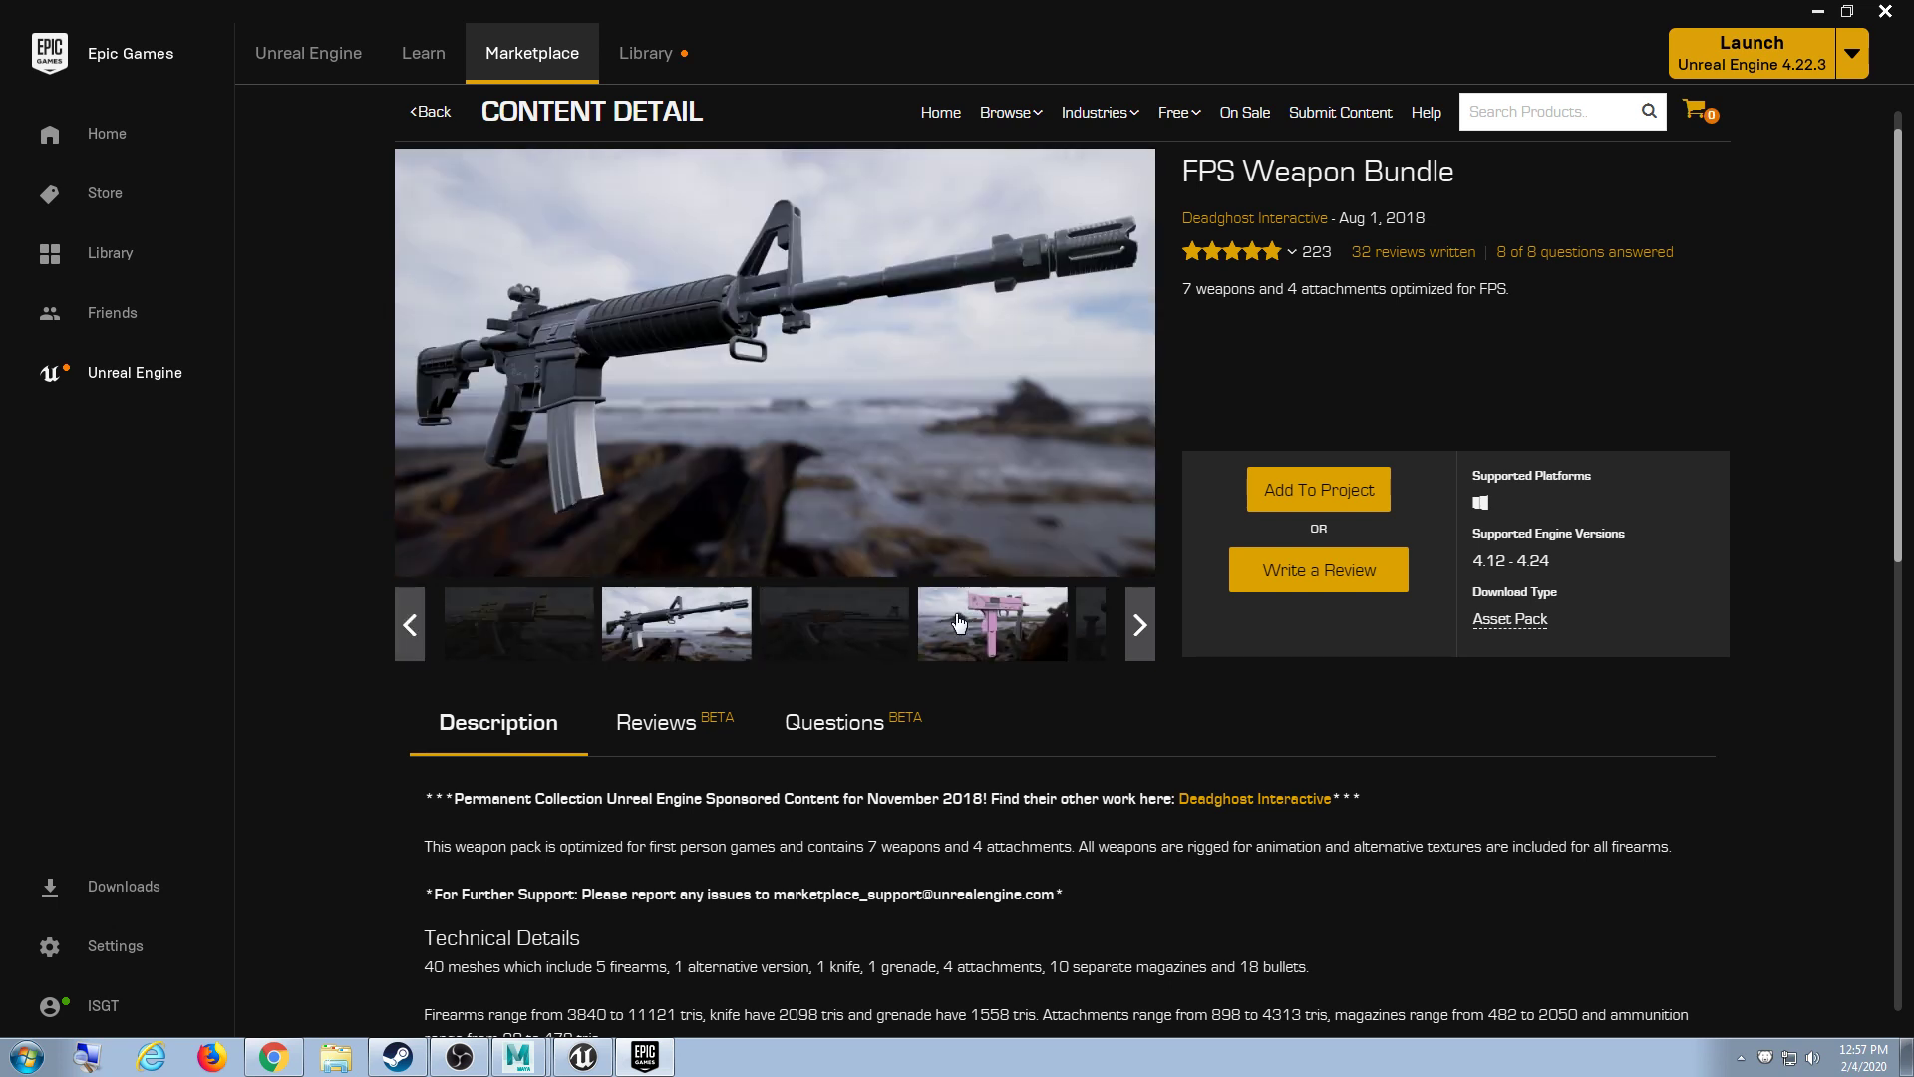
pyautogui.click(1142, 625)
pyautogui.click(1013, 628)
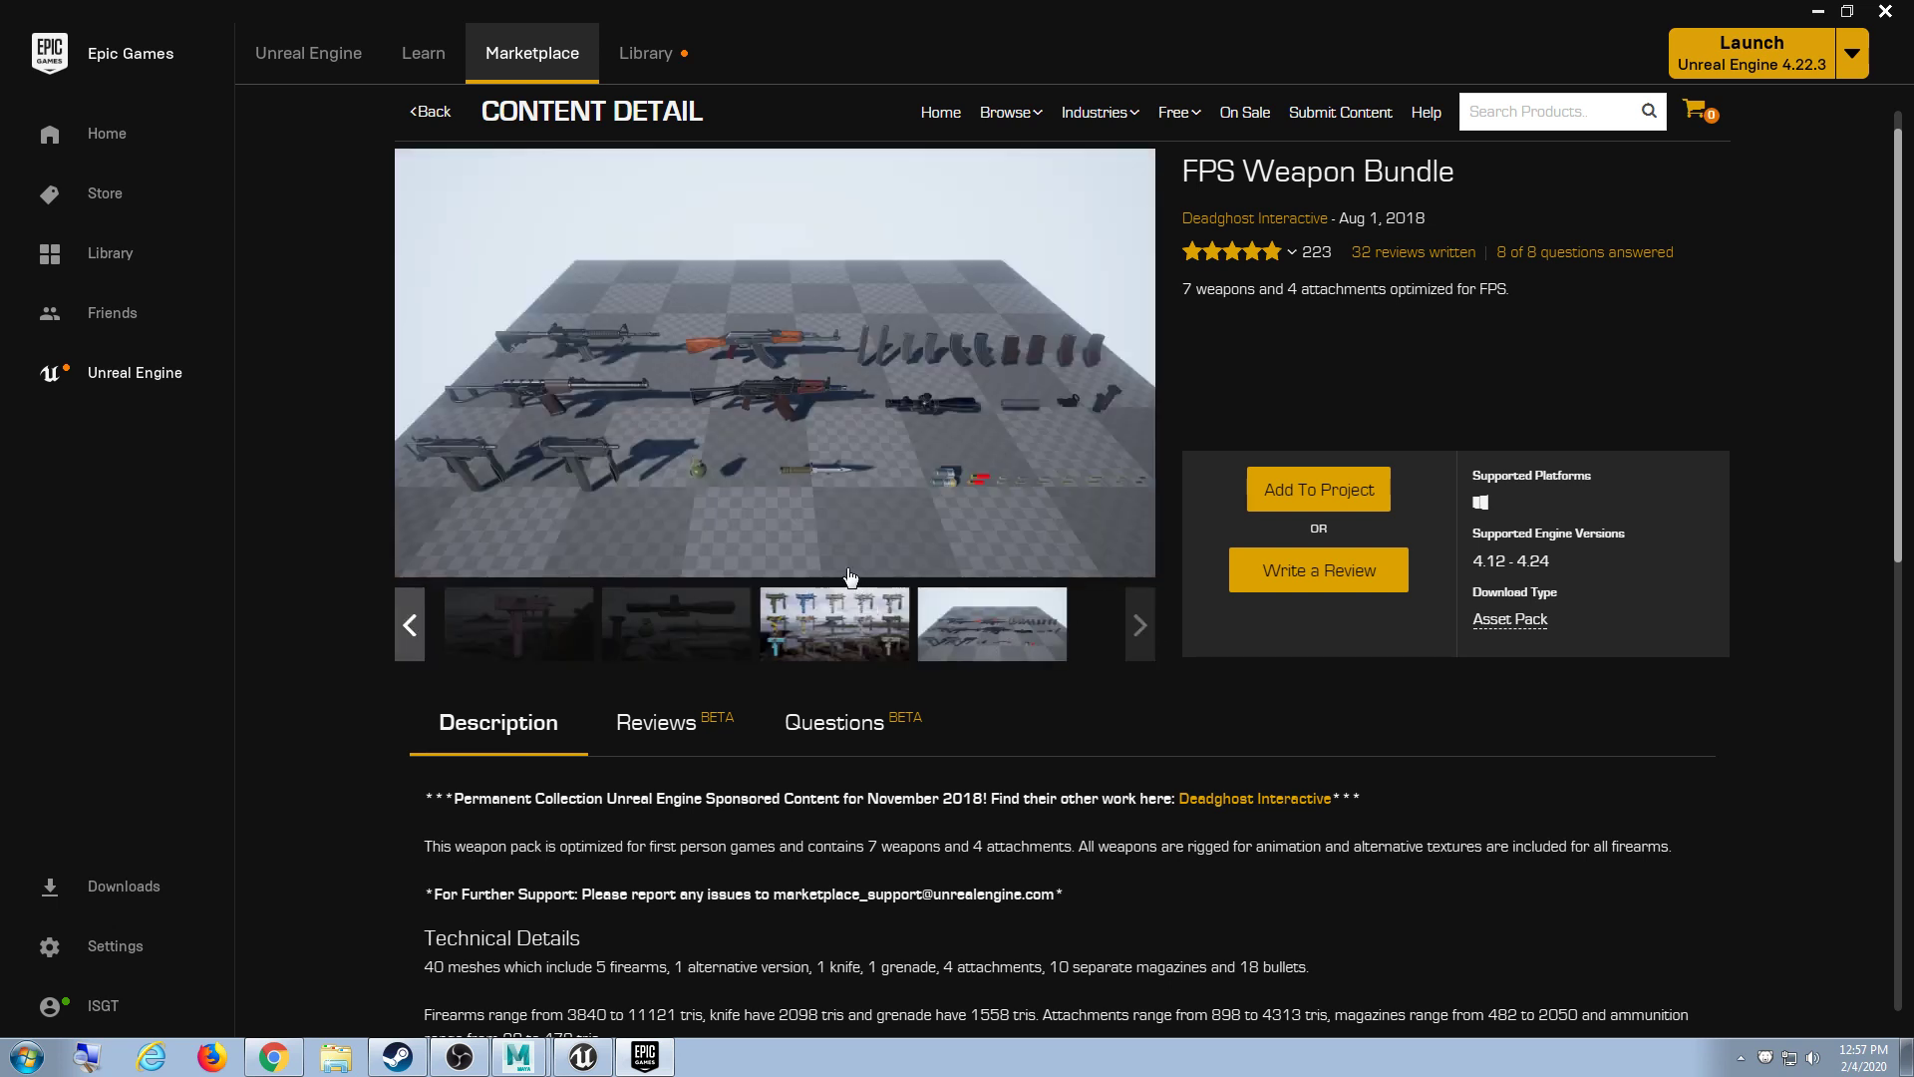
# Step: Add the FPS Weapon Bundle to the ArtTest project
pyautogui.click(1303, 493)
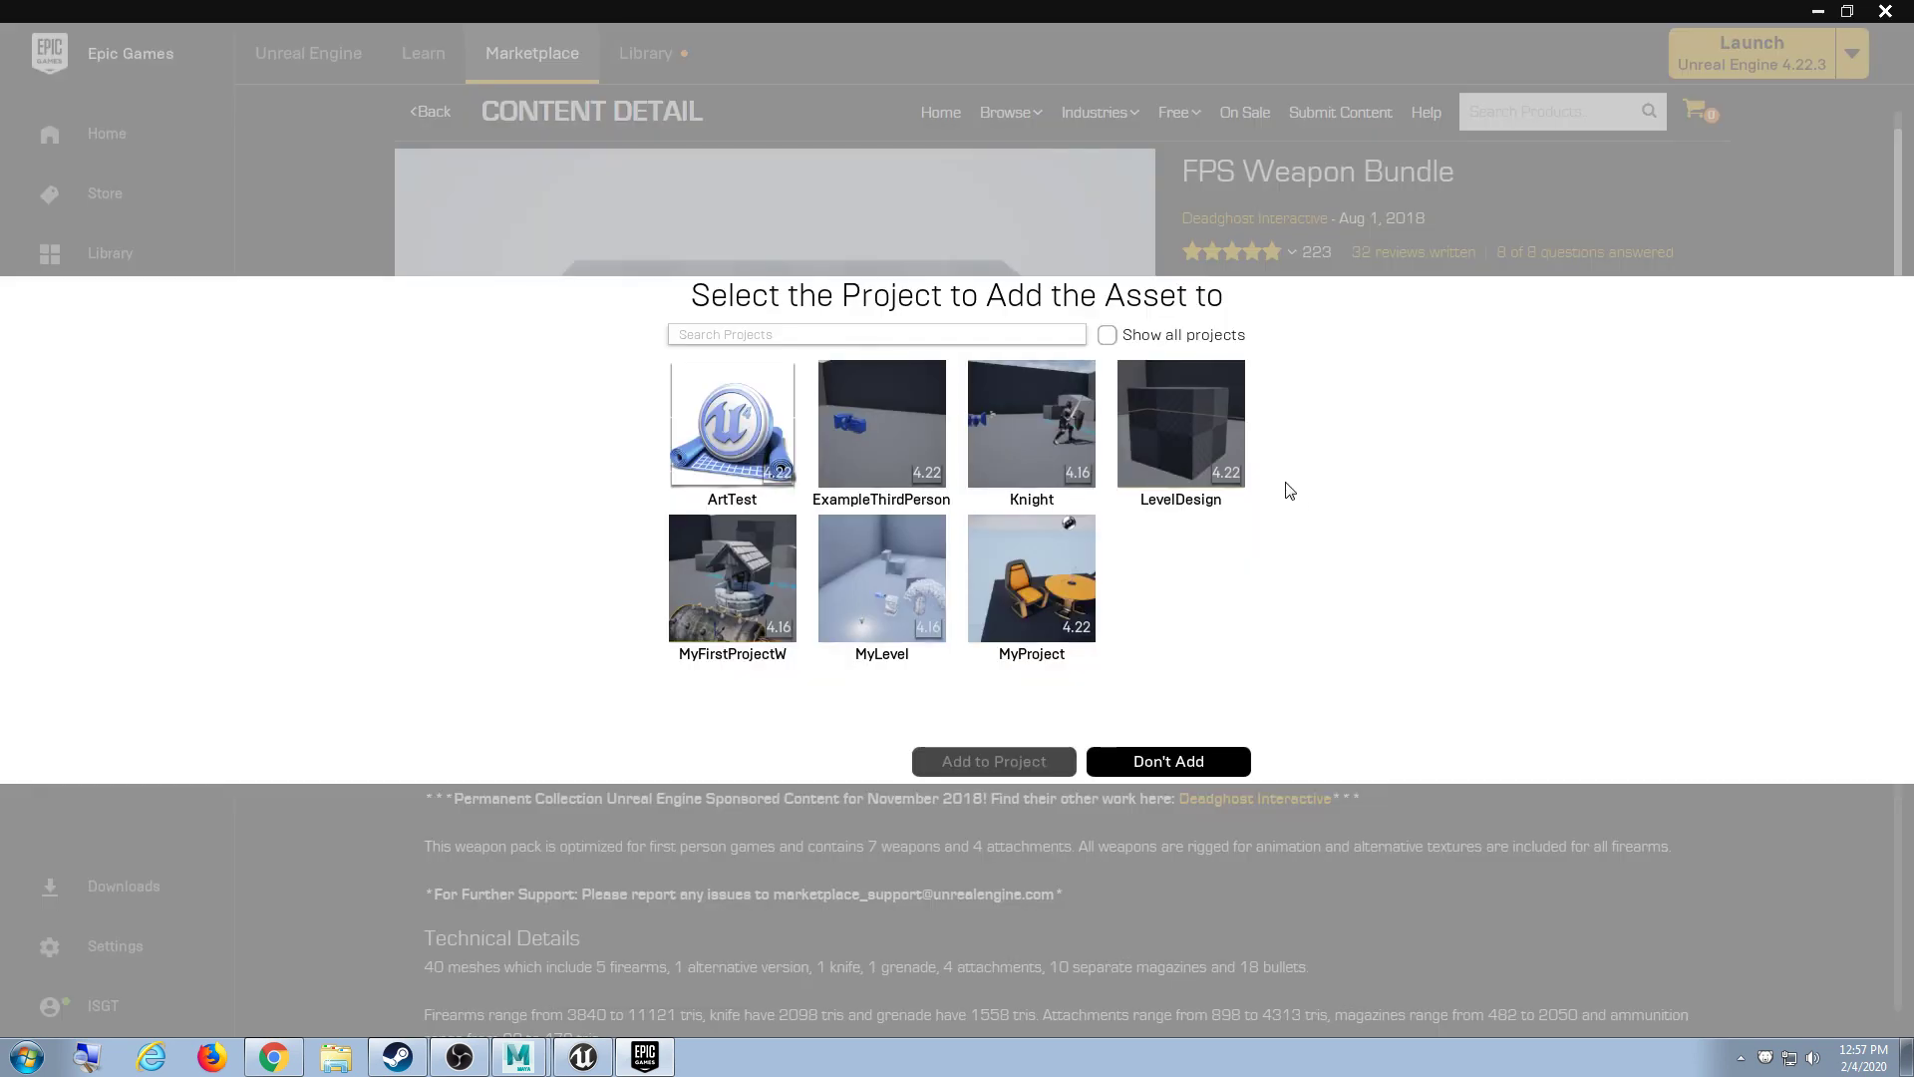
pyautogui.click(790, 481)
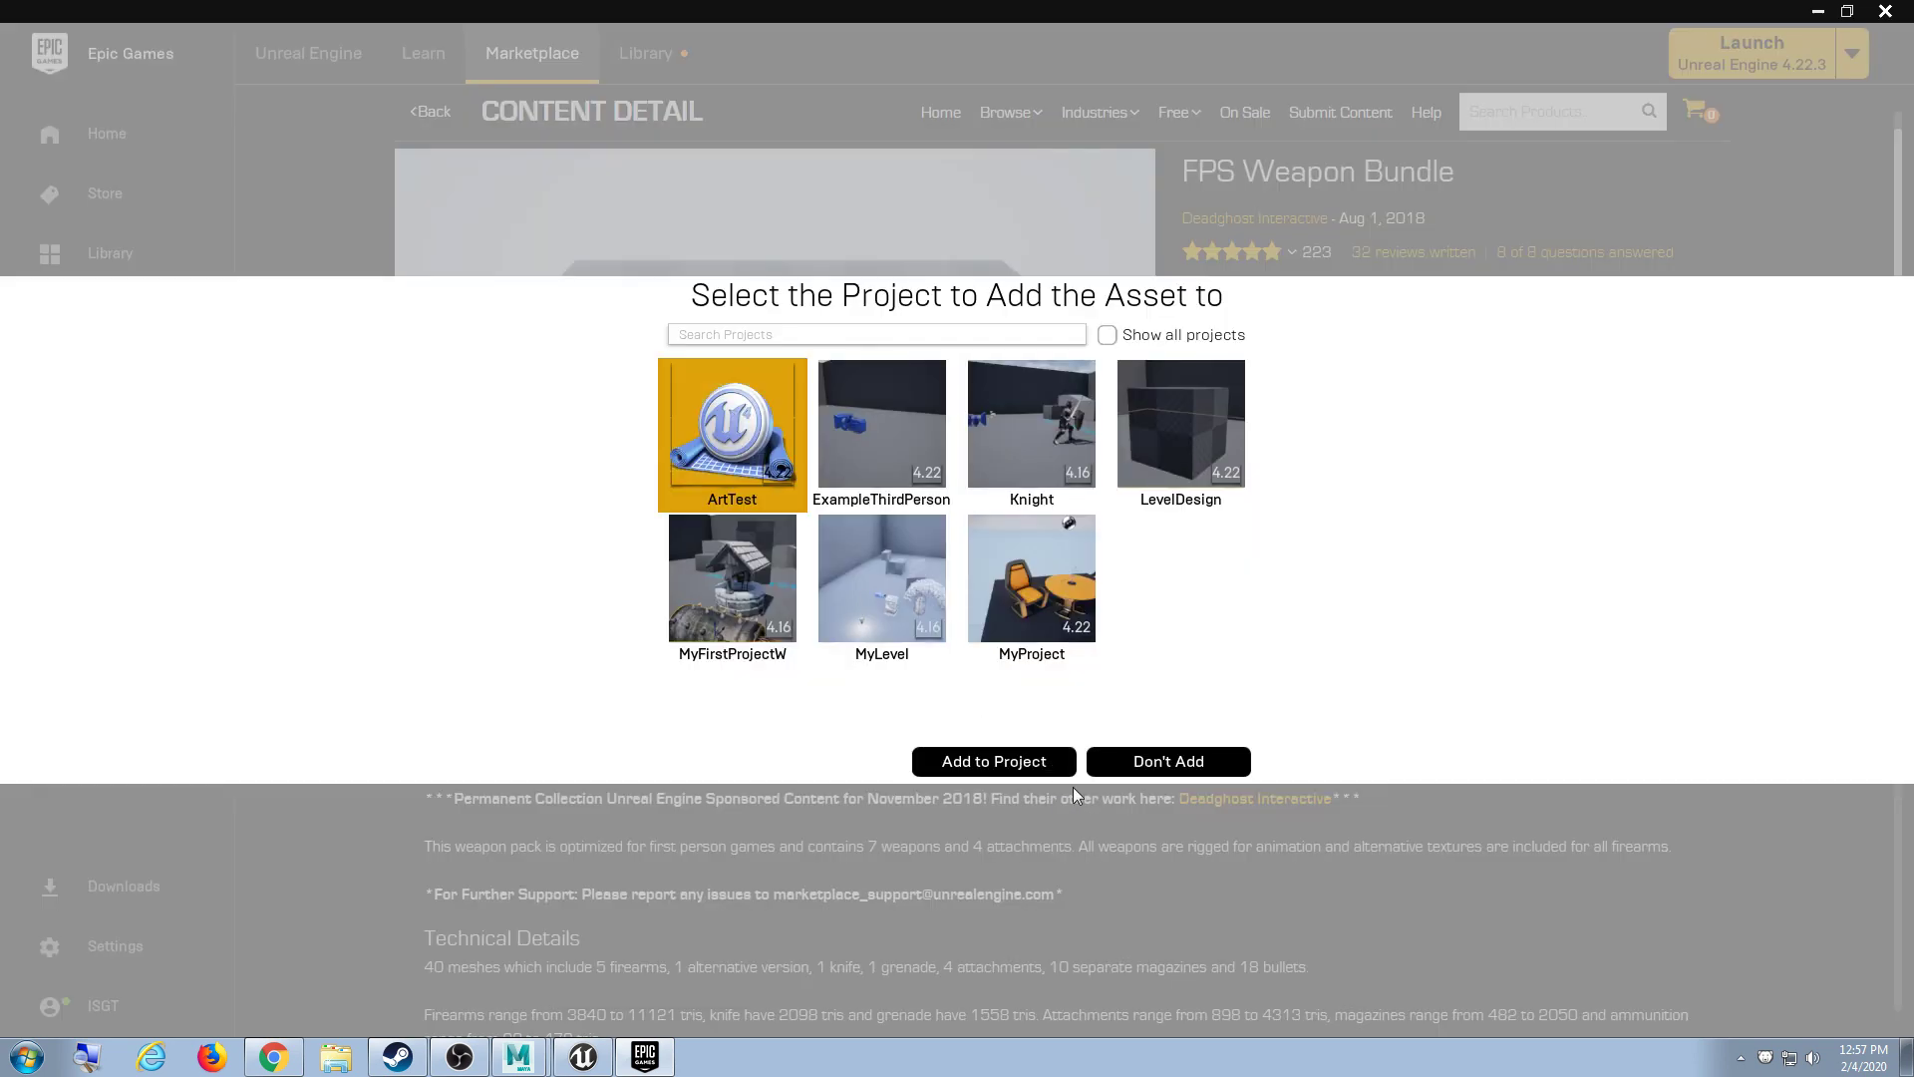
pyautogui.click(1057, 760)
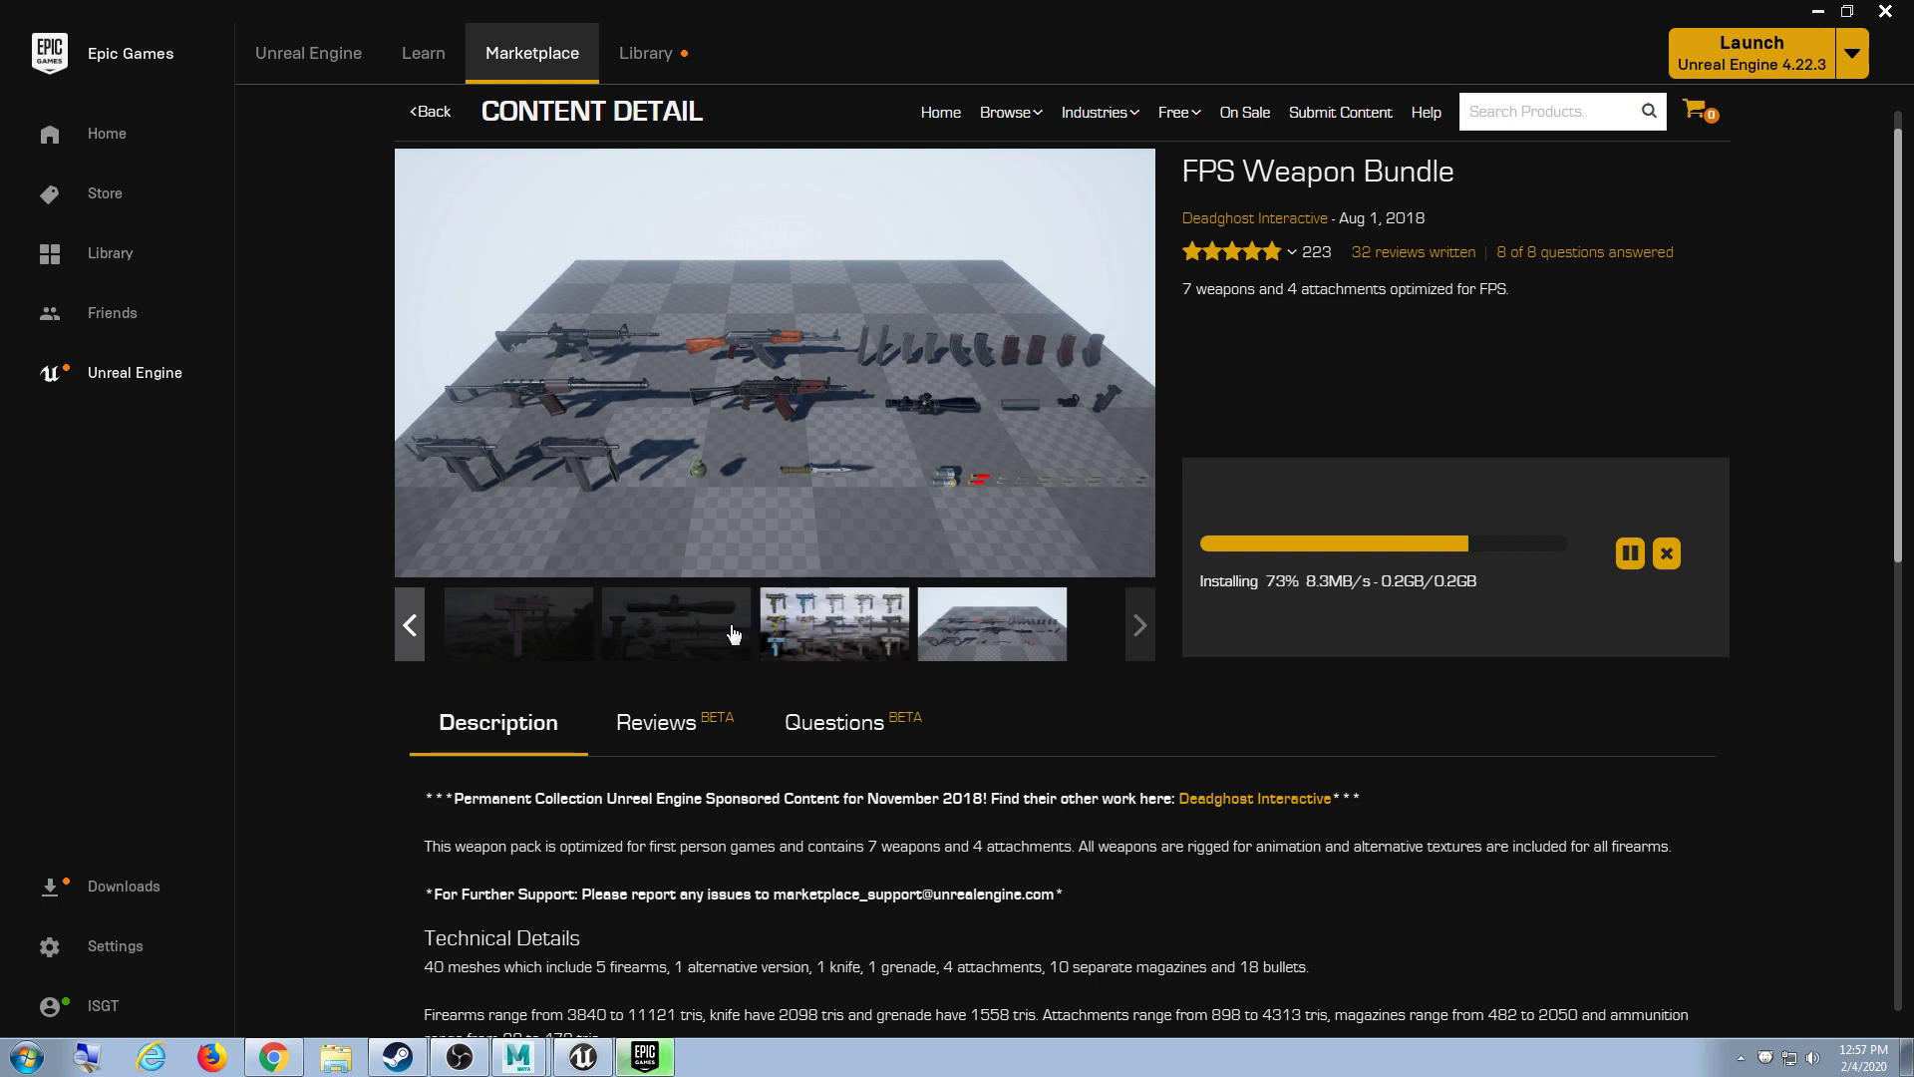
# Step: Look through the bundle's preview images of the weapon skins and individual guns while the asset pack installs
pyautogui.click(817, 622)
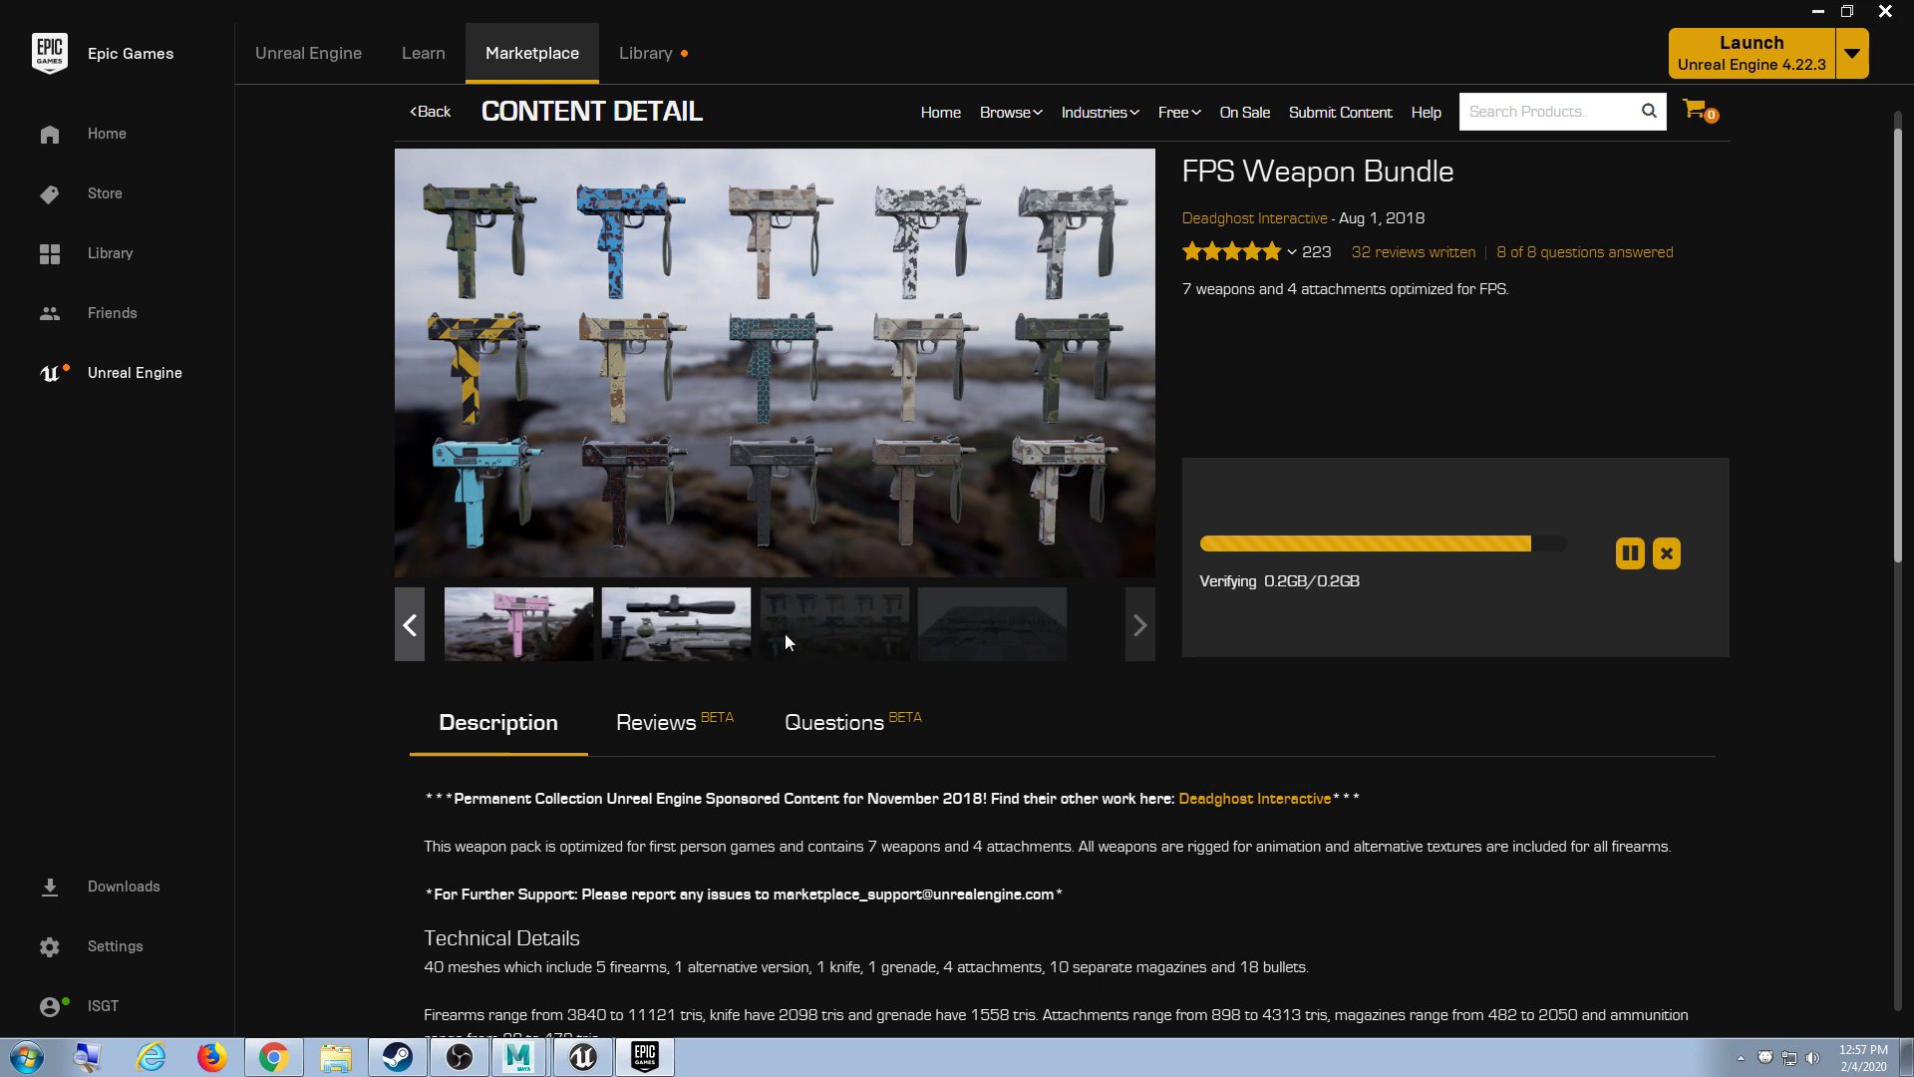
pyautogui.click(442, 626)
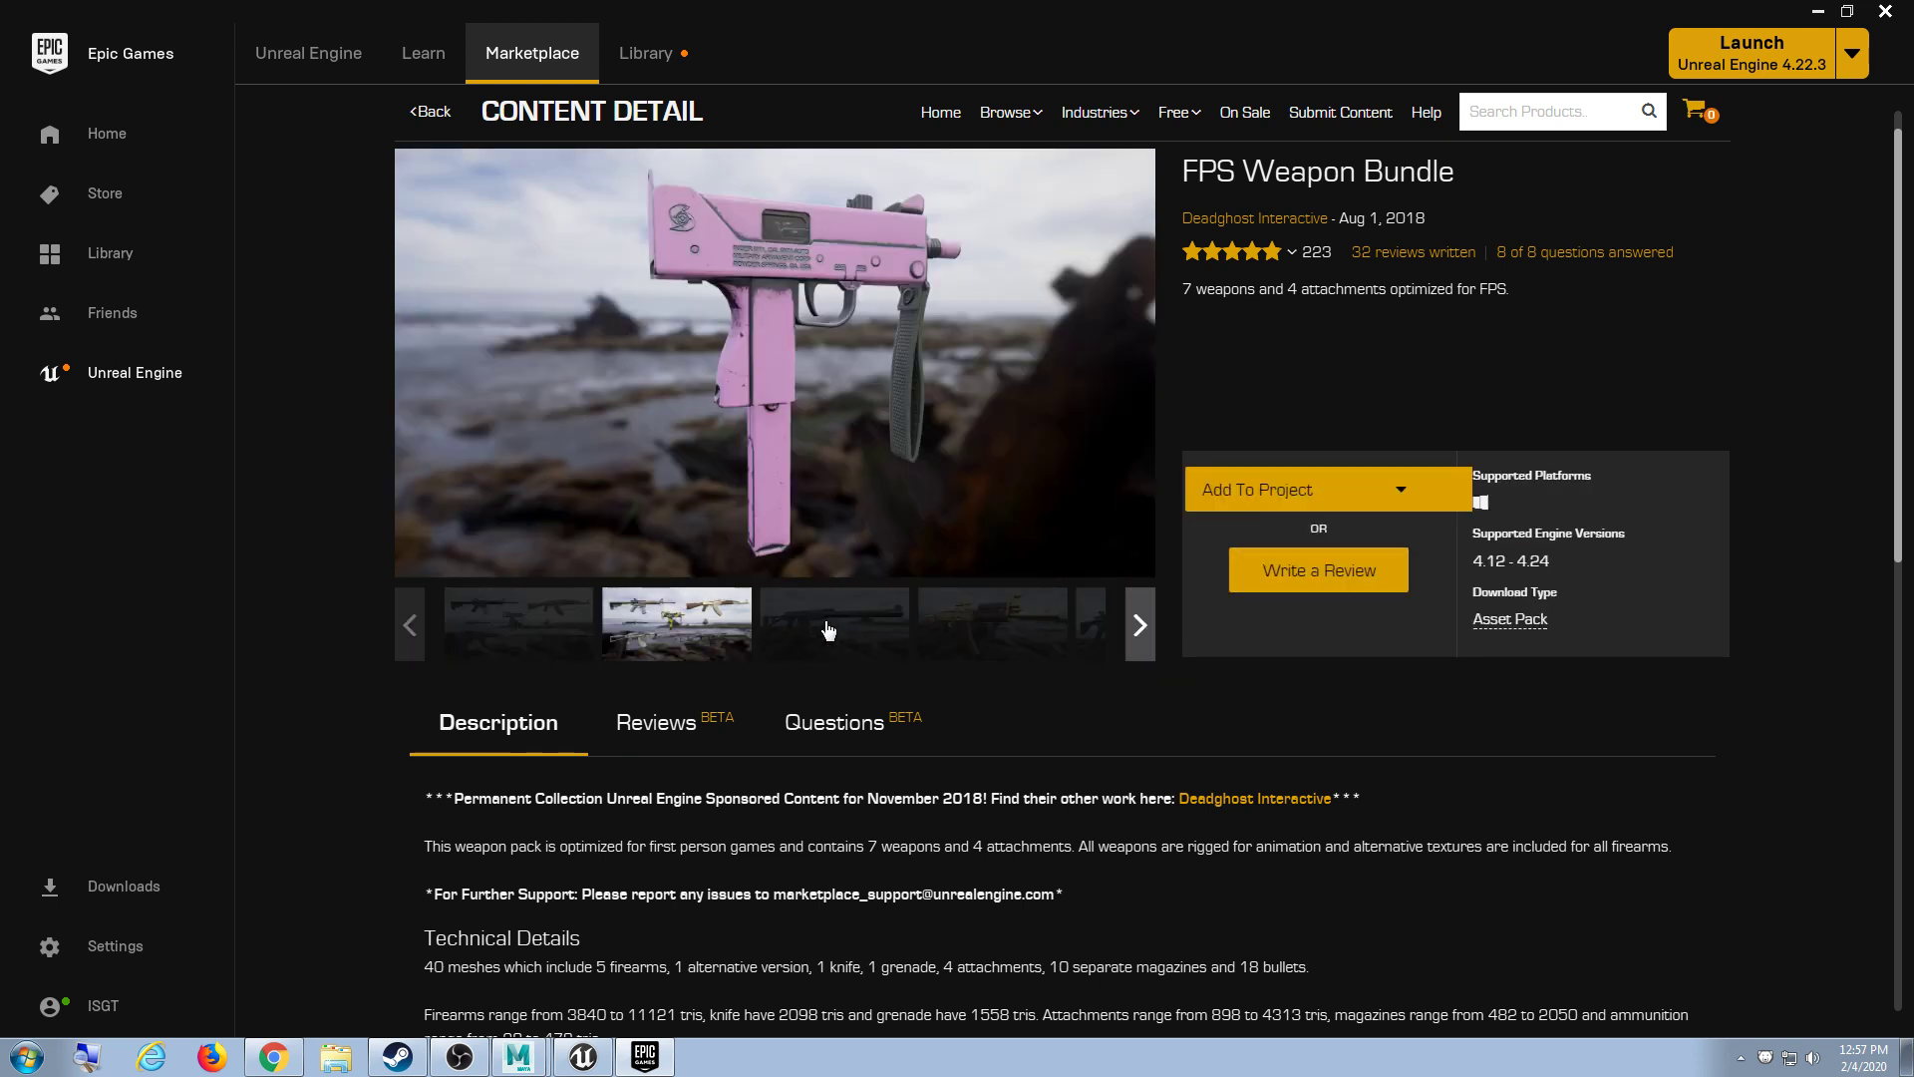
pyautogui.click(828, 629)
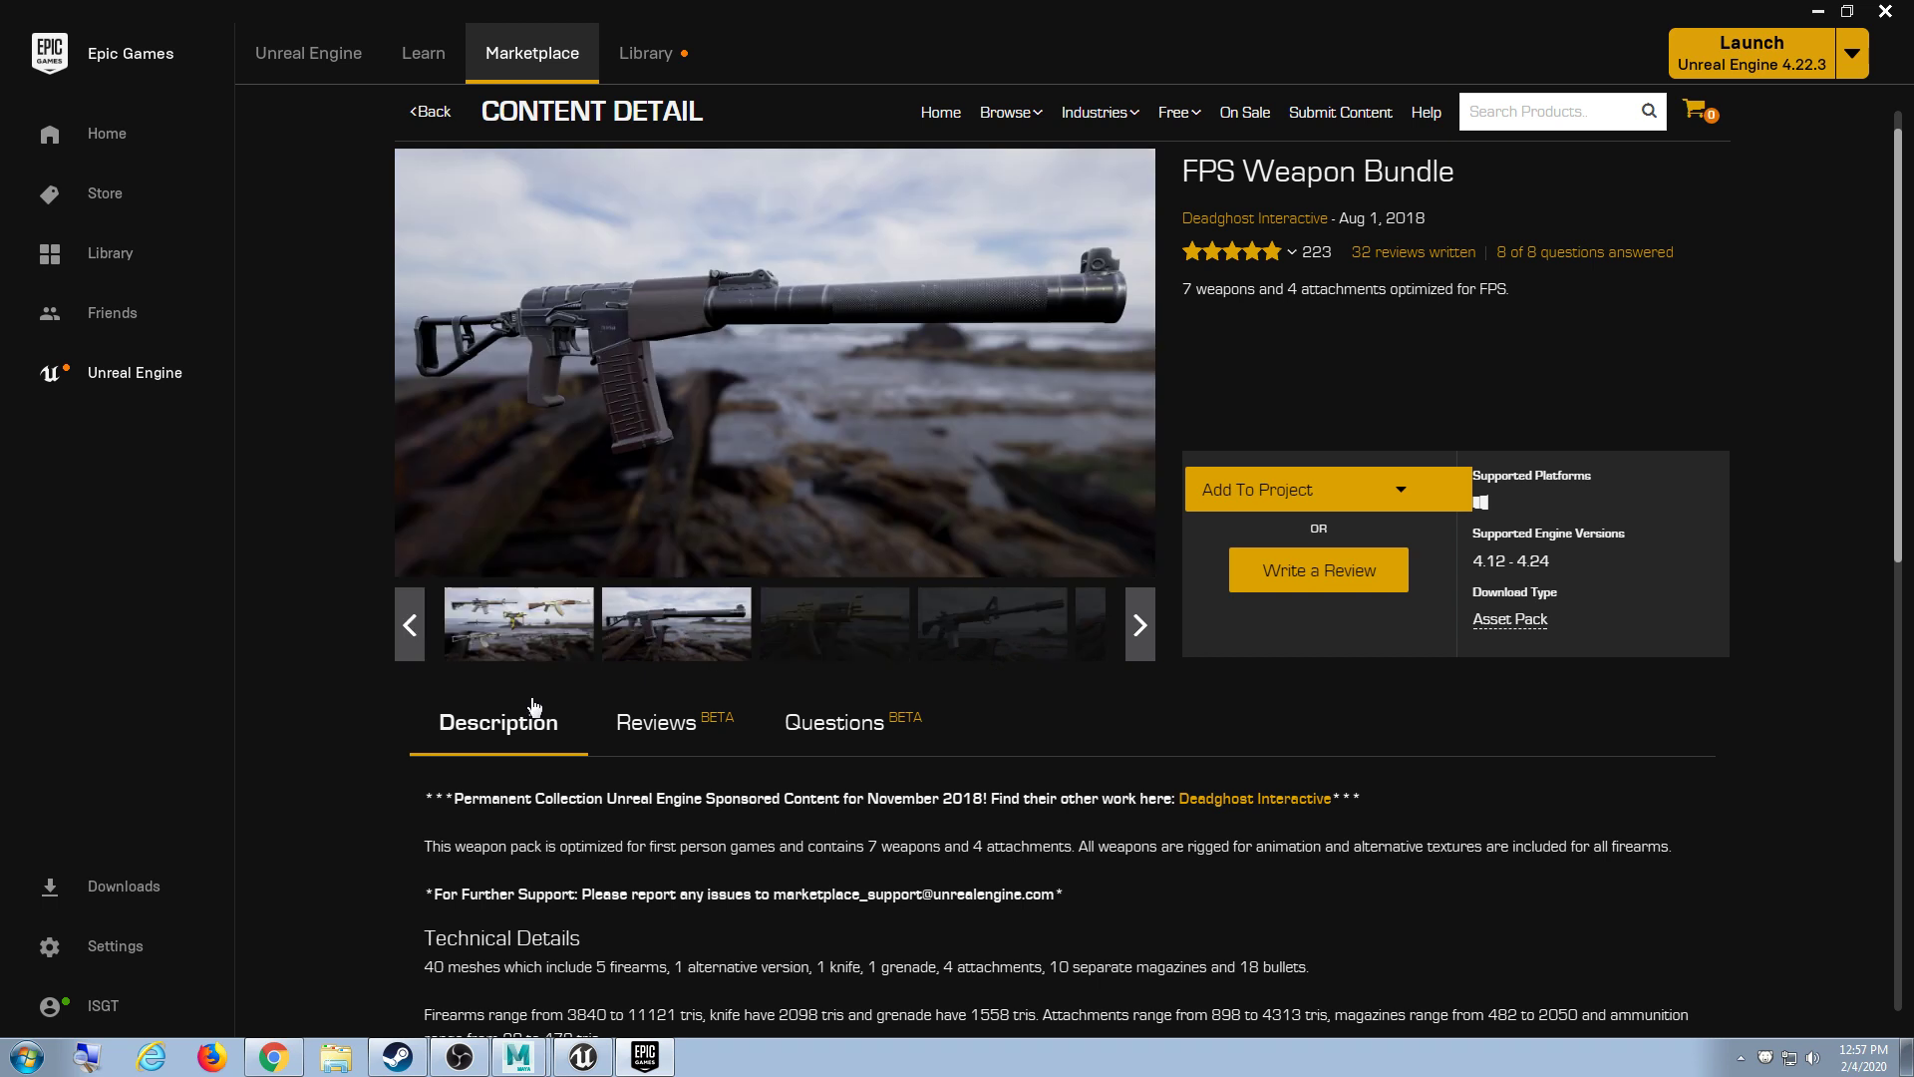
pyautogui.click(553, 638)
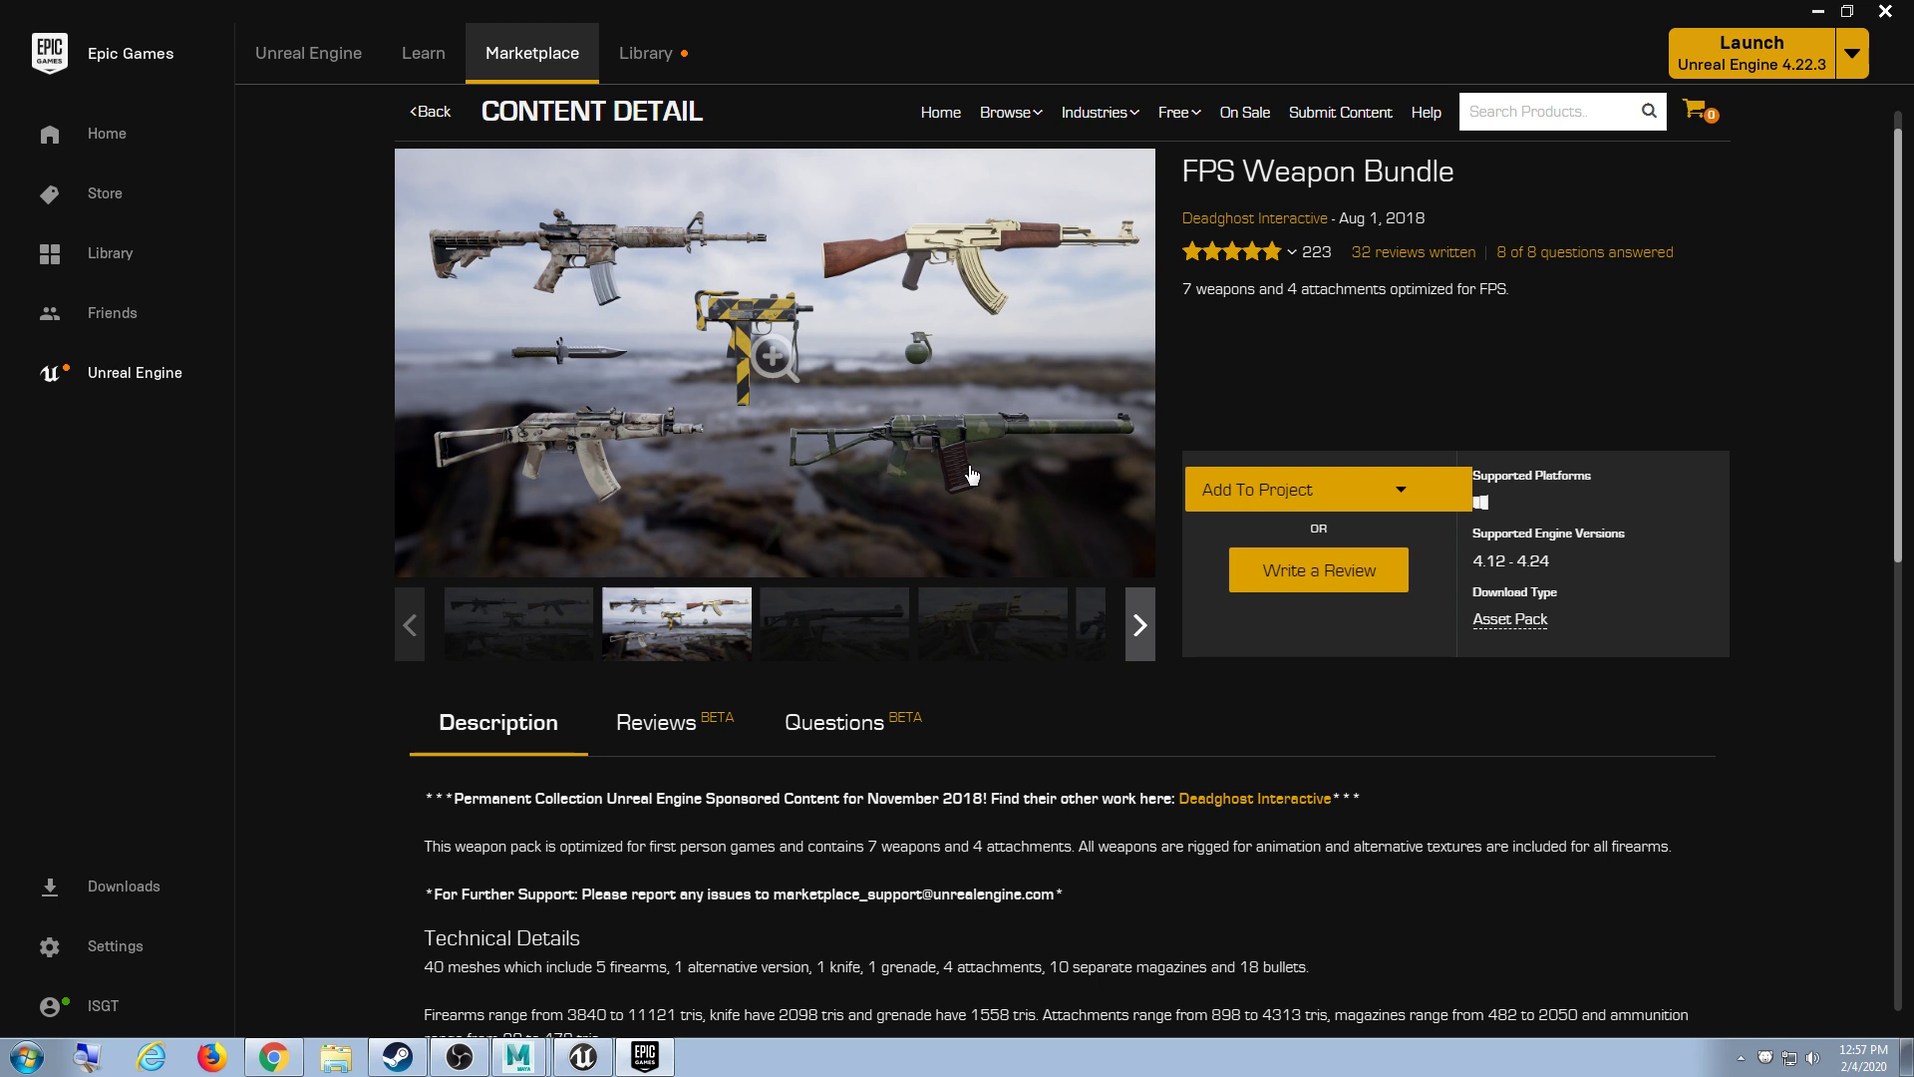
pyautogui.scroll(1, 1075, 566)
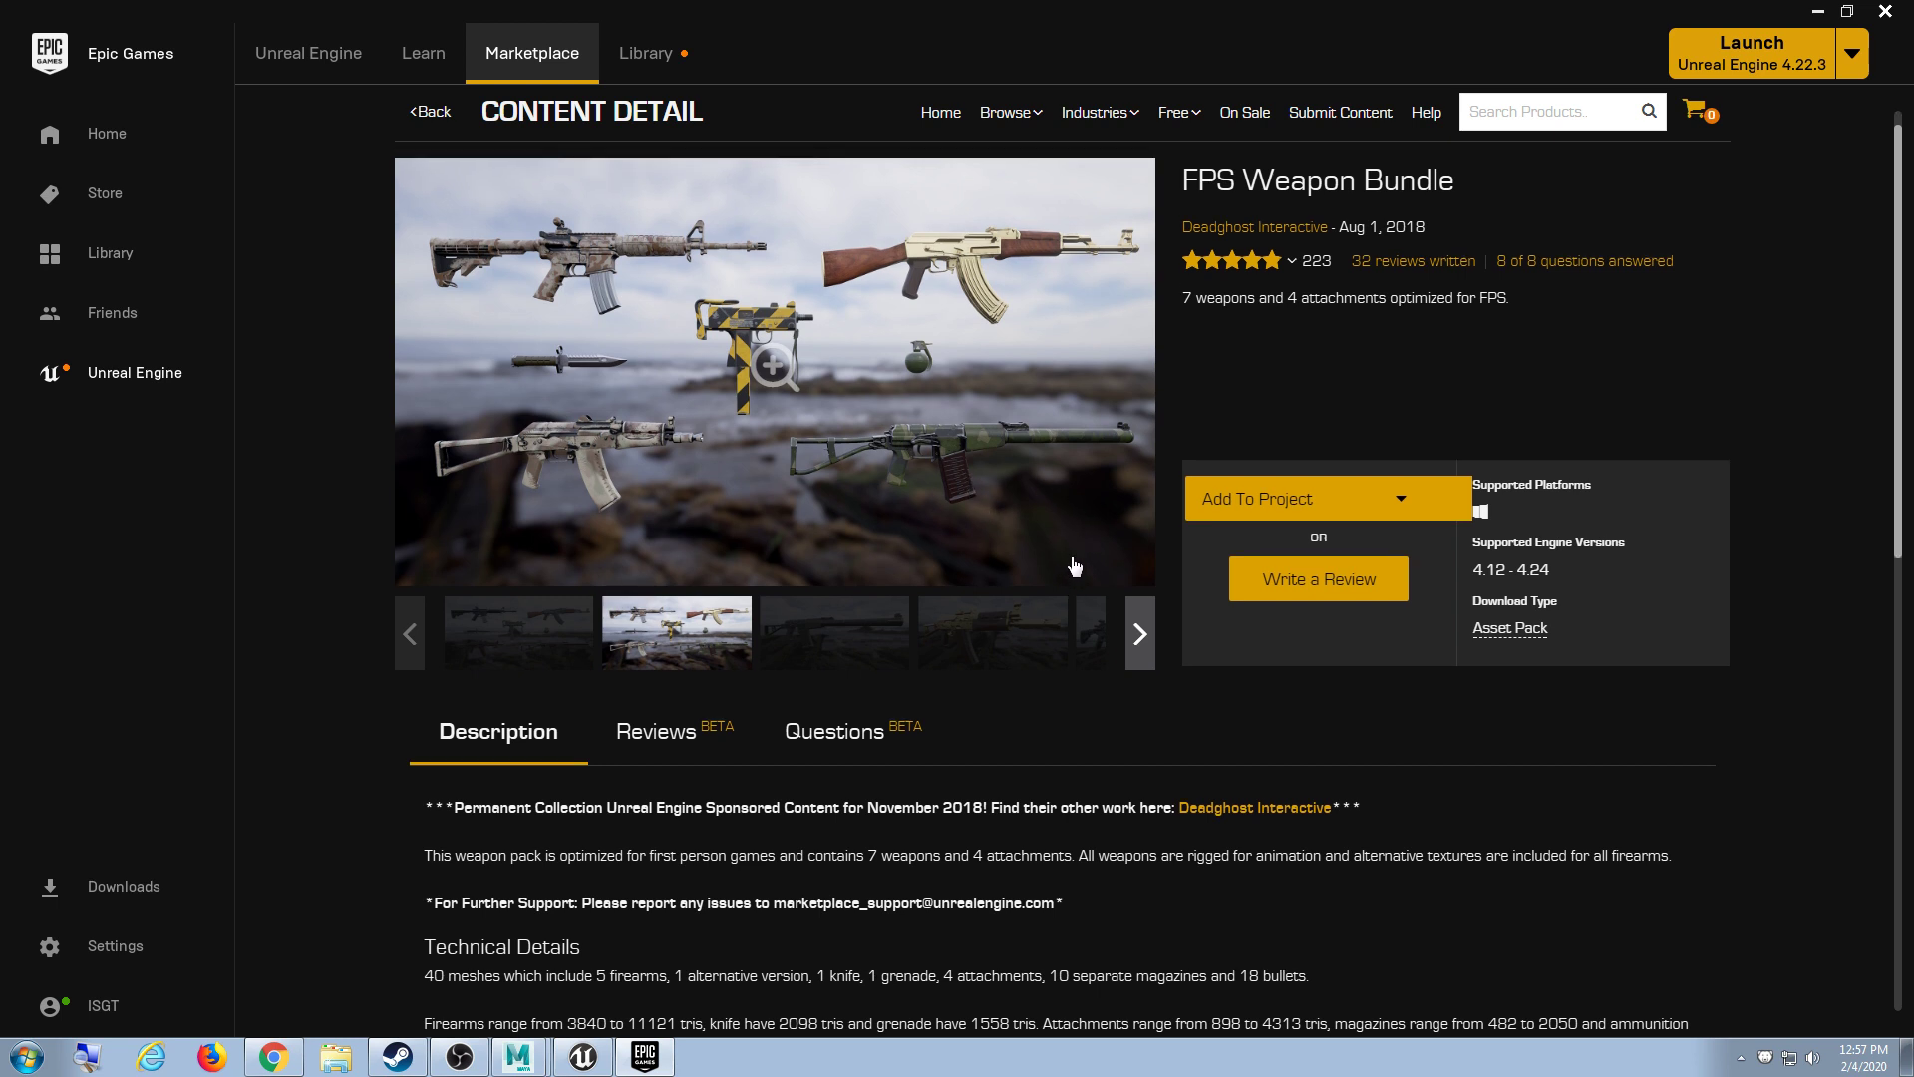
pyautogui.scroll(1, 1075, 567)
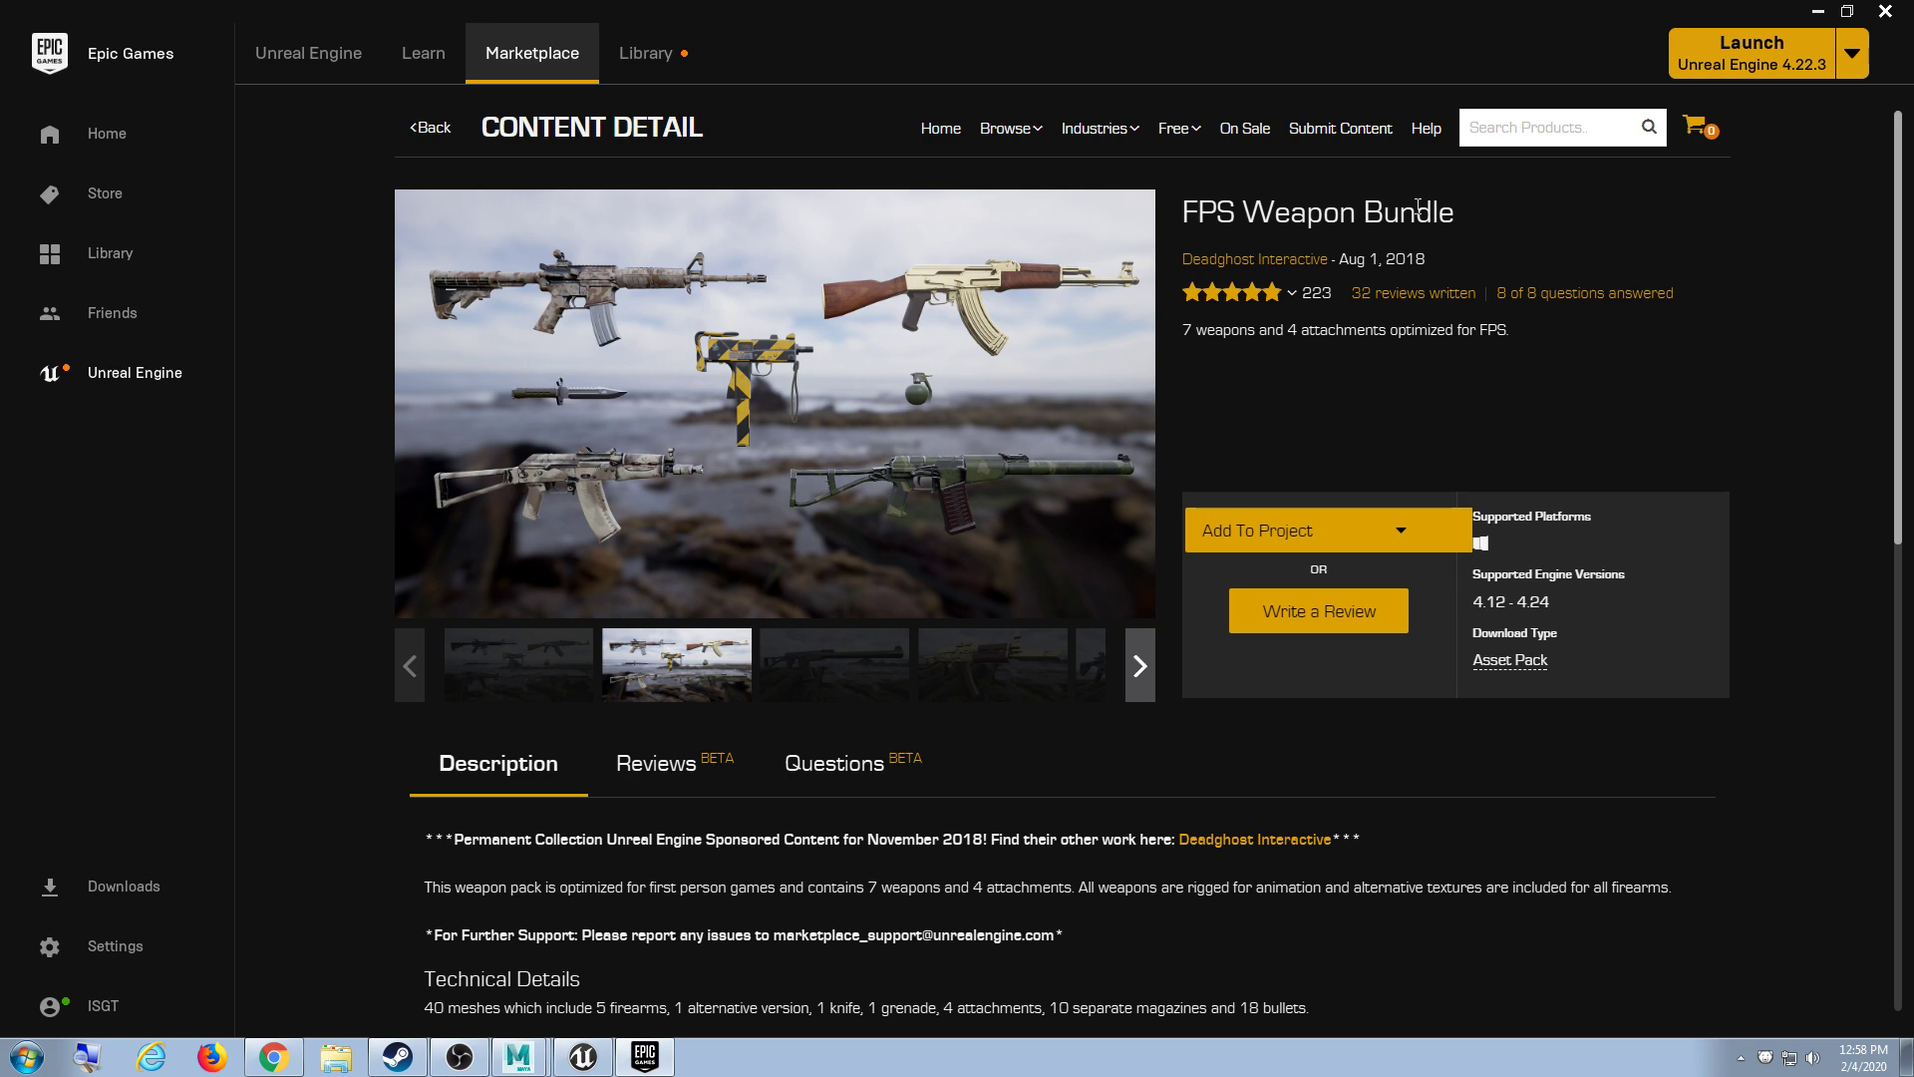
# Step: Switch back to Free3D in the browser and look over the models in the Weapons category
pyautogui.hotkey('alt', 'Tab')
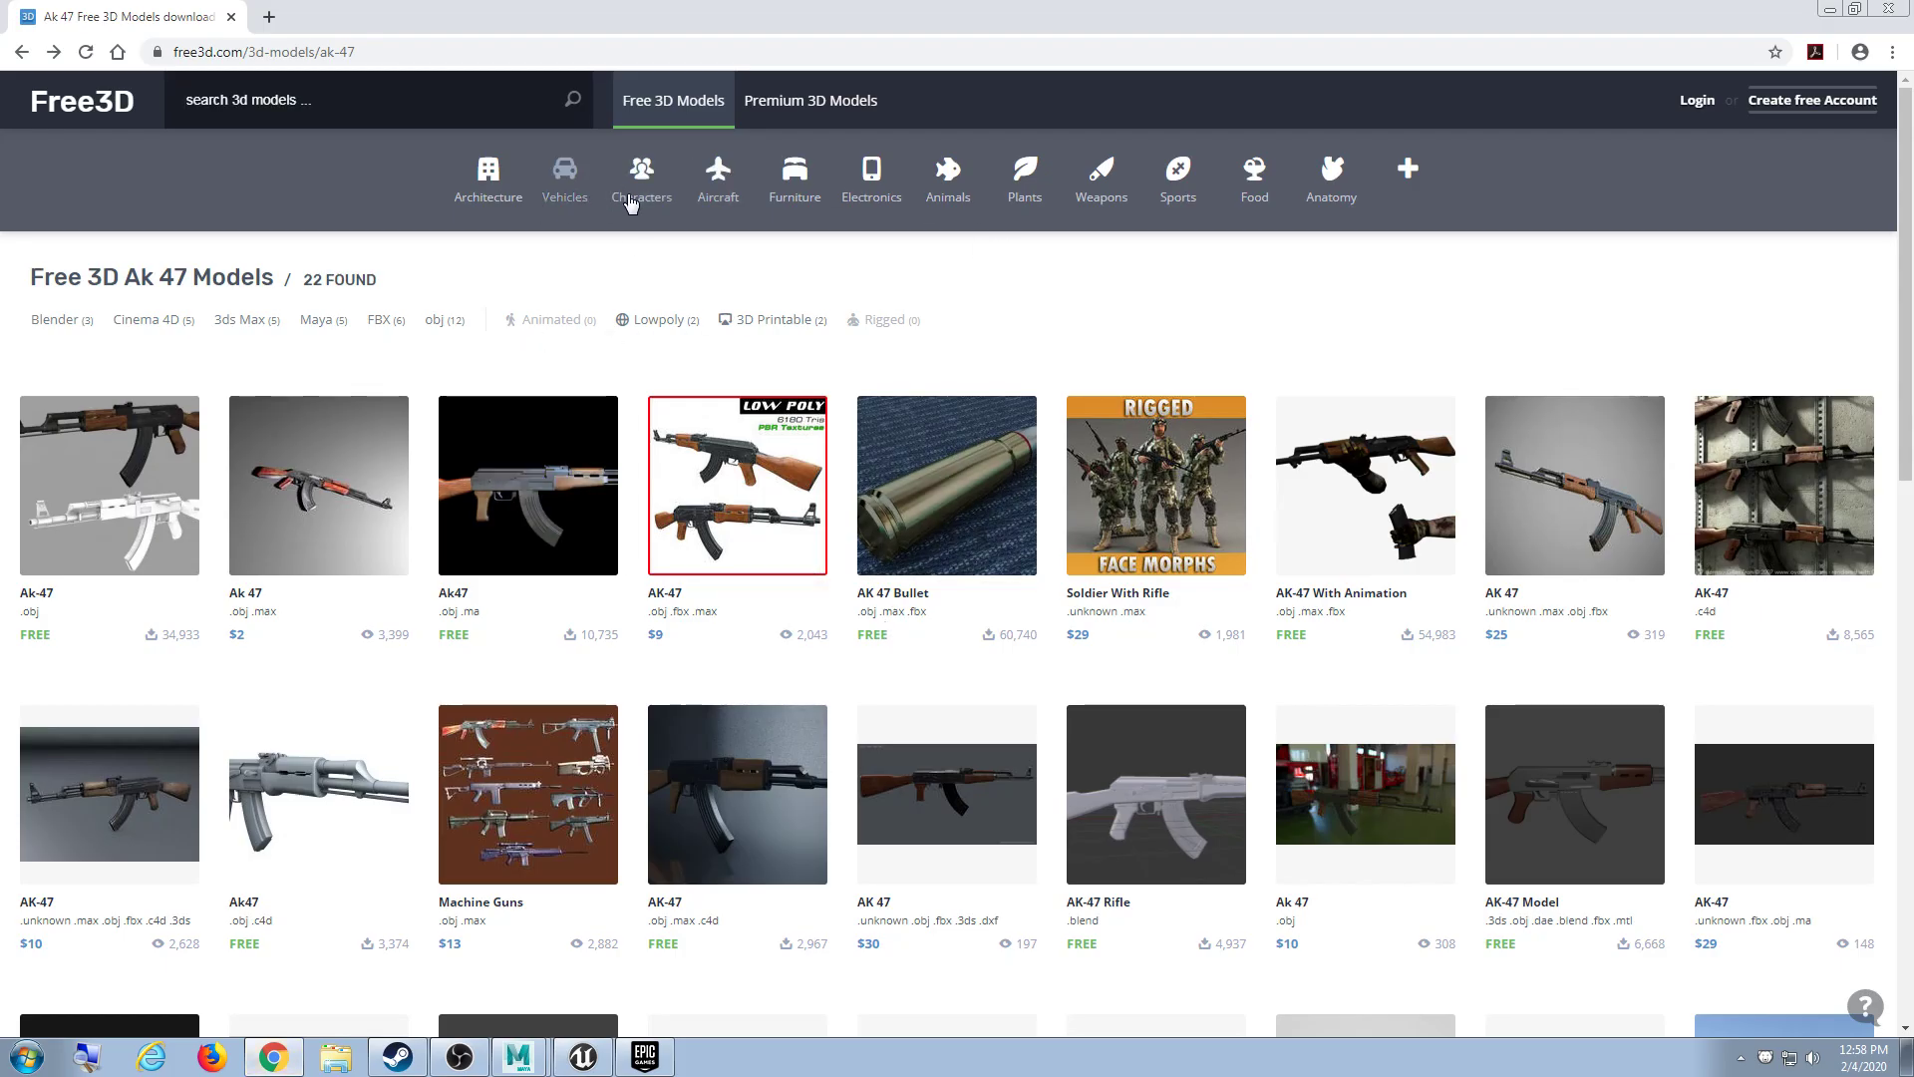
pyautogui.click(1102, 177)
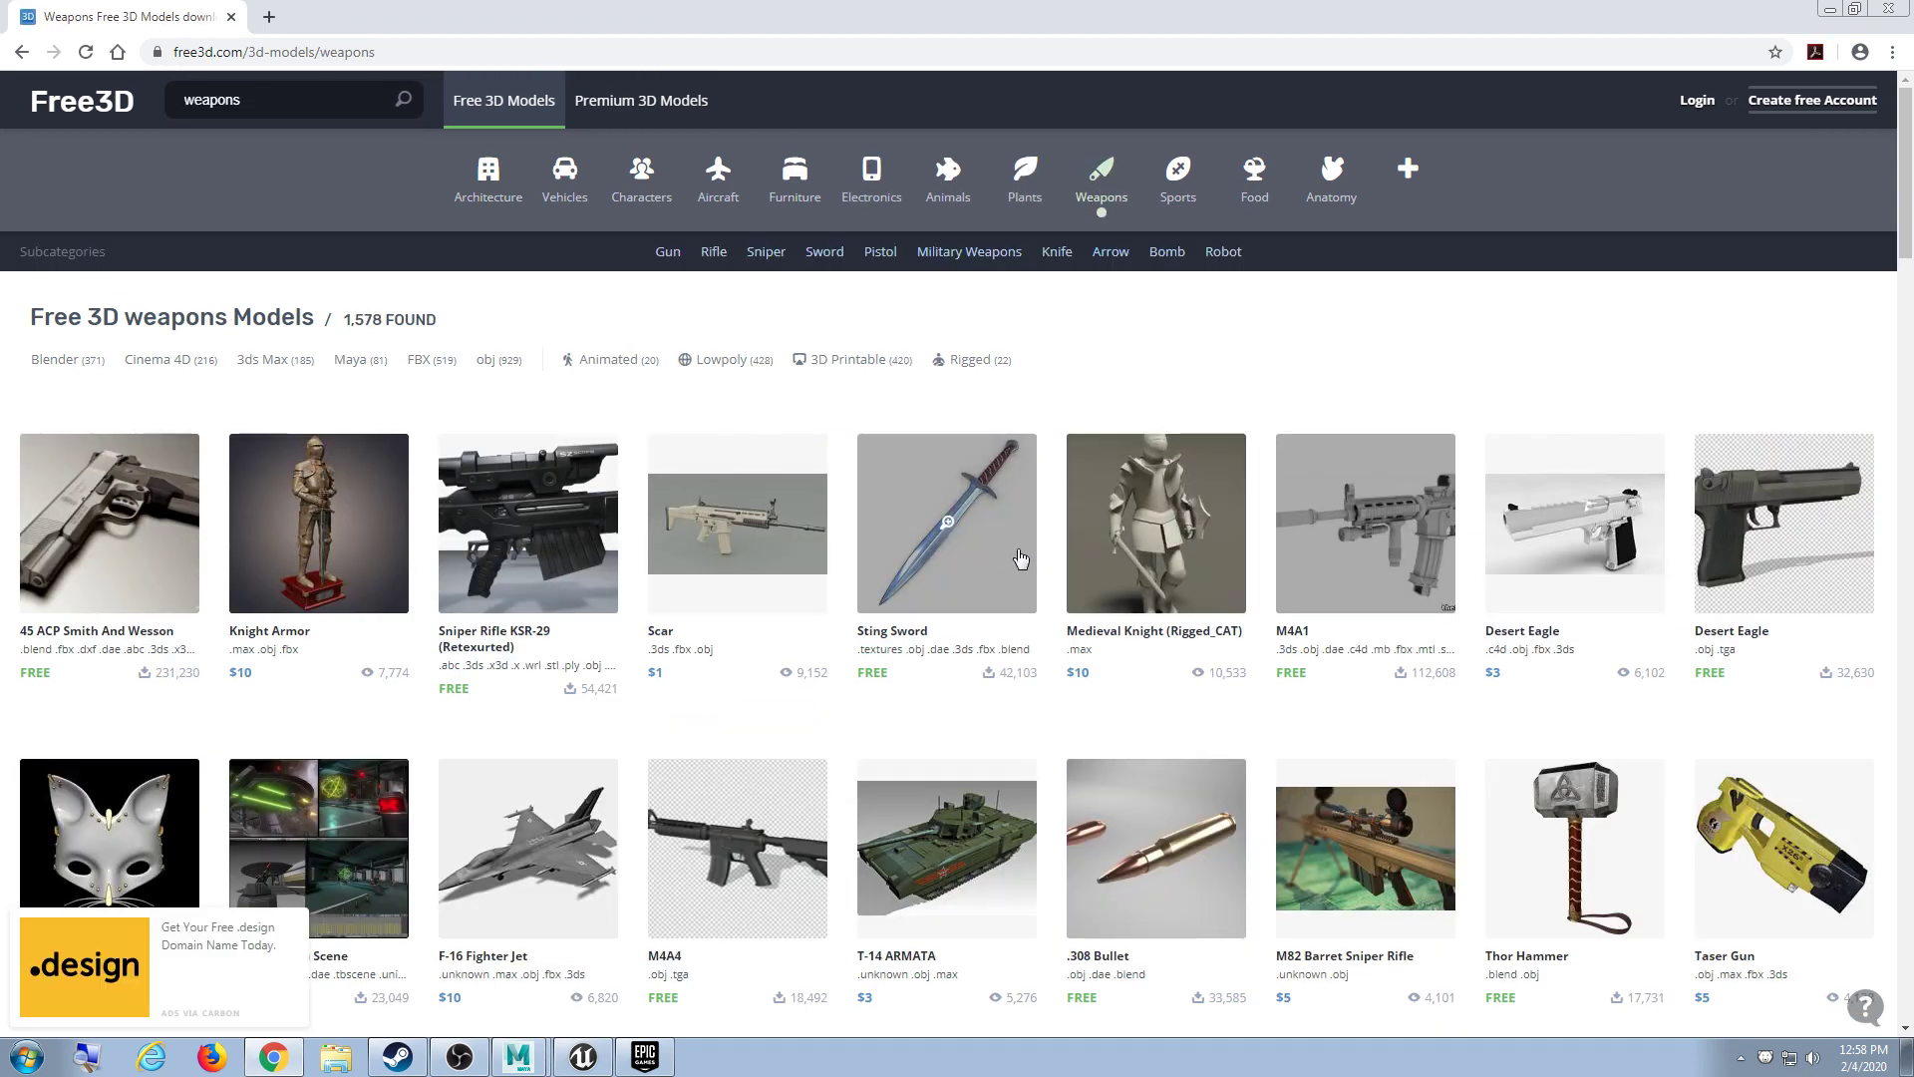
pyautogui.scroll(-4, 1040, 538)
pyautogui.scroll(4, 1040, 538)
# Step: Open the free 45 ACP Smith And Wesson model and examine its preview images, specifications and file formats
pyautogui.click(147, 524)
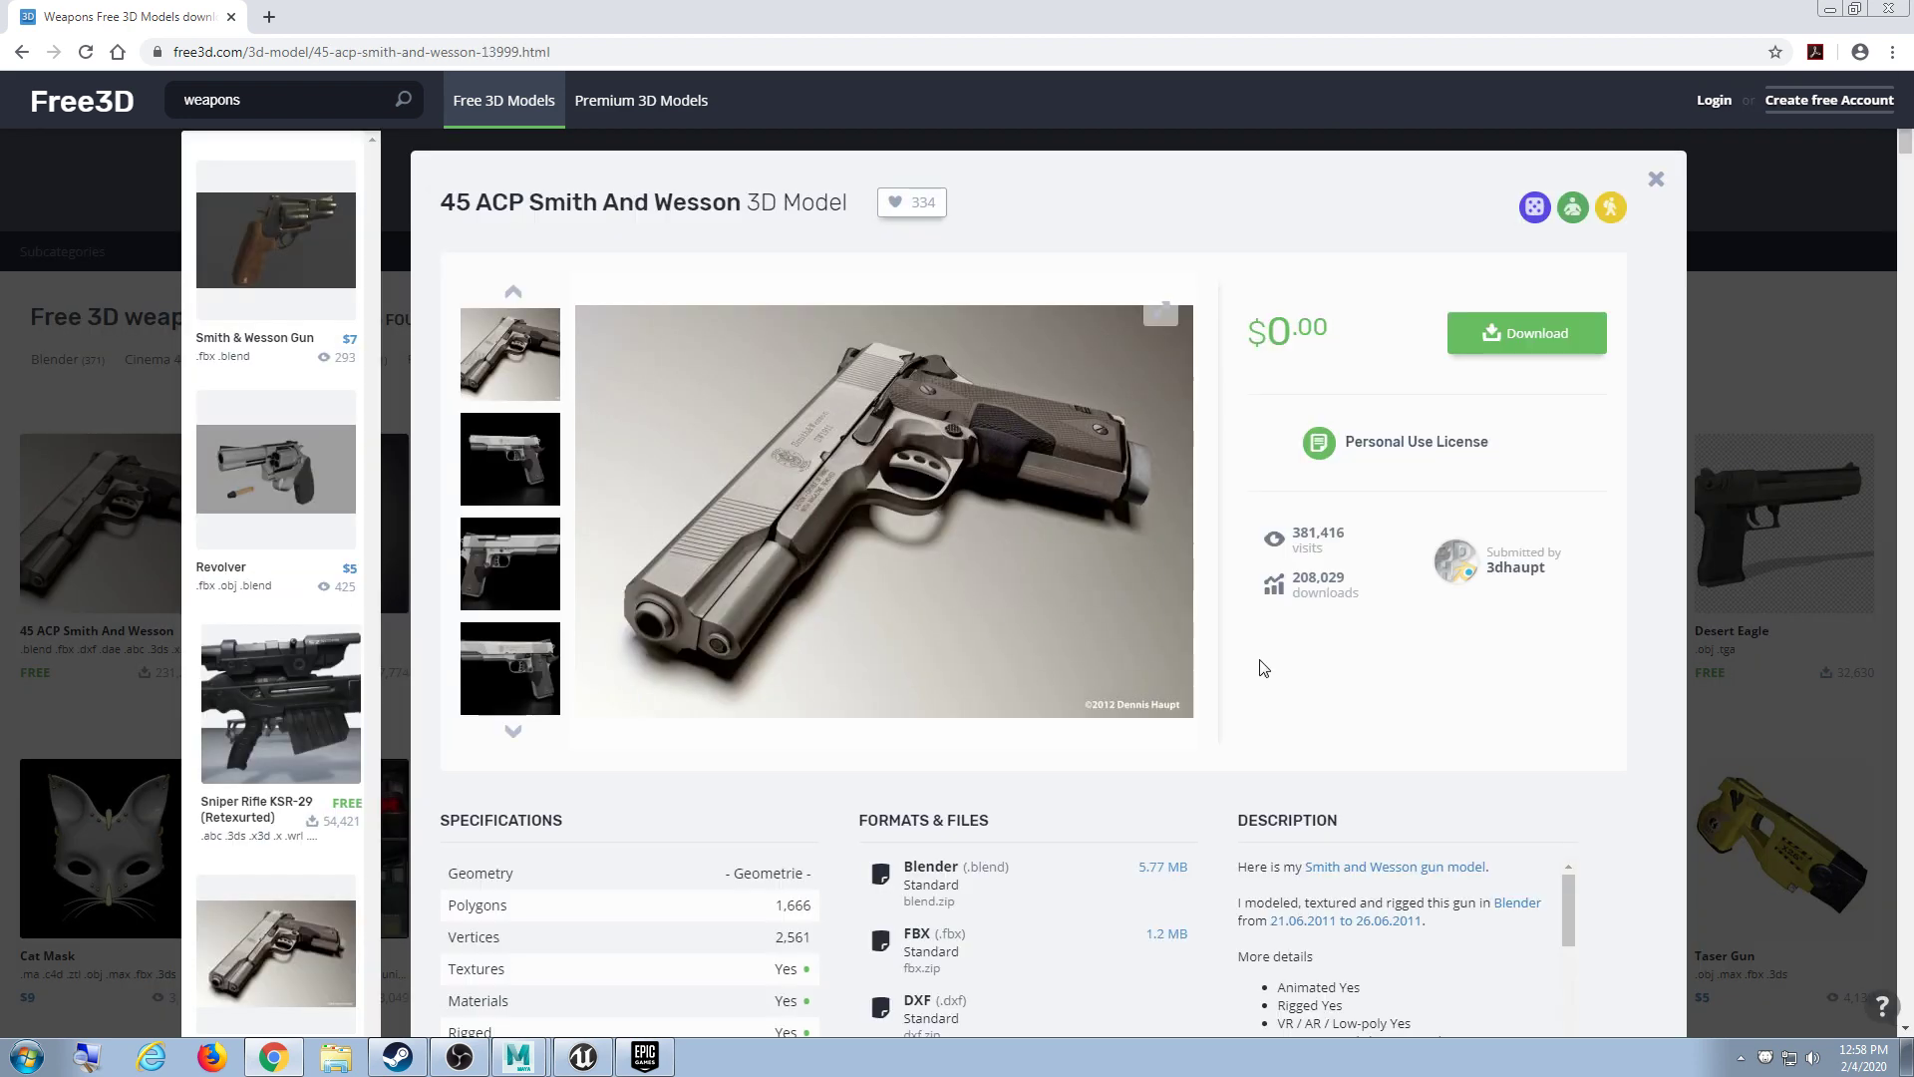
pyautogui.scroll(-2, 1226, 654)
pyautogui.scroll(3, 639, 697)
pyautogui.click(490, 451)
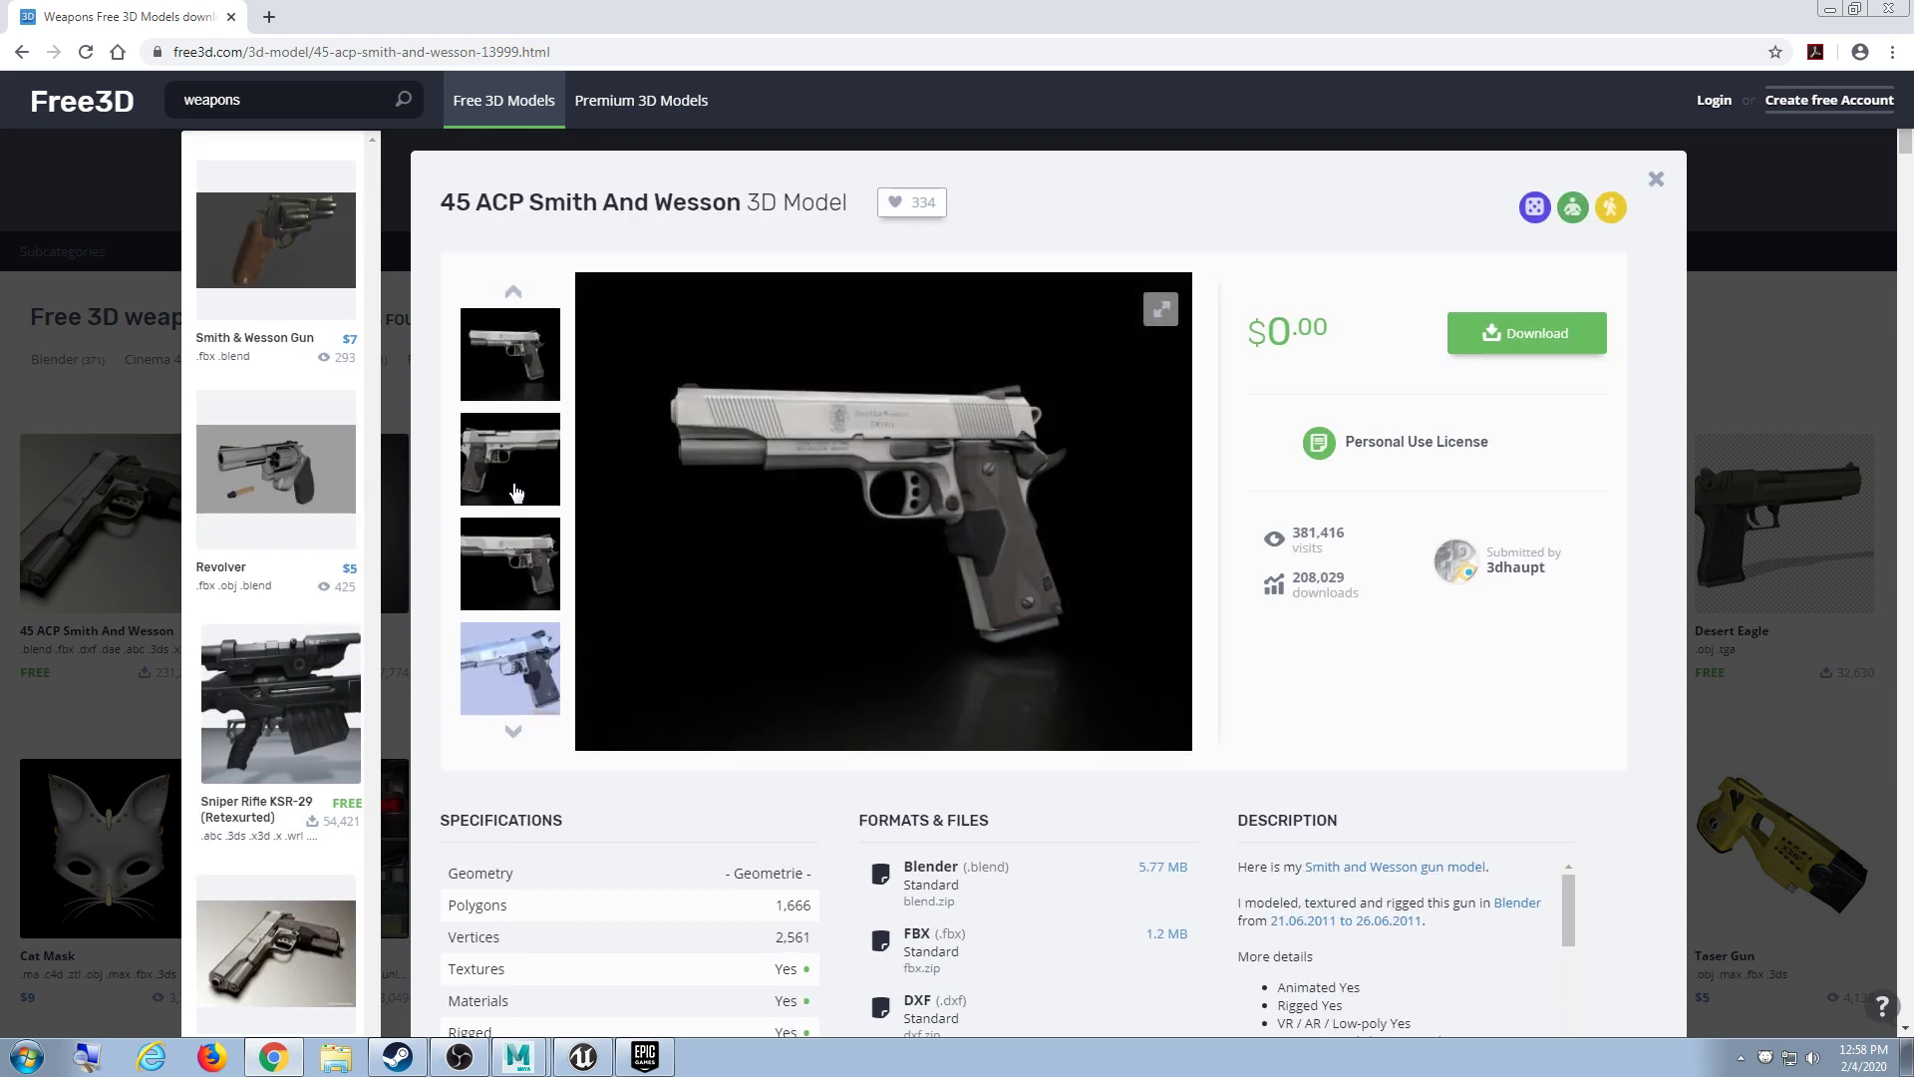
pyautogui.click(516, 492)
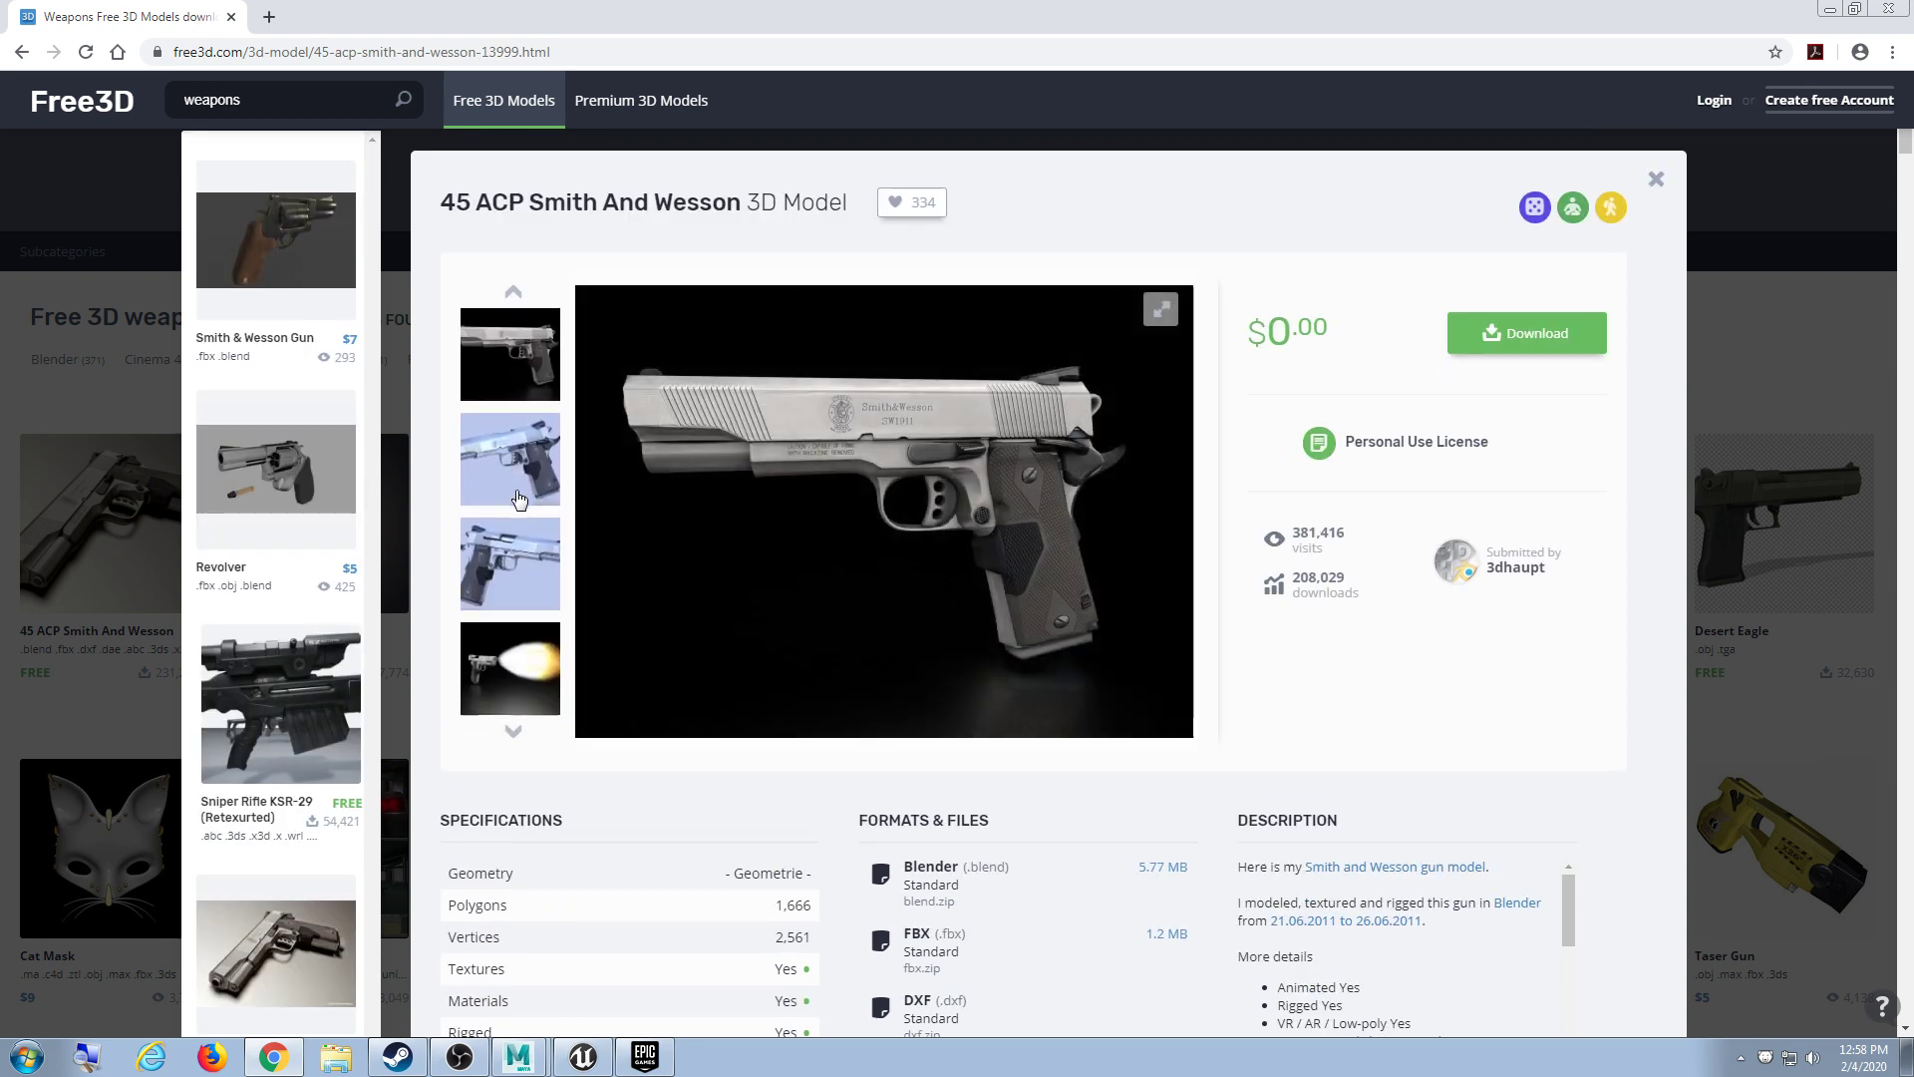
pyautogui.click(515, 546)
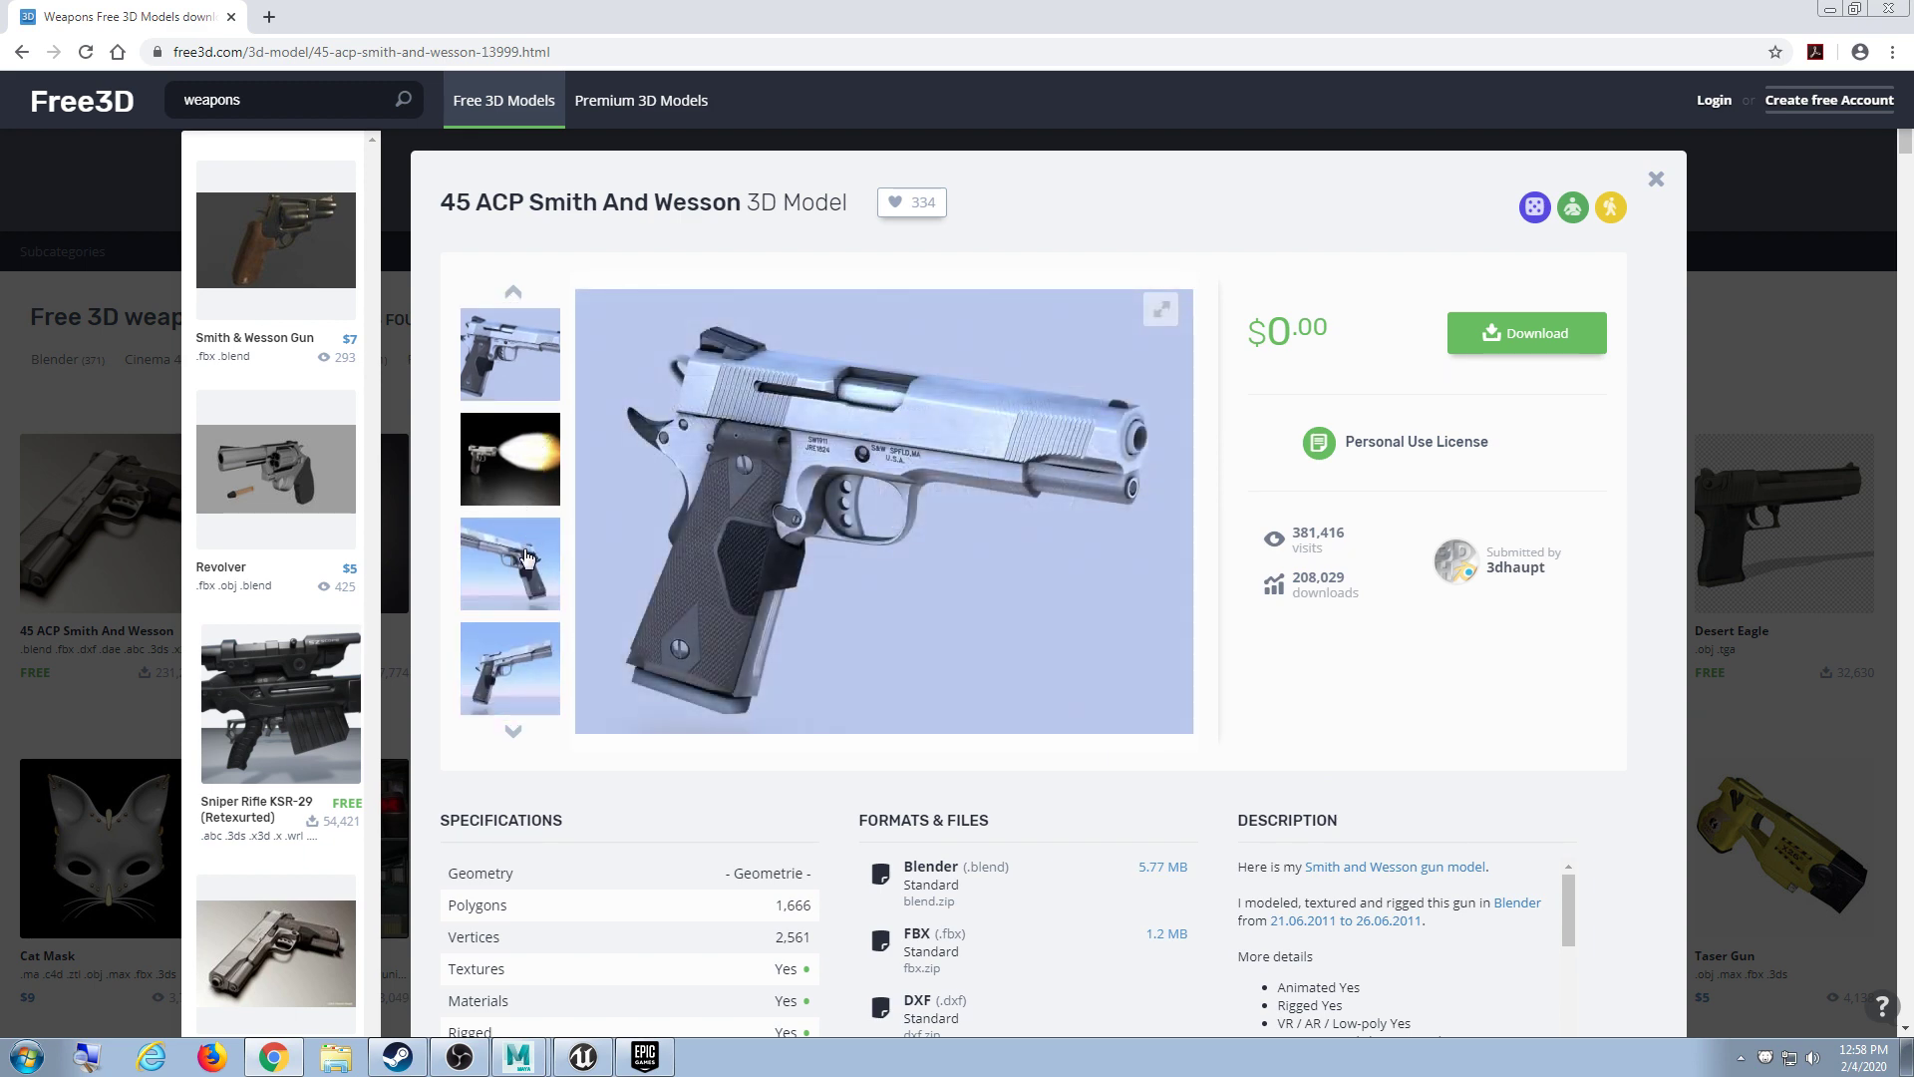
pyautogui.scroll(-2, 528, 557)
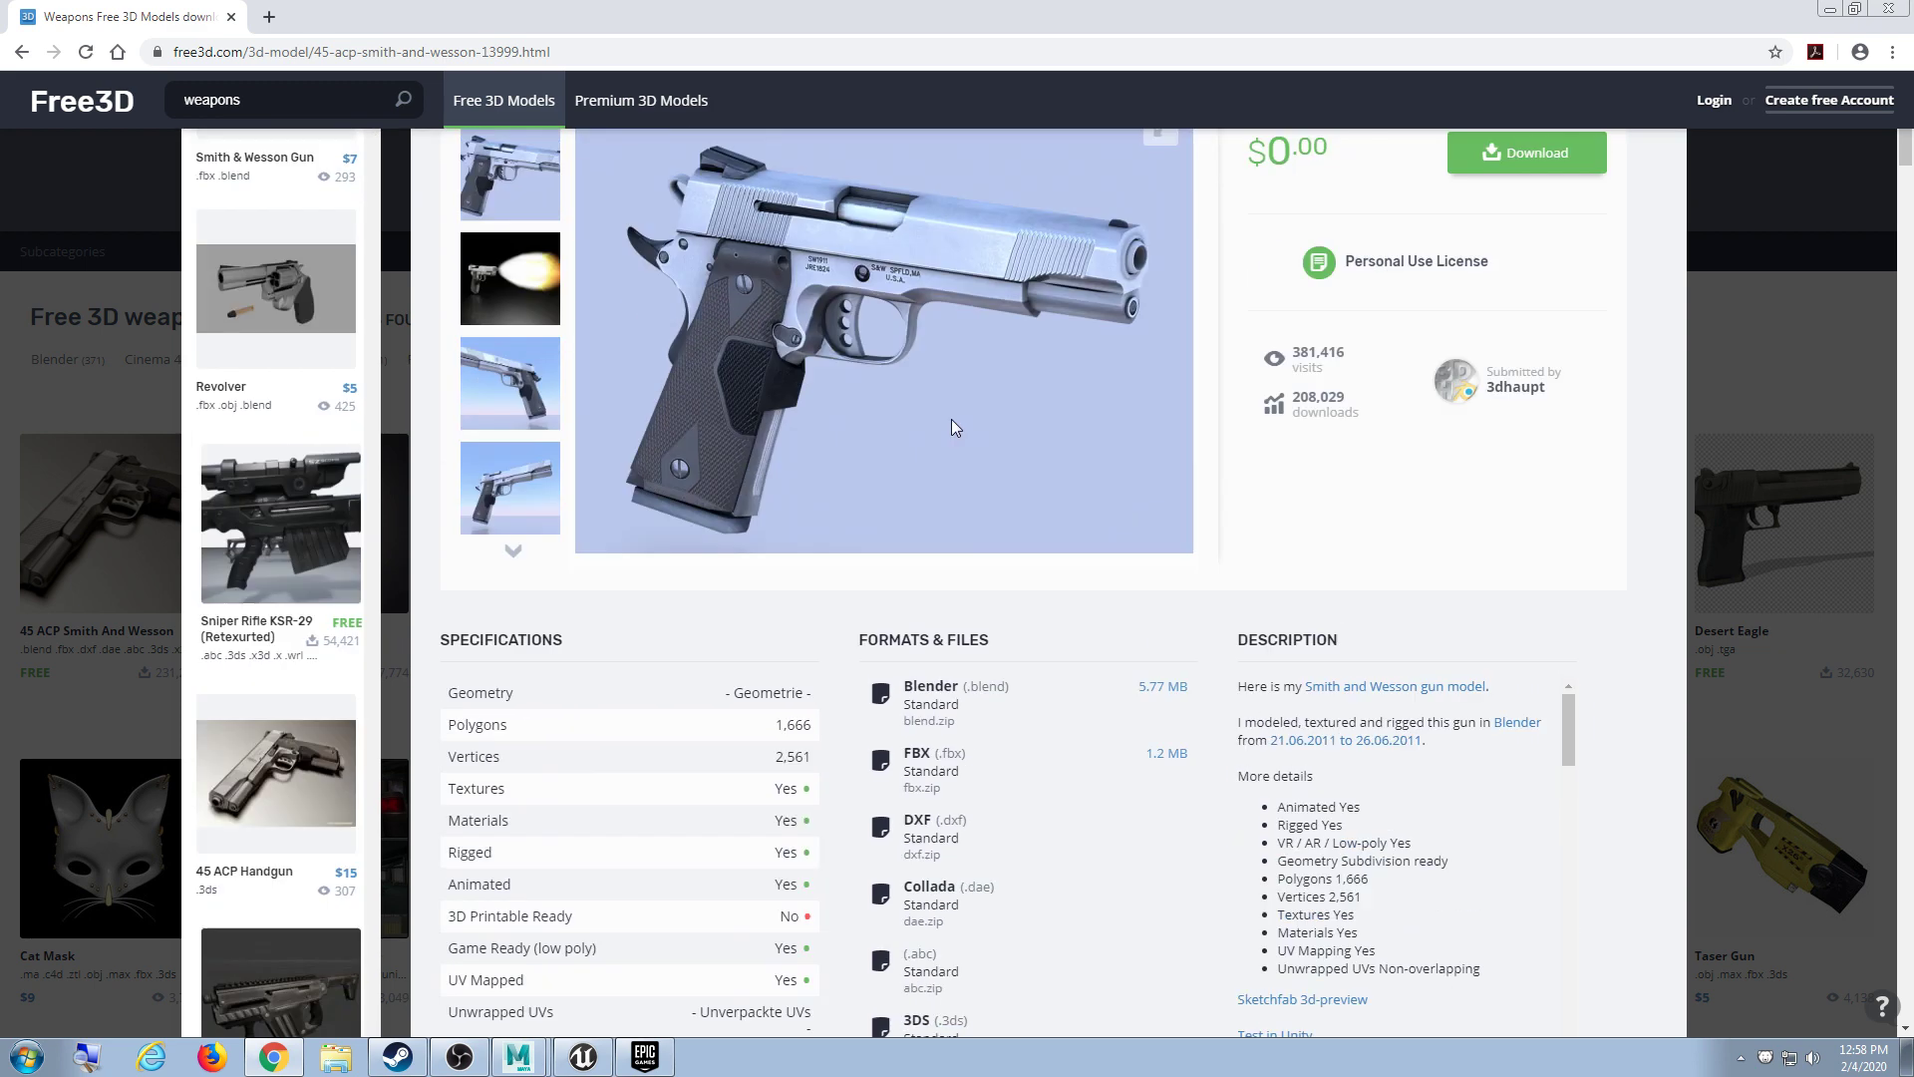
# Step: Download the Maya version of the 45 ACP Smith And Wesson model, 95-ma.zip, from its available files
pyautogui.scroll(2, 951, 419)
pyautogui.click(1473, 339)
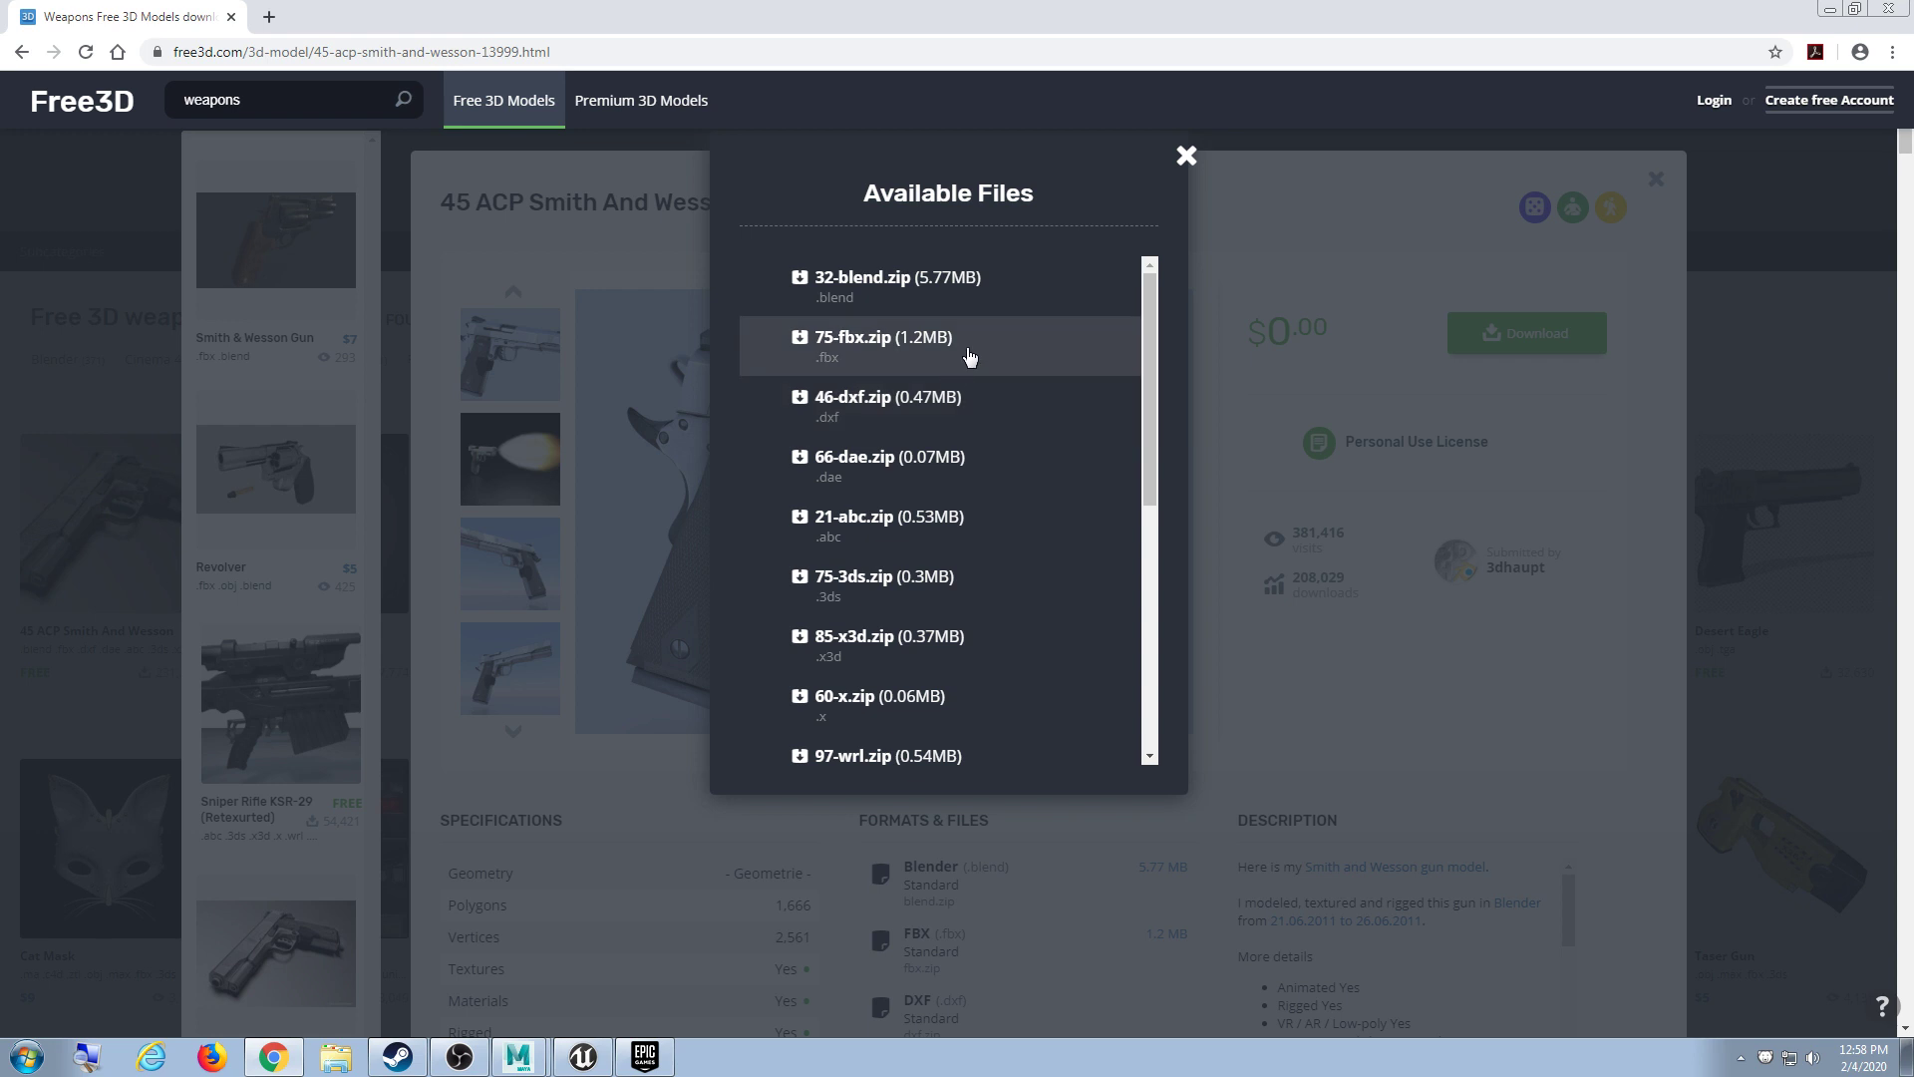
pyautogui.scroll(-4, 945, 519)
pyautogui.scroll(-2, 944, 520)
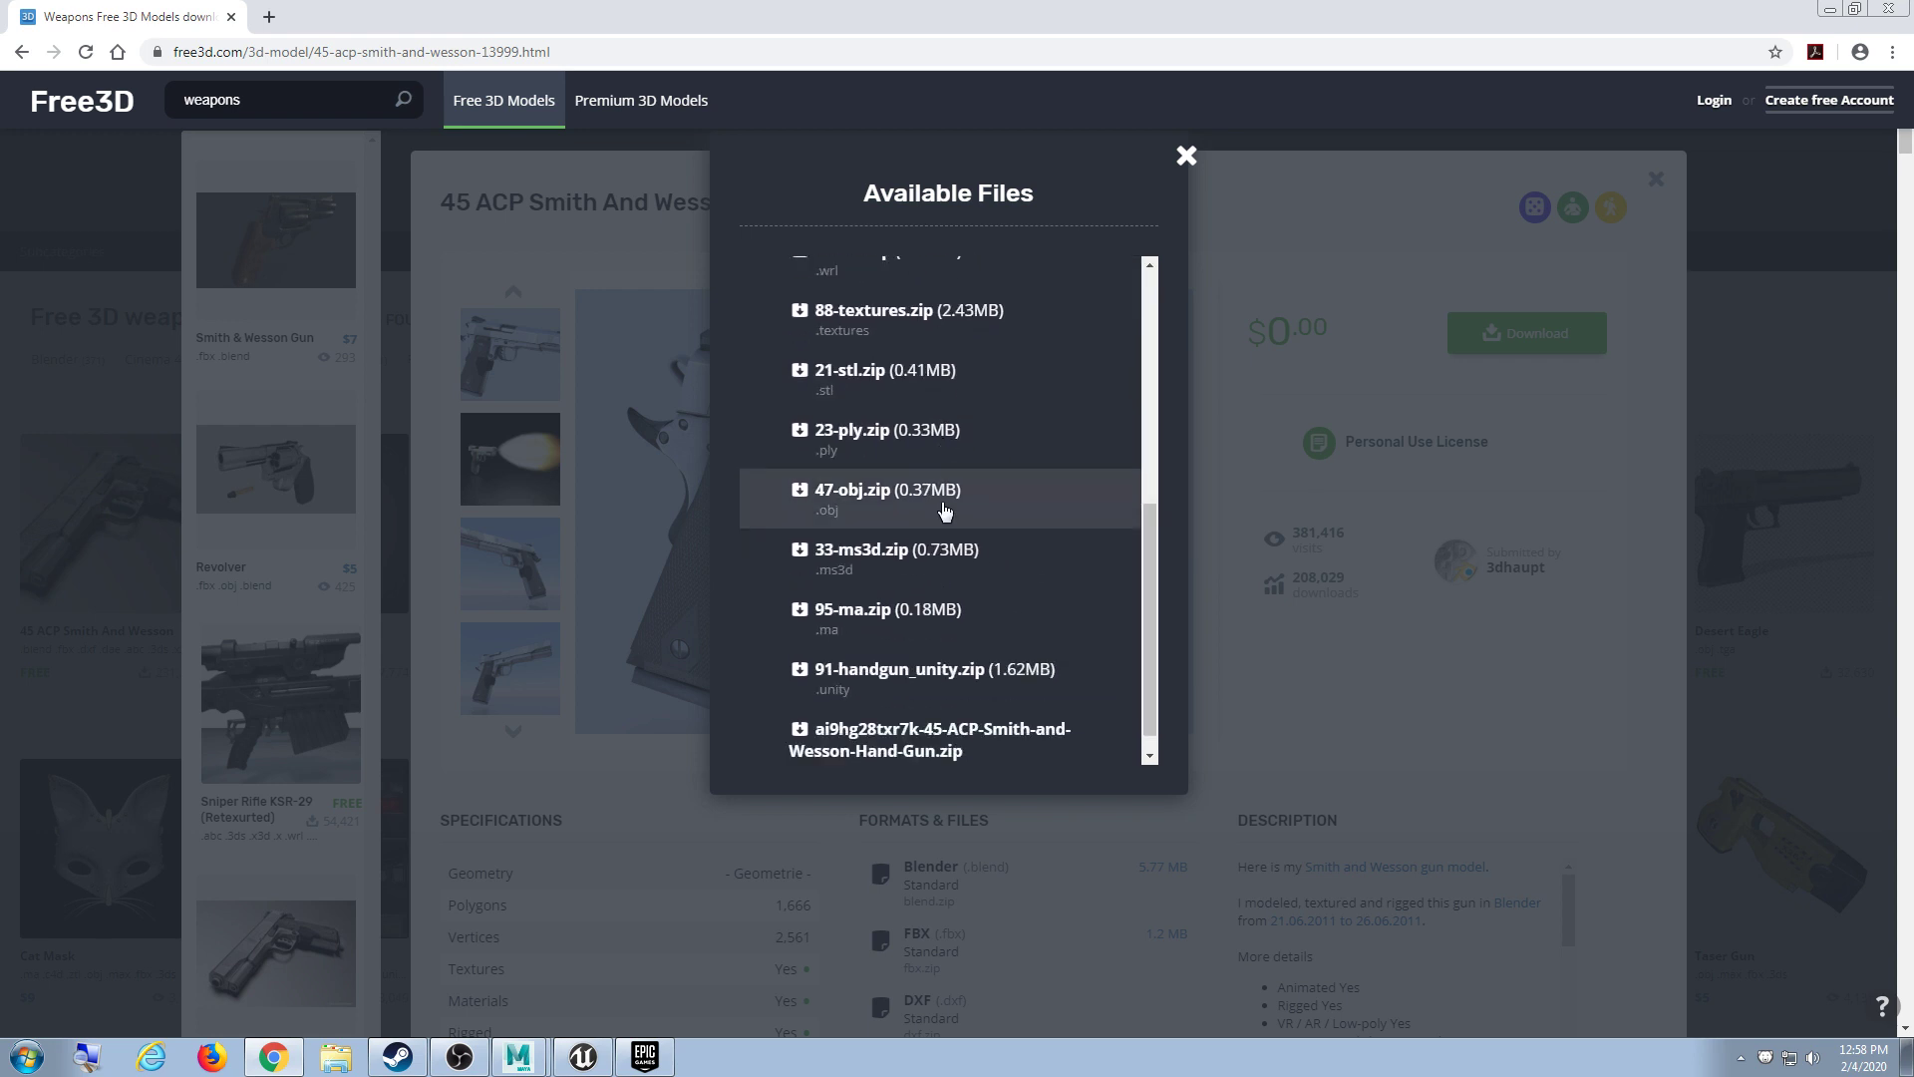
pyautogui.moveTo(1150, 602); pyautogui.dragTo(1177, 335)
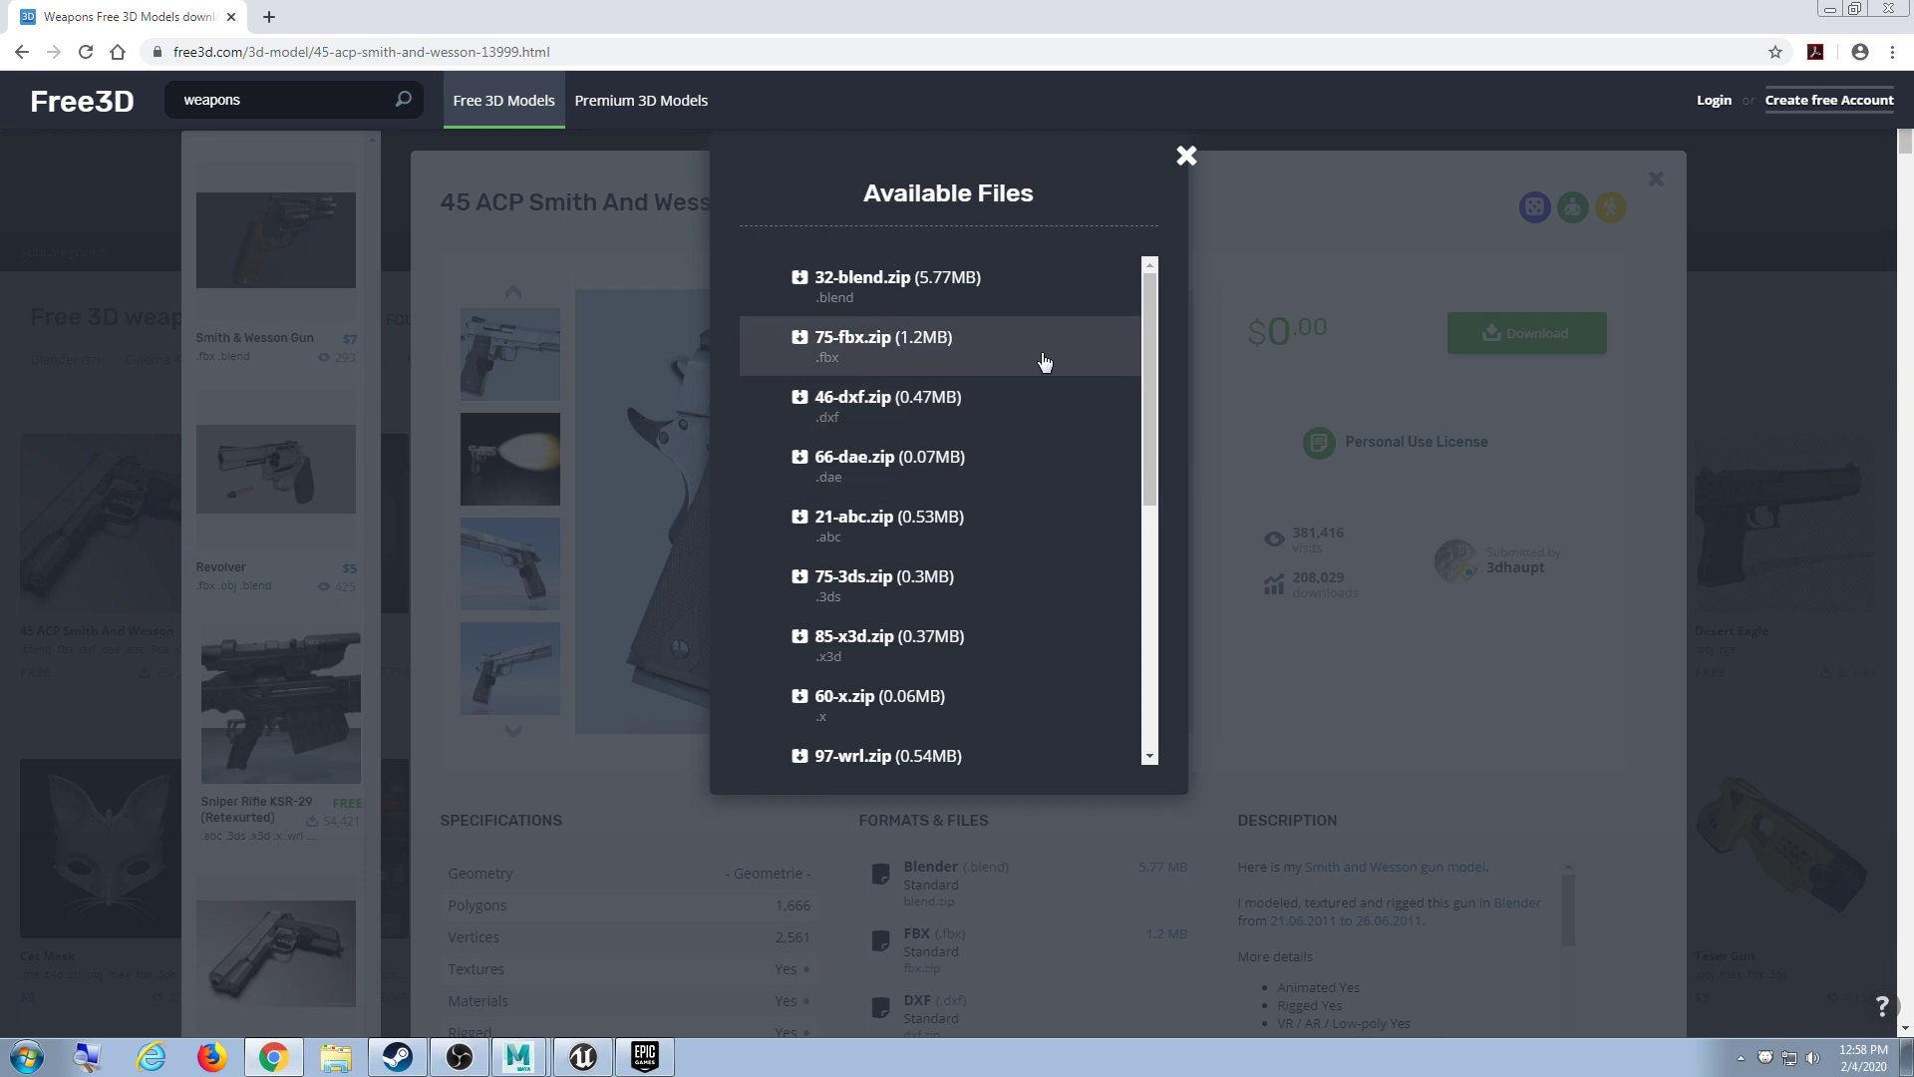
pyautogui.moveTo(1153, 467); pyautogui.dragTo(1156, 750)
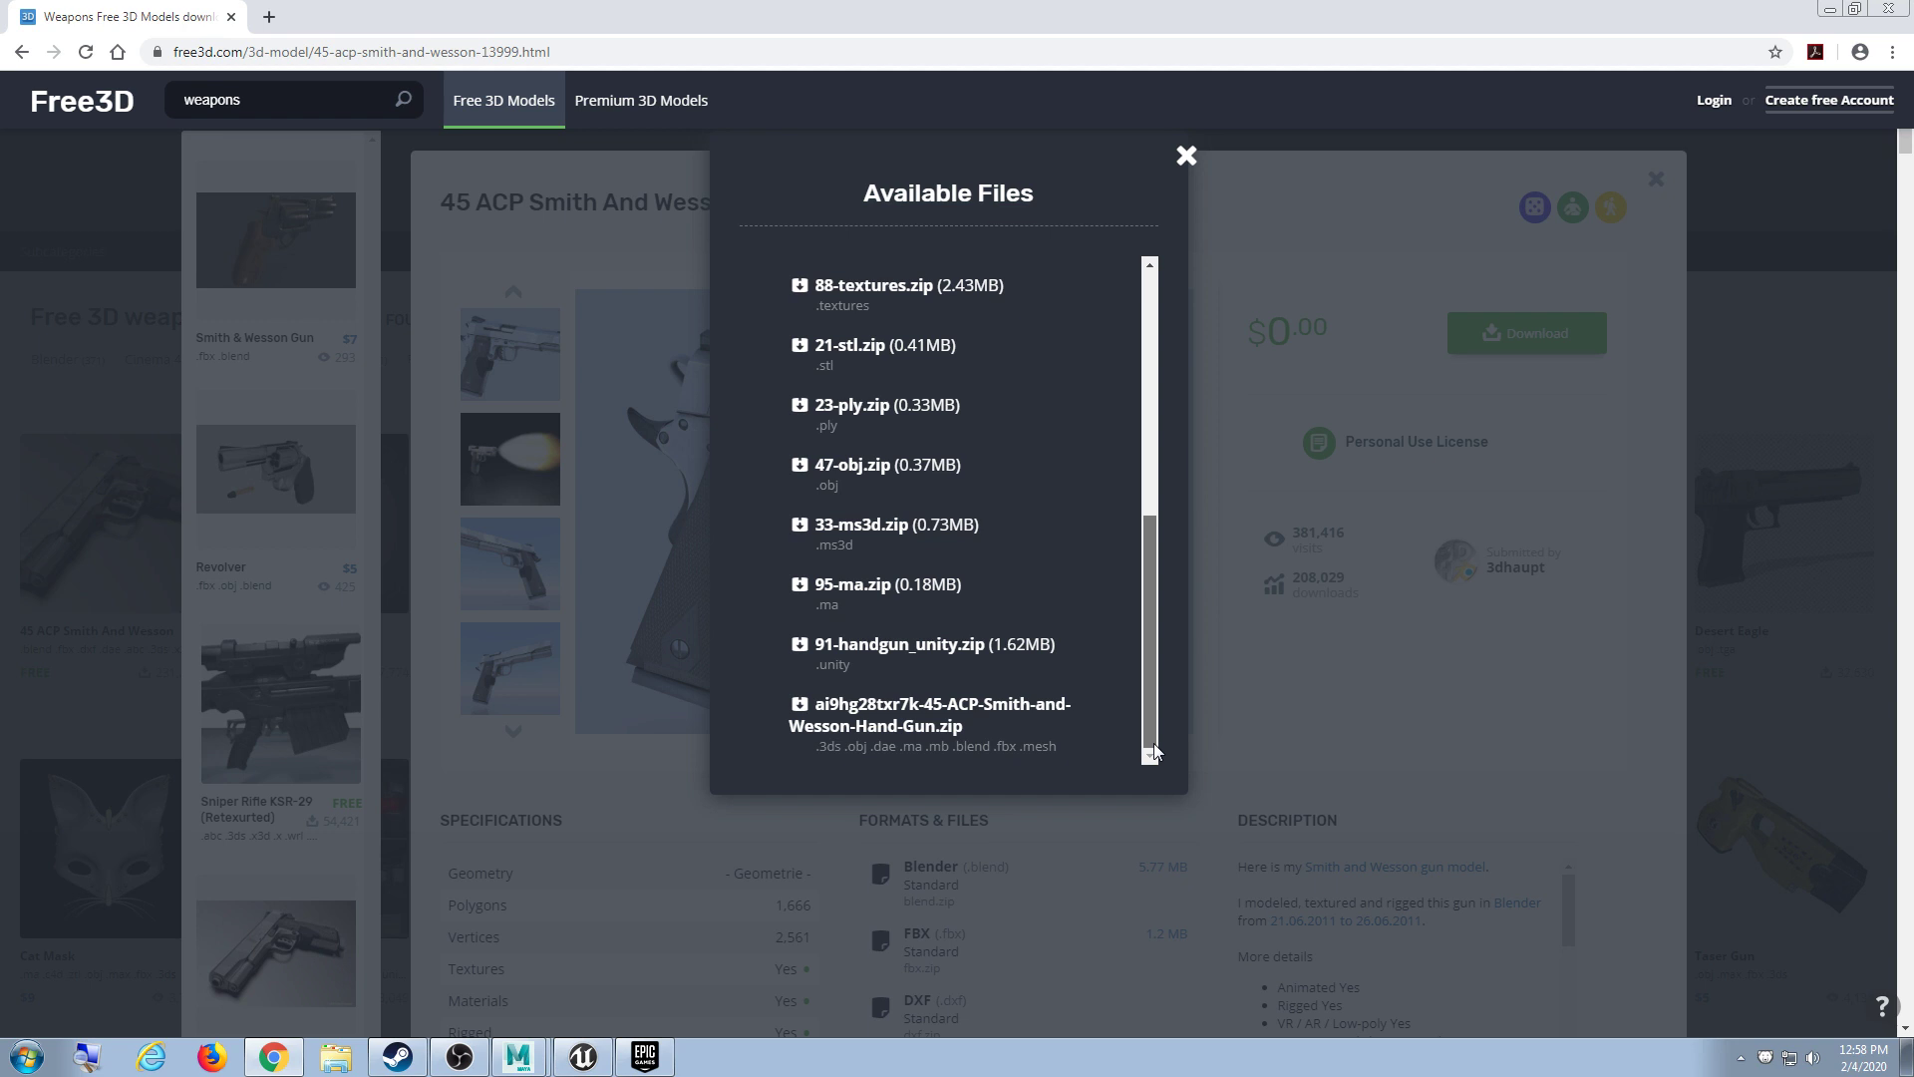
pyautogui.click(977, 587)
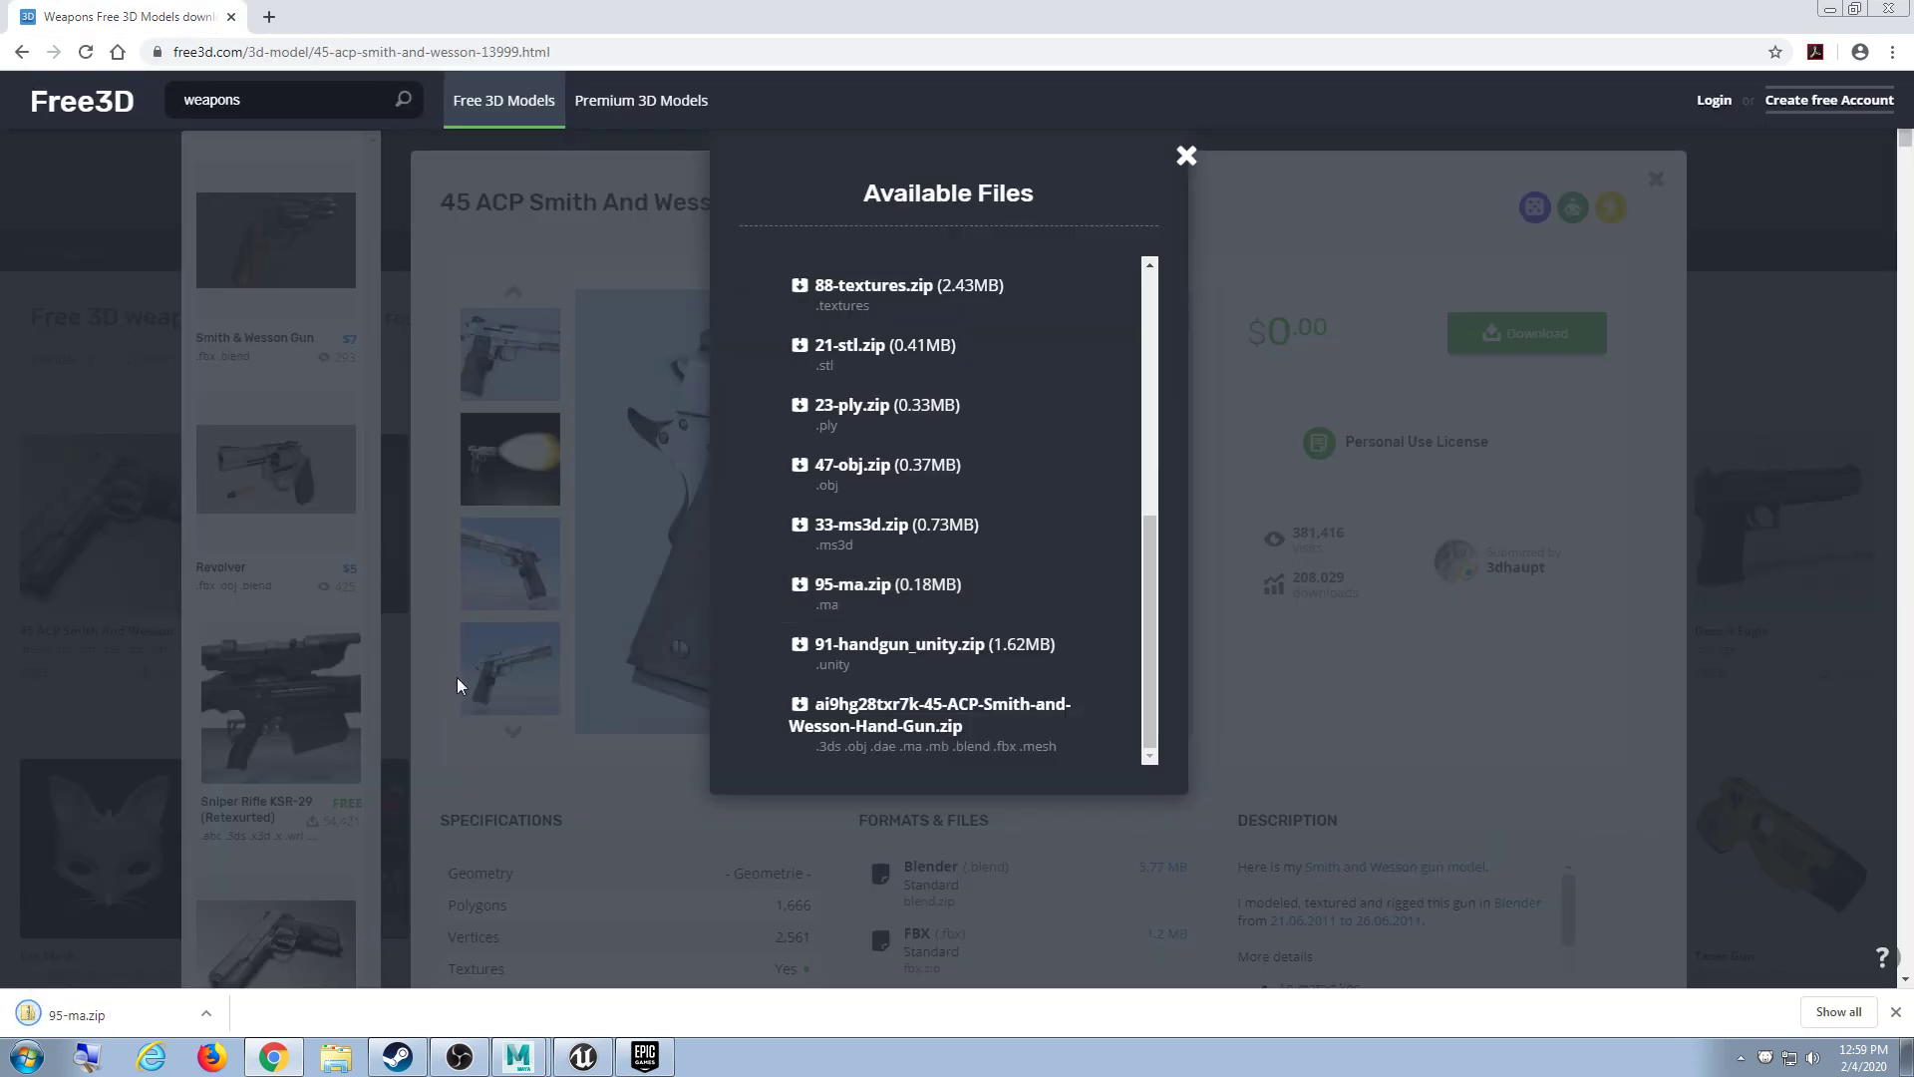
# Step: Show the downloaded 95-ma.zip in its folder and minimize the browser and launcher windows covering it
pyautogui.click(206, 1014)
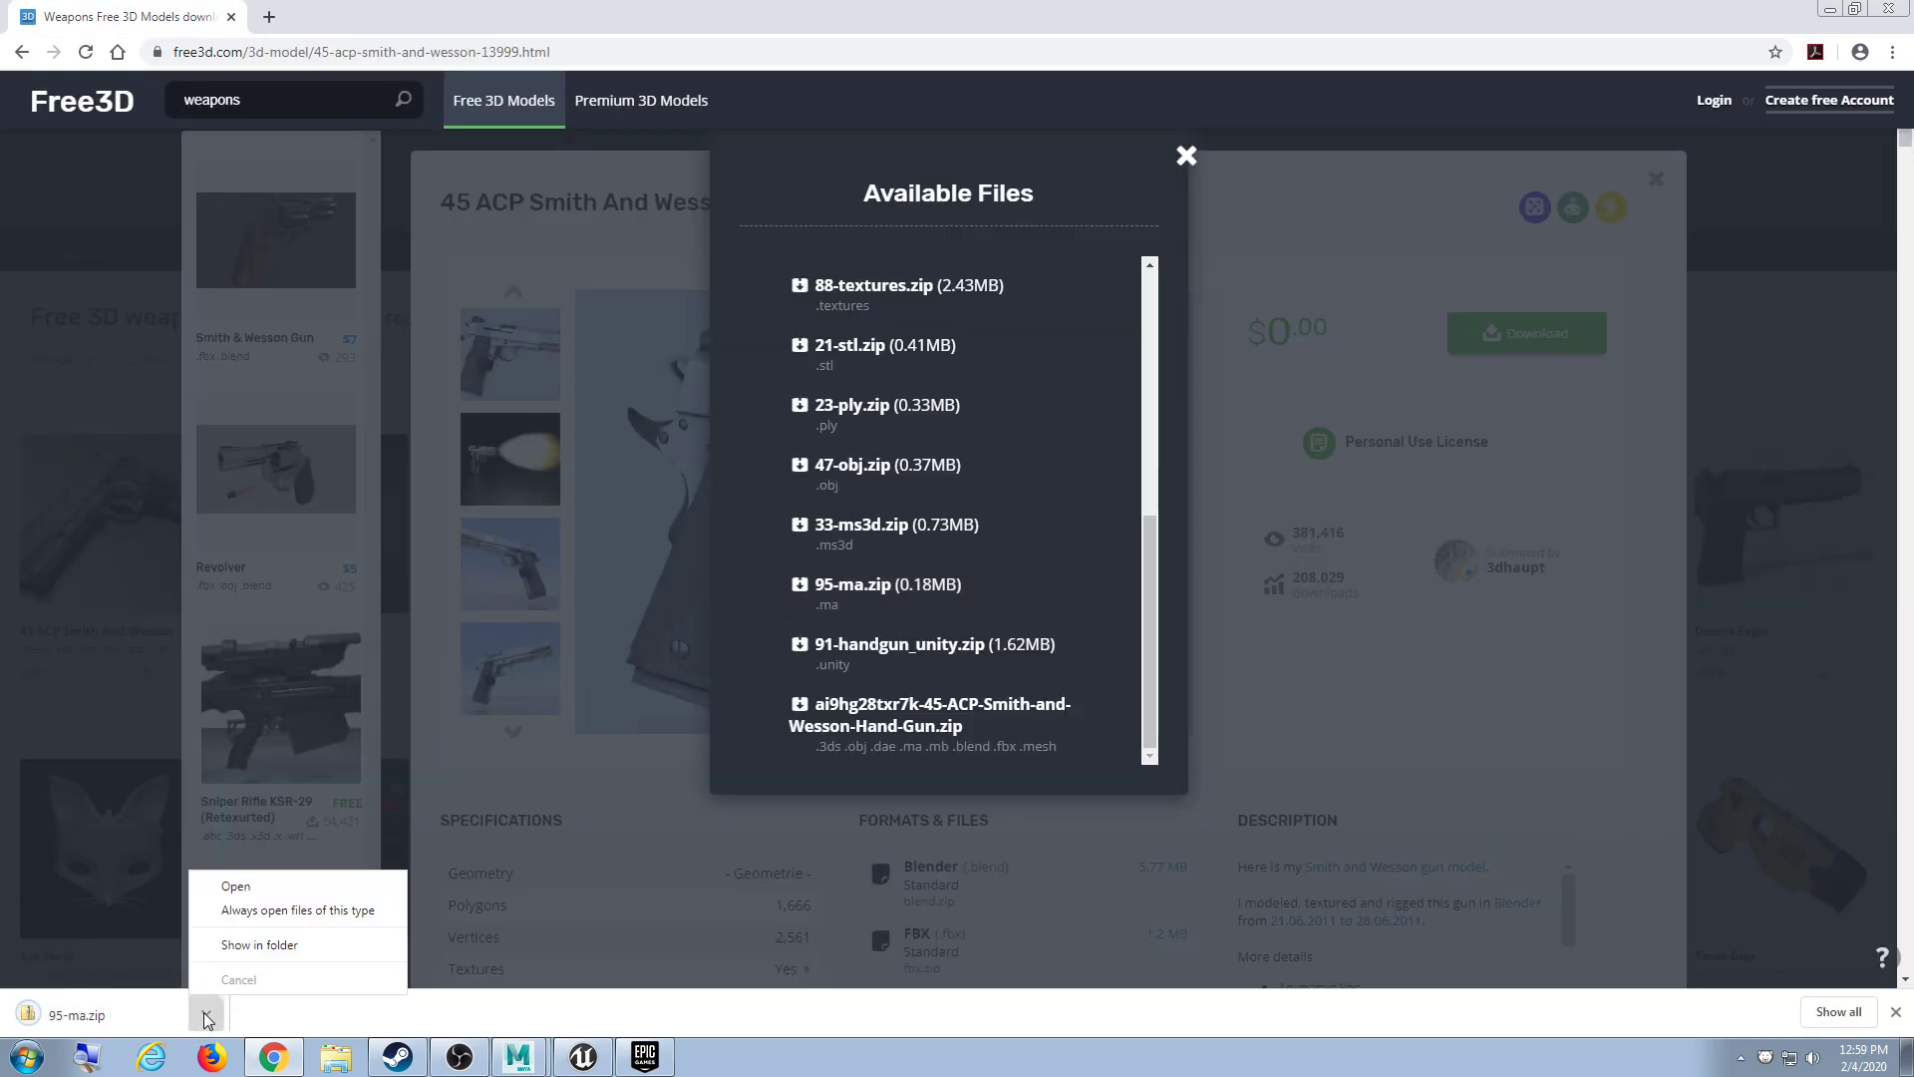
pyautogui.click(244, 948)
pyautogui.click(1785, 15)
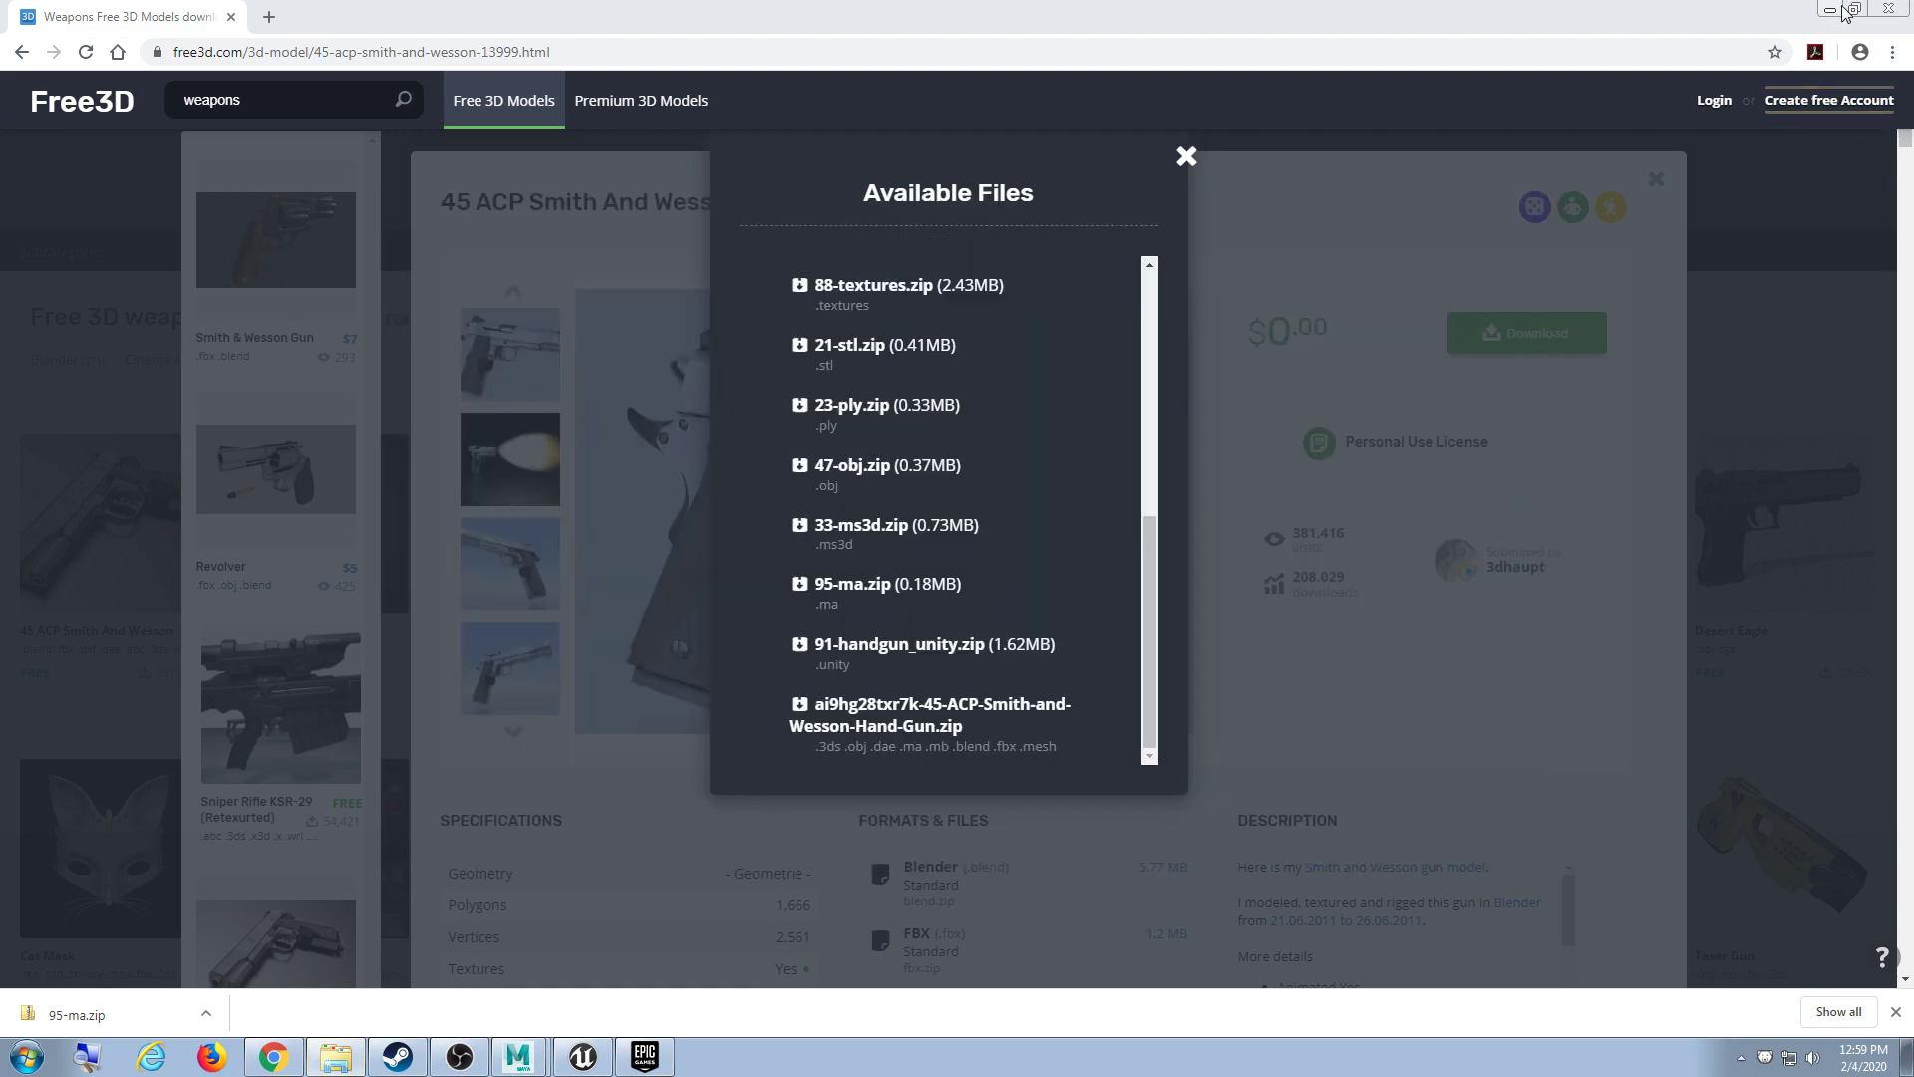
pyautogui.click(1829, 9)
pyautogui.click(1787, 10)
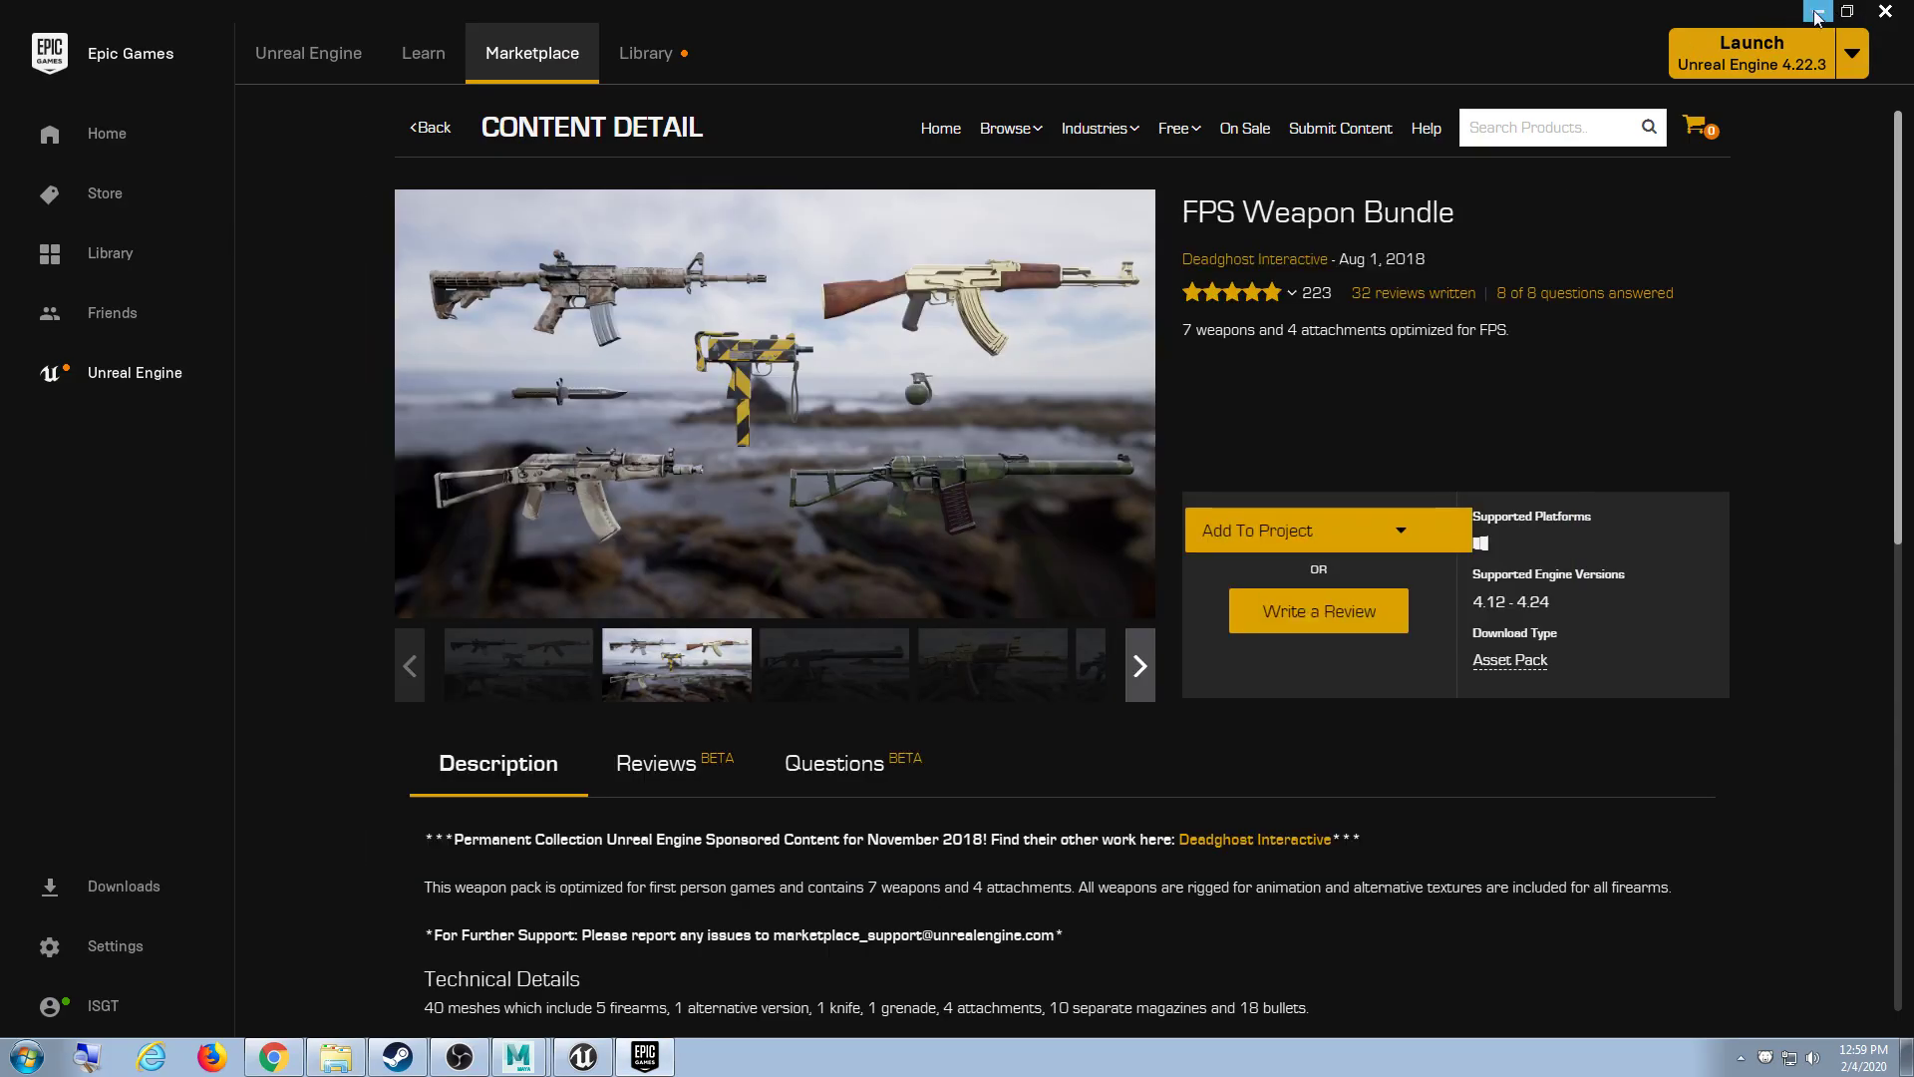
pyautogui.click(1818, 11)
pyautogui.moveTo(1276, 210); pyautogui.dragTo(1548, 130)
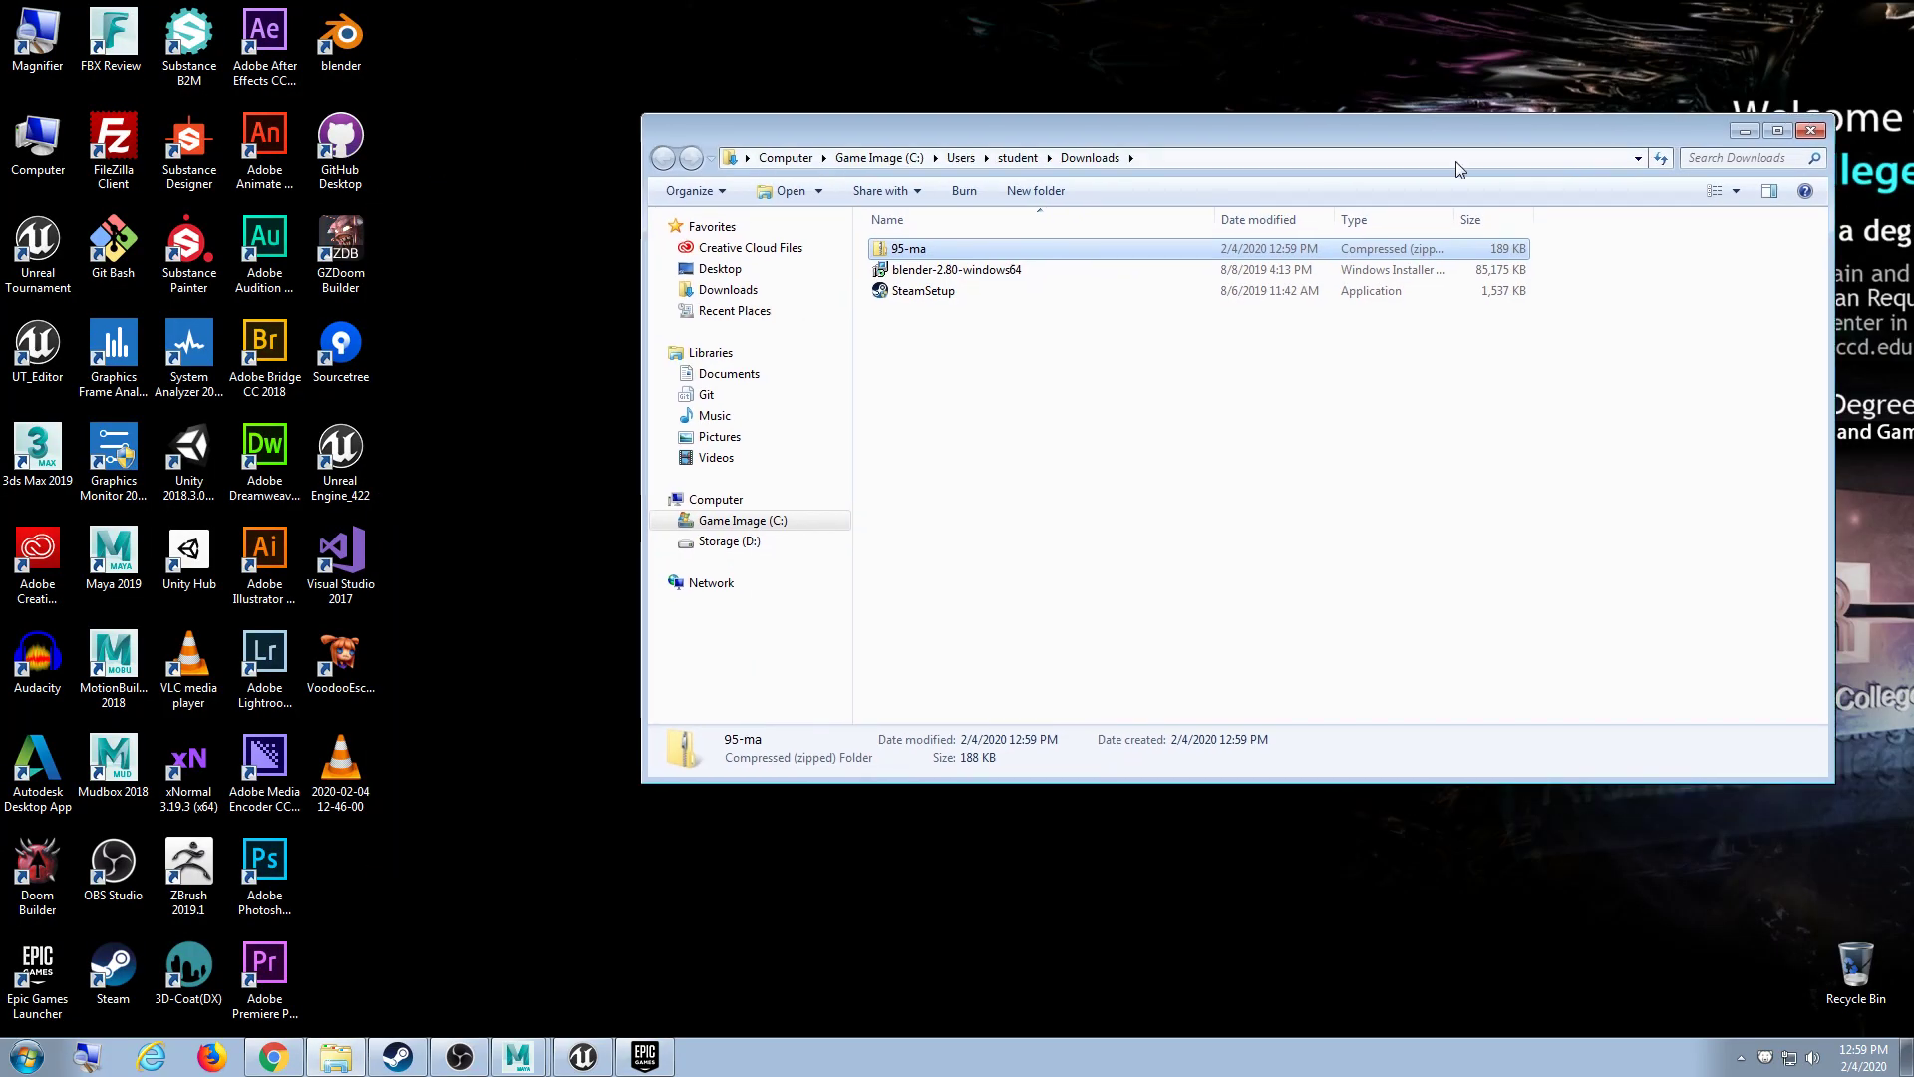
# Step: Extract the 95-ma archive to C:\Users\student\Downloads\95-ma and open its ma folder to see the full path
pyautogui.rightClick(935, 249)
pyautogui.click(996, 304)
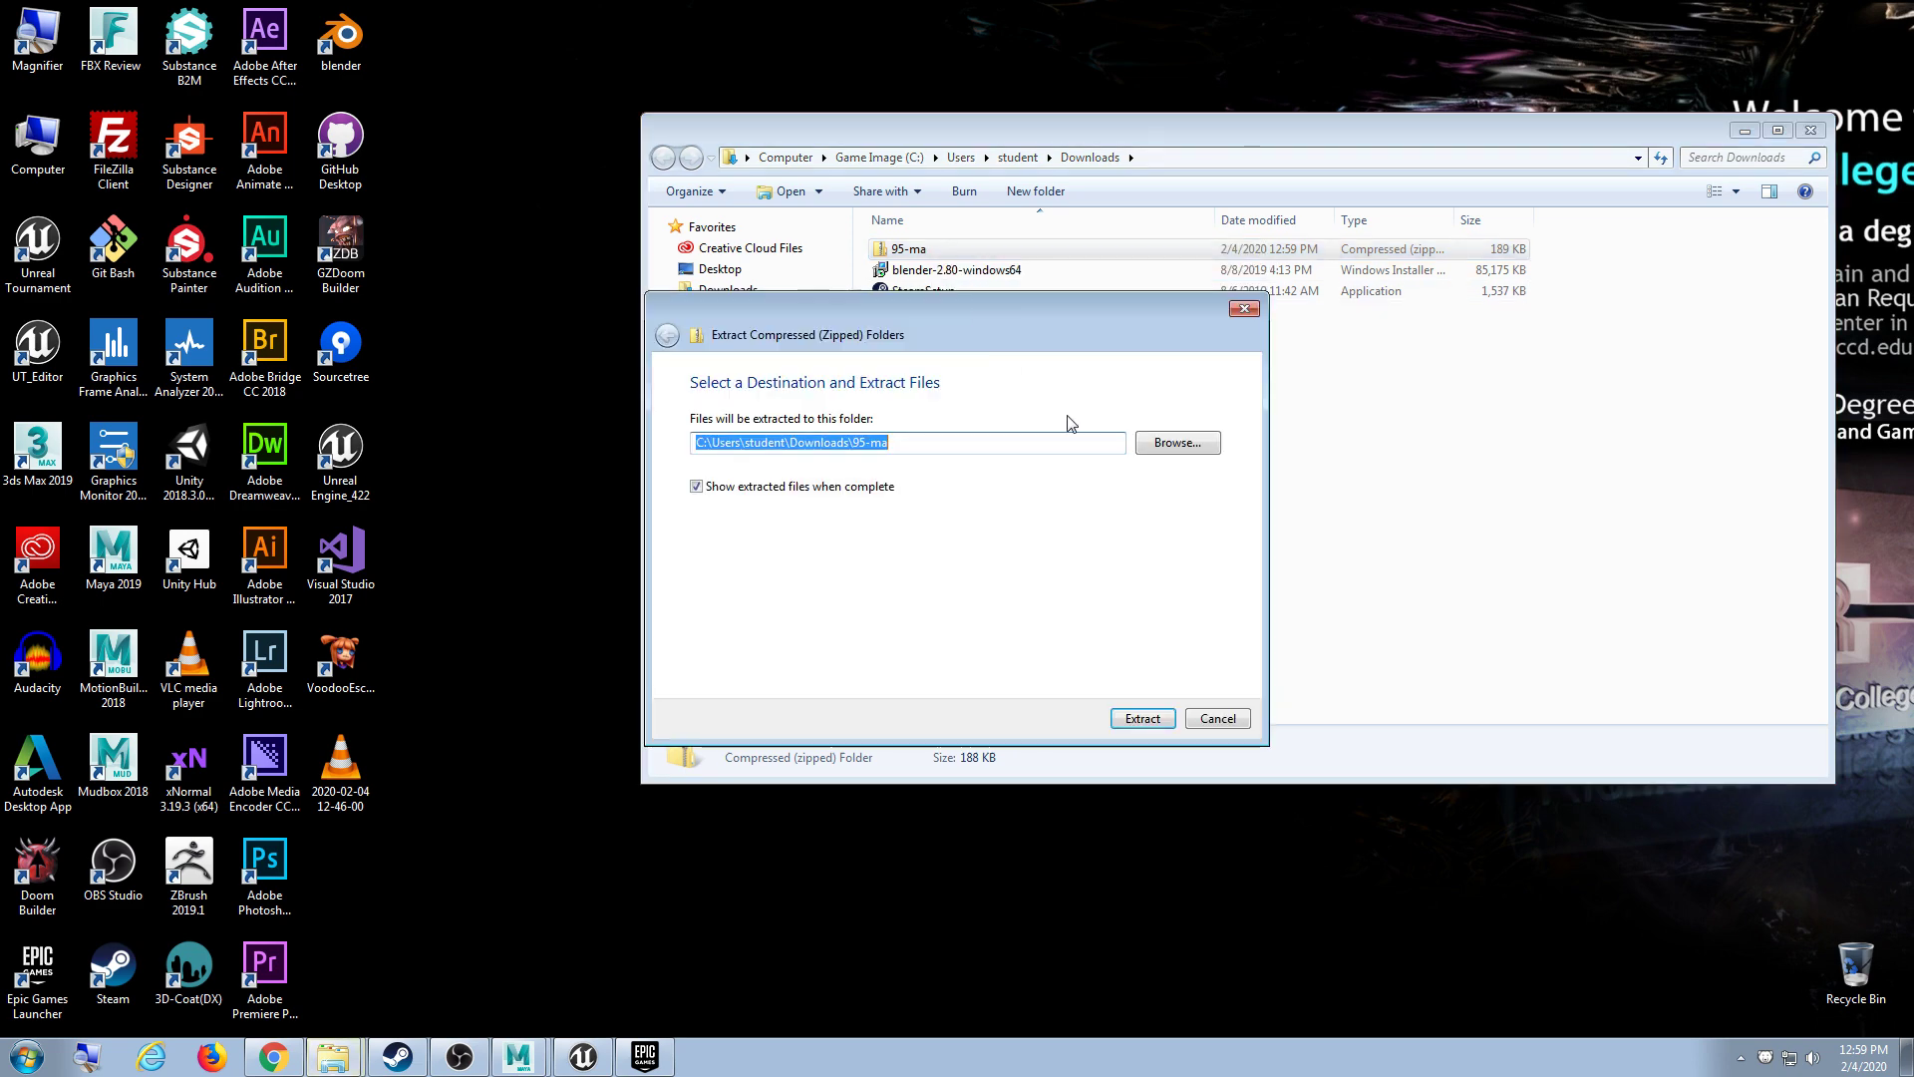
pyautogui.click(1110, 718)
pyautogui.doubleClick(955, 276)
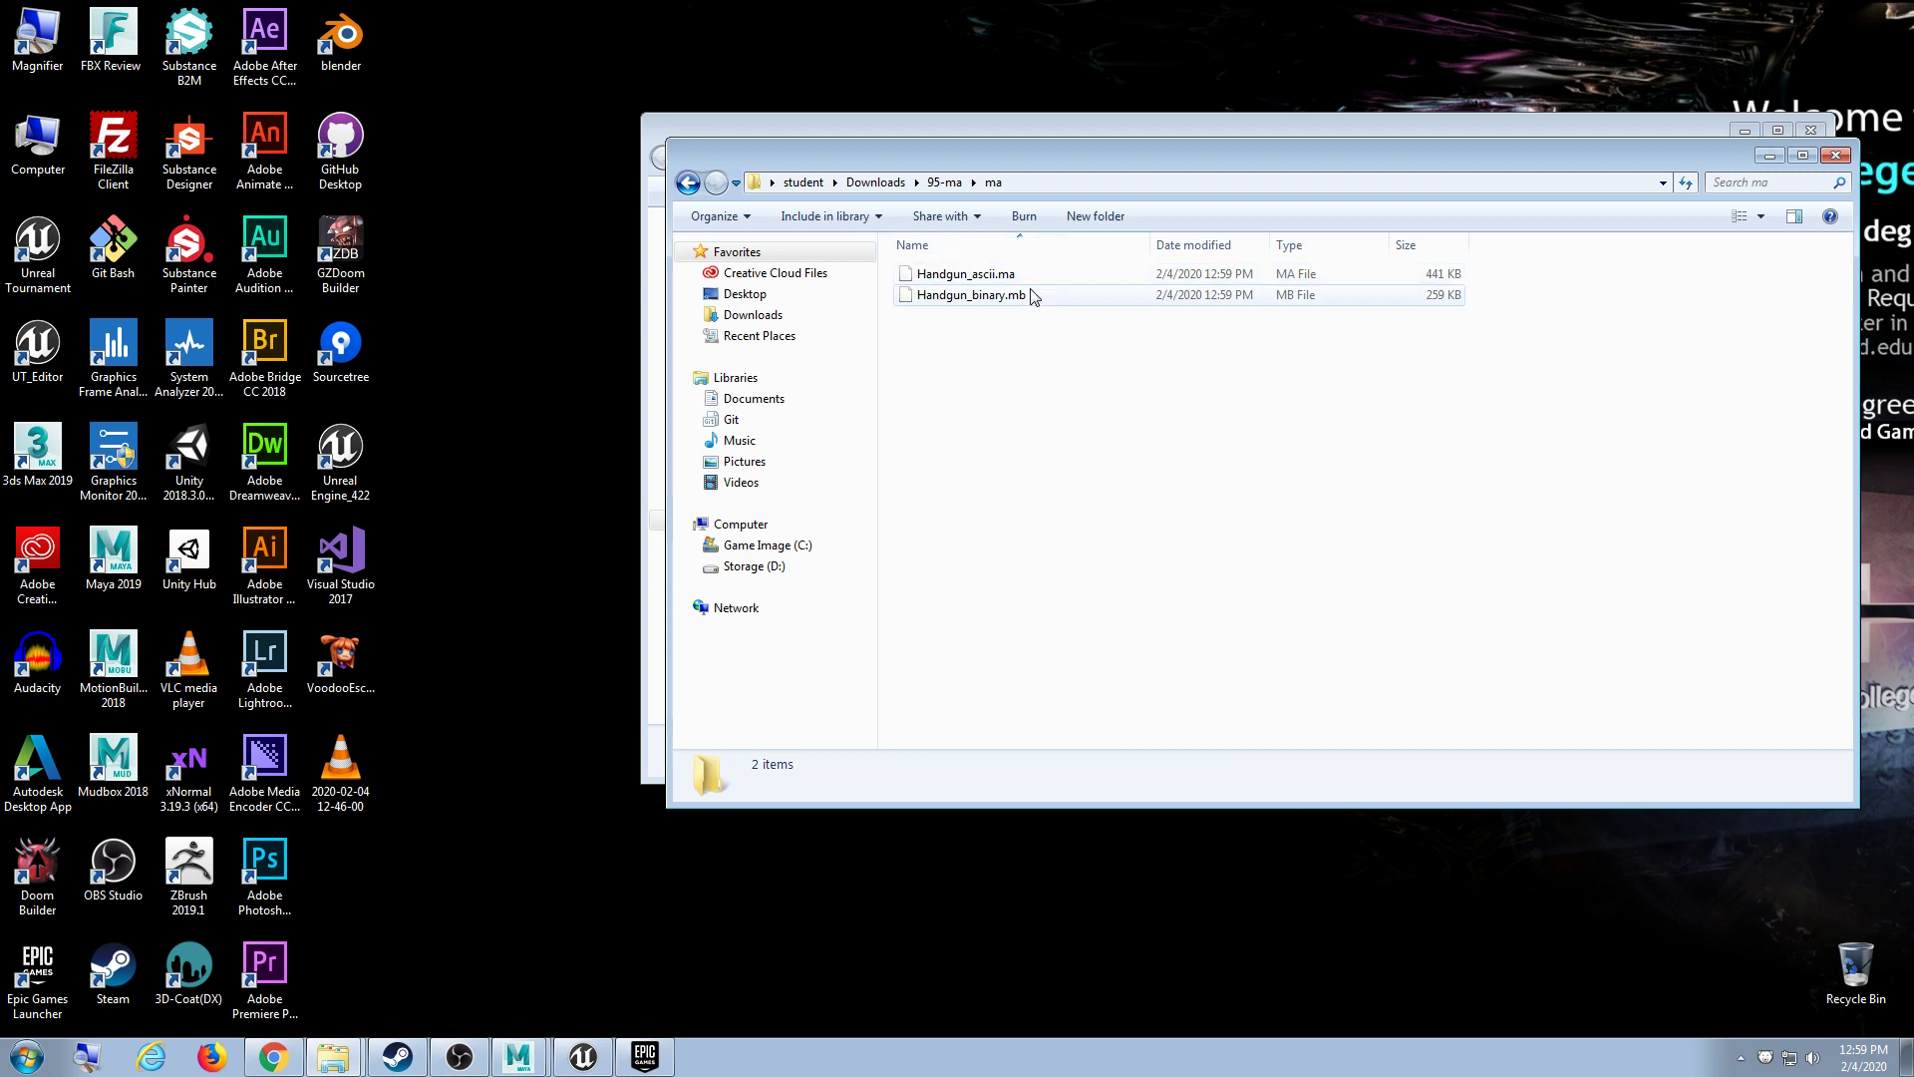
pyautogui.click(1049, 185)
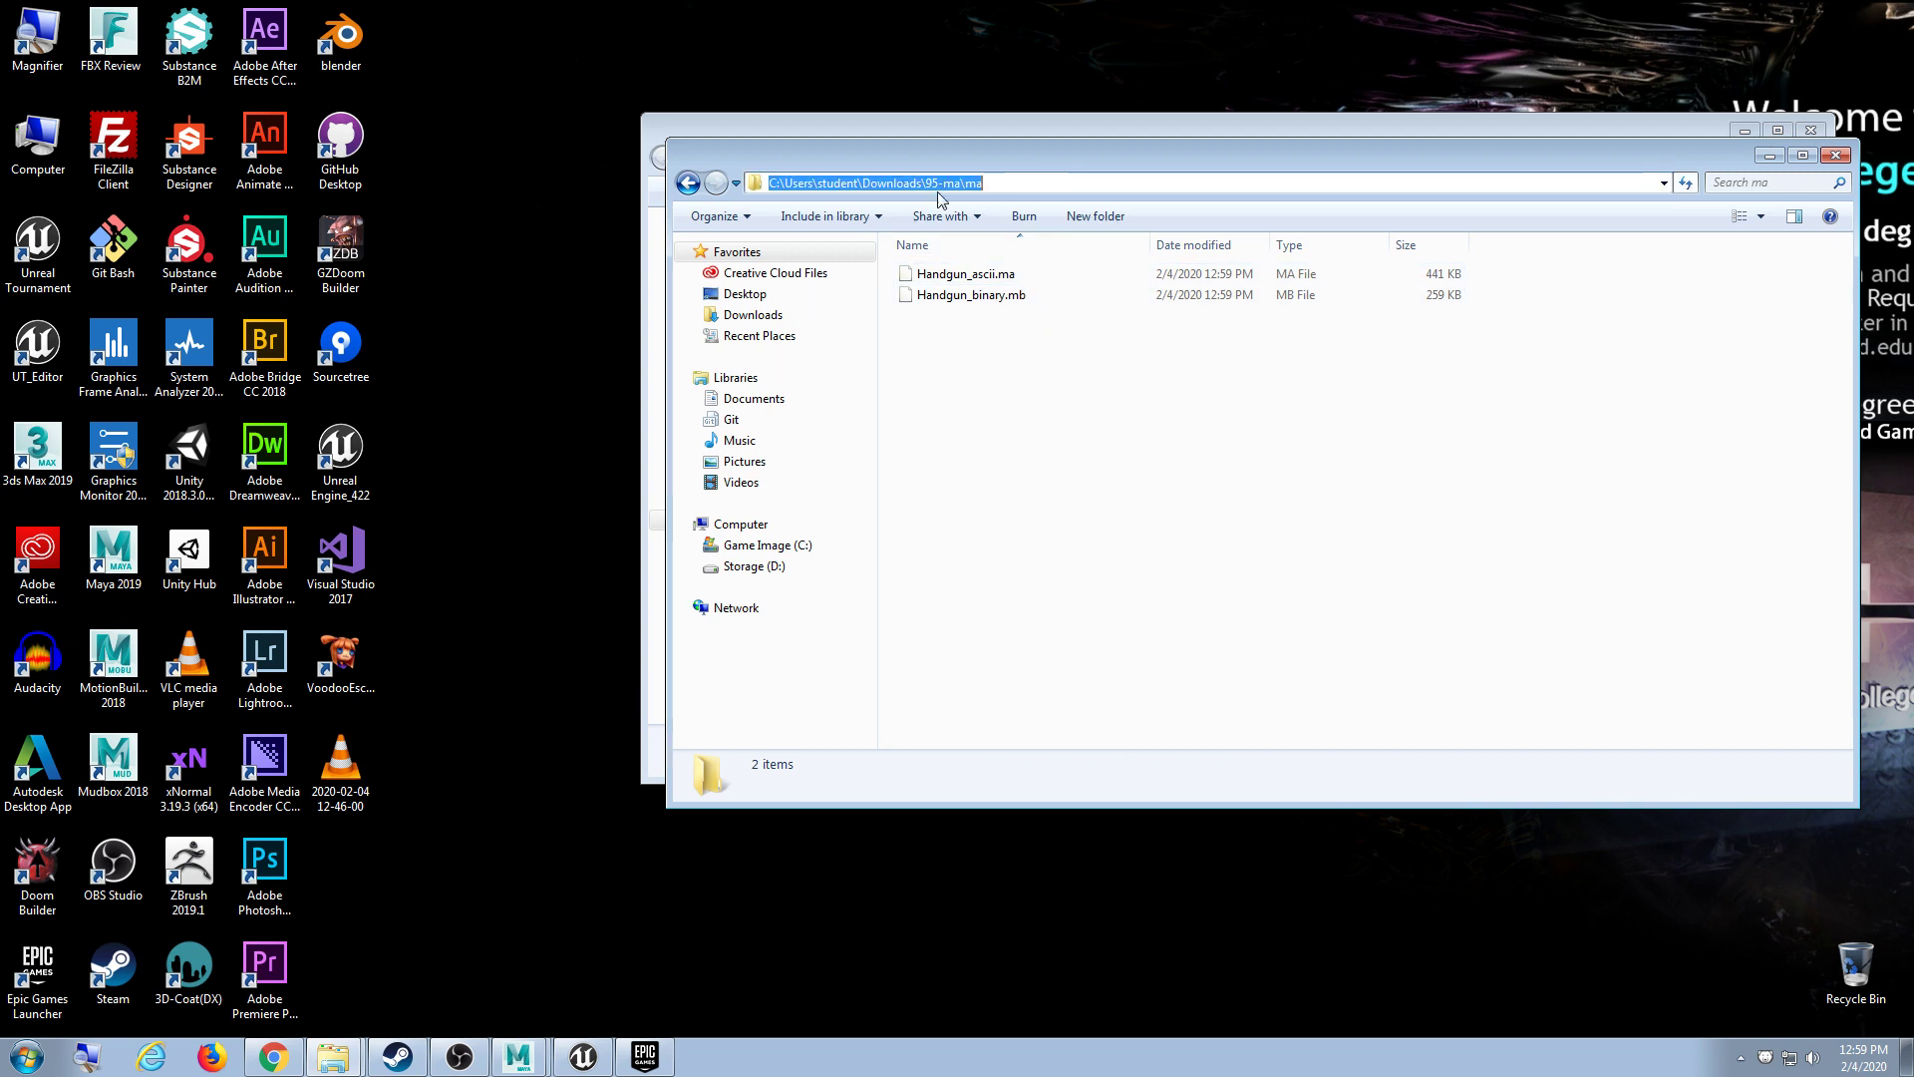
# Step: Switch back to Free3D in the browser, download 88-textures.zip for the pistol and close the list of available files
pyautogui.click(272, 1056)
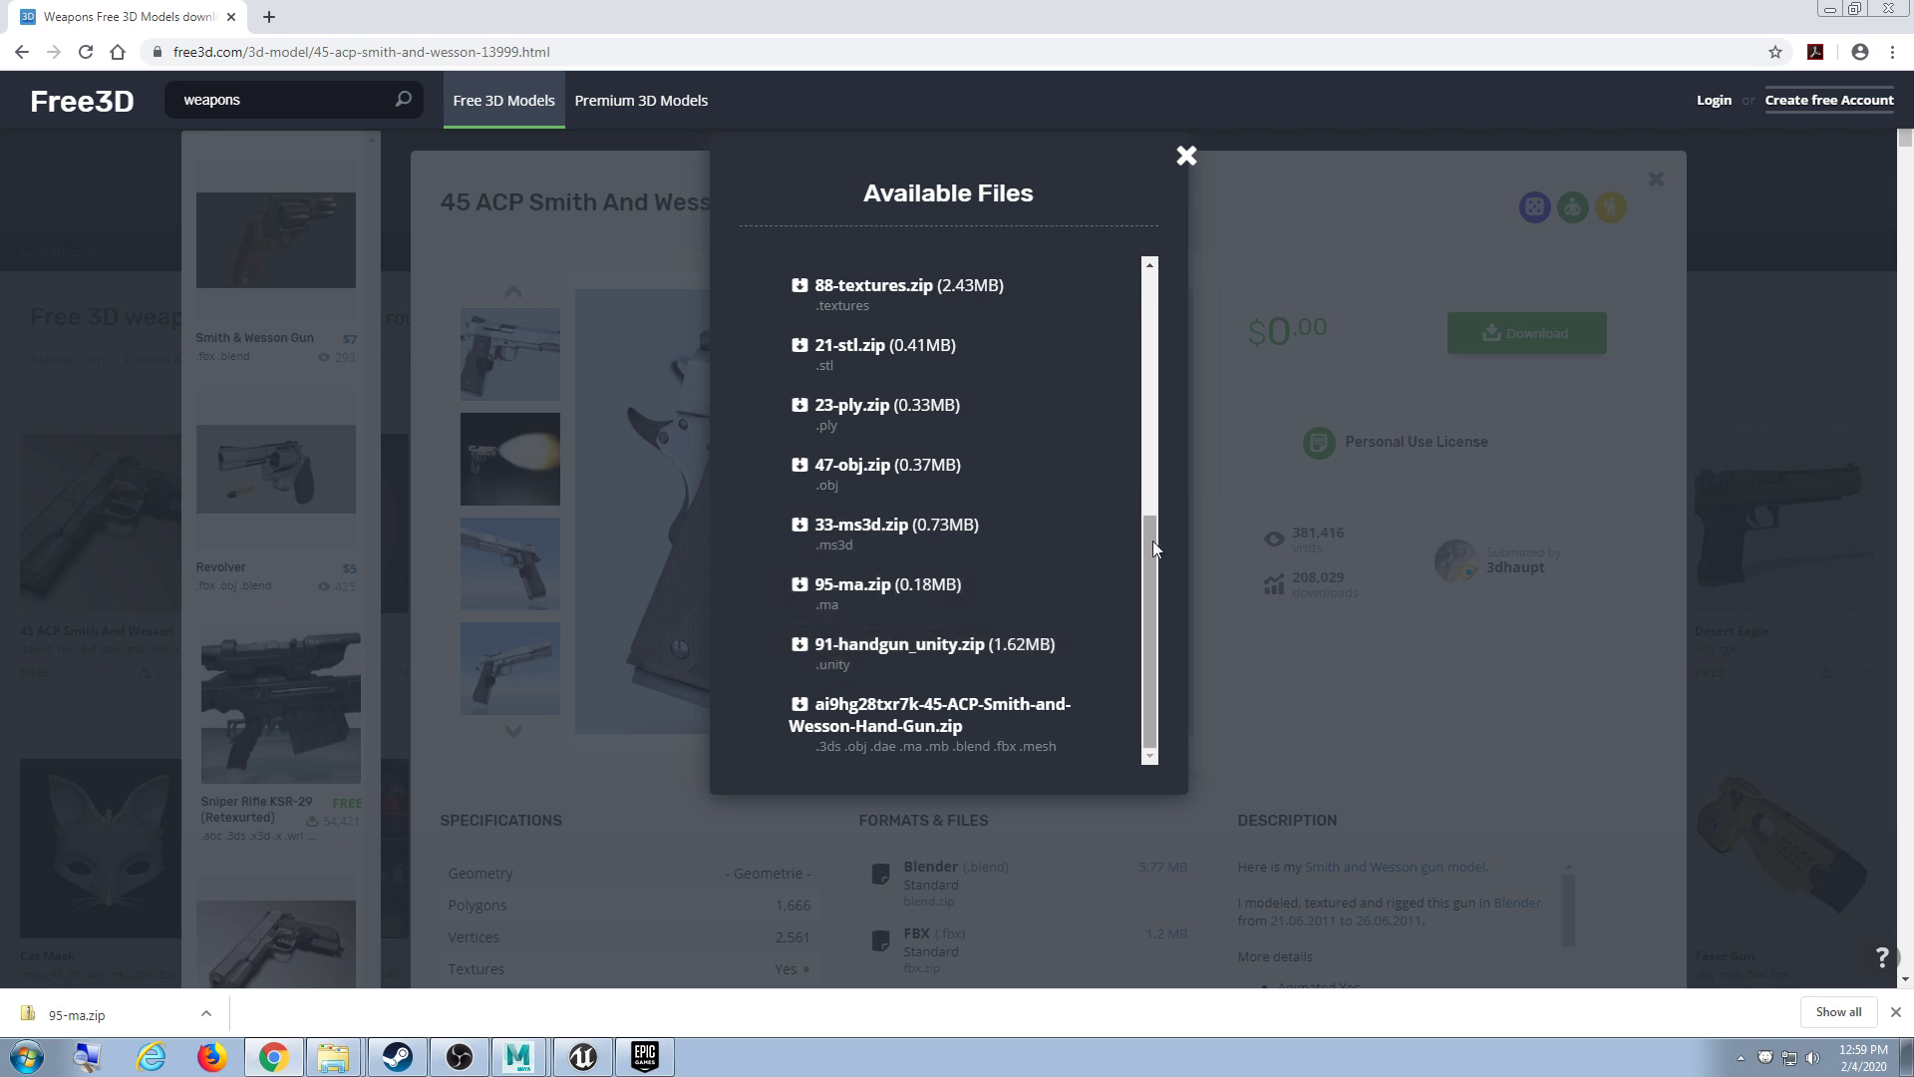
pyautogui.moveTo(1154, 558); pyautogui.dragTo(1166, 292)
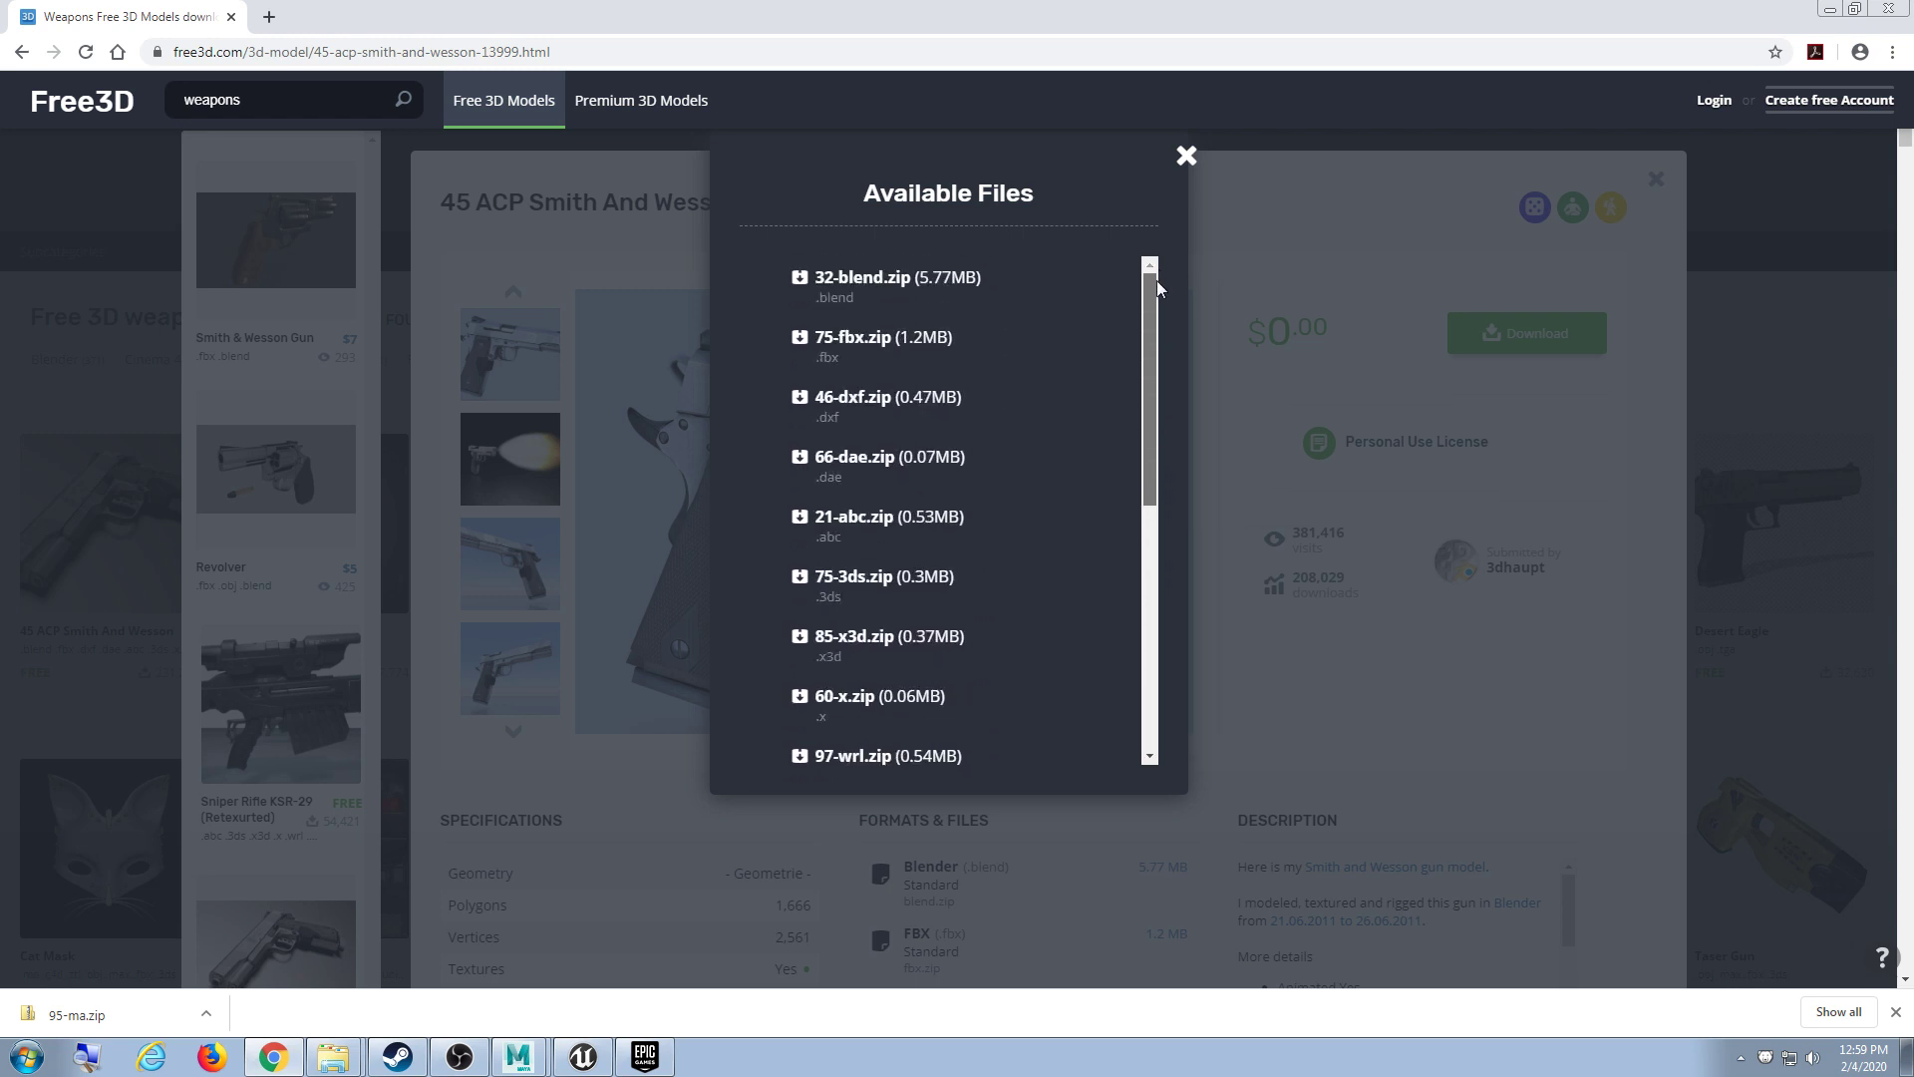
pyautogui.moveTo(1156, 296); pyautogui.dragTo(1164, 540)
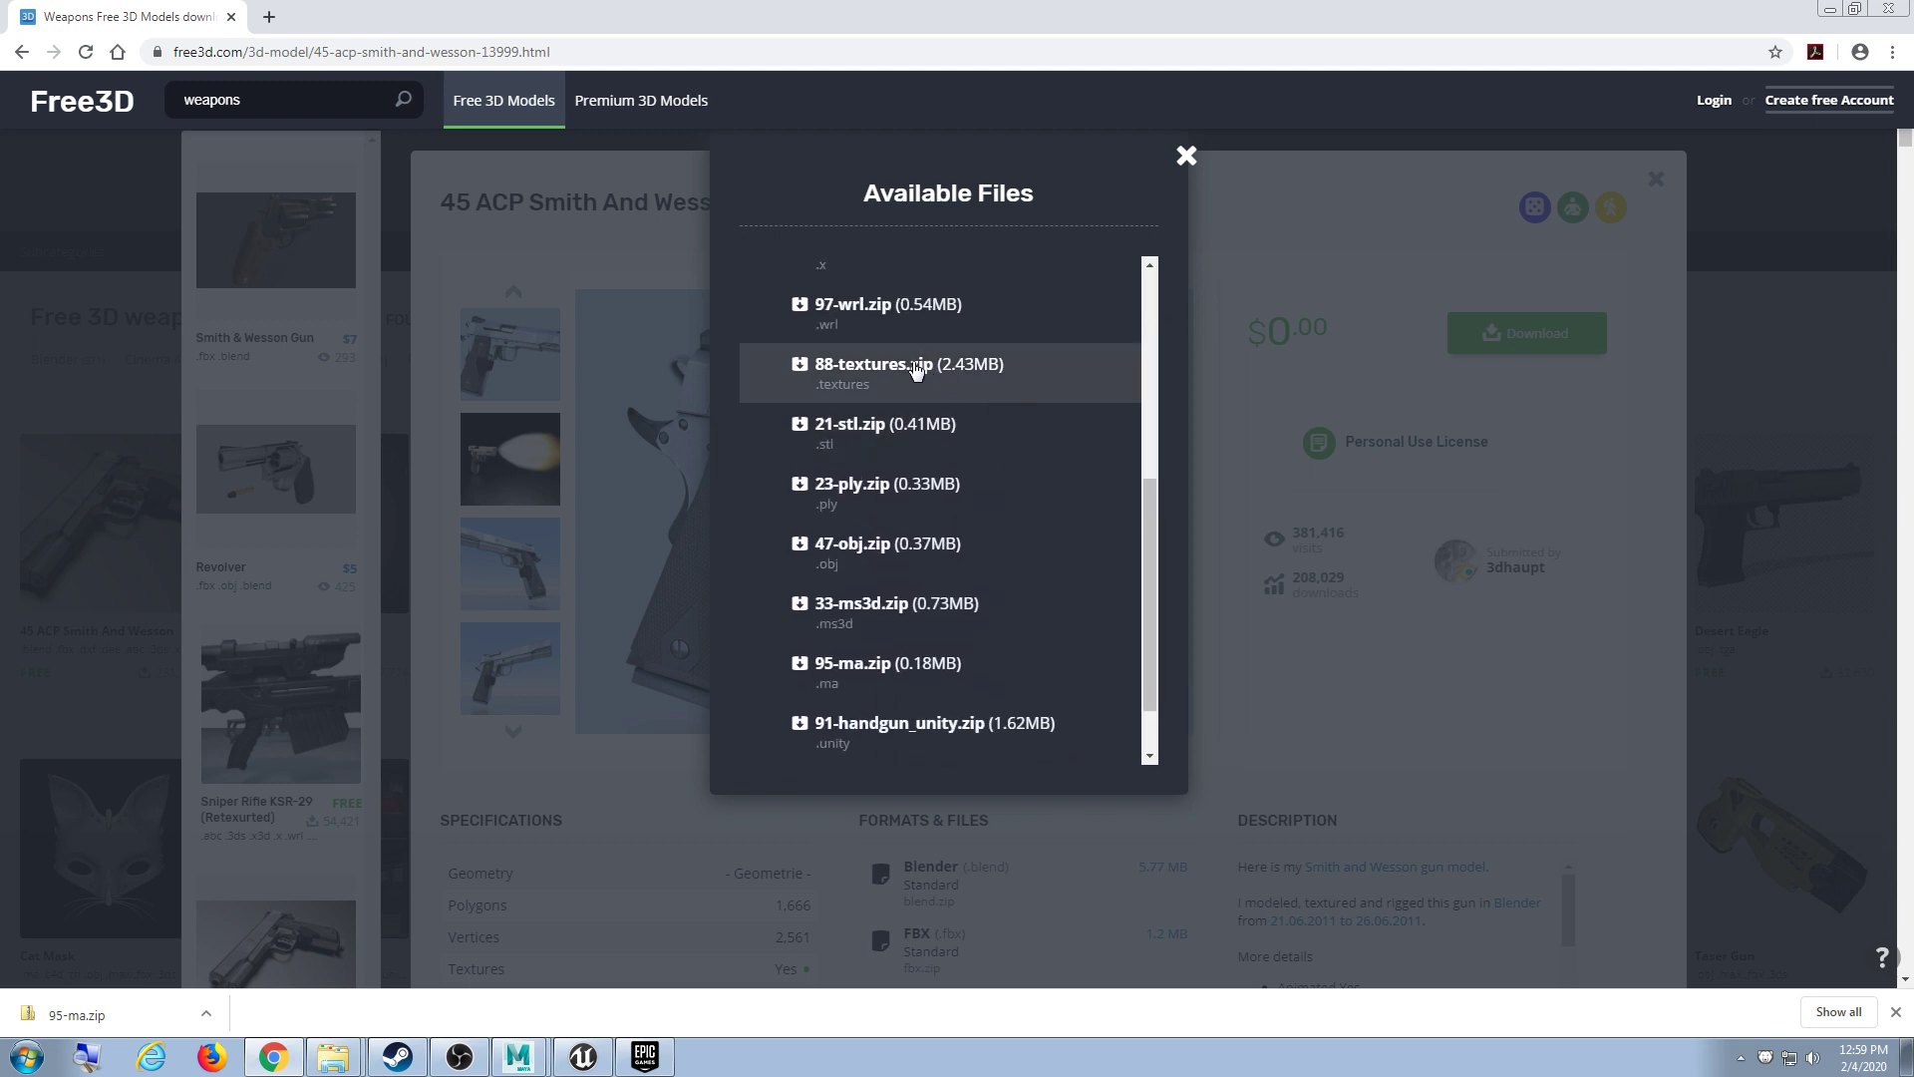
pyautogui.click(919, 372)
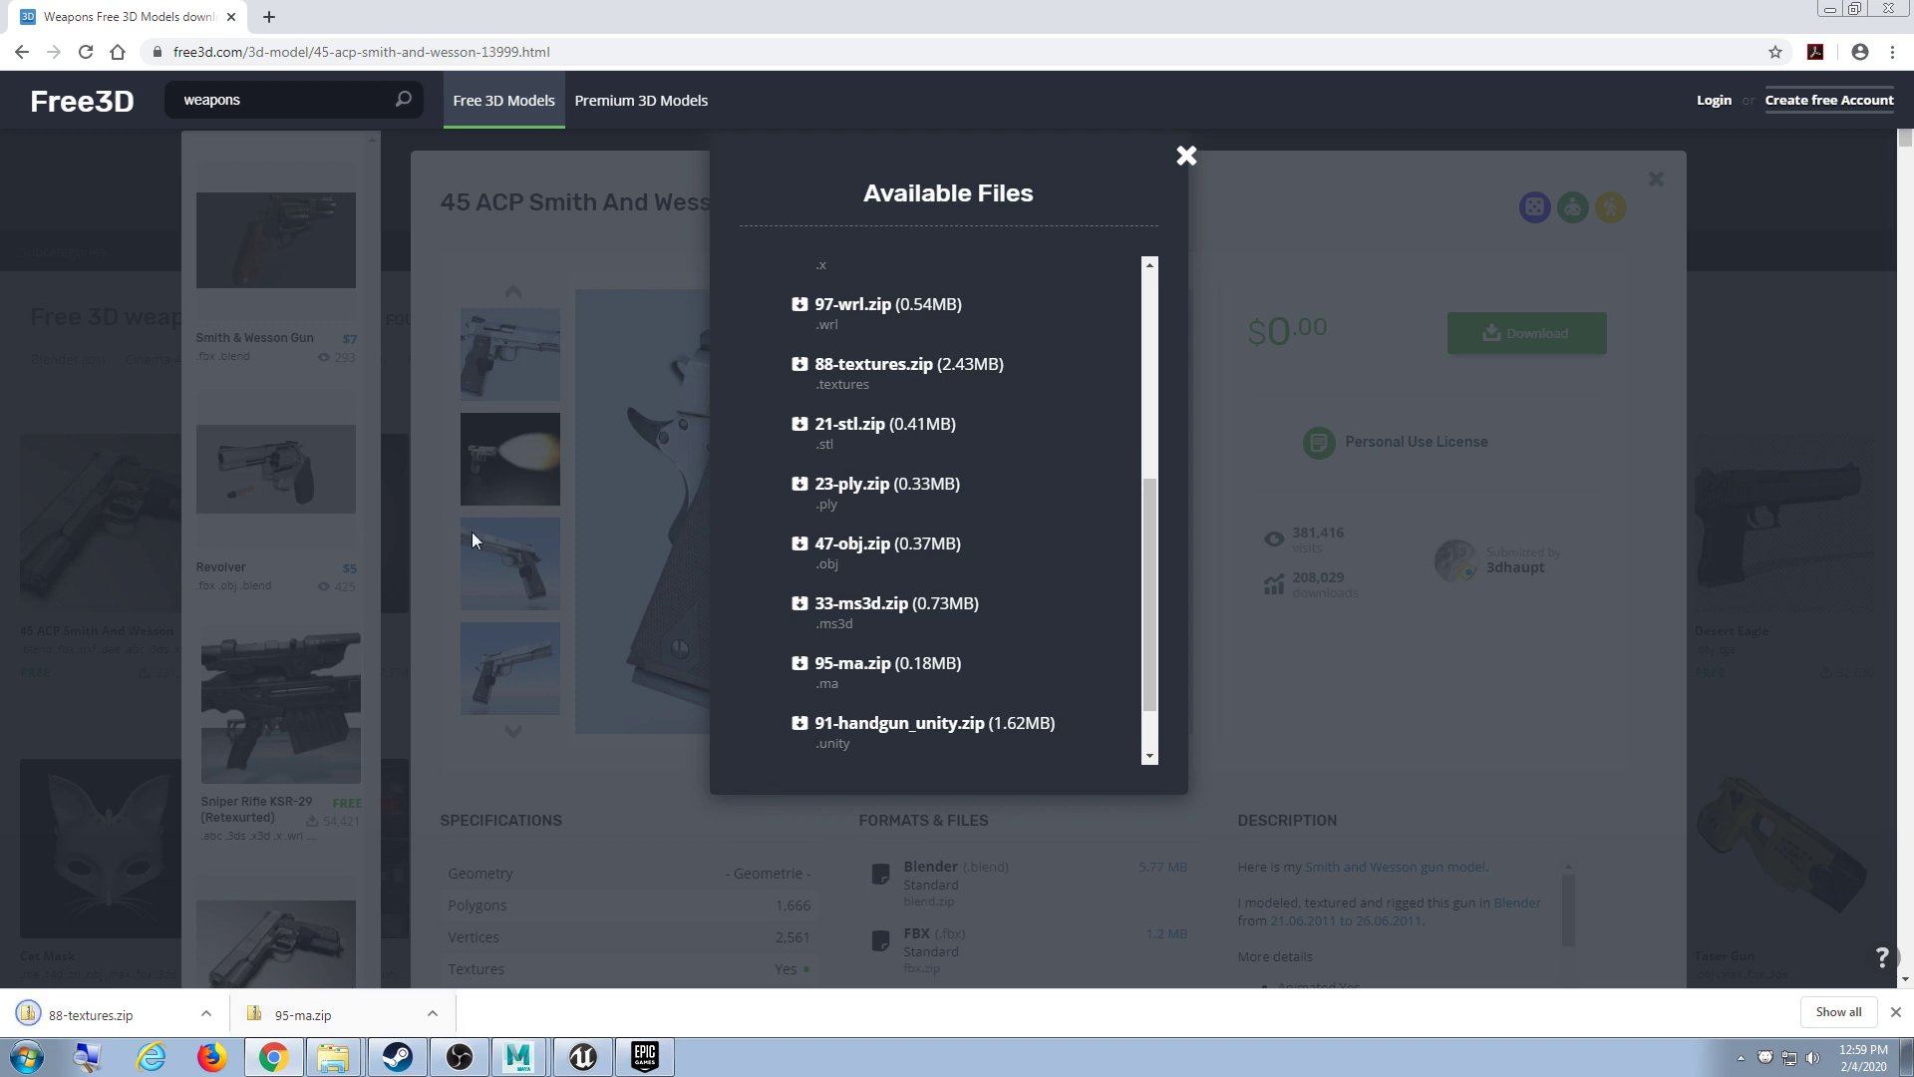
pyautogui.click(1187, 157)
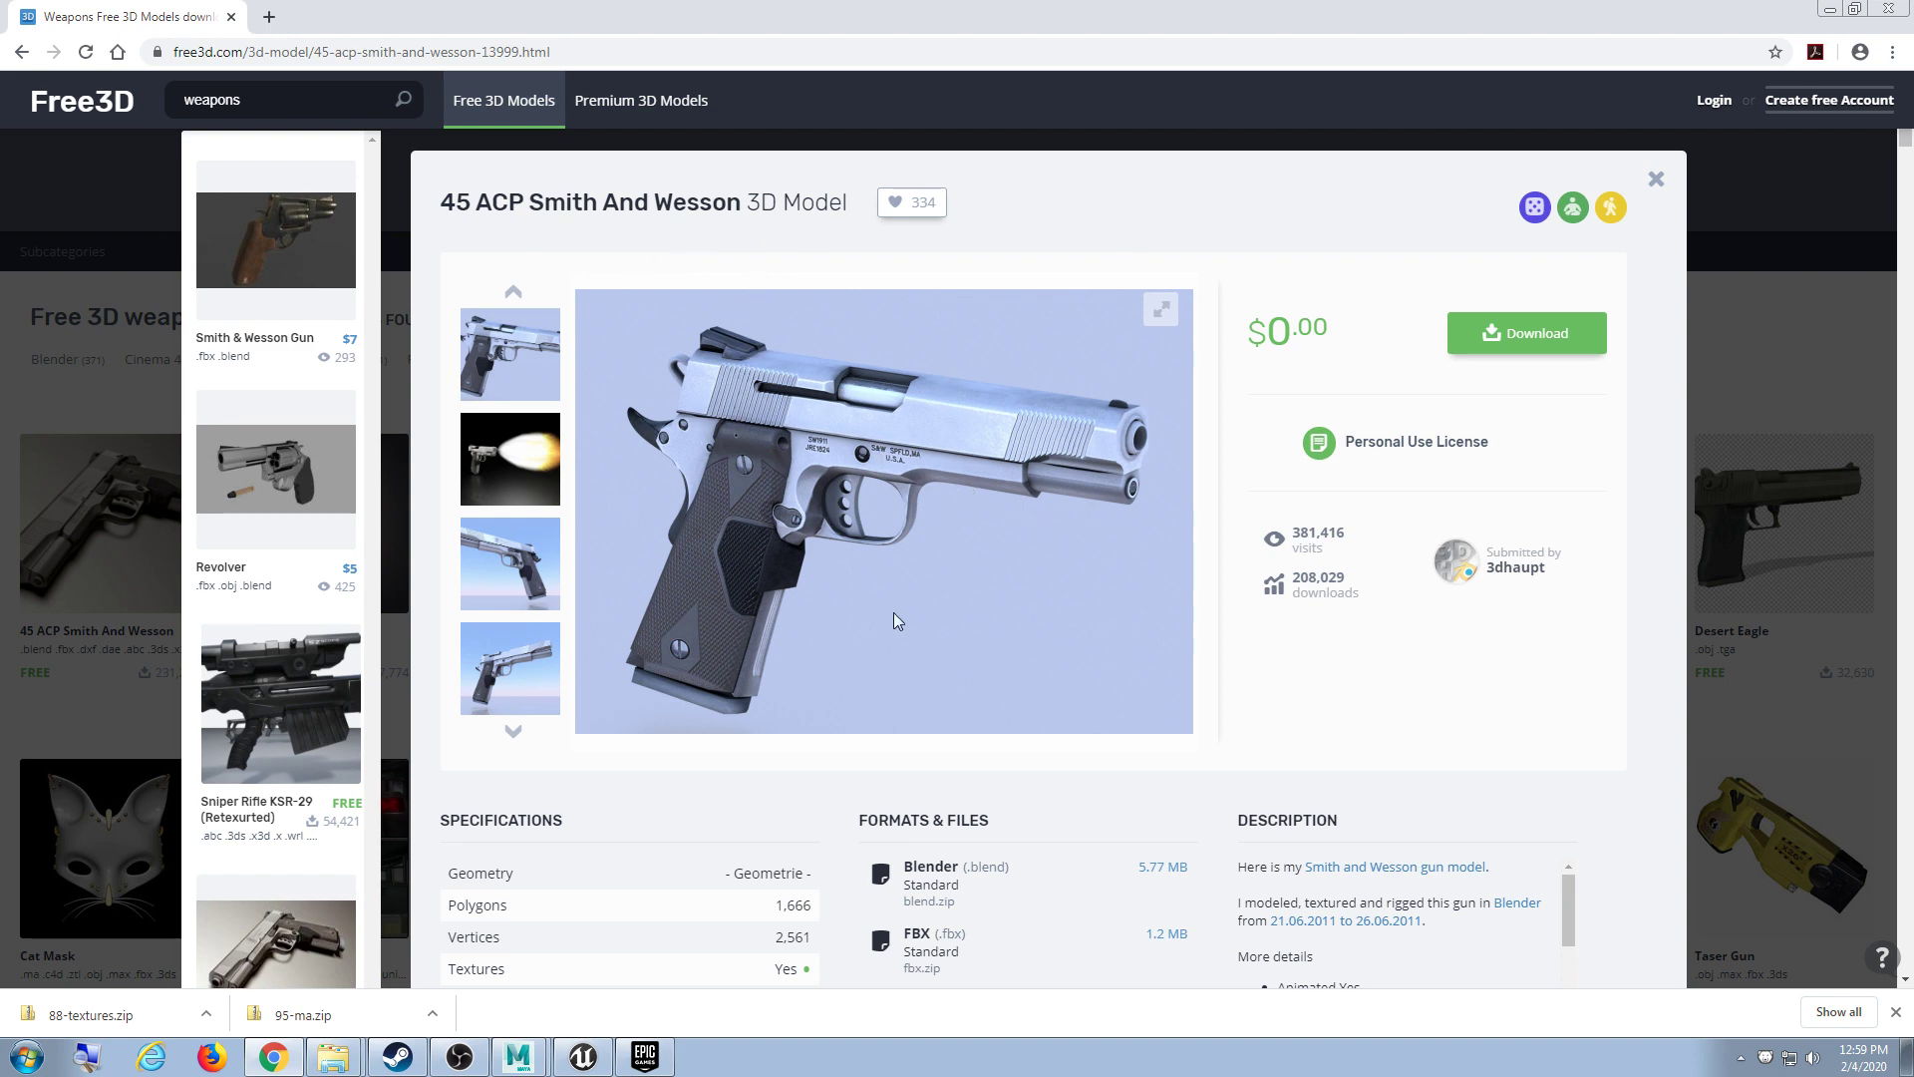
# Step: Examine the pistol model's specifications and the full list of file formats, including the Maya and textures entries
pyautogui.scroll(-4, 893, 614)
pyautogui.scroll(4, 1529, 359)
pyautogui.scroll(-5, 852, 757)
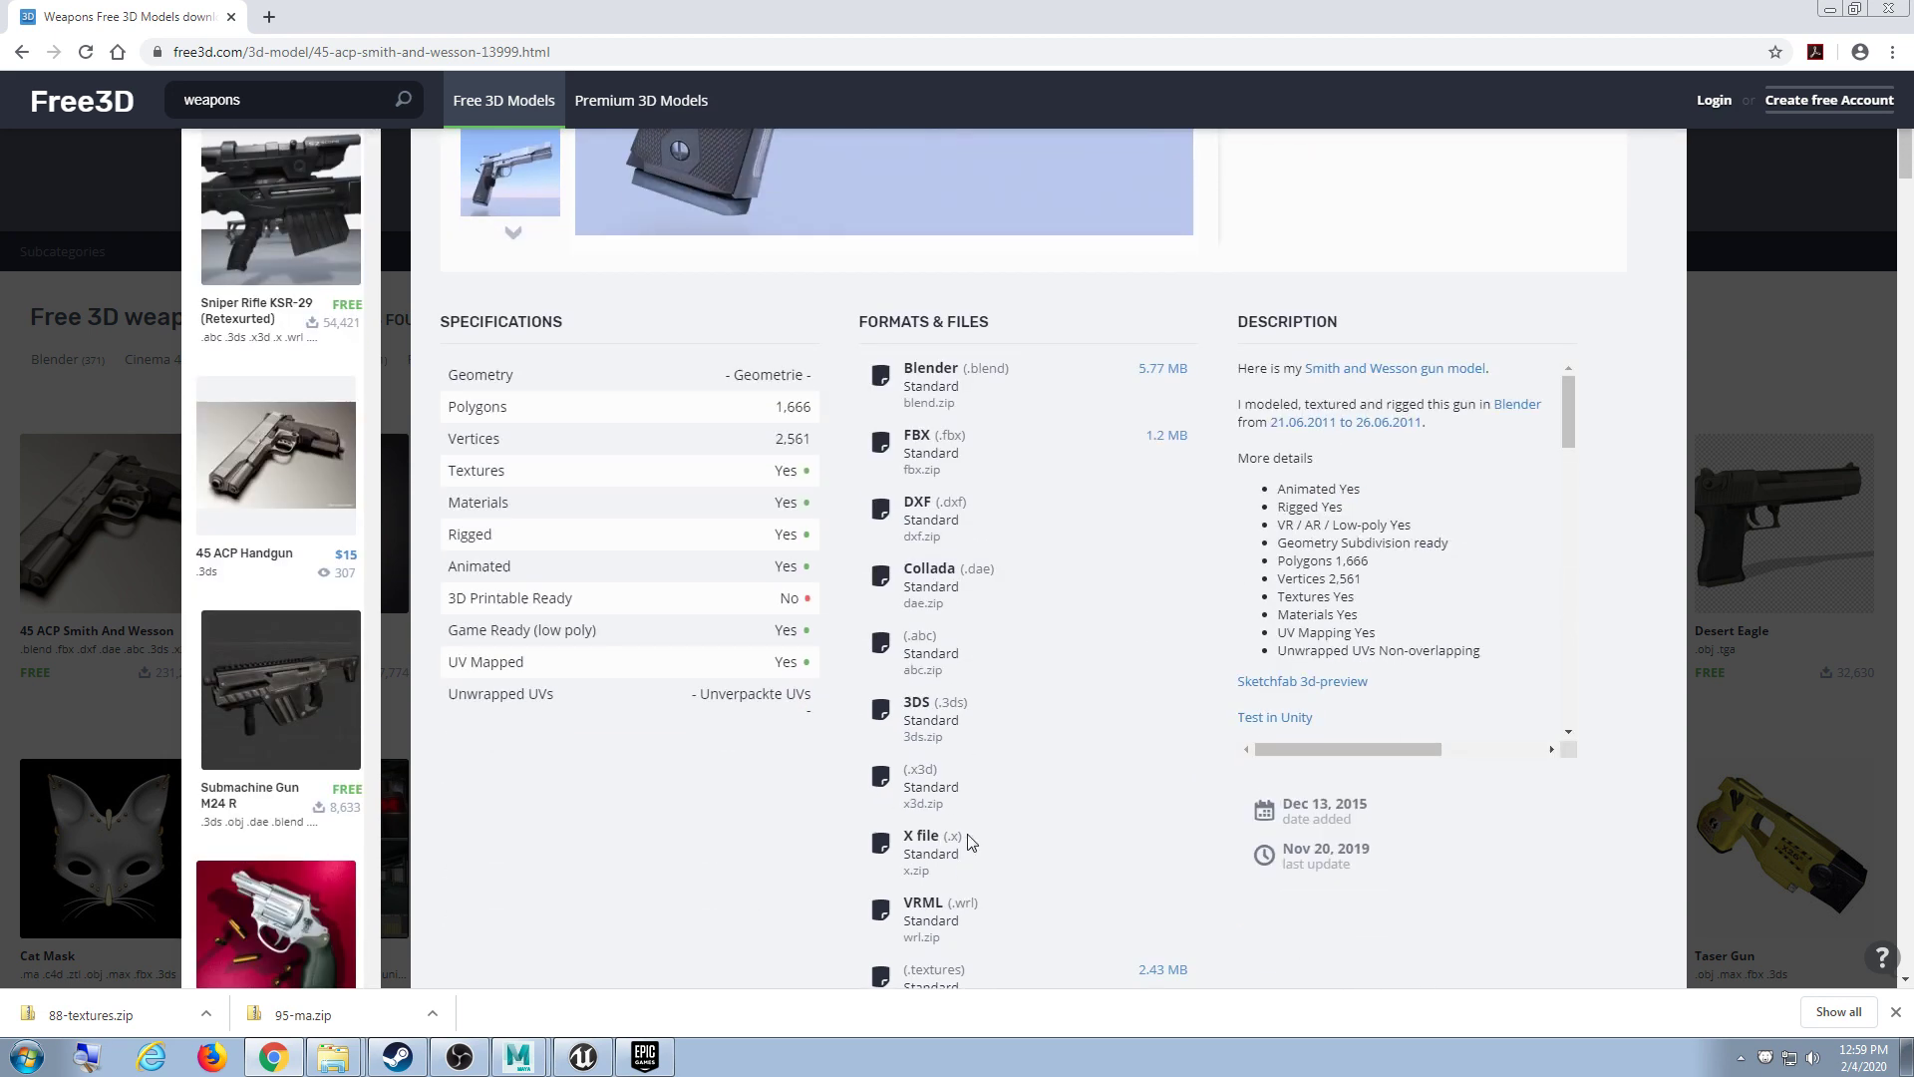
pyautogui.scroll(-1, 967, 837)
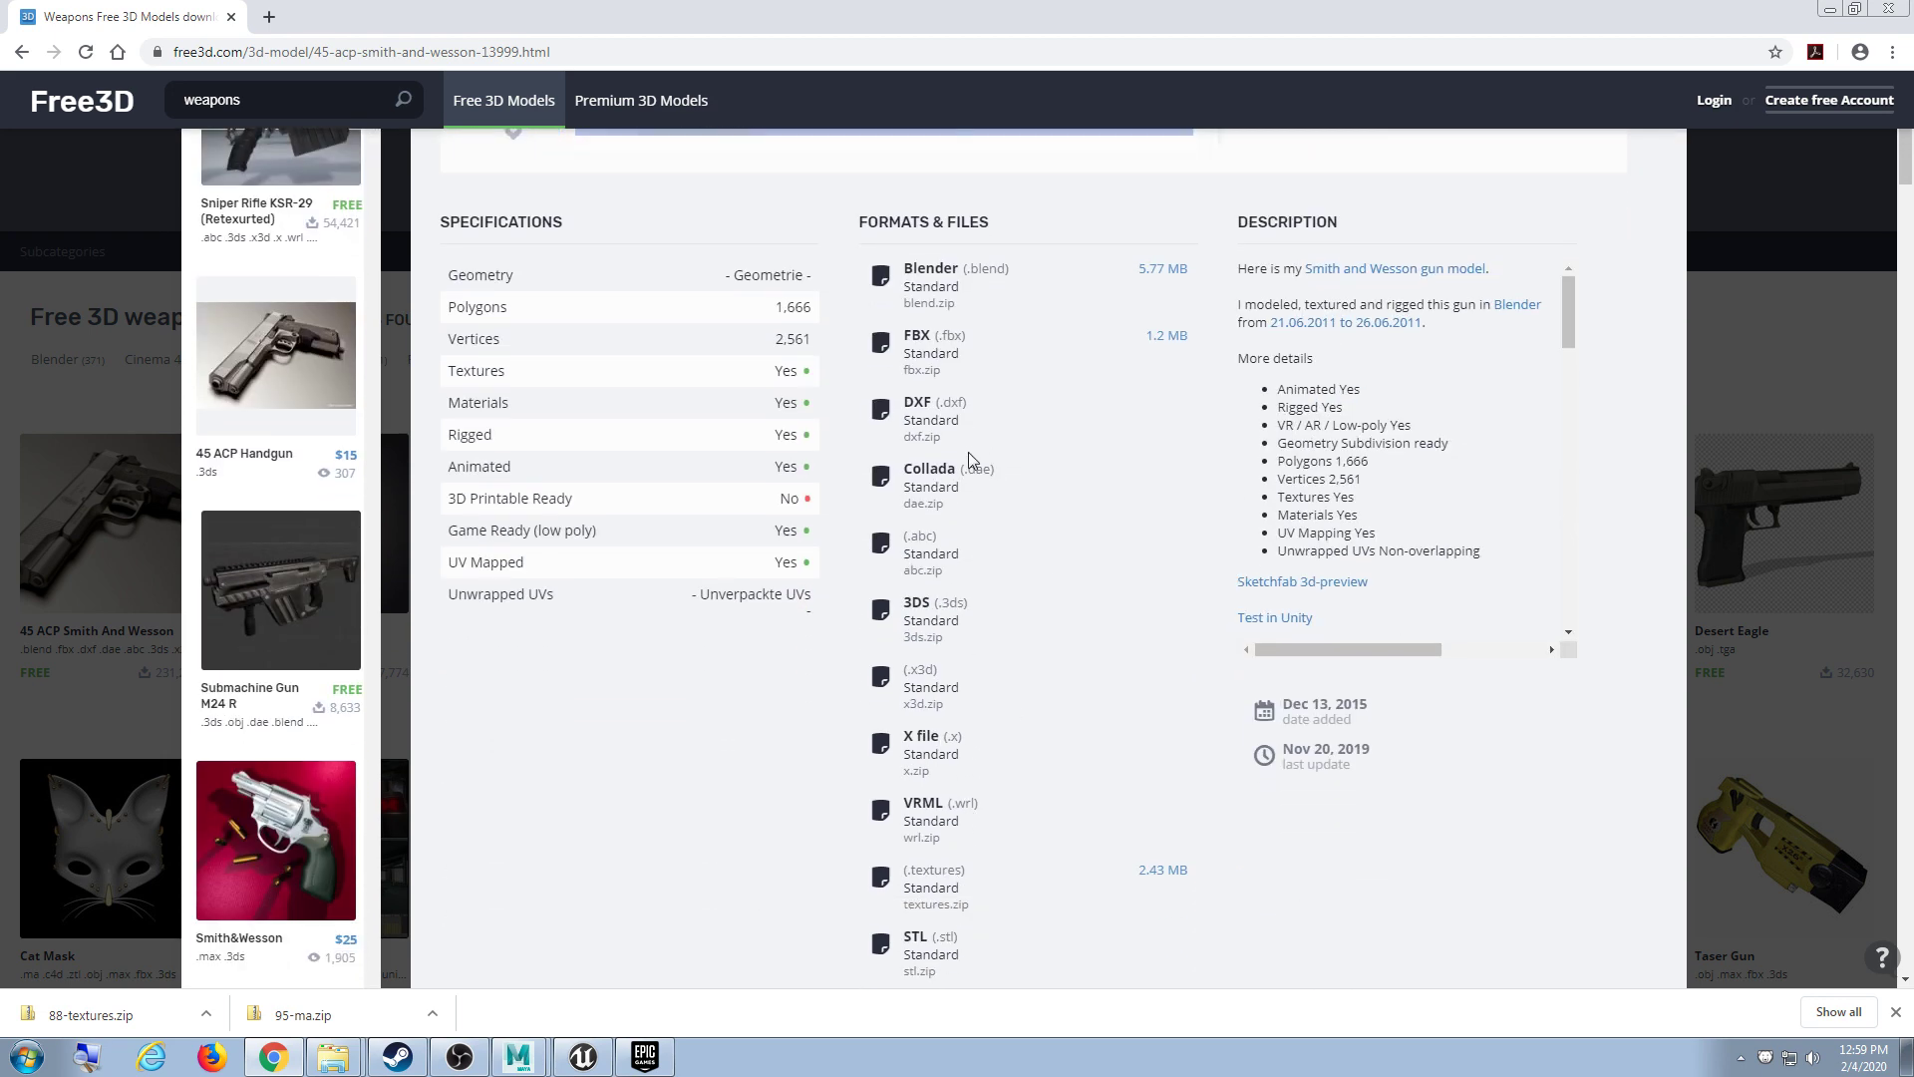
pyautogui.scroll(-5, 968, 461)
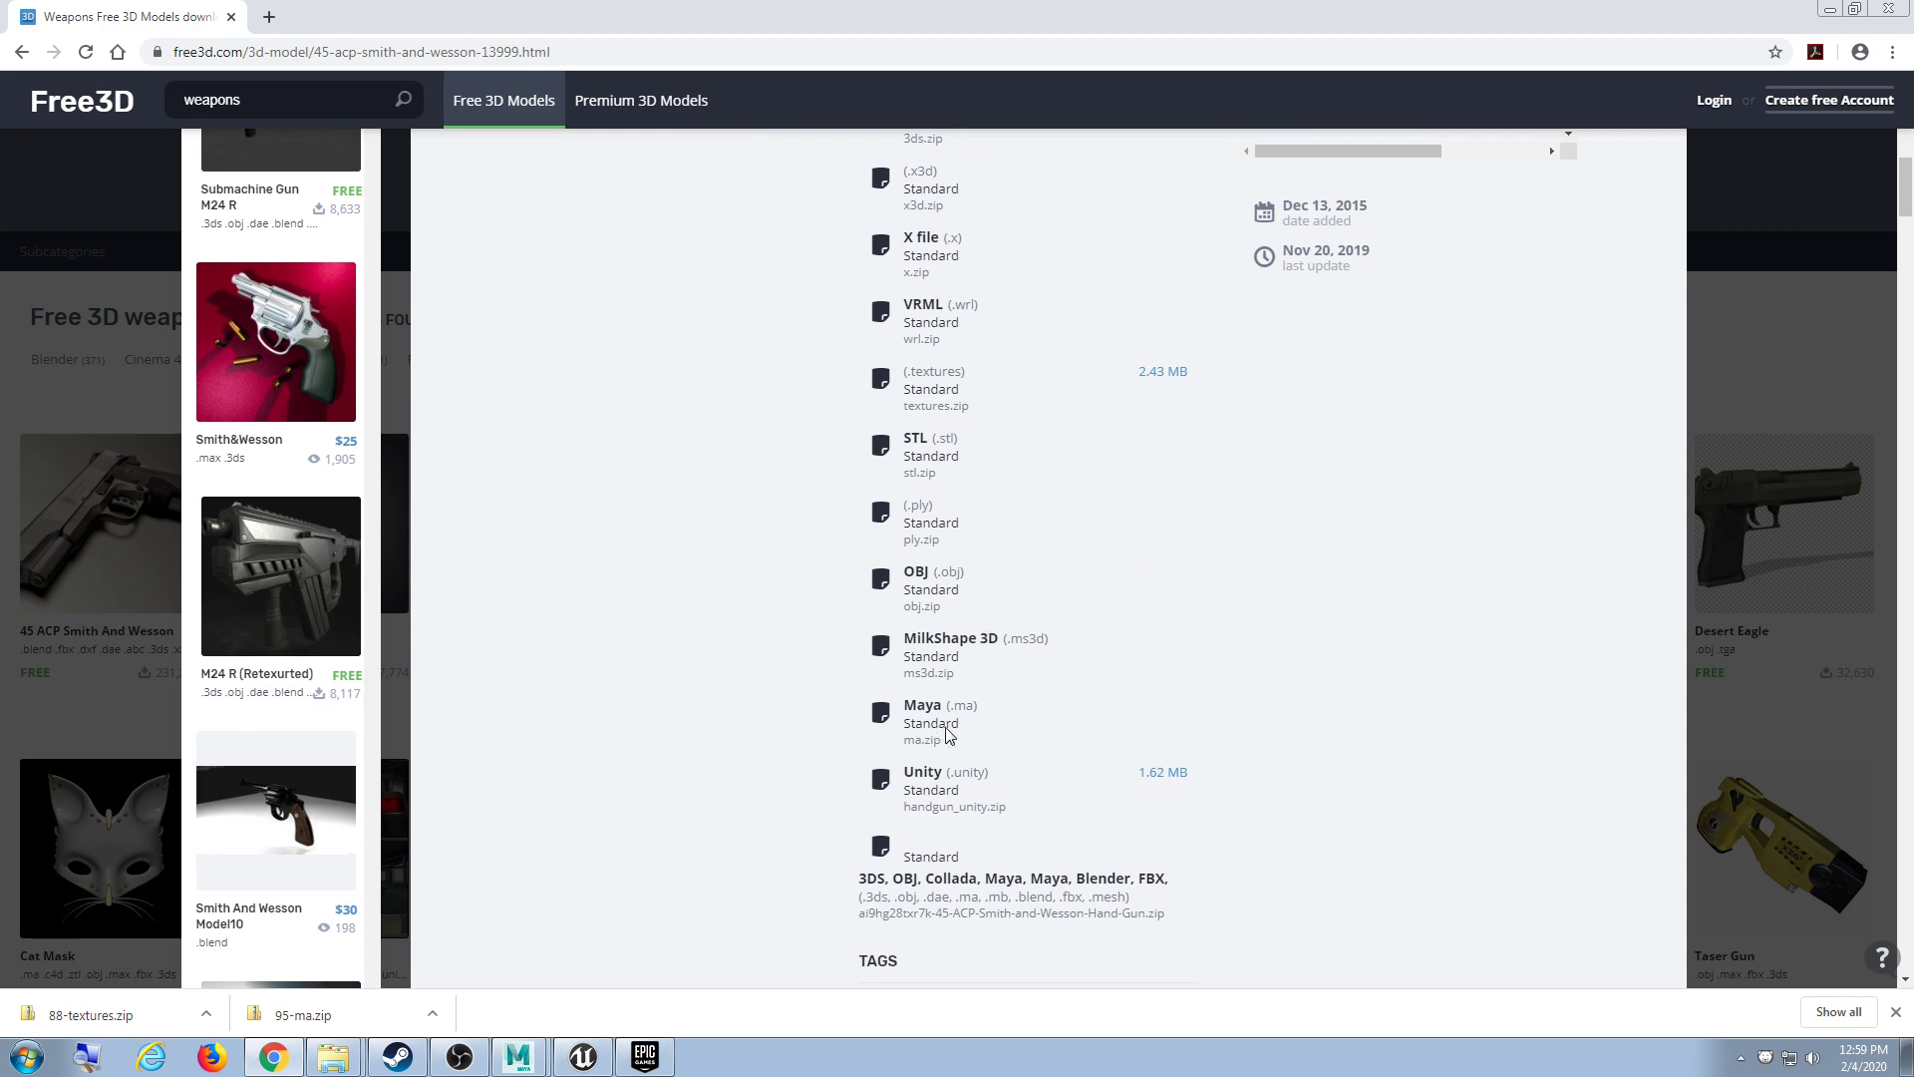
pyautogui.scroll(3, 949, 737)
pyautogui.scroll(2, 952, 738)
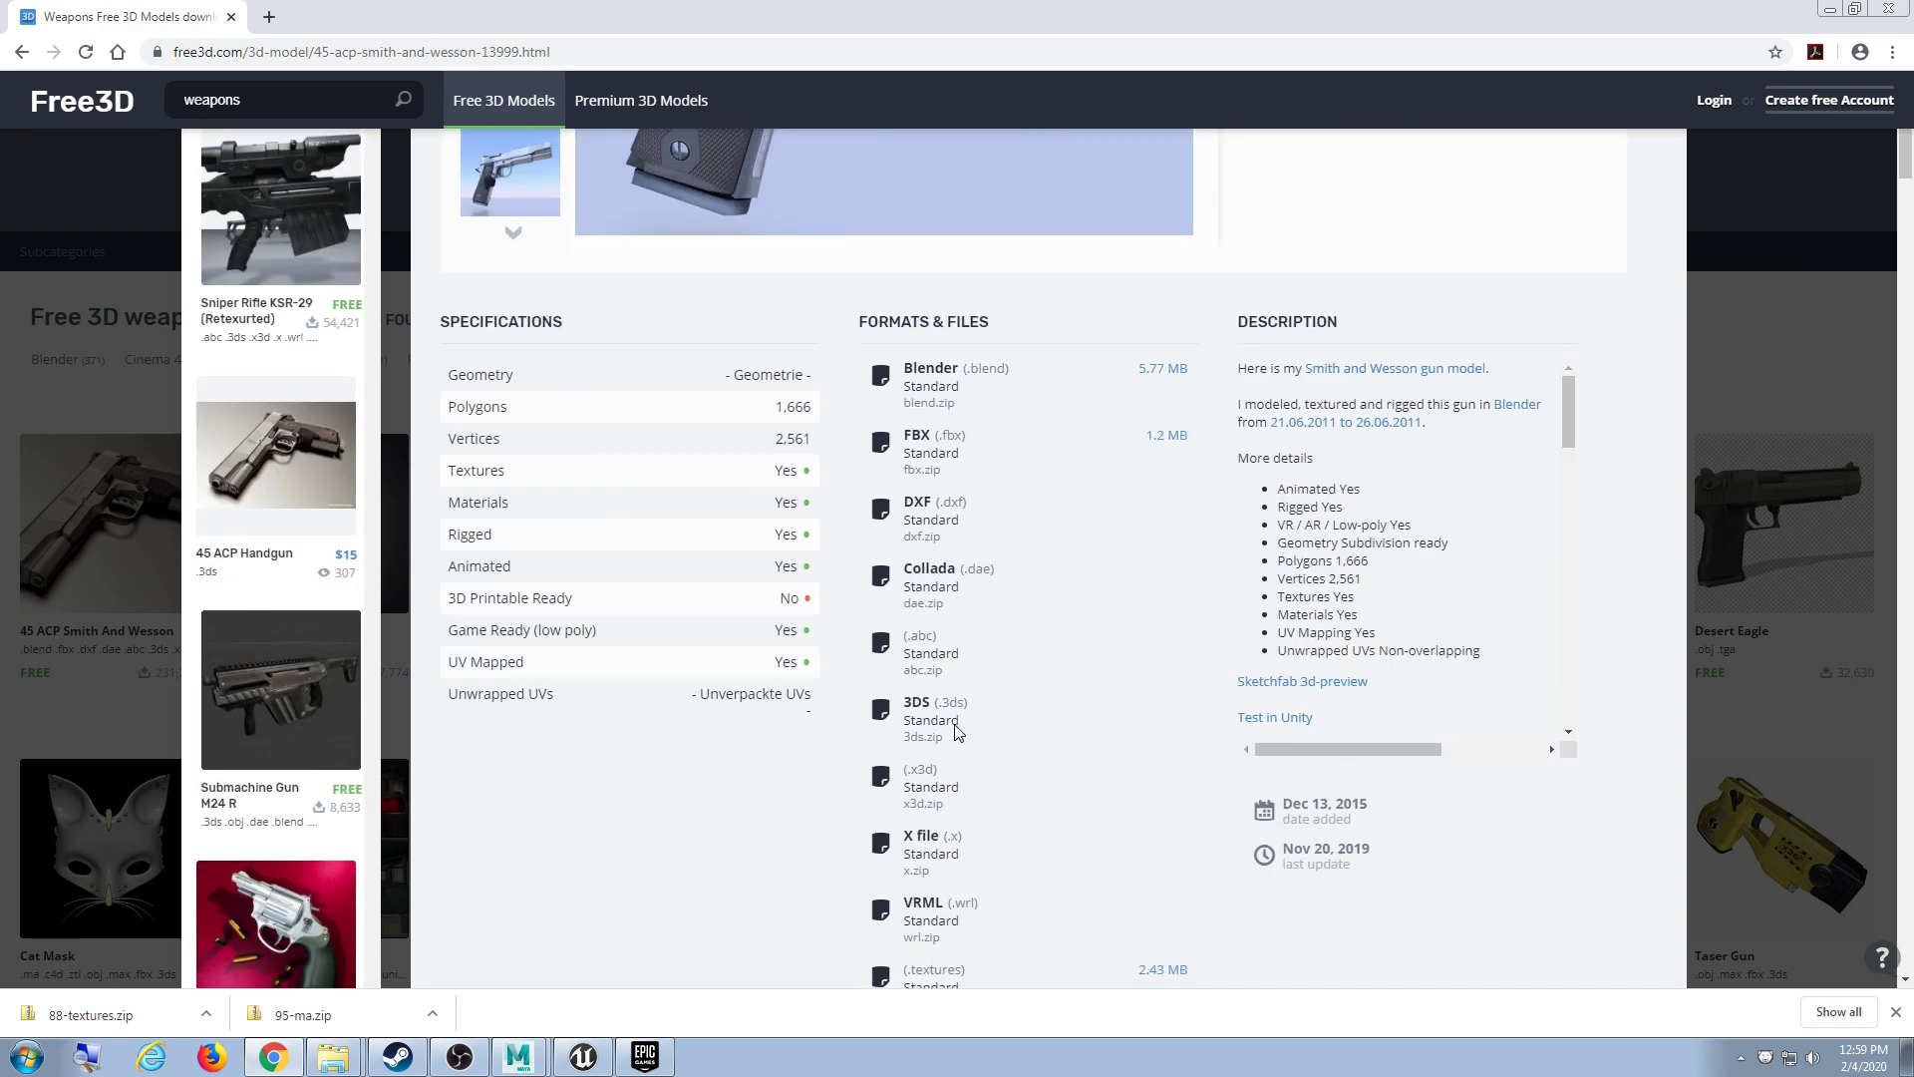
pyautogui.scroll(-6, 955, 733)
pyautogui.scroll(13, 964, 733)
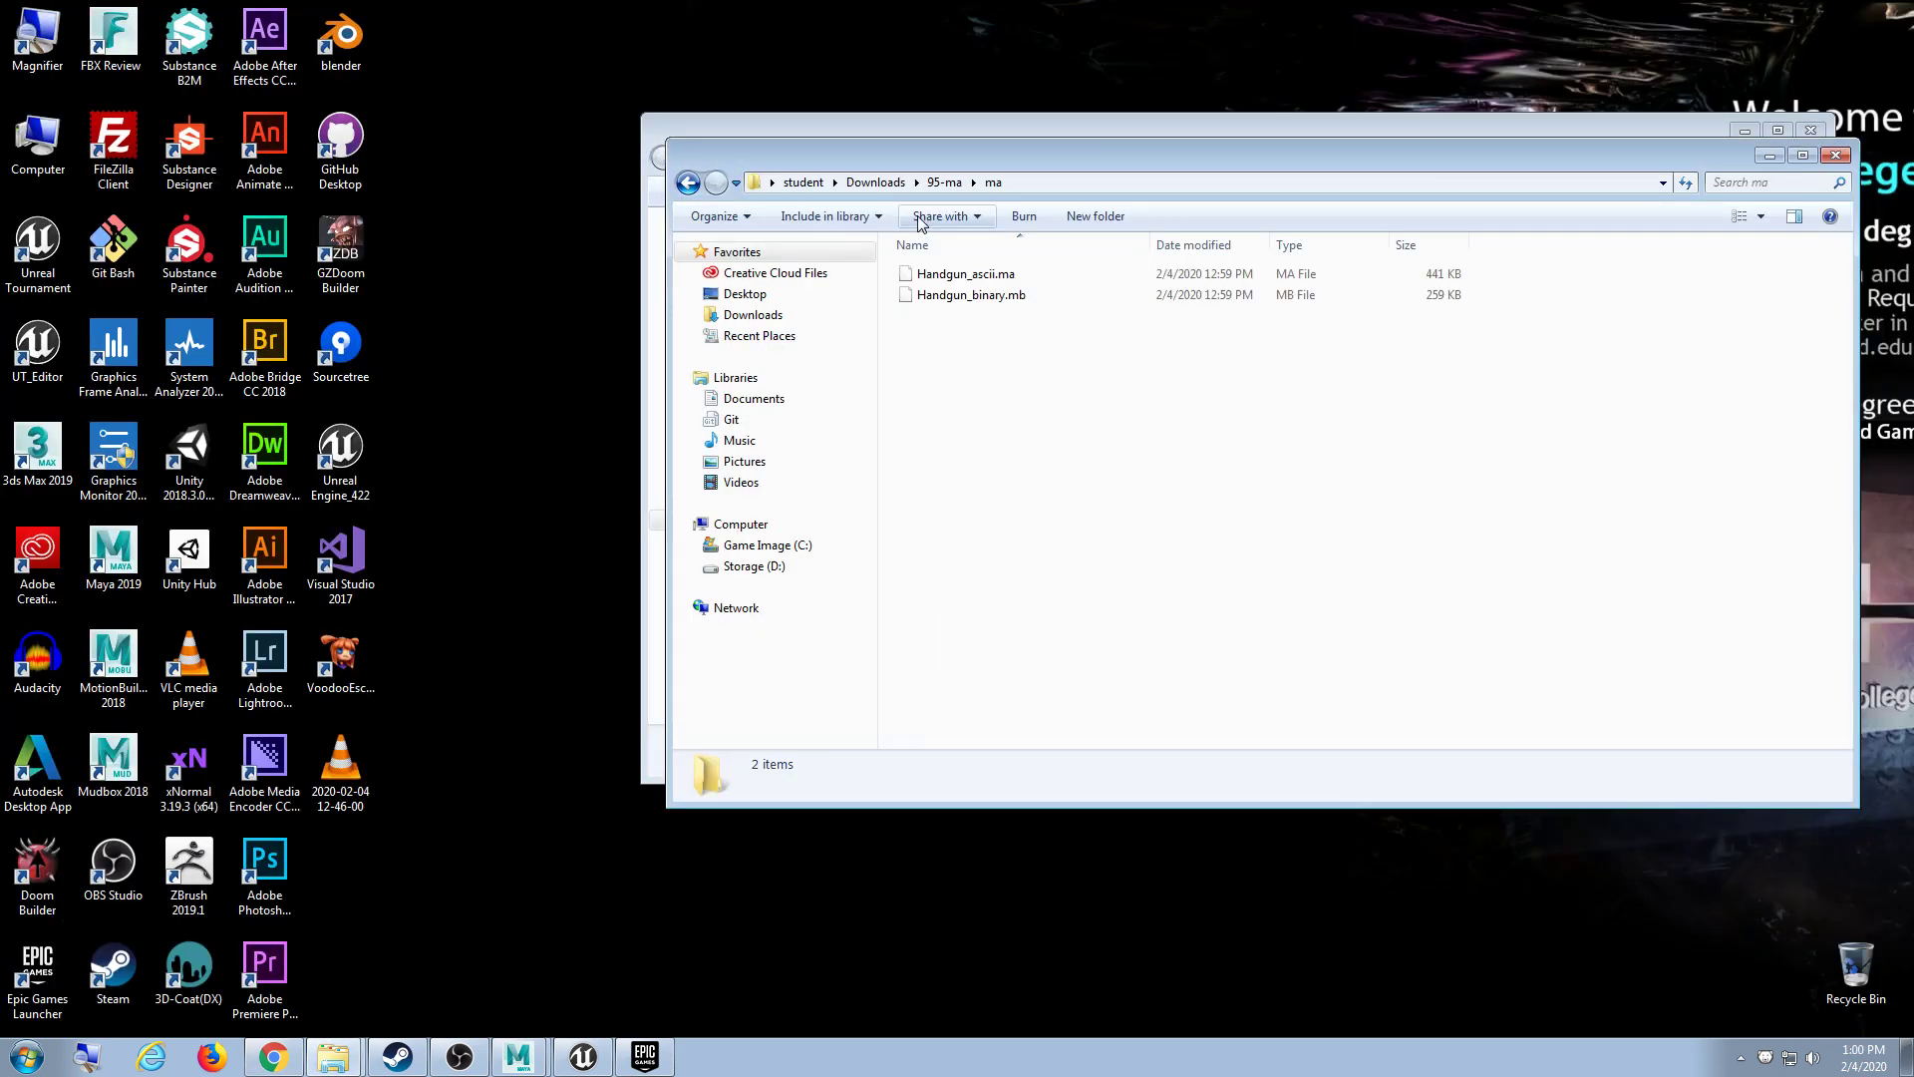
# Step: Go back to the Downloads folder, extract the 88-textures archive there and open its textures folder to view the handgun images
pyautogui.moveTo(932, 154); pyautogui.dragTo(959, 182)
pyautogui.click(972, 211)
pyautogui.click(903, 211)
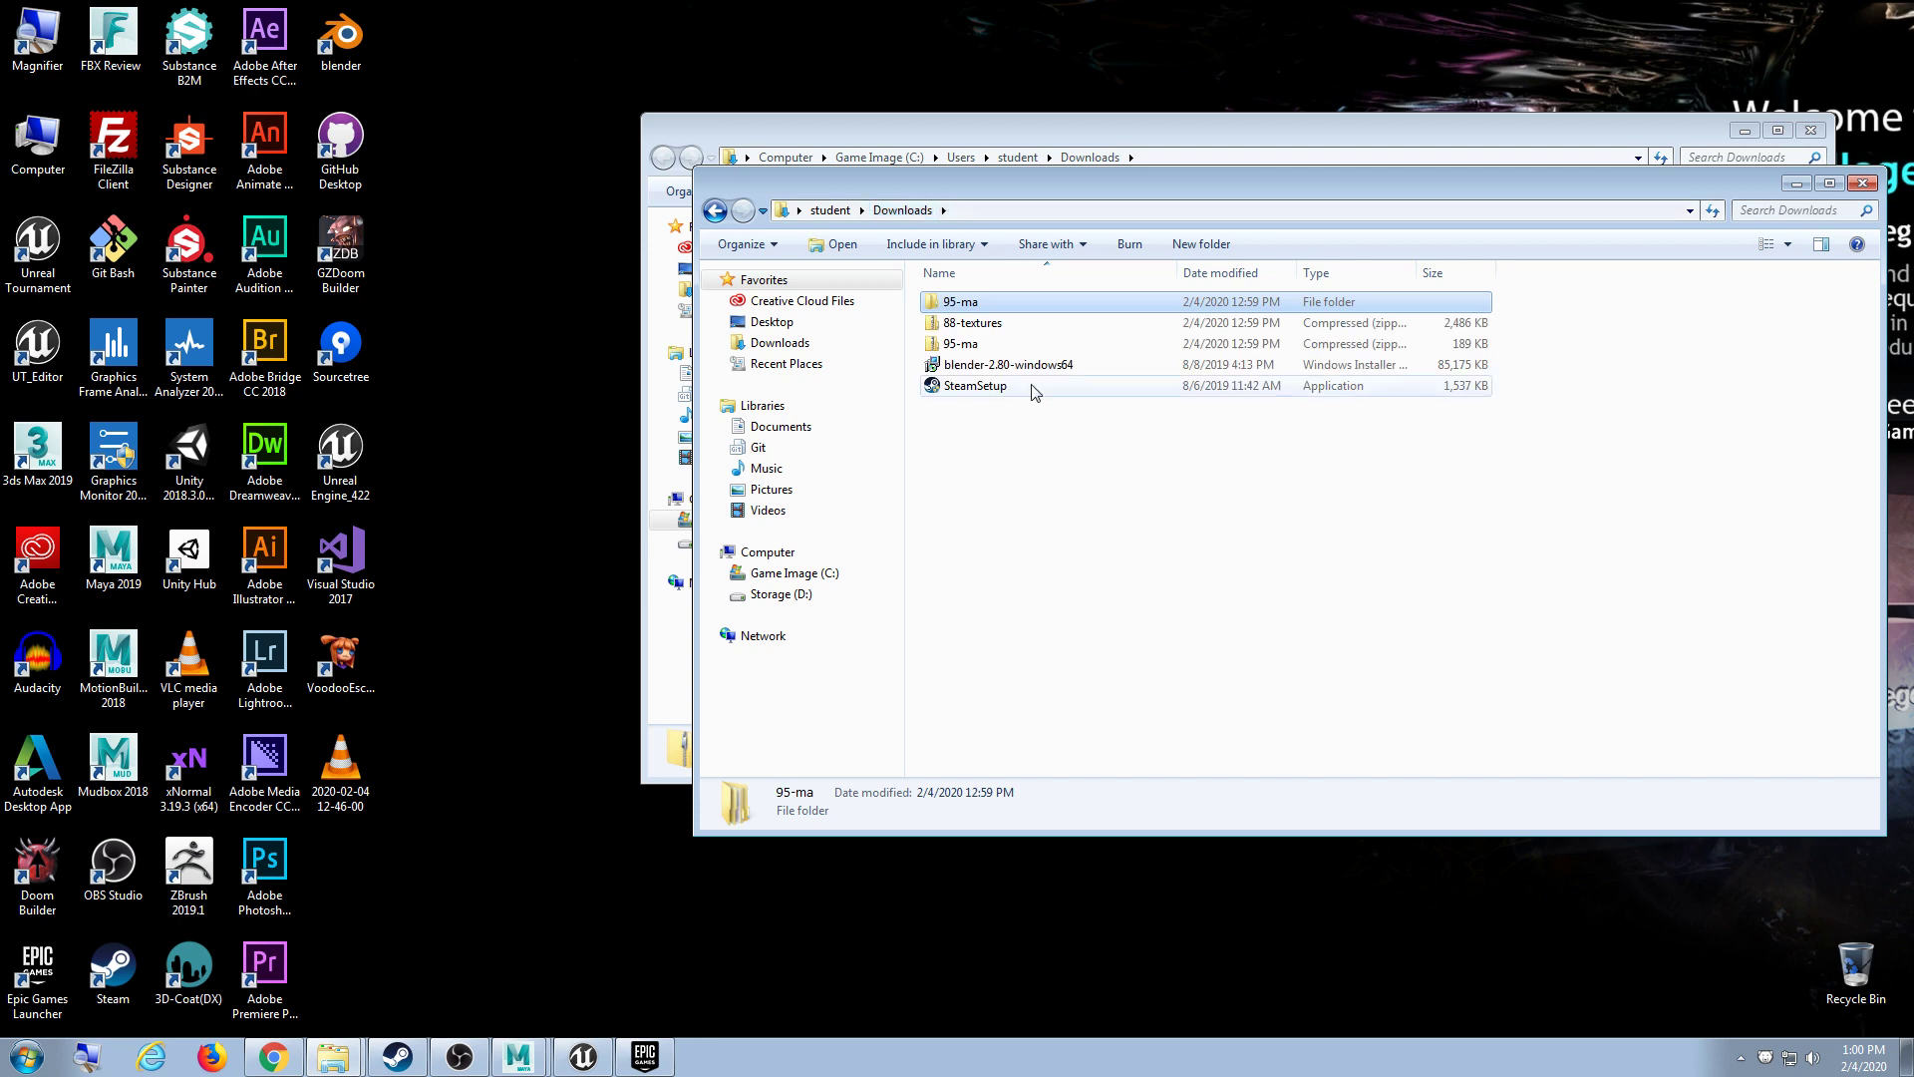
pyautogui.click(997, 322)
pyautogui.rightClick(993, 320)
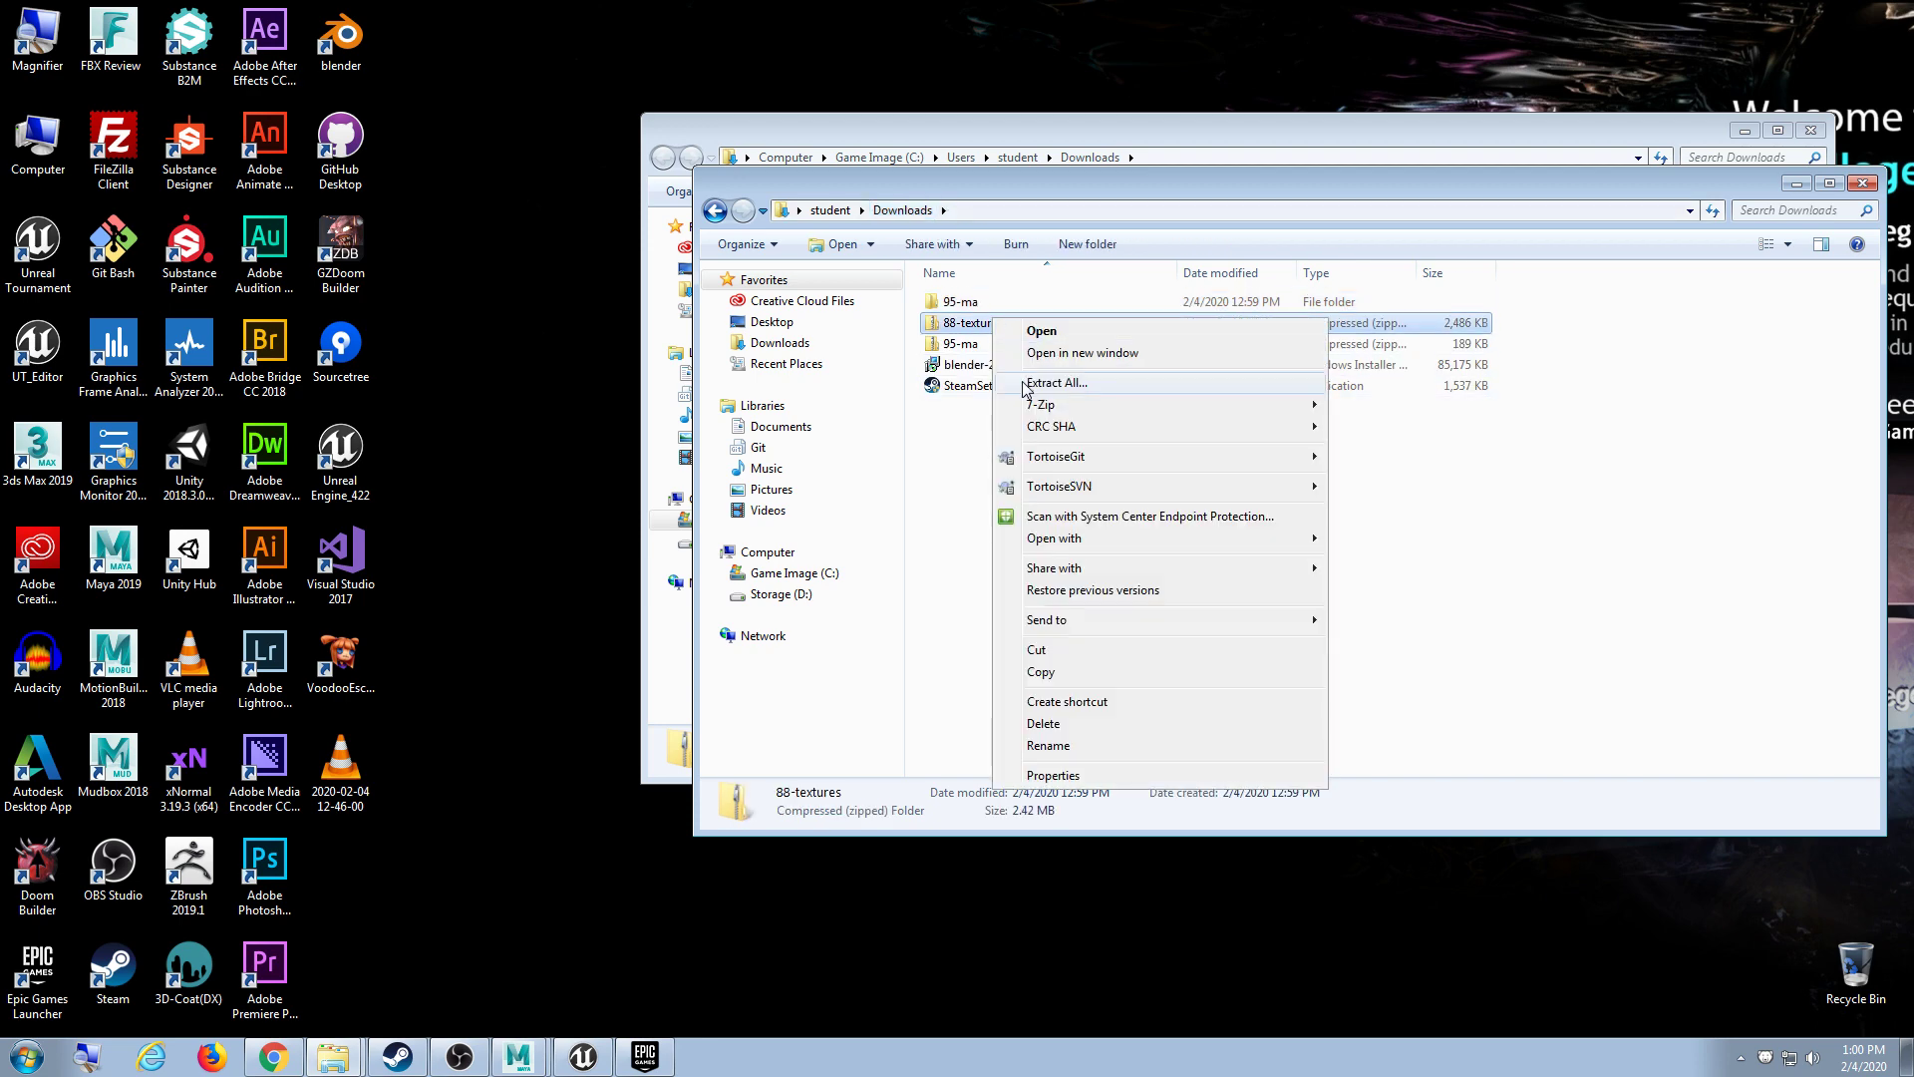
pyautogui.click(1087, 385)
pyautogui.click(1146, 720)
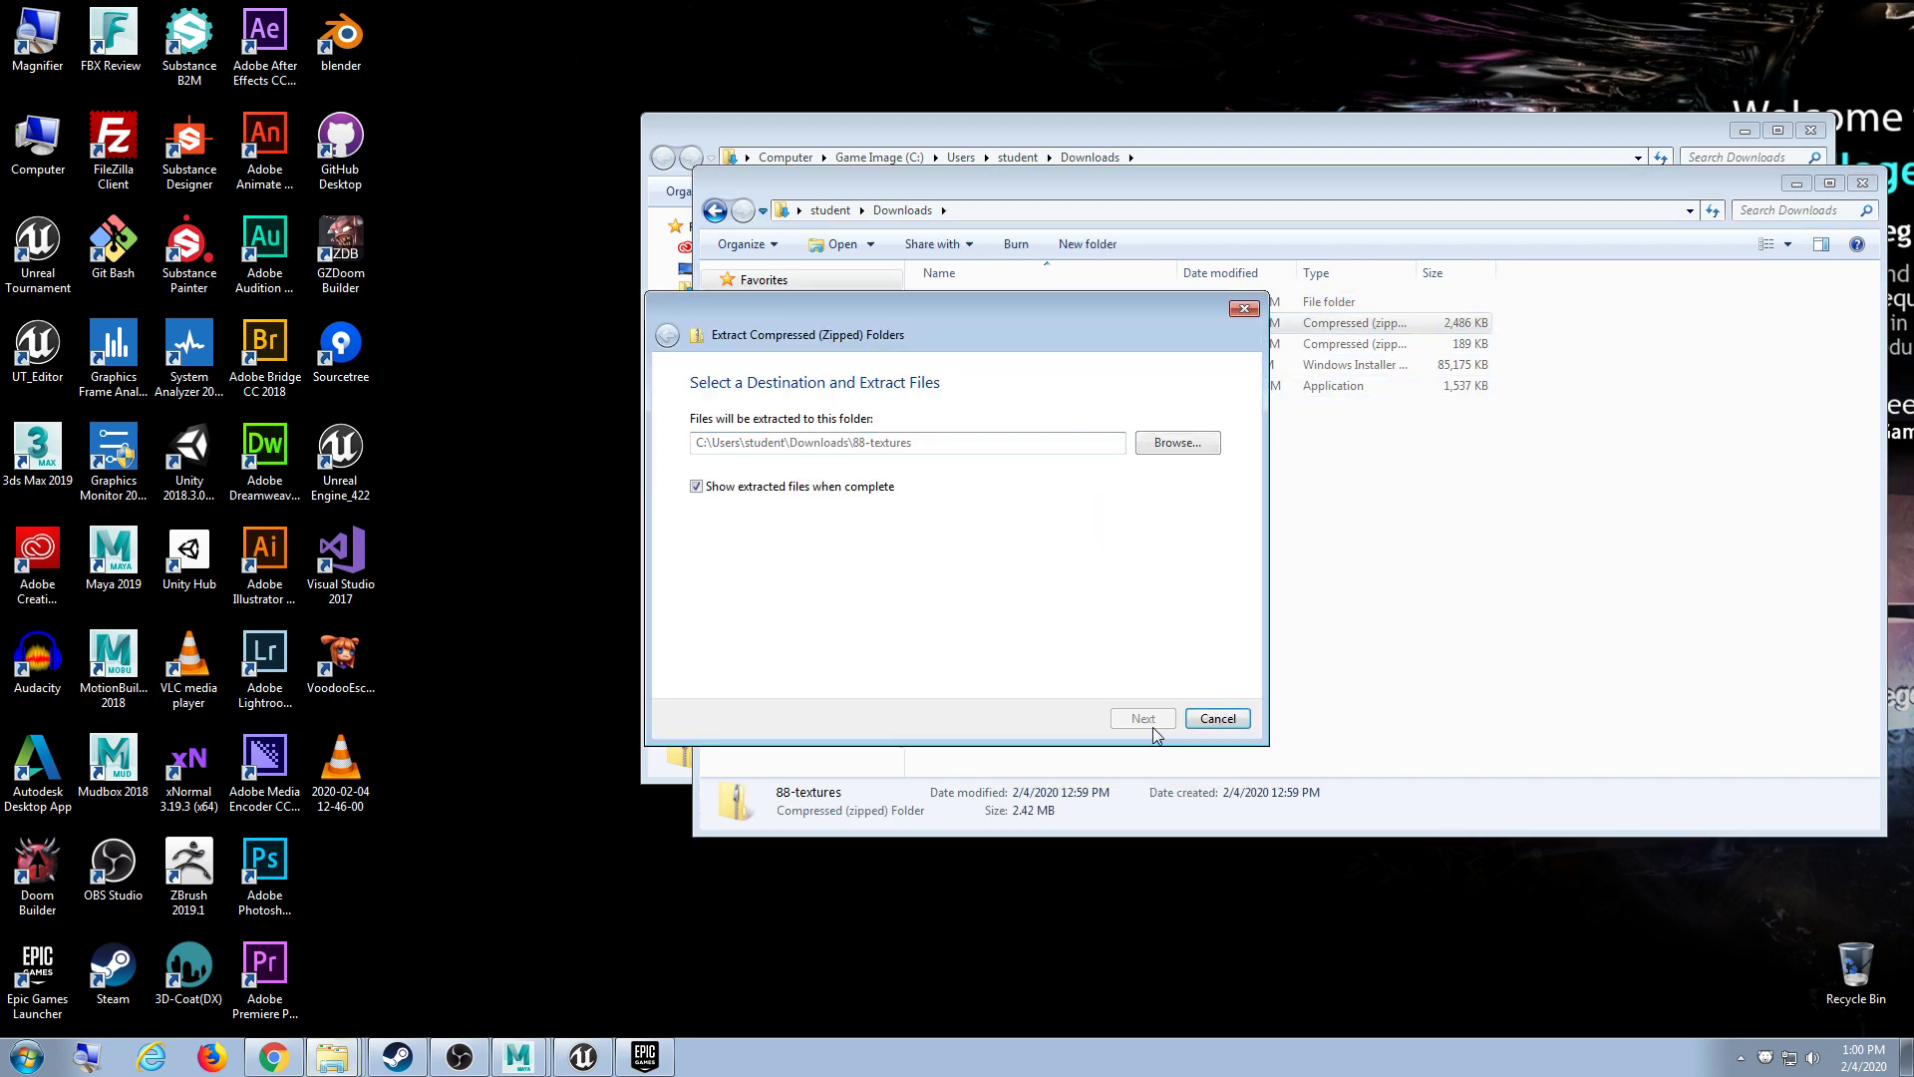
pyautogui.doubleClick(1015, 325)
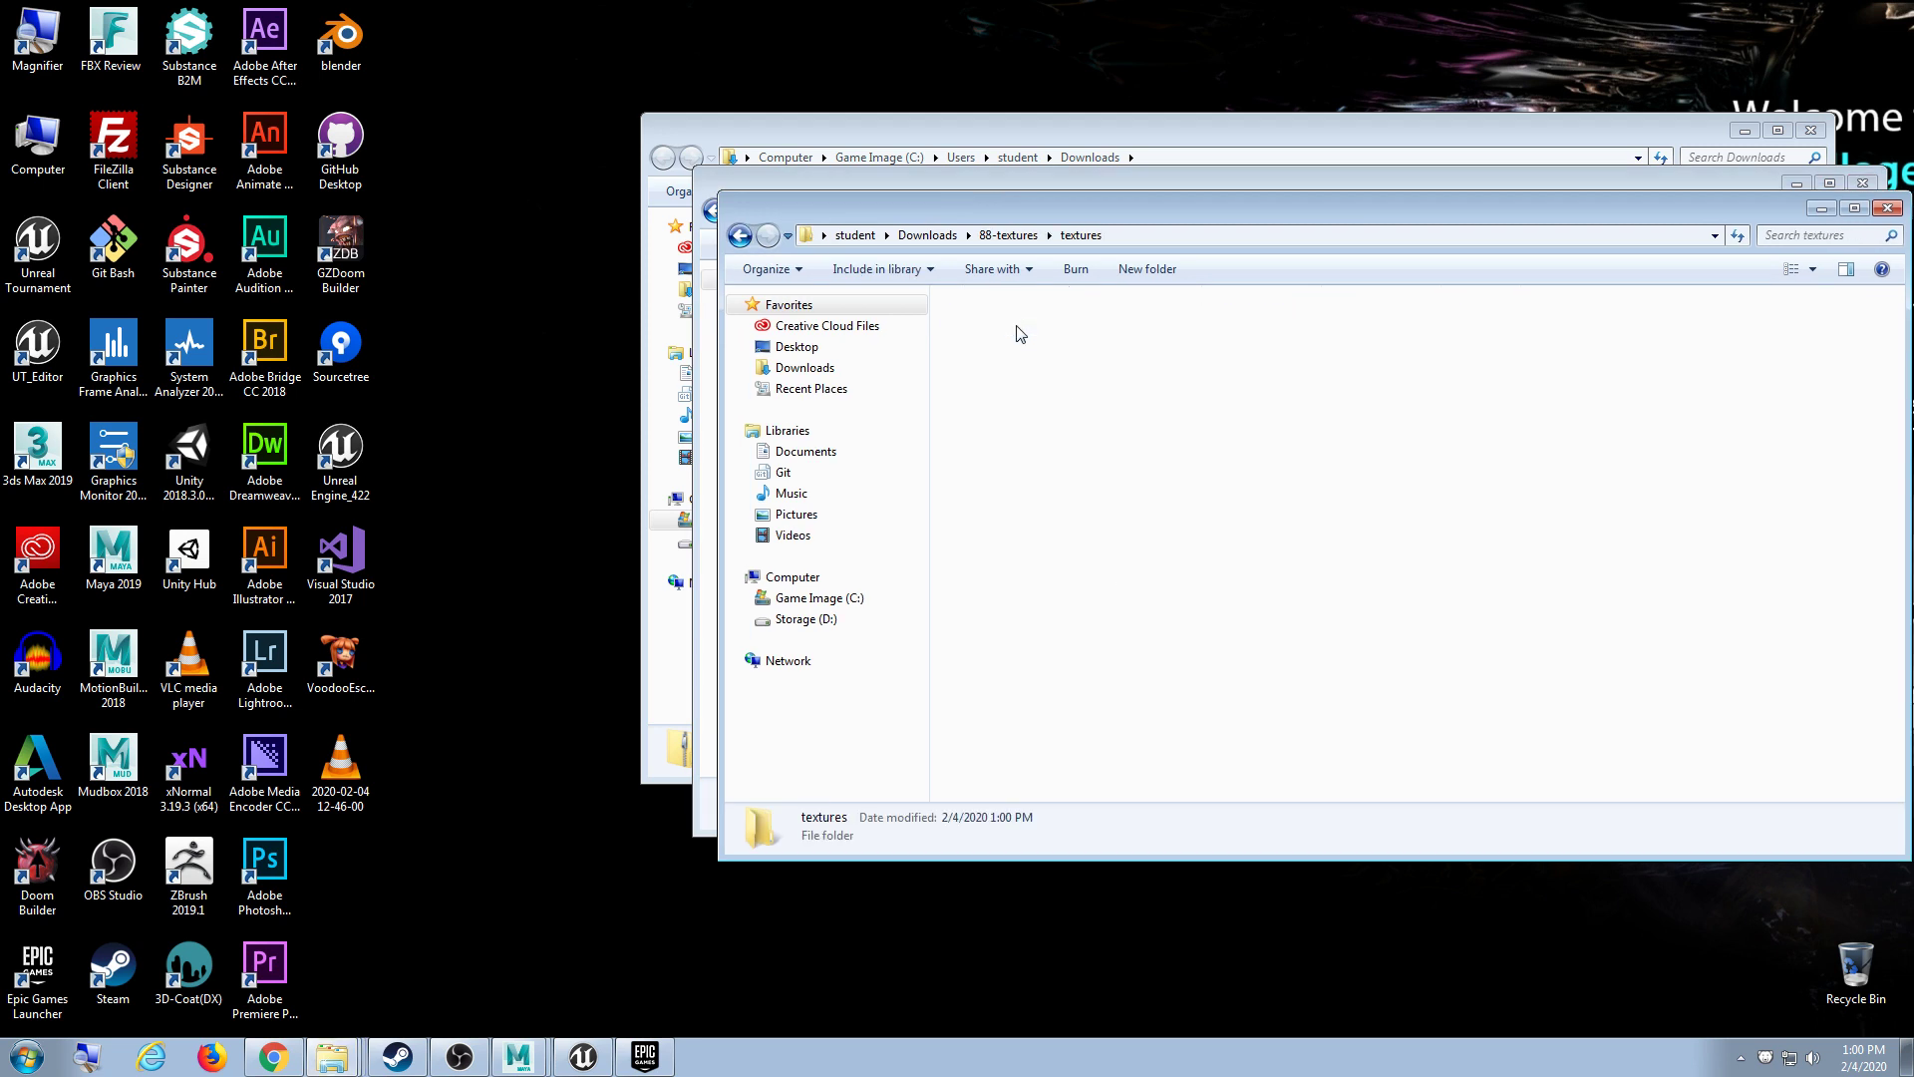
pyautogui.moveTo(1654, 469); pyautogui.dragTo(1348, 392)
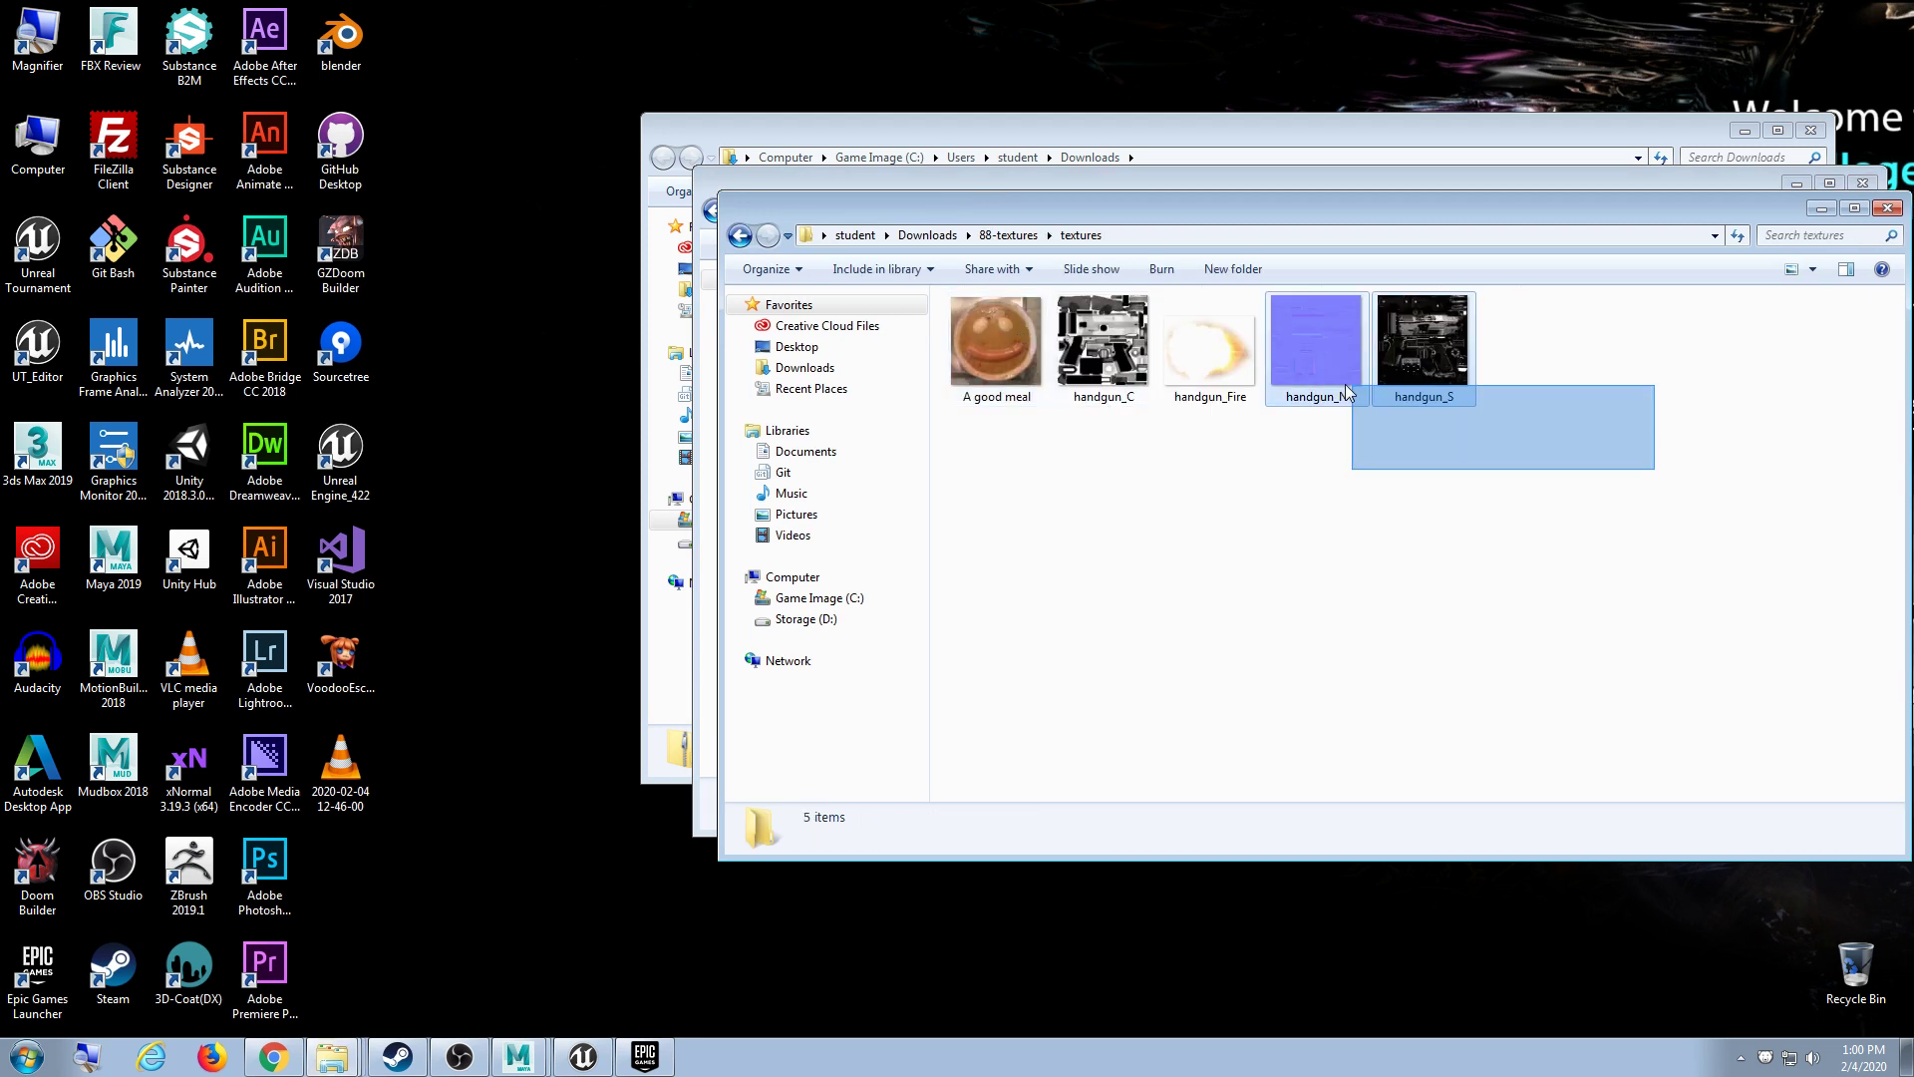
pyautogui.click(1451, 514)
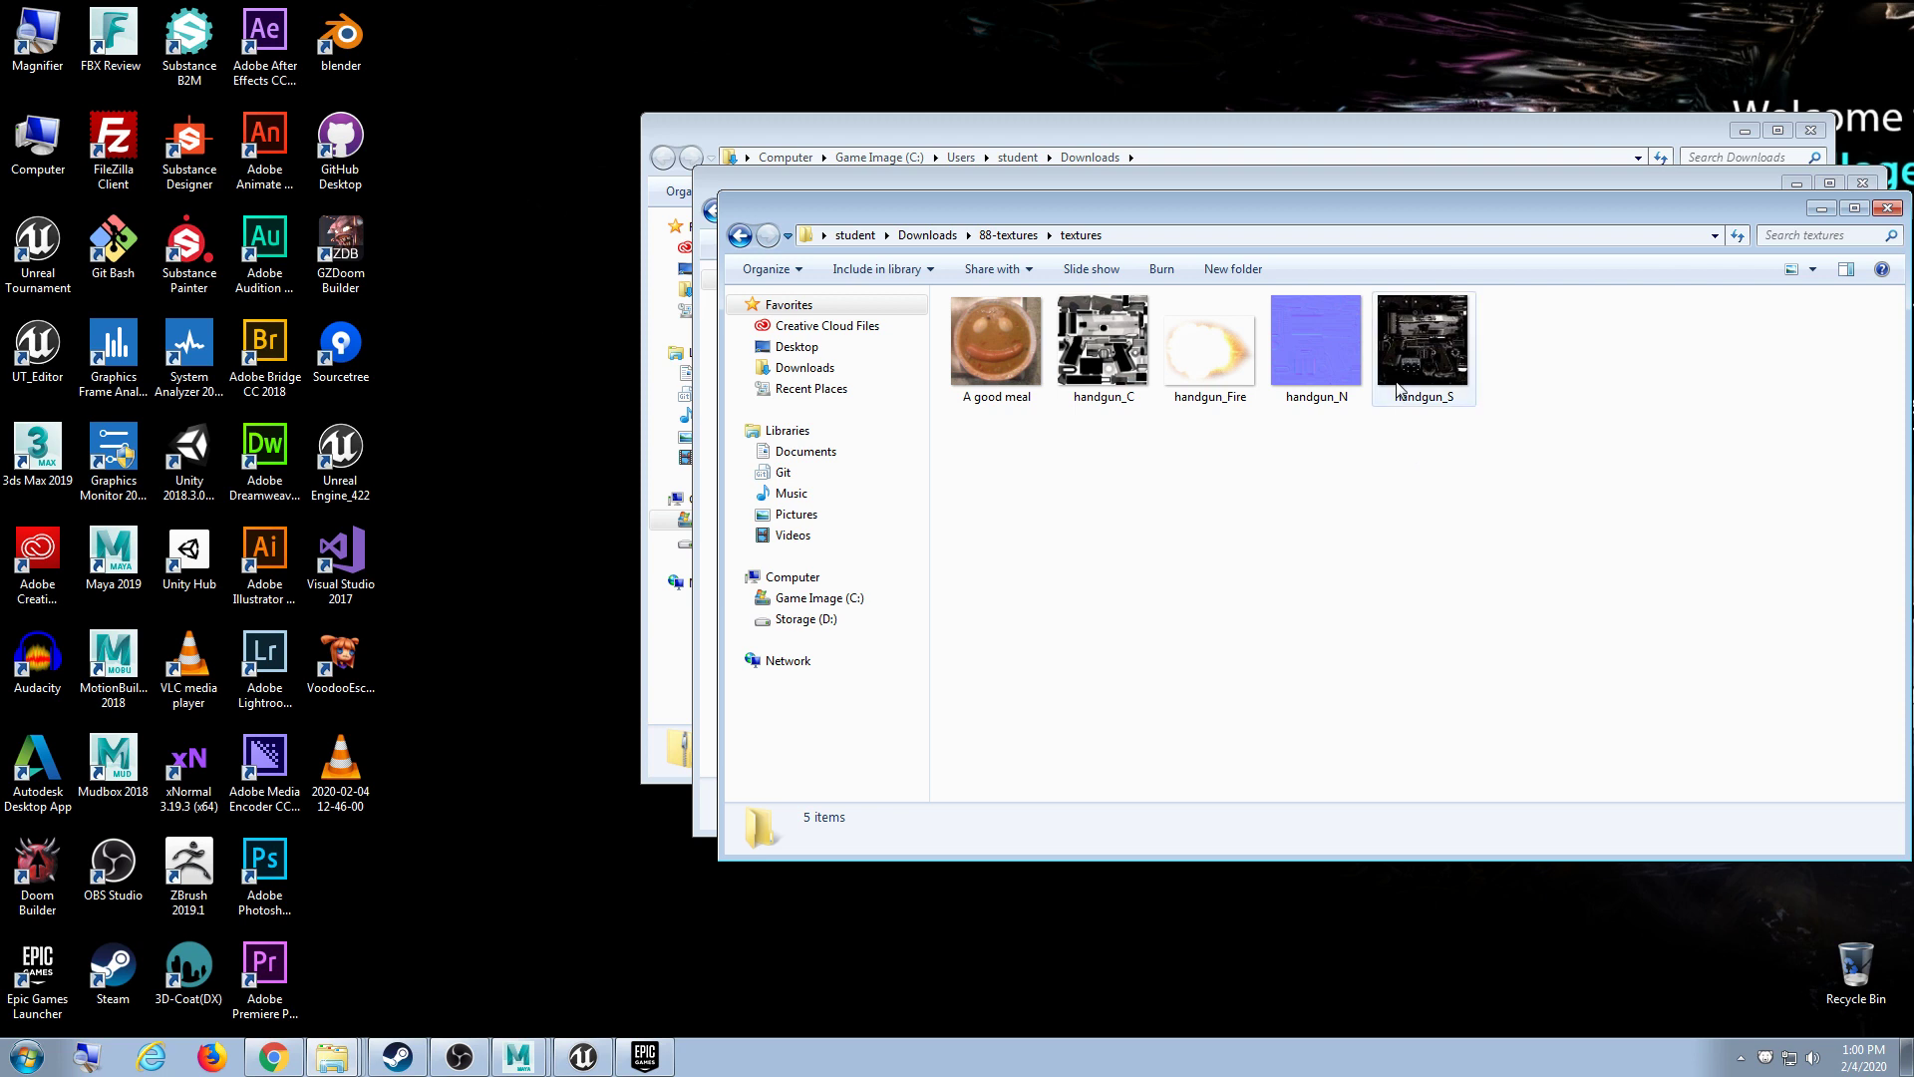
# Step: Narrow the textures folder window and place it over the desktop icons, clear of the Downloads windows
pyautogui.moveTo(1320, 216); pyautogui.dragTo(1222, 290)
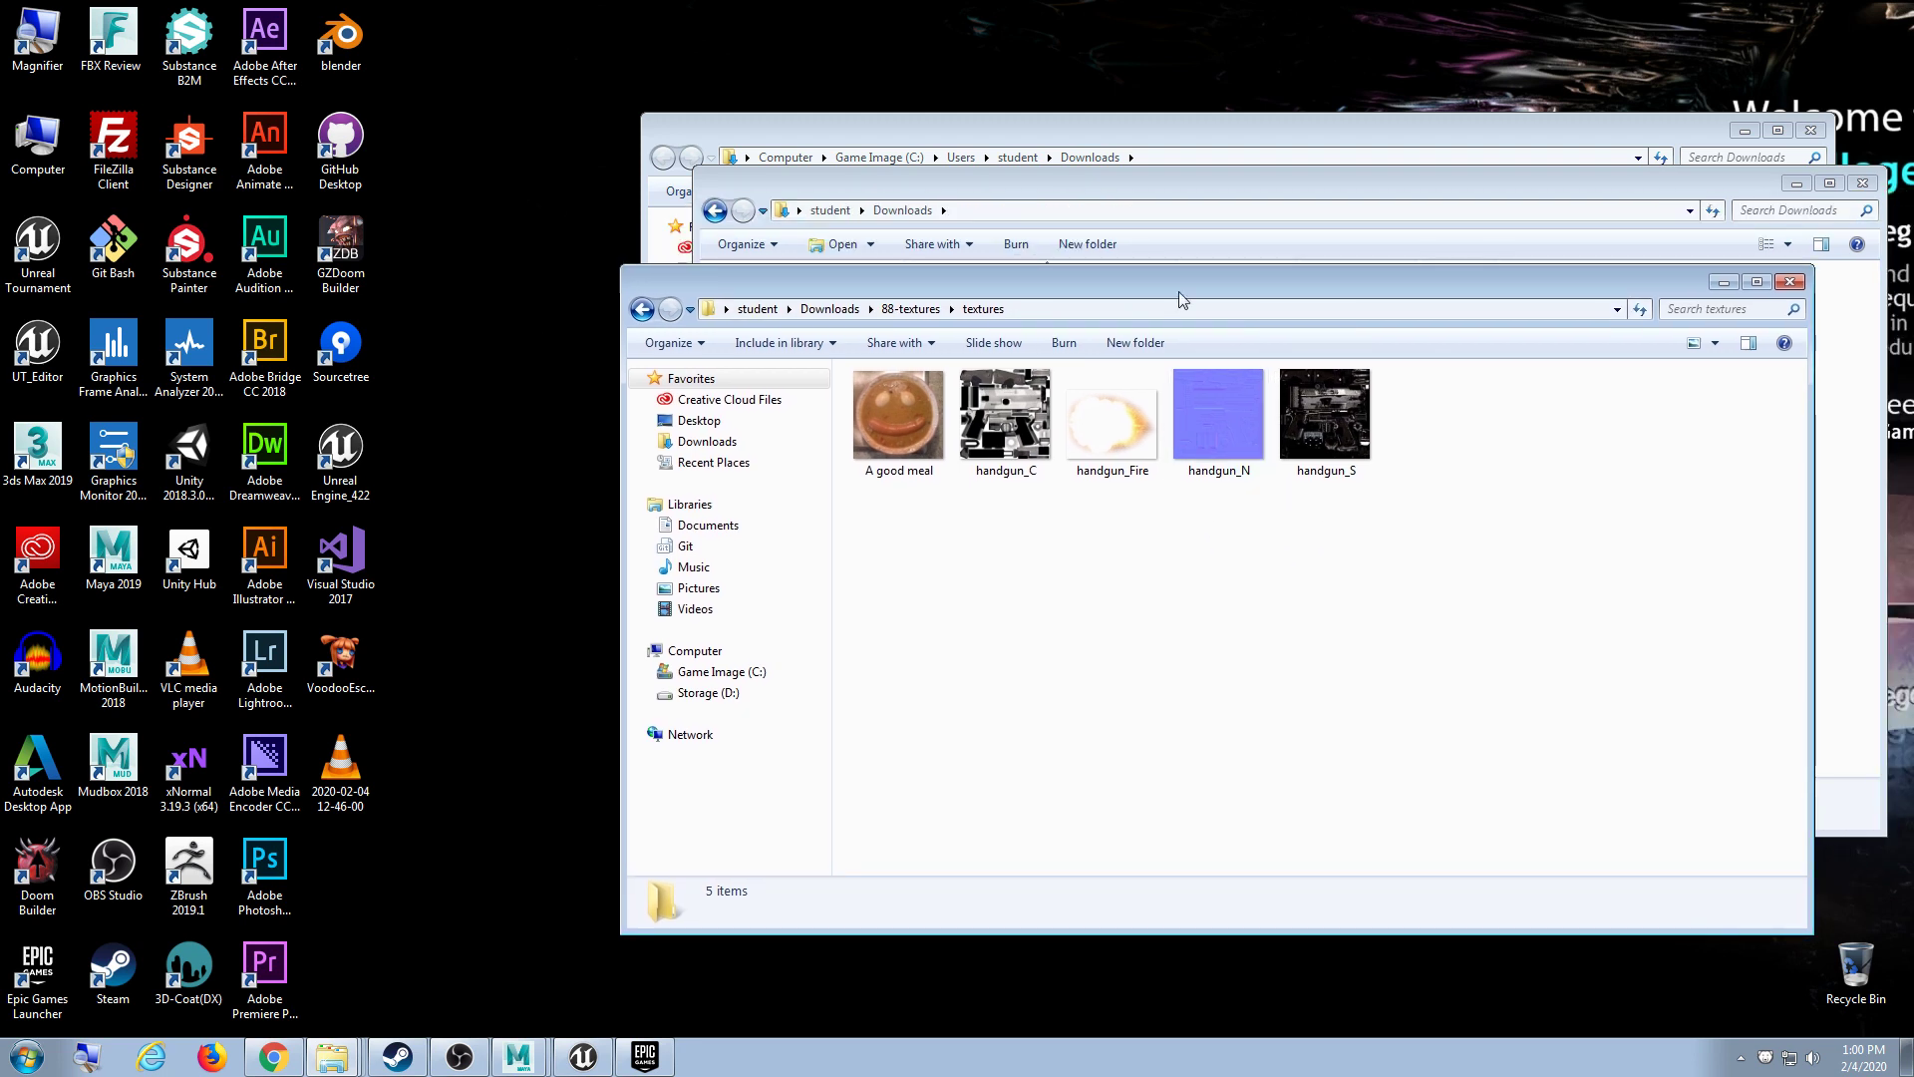
pyautogui.moveTo(1179, 289); pyautogui.dragTo(890, 279)
pyautogui.moveTo(1521, 401); pyautogui.dragTo(940, 400)
pyautogui.moveTo(771, 279); pyautogui.dragTo(514, 220)
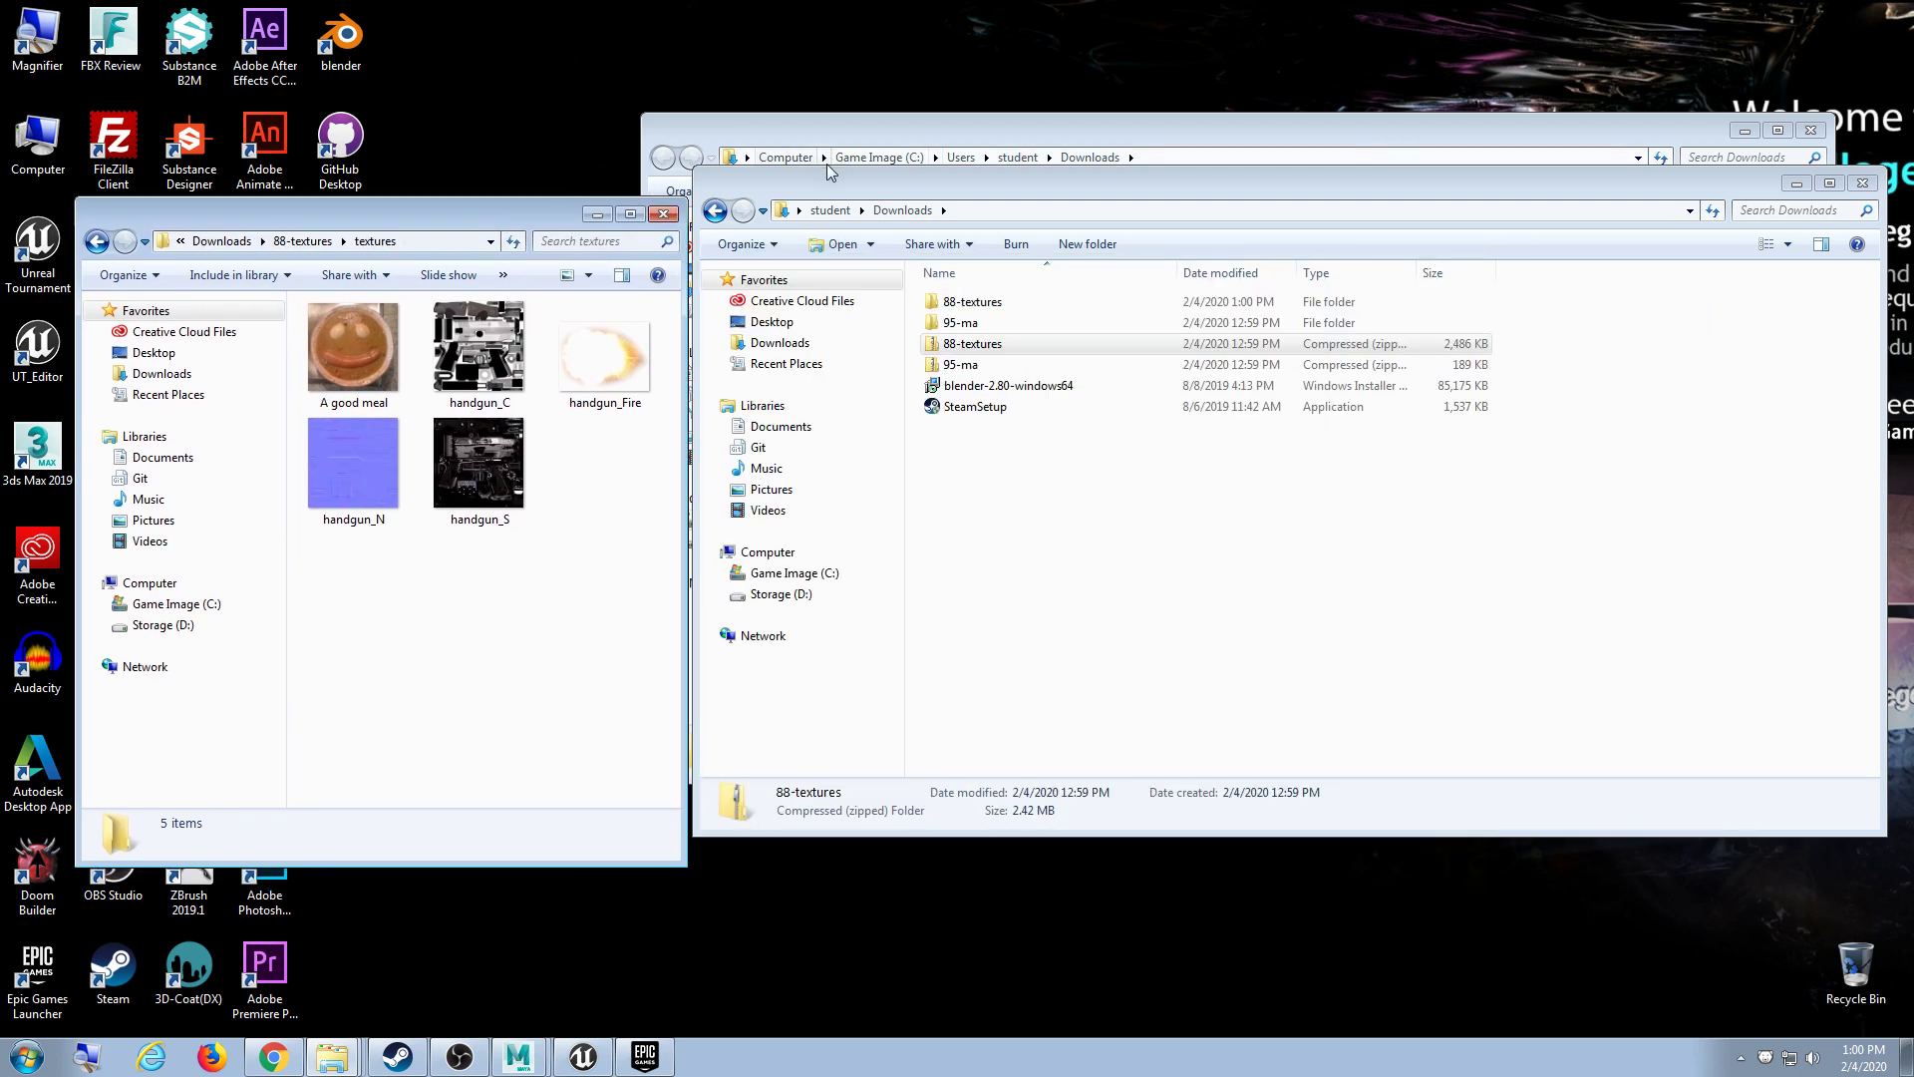
# Step: Narrow both Downloads folder windows and arrange them beside the textures folder window
pyautogui.moveTo(829, 178); pyautogui.dragTo(853, 224)
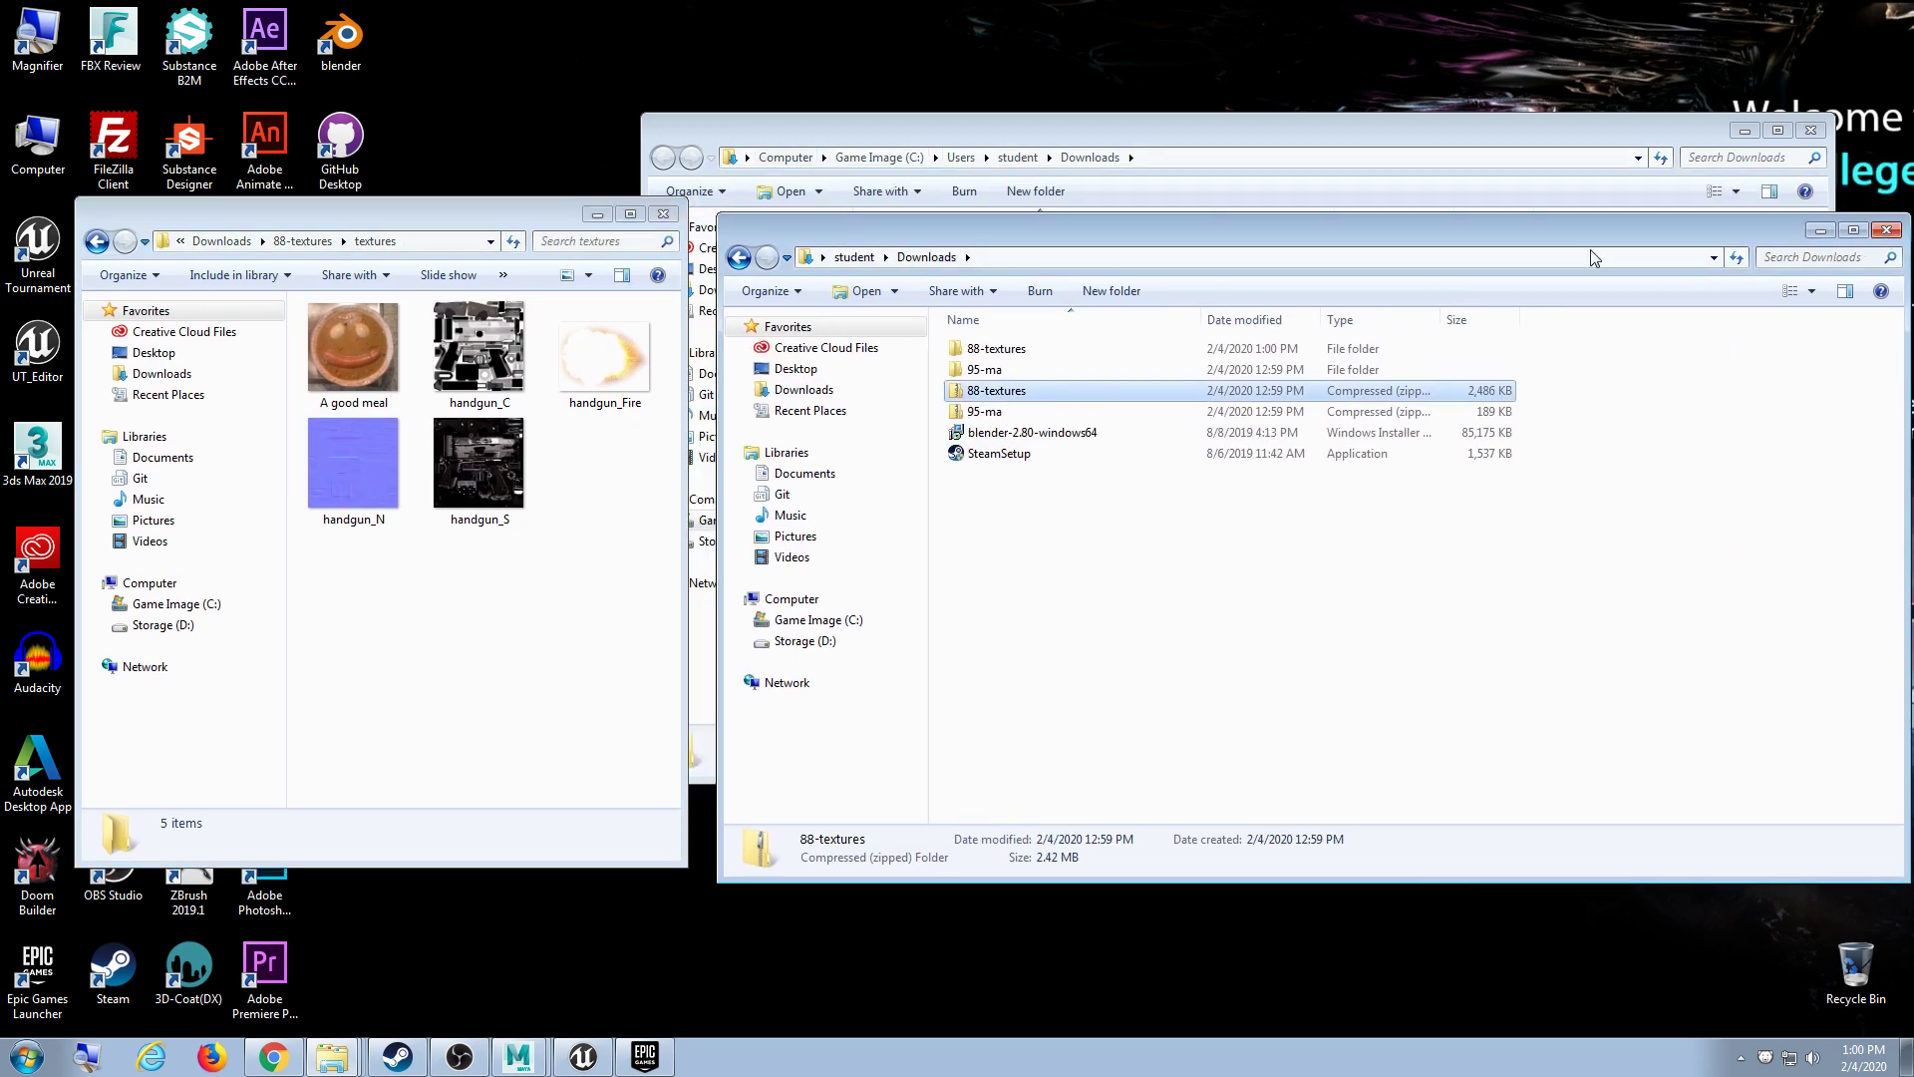
pyautogui.moveTo(717, 276); pyautogui.dragTo(1118, 276)
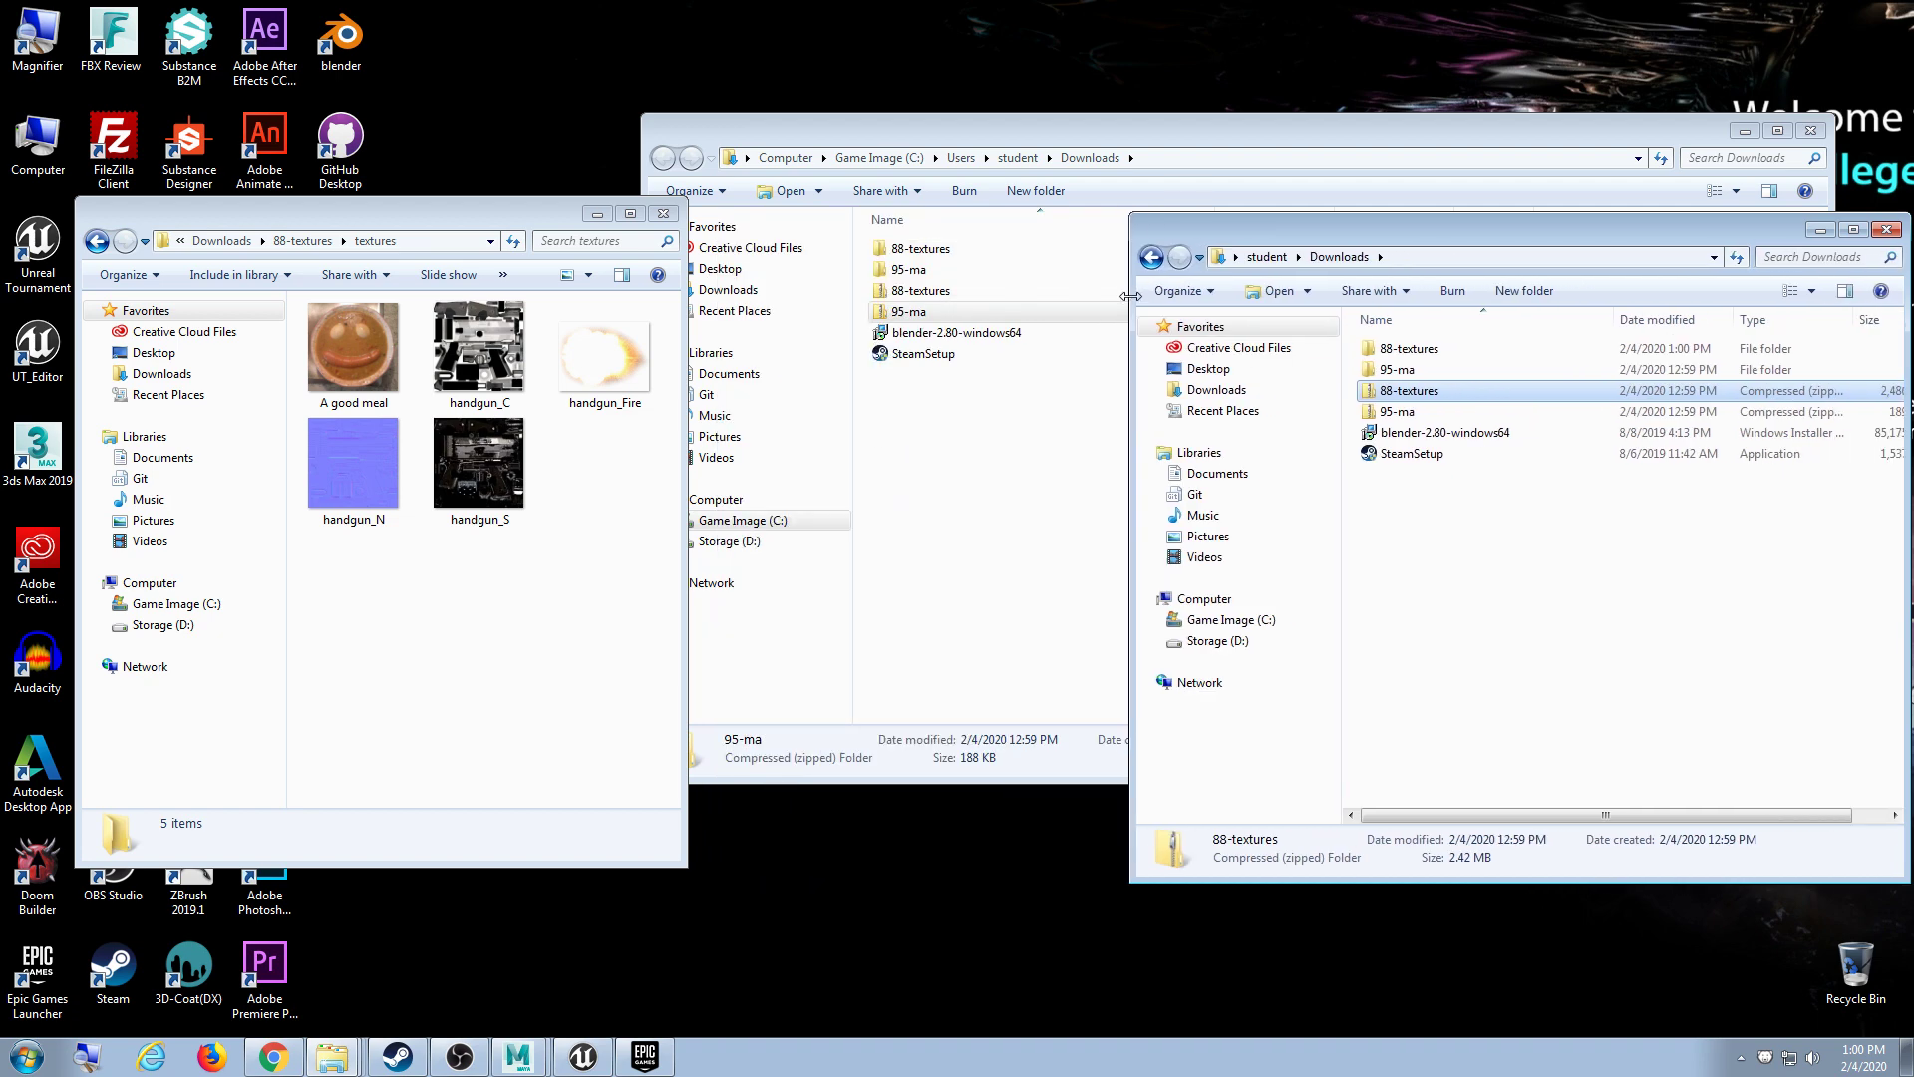
pyautogui.moveTo(1412, 234); pyautogui.dragTo(1246, 265)
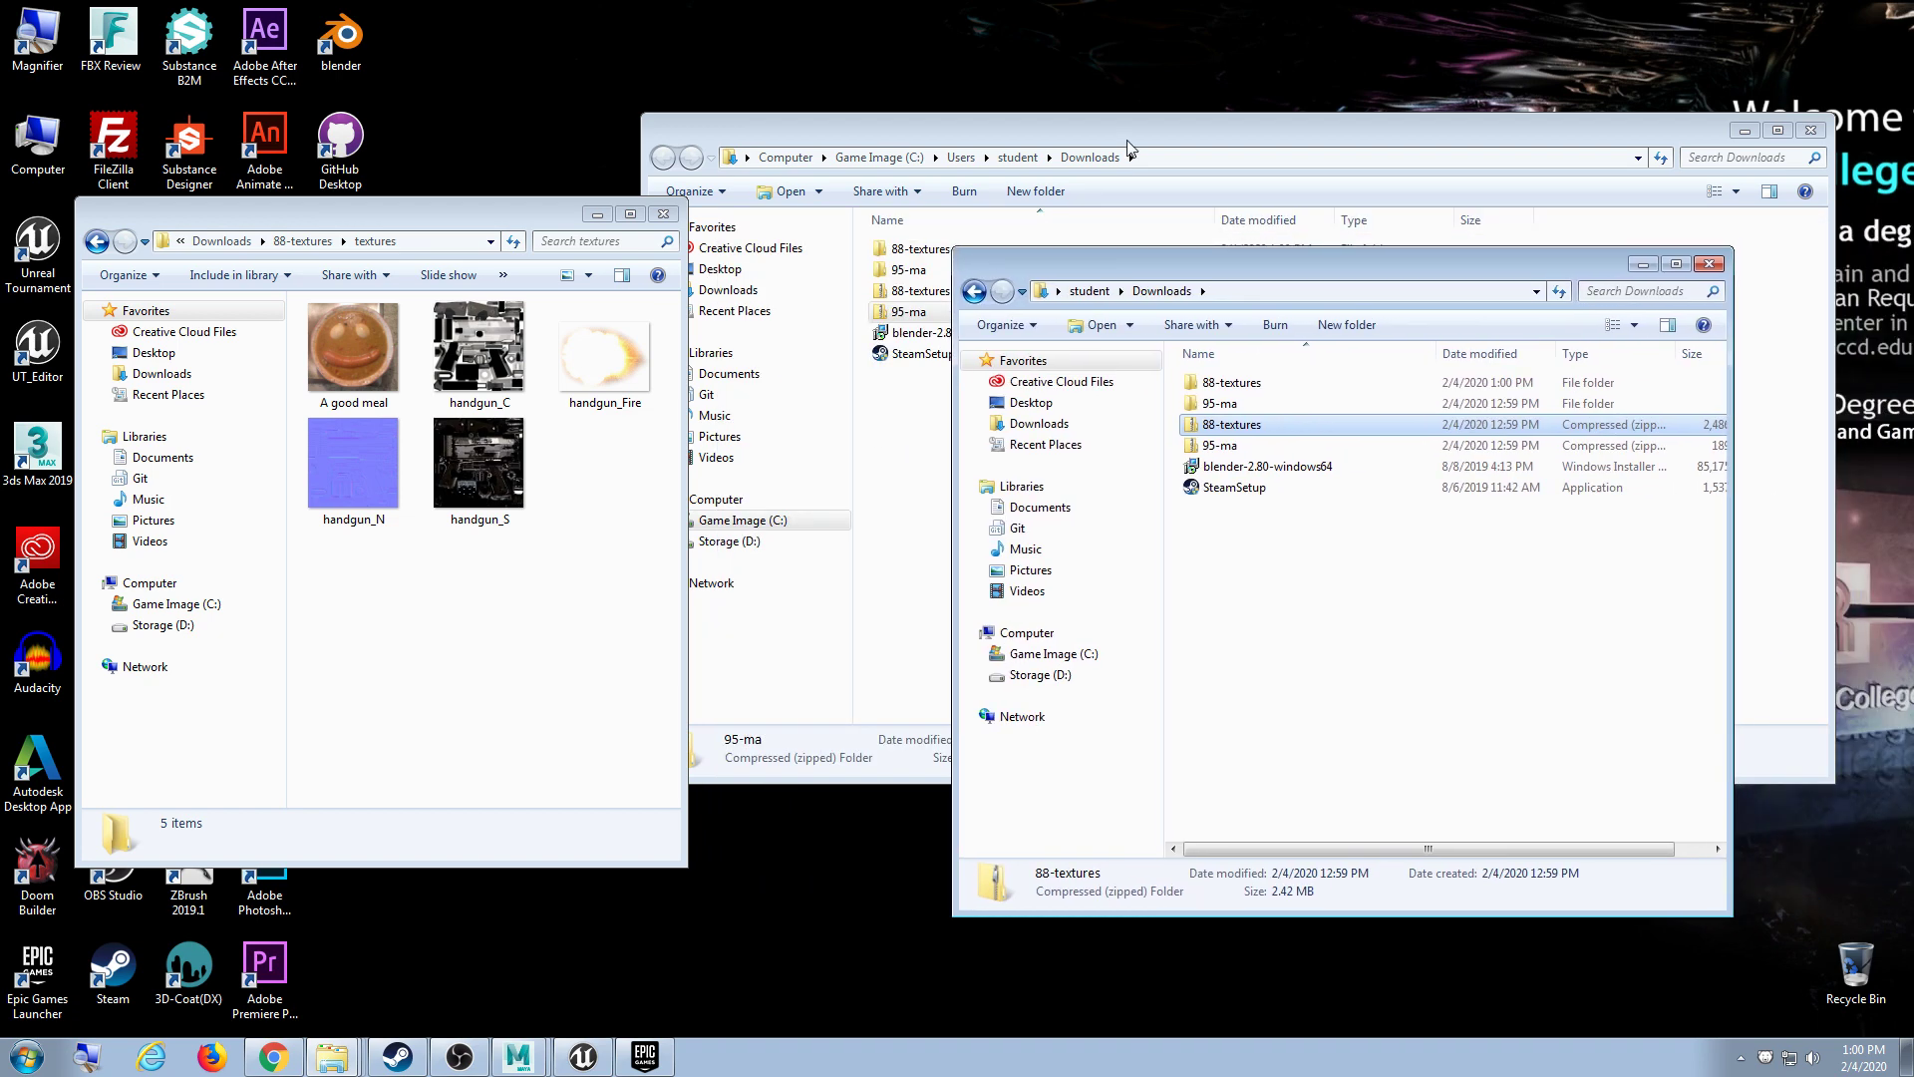
pyautogui.moveTo(1125, 139); pyautogui.dragTo(1061, 118)
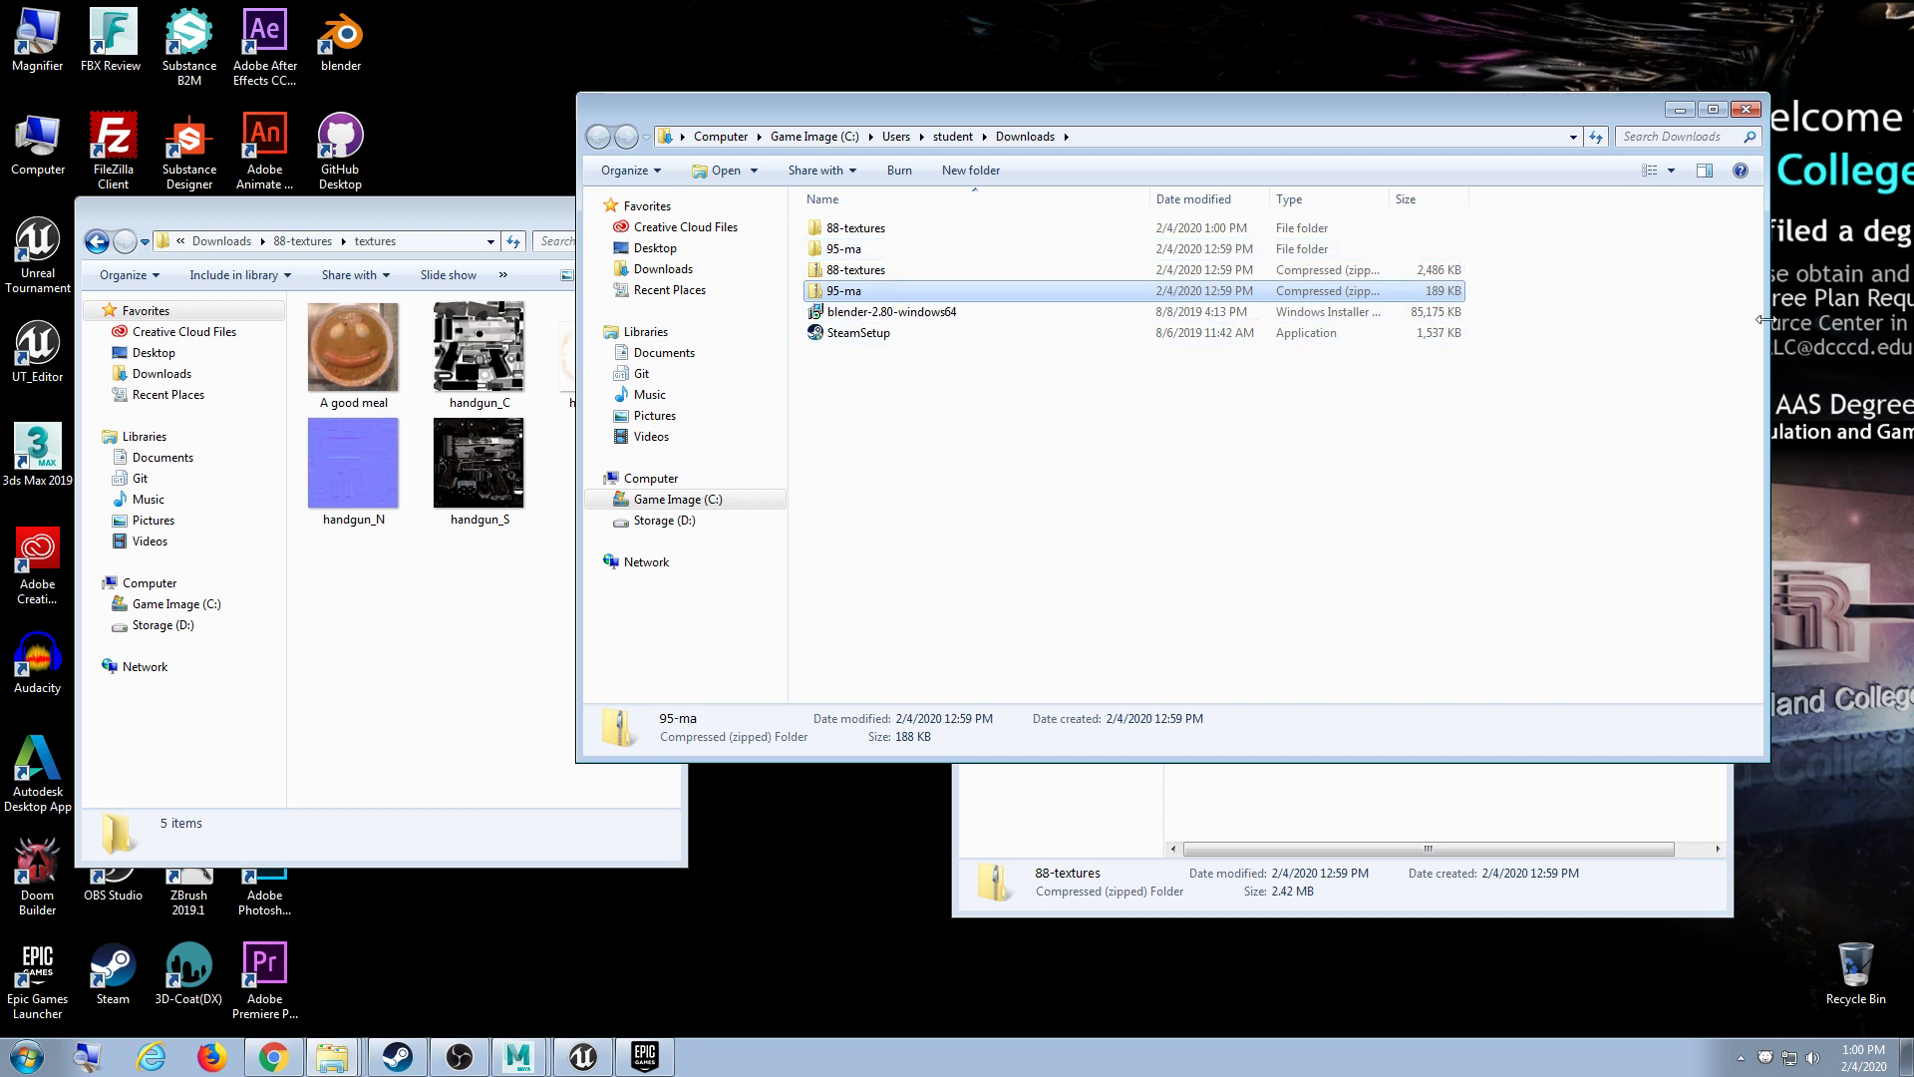
pyautogui.moveTo(1764, 319); pyautogui.dragTo(1062, 320)
pyautogui.moveTo(843, 118); pyautogui.dragTo(1000, 190)
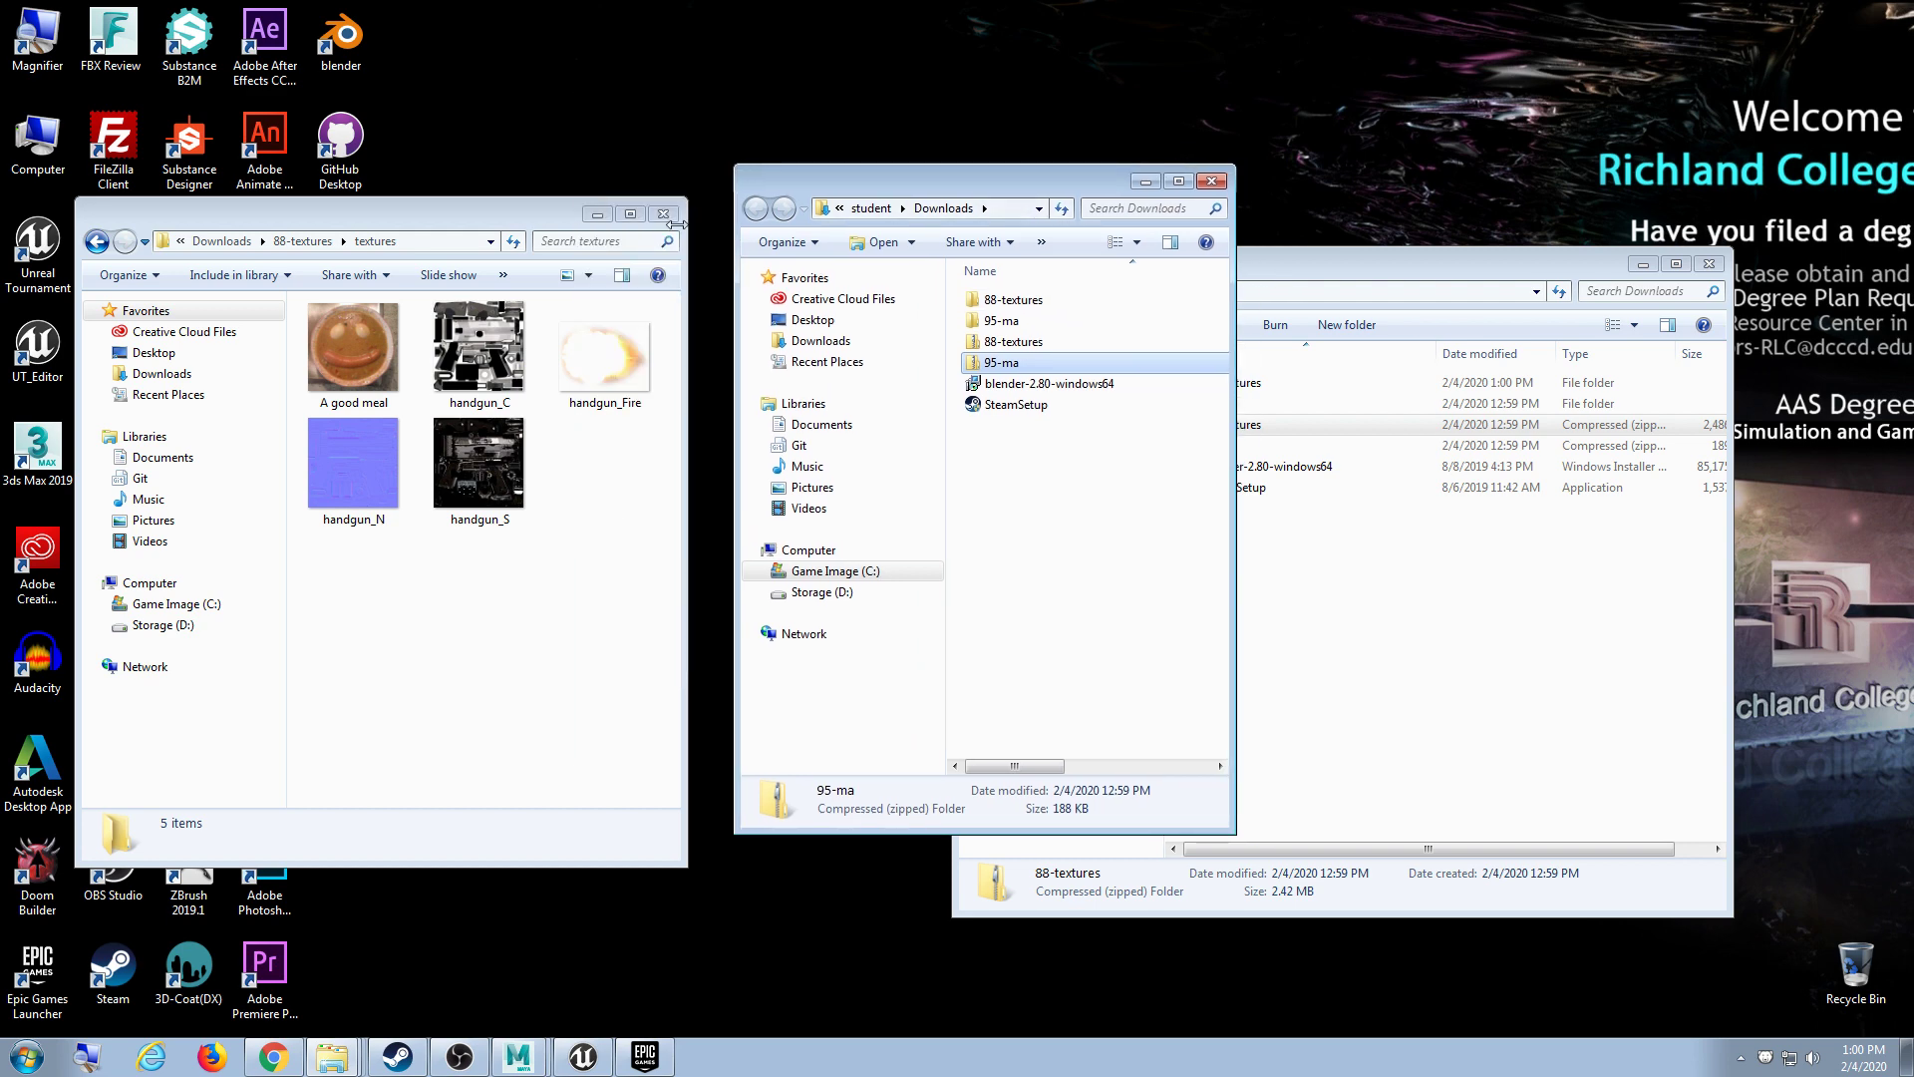
# Step: Spread the three folder windows apart across the desktop and close the spare Downloads window that has 88-textures selected
pyautogui.moveTo(456, 221); pyautogui.dragTo(397, 187)
pyautogui.moveTo(901, 185); pyautogui.dragTo(815, 190)
pyautogui.moveTo(1196, 264); pyautogui.dragTo(1300, 211)
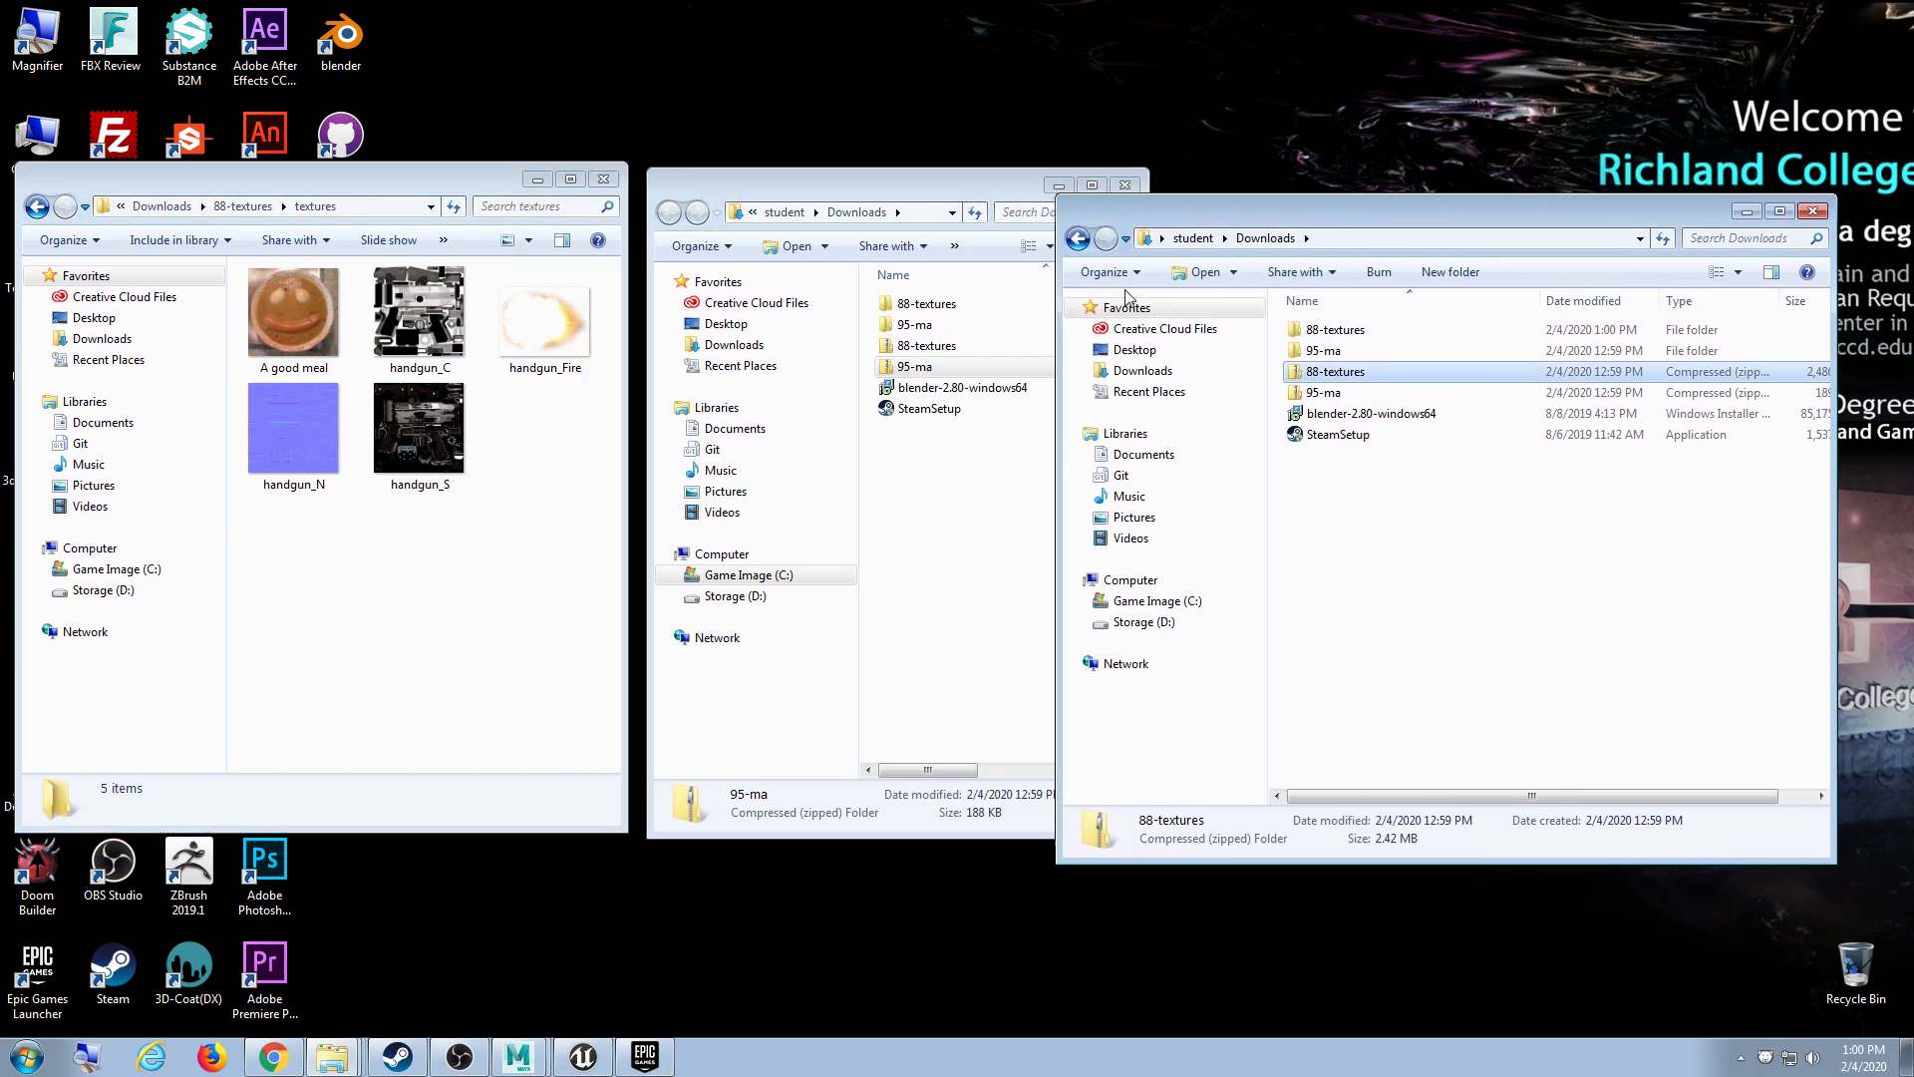
pyautogui.moveTo(1057, 329); pyautogui.dragTo(1198, 329)
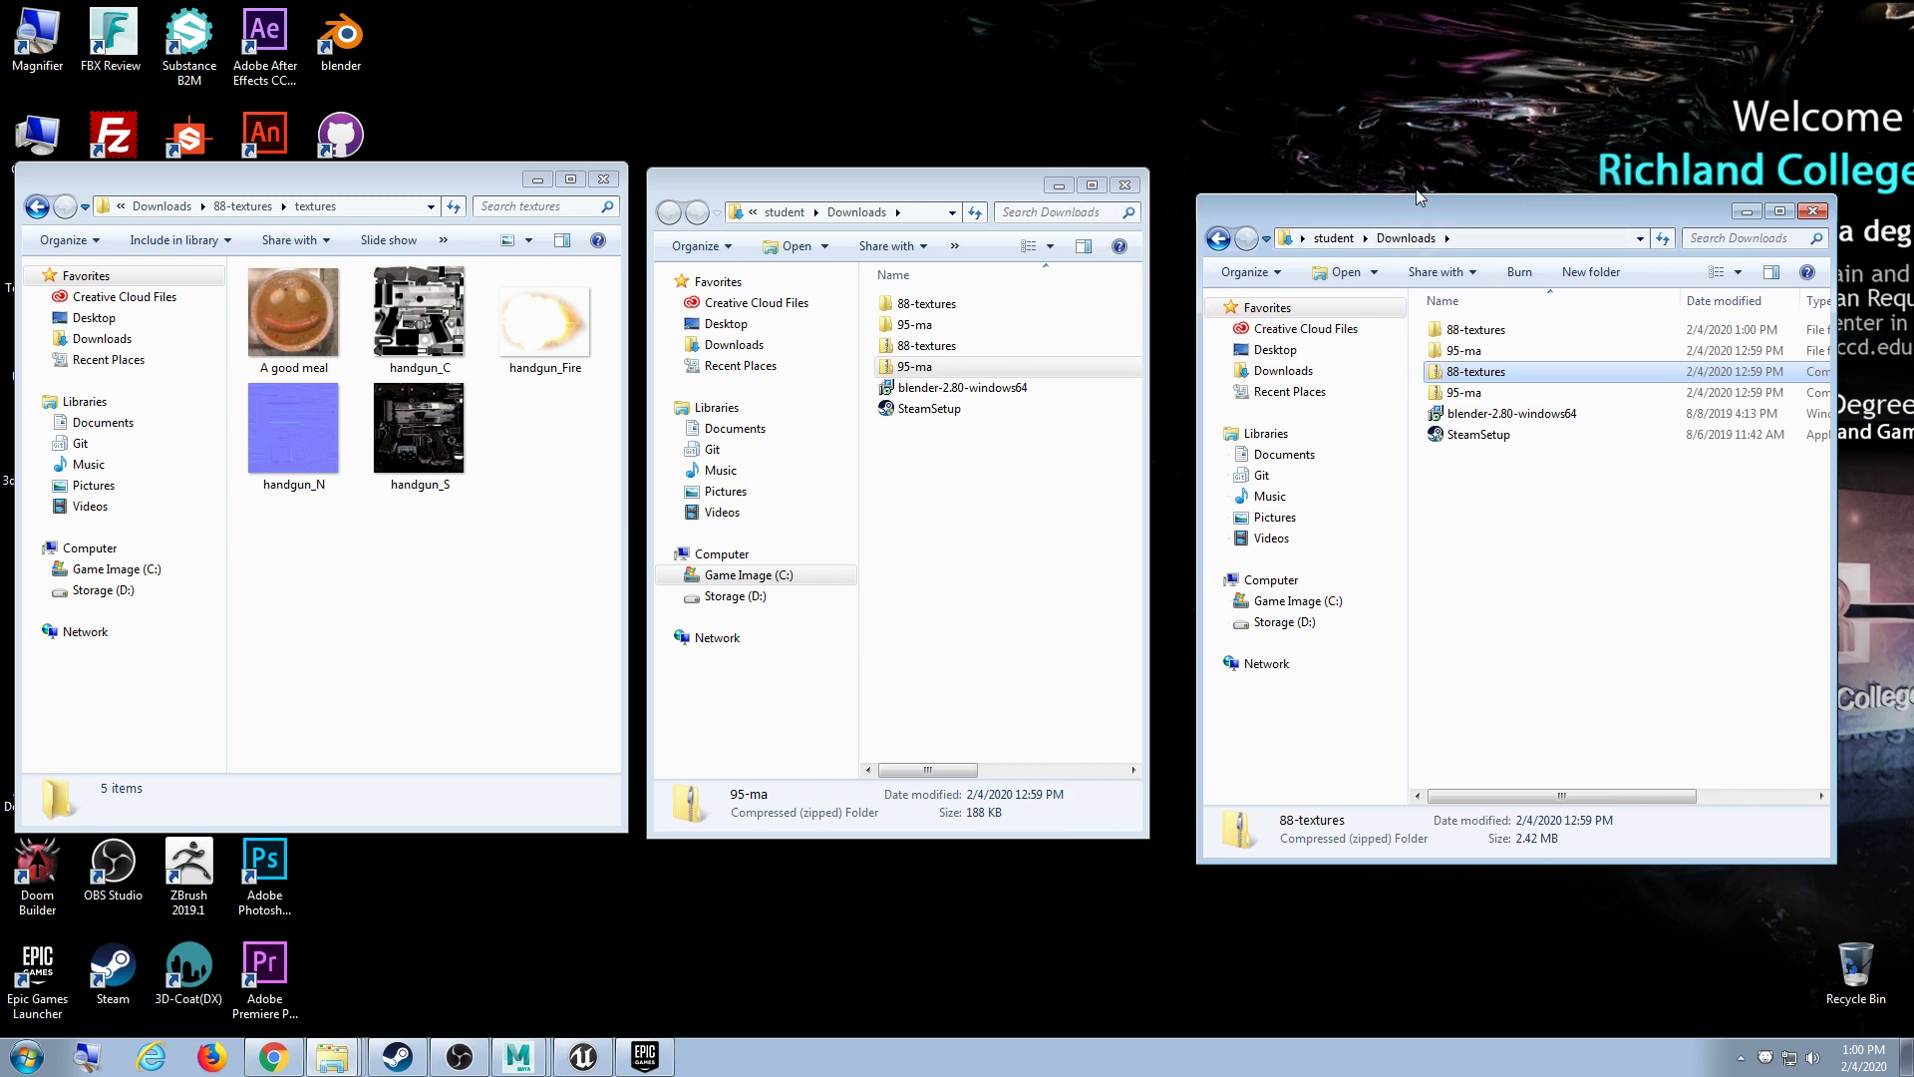
pyautogui.click(1812, 210)
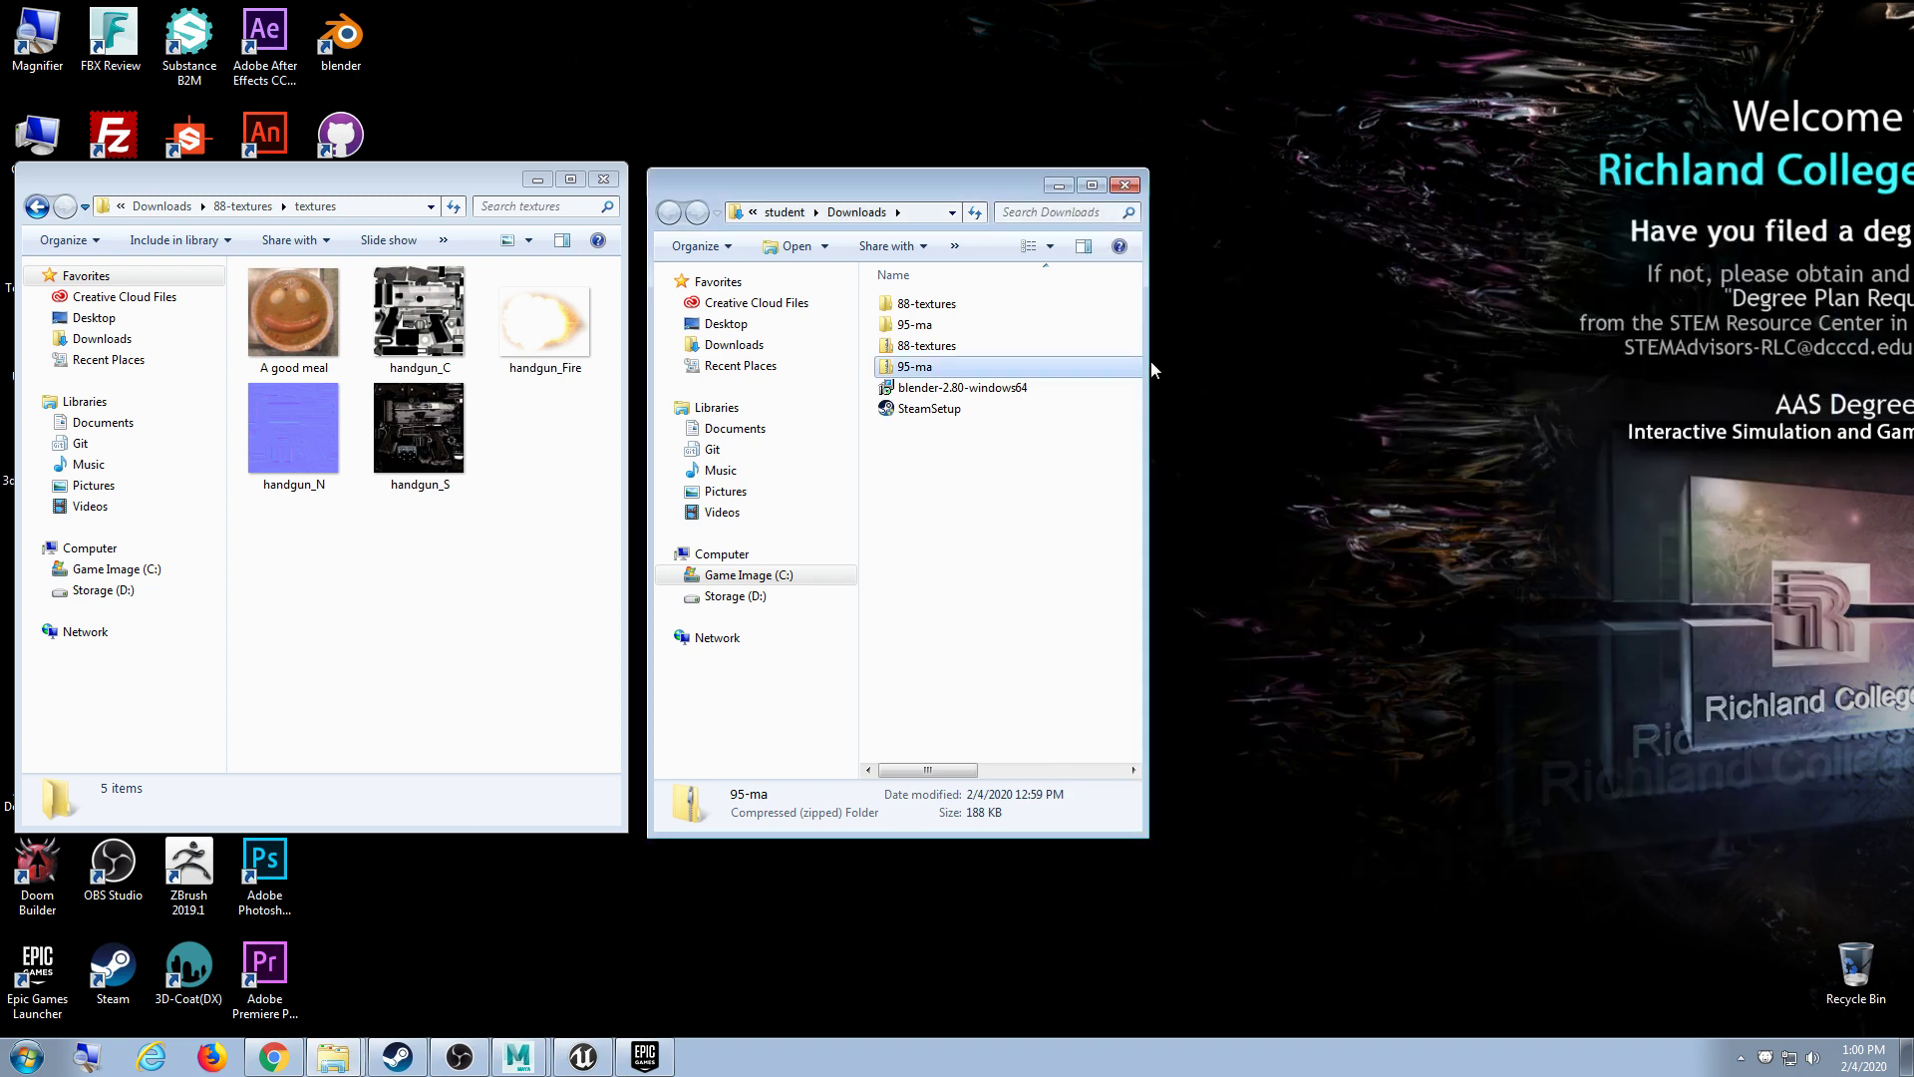
# Step: Widen the remaining Downloads window, open the ma folder inside the extracted 95-ma folder and move the window away from the textures window
pyautogui.moveTo(1143, 367); pyautogui.dragTo(1477, 367)
pyautogui.doubleClick(946, 332)
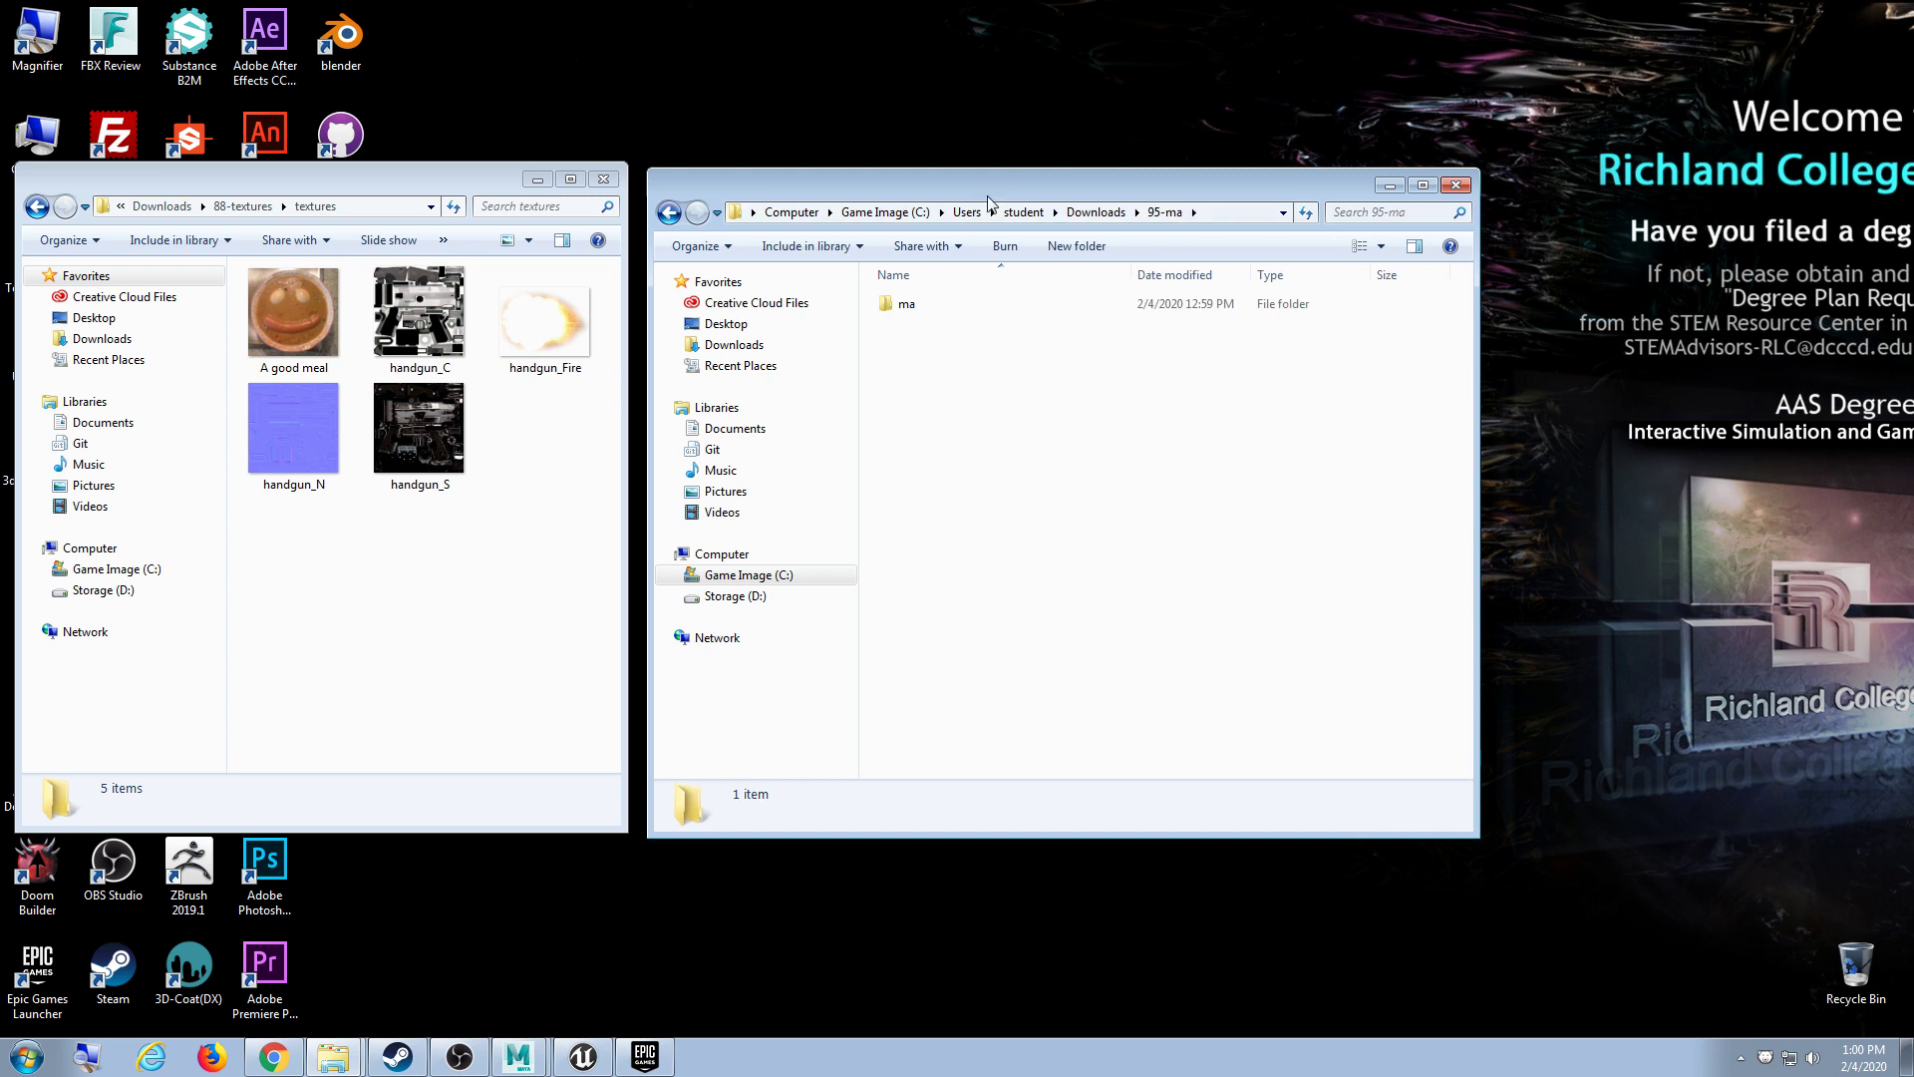
pyautogui.moveTo(1007, 181); pyautogui.dragTo(1211, 178)
pyautogui.doubleClick(1175, 286)
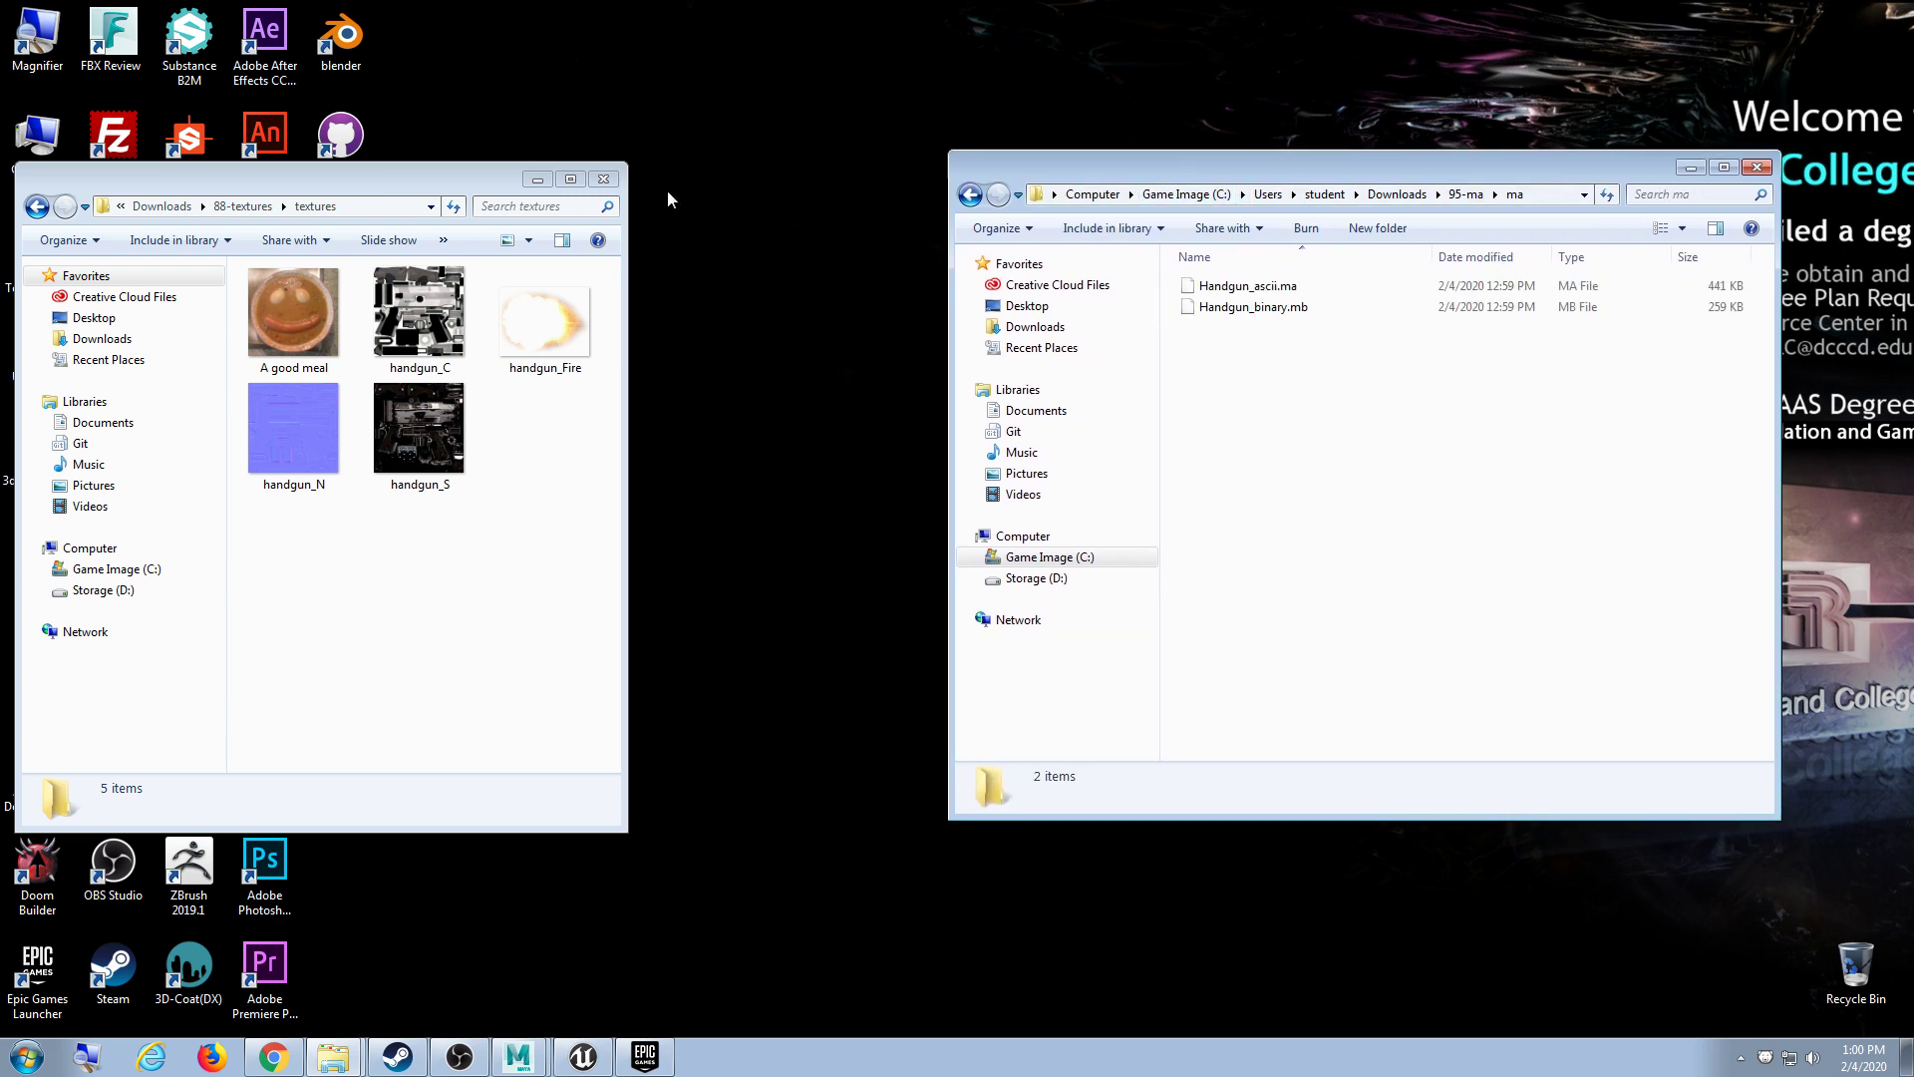
# Step: Widen the textures folder window so its five images fit in one row and line it up beside the ma folder window
pyautogui.moveTo(629, 245); pyautogui.dragTo(828, 245)
pyautogui.moveTo(642, 177); pyautogui.dragTo(720, 166)
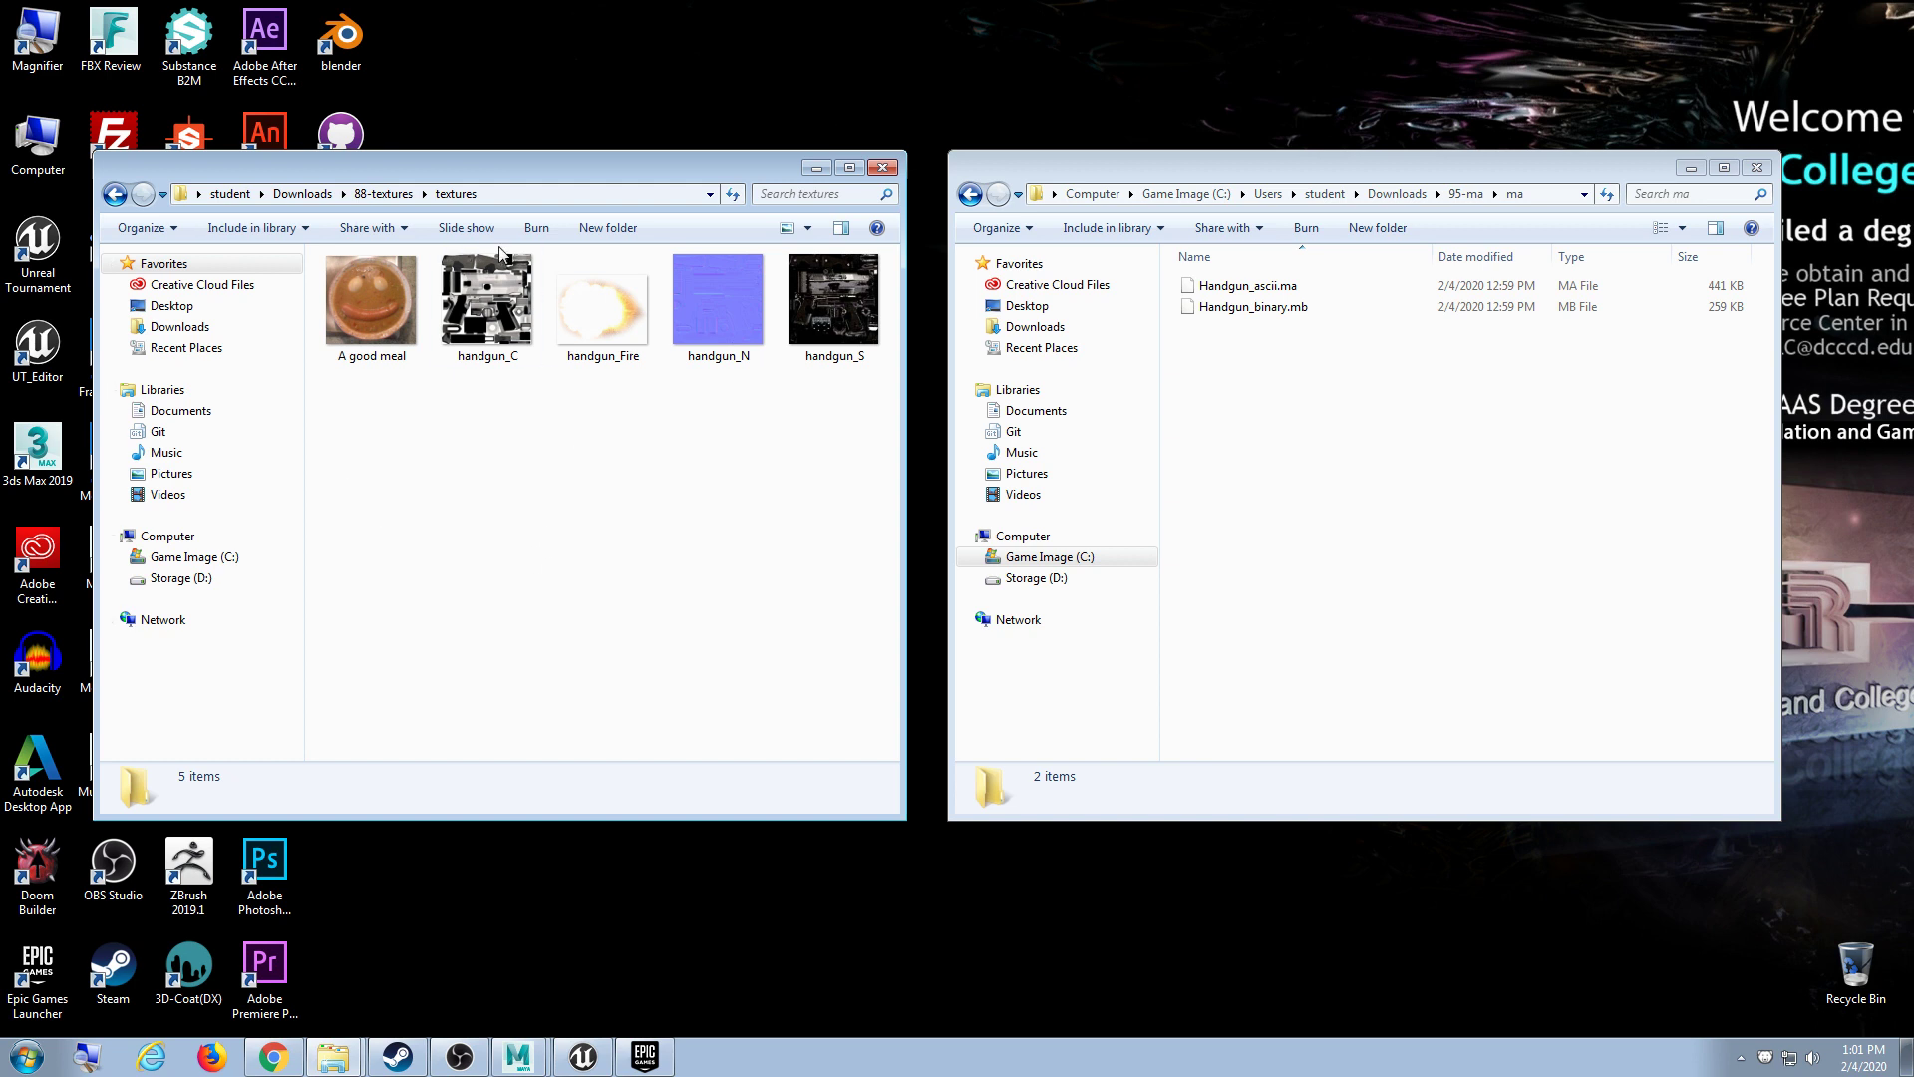
pyautogui.moveTo(423, 171); pyautogui.dragTo(419, 173)
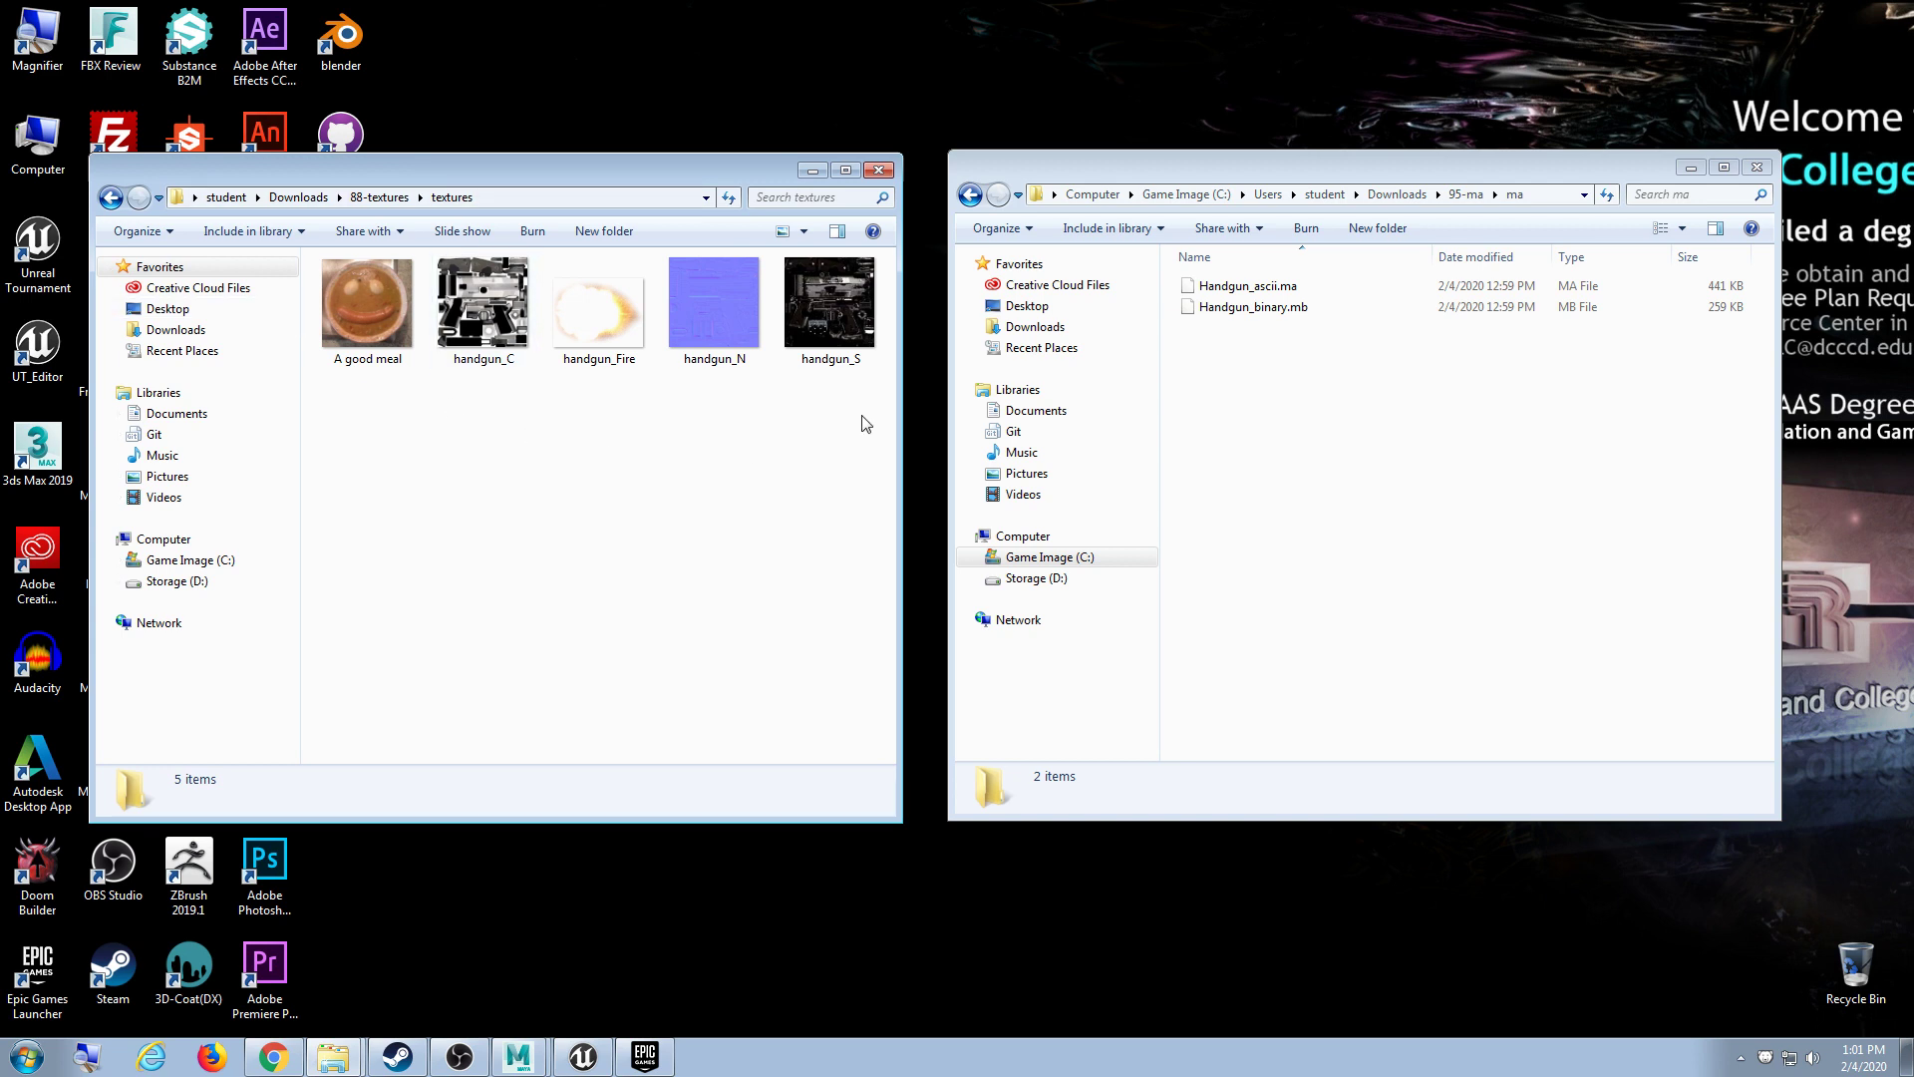
# Step: Select all five images in the textures folder, and briefly highlight both Handgun files in the ma folder before clearing their selection
pyautogui.moveTo(868, 419); pyautogui.dragTo(262, 301)
pyautogui.click(1436, 394)
pyautogui.moveTo(1768, 522); pyautogui.dragTo(1224, 275)
pyautogui.click(1415, 423)
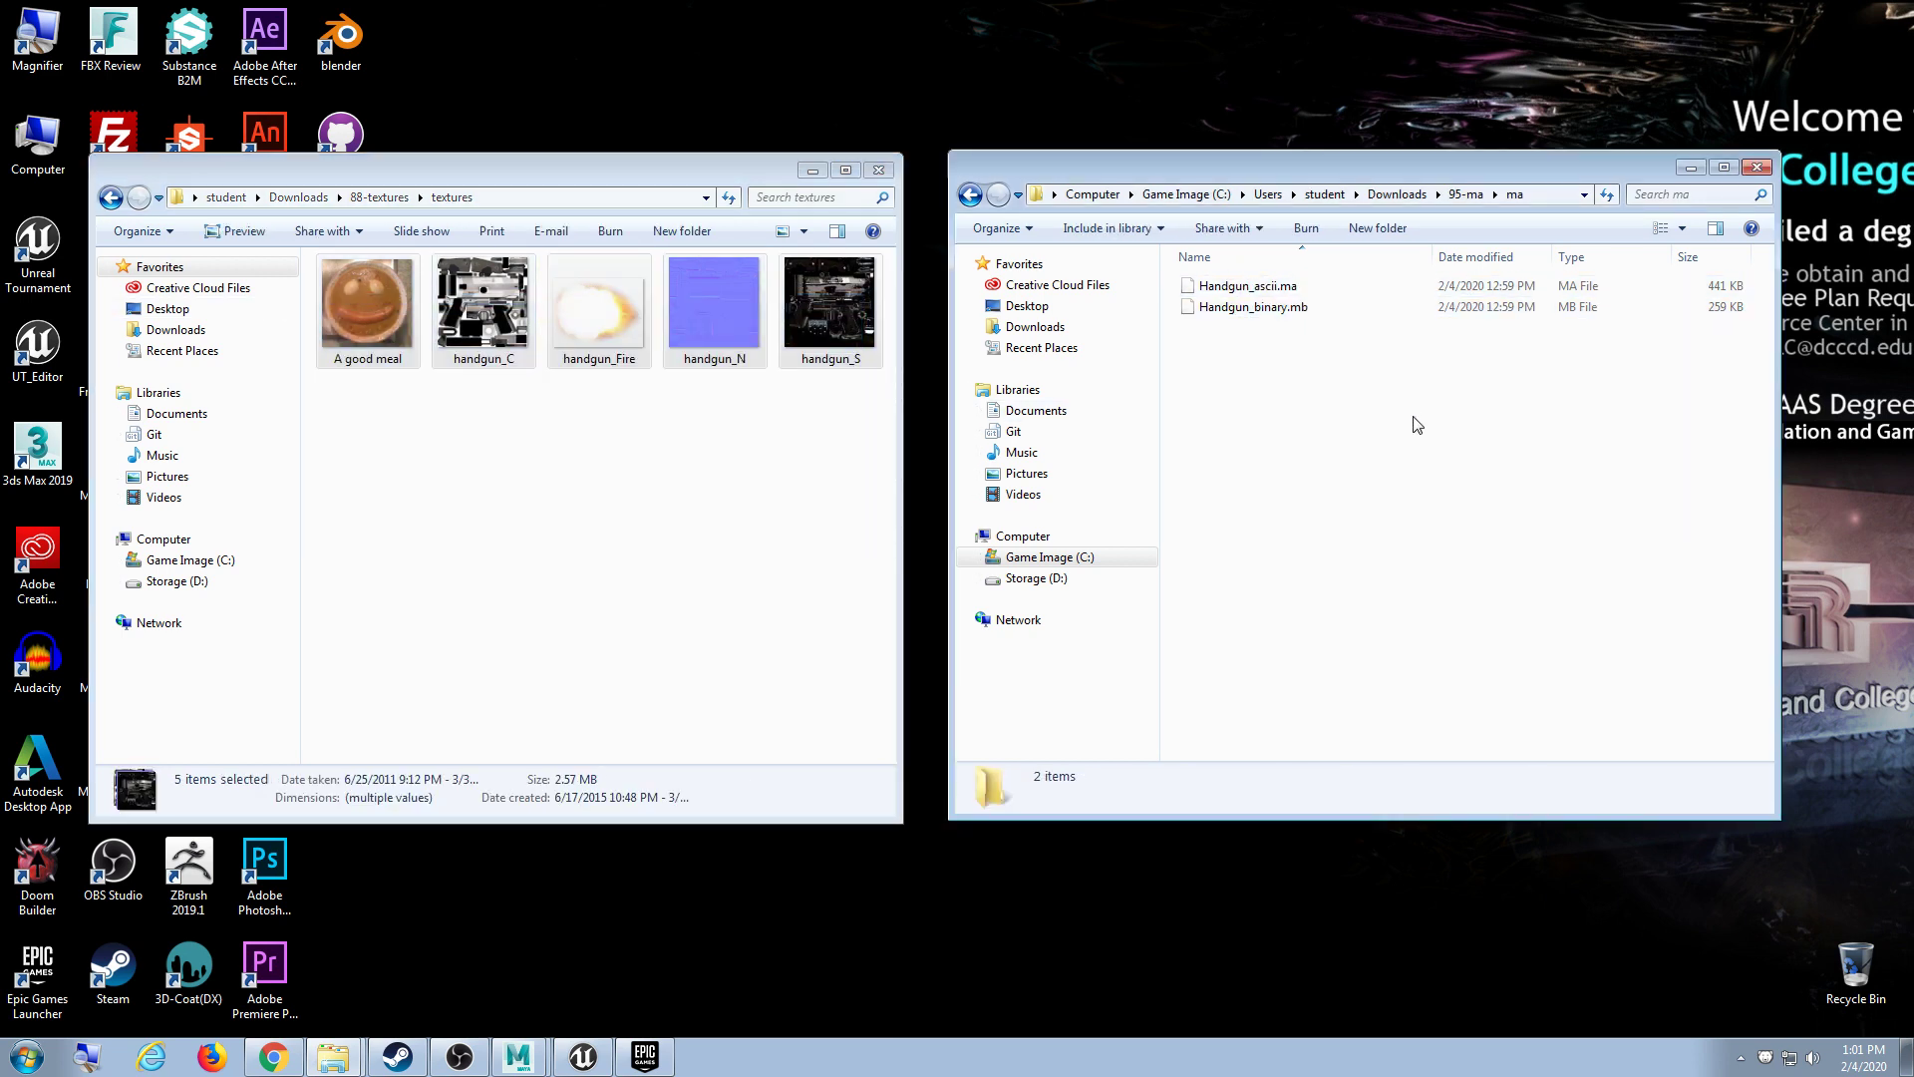